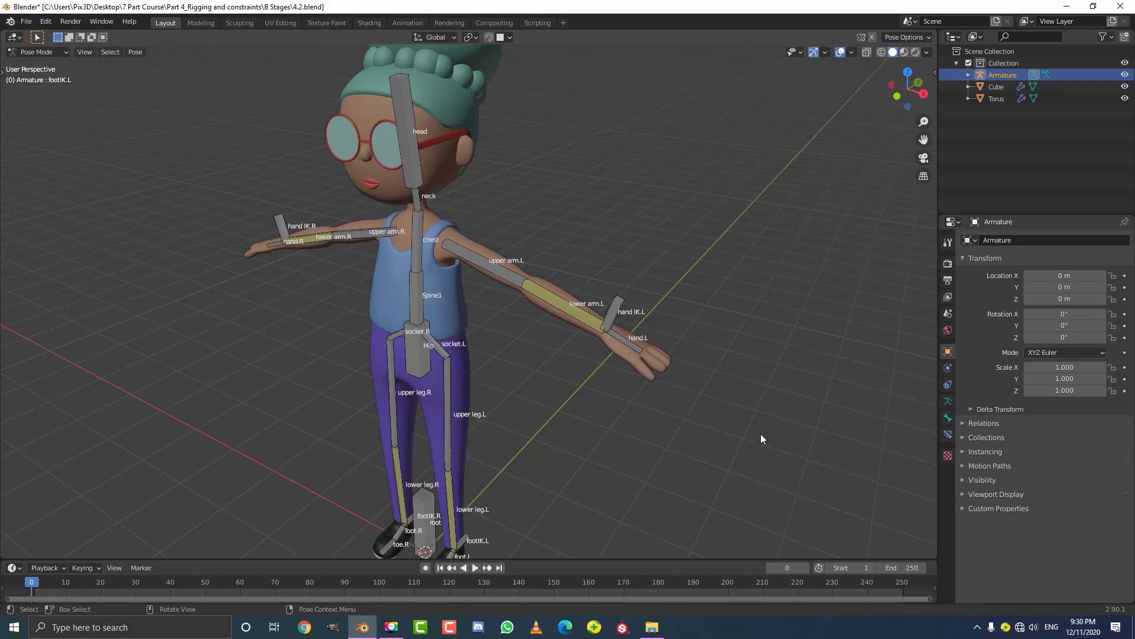
{"action": "mouse_move", "coordinate": [761, 434]}
{"action": "middle_mouse_down"}
{"action": "mouse_move", "coordinate": [630, 436]}
{"action": "mouse_move", "coordinate": [740, 427]}
{"action": "middle_mouse_up"}
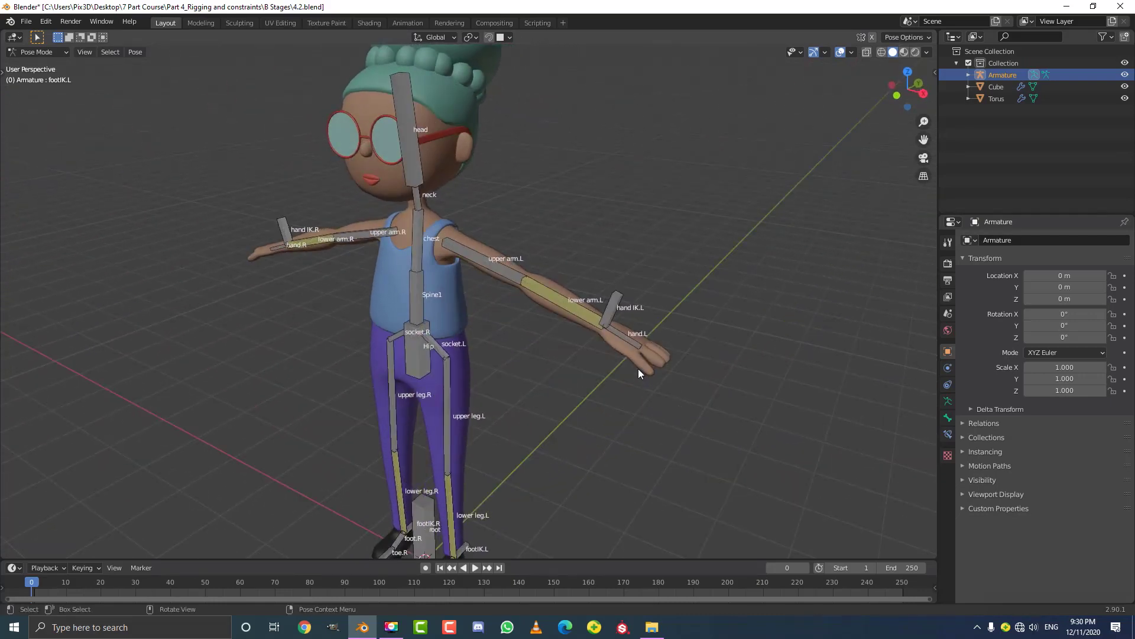
{"action": "middle_click_drag", "start_coordinate": [526, 246], "coordinate": [588, 295]}
{"action": "middle_click_drag", "start_coordinate": [245, 175], "coordinate": [586, 301]}
{"action": "scroll", "coordinate": [560, 282], "scroll_direction": "down", "scroll_amount": 3}
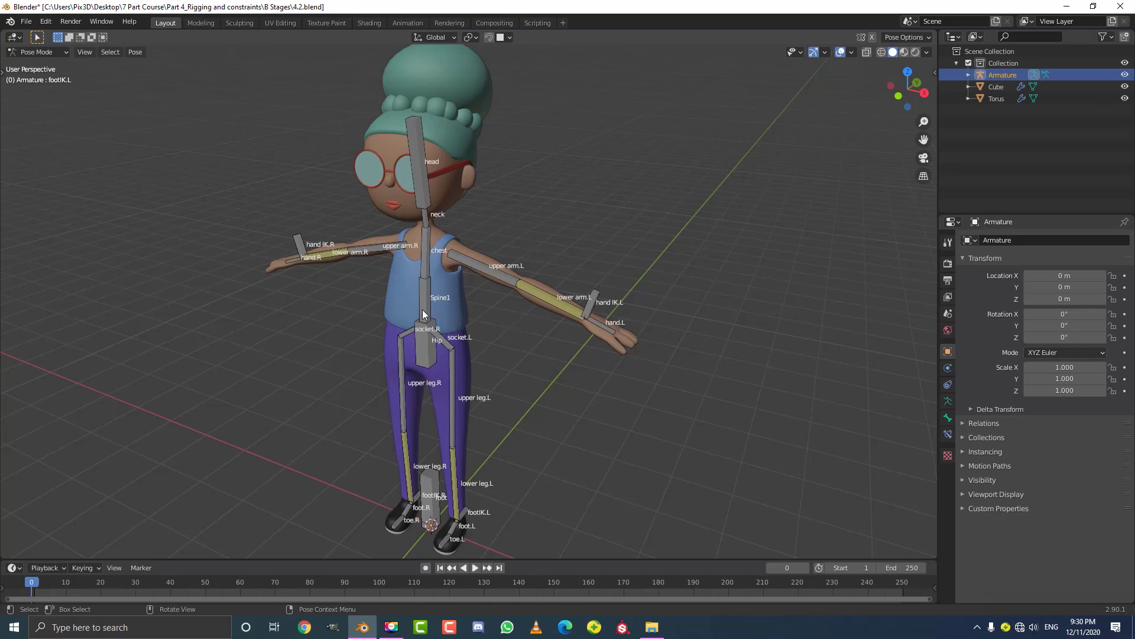
{"action": "mouse_move", "coordinate": [446, 268]}
{"action": "middle_mouse_down"}
{"action": "mouse_move", "coordinate": [404, 266]}
{"action": "mouse_move", "coordinate": [460, 269]}
{"action": "middle_mouse_up"}
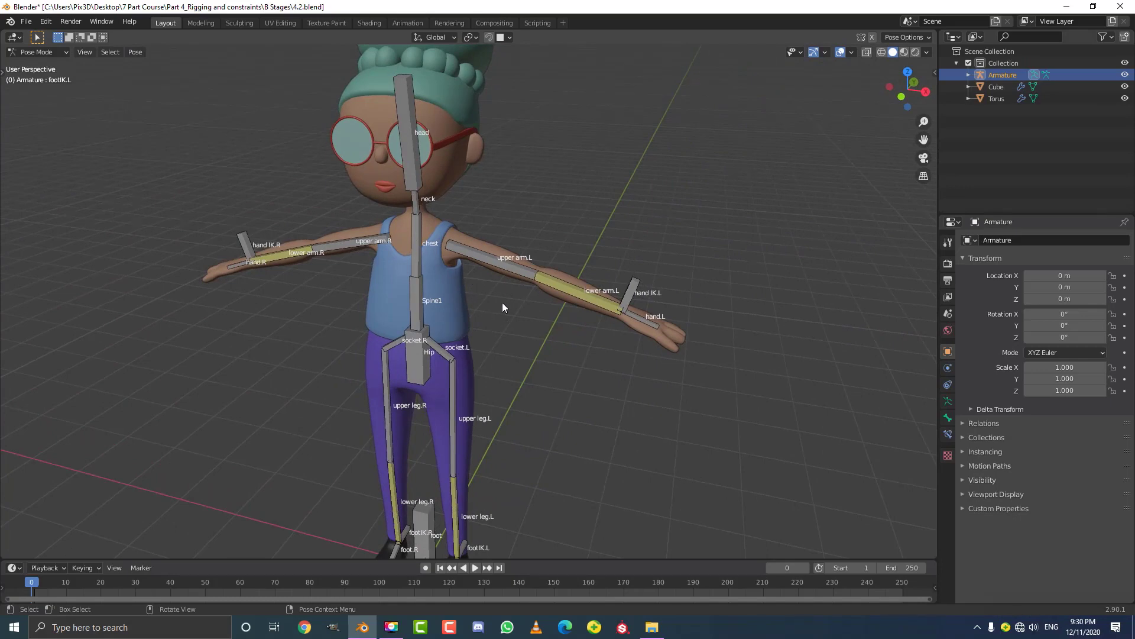
{"action": "middle_click_drag", "start_coordinate": [549, 296], "coordinate": [530, 359]}
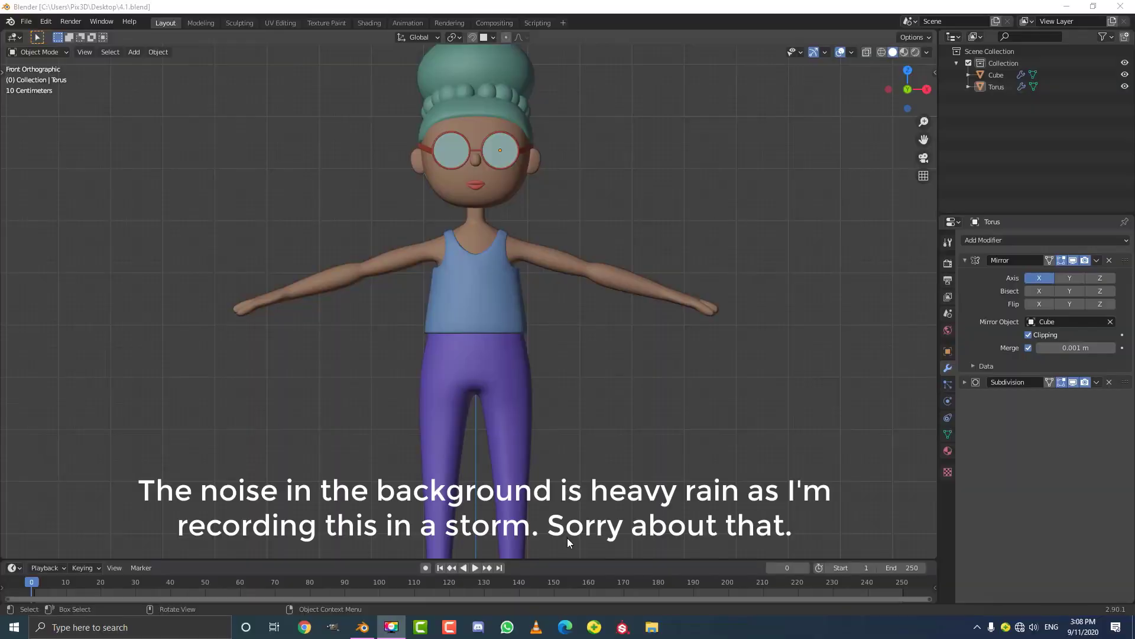
Step: Add an armature at the world origin between the character's feet
{"action": "mouse_move", "coordinate": [527, 416]}
{"action": "middle_mouse_down"}
{"action": "mouse_move", "coordinate": [513, 425]}
{"action": "mouse_move", "coordinate": [527, 418]}
{"action": "mouse_move", "coordinate": [514, 412]}
{"action": "middle_mouse_up"}
{"action": "key", "text": "KP_1"}
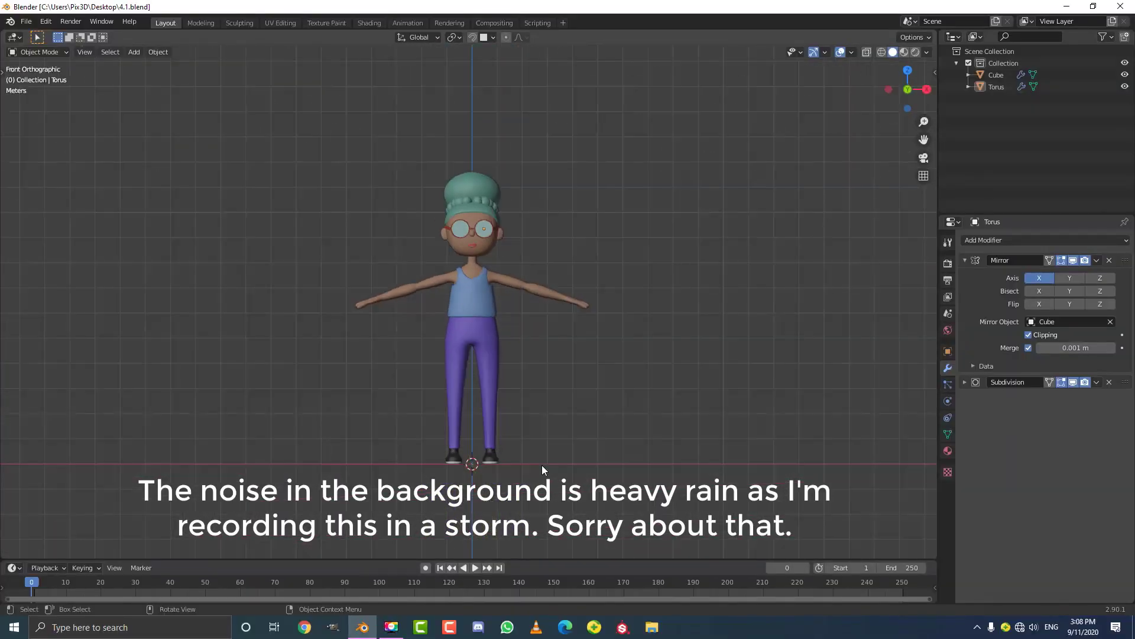
{"action": "scroll", "coordinate": [486, 415], "scroll_direction": "down", "scroll_amount": 3}
{"action": "scroll", "coordinate": [485, 410], "scroll_direction": "up", "scroll_amount": 3}
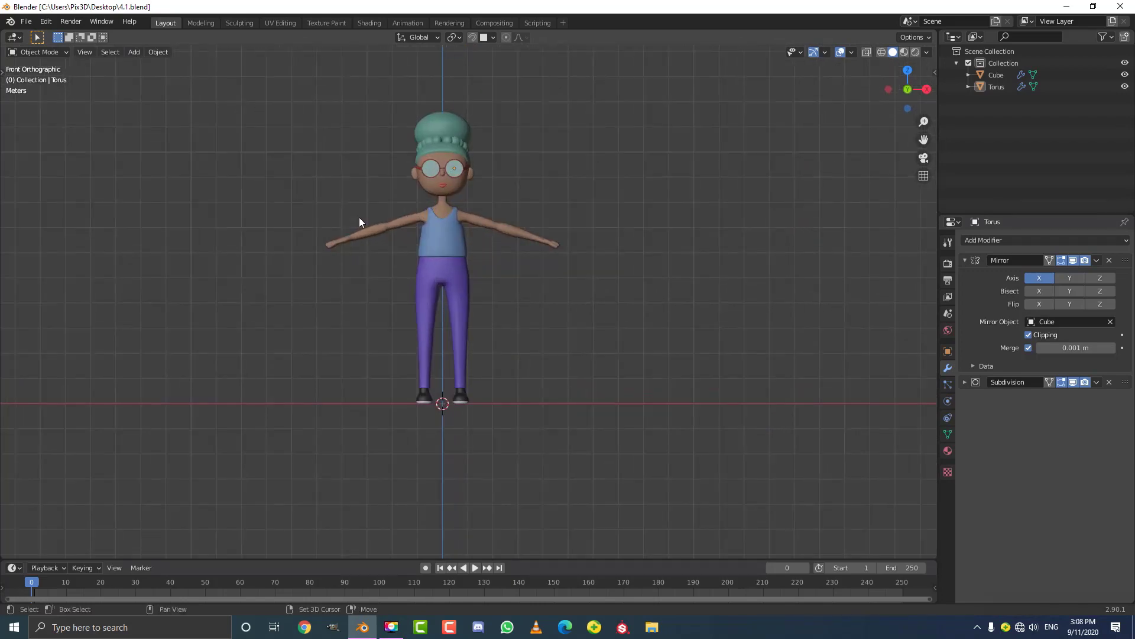
{"action": "key", "text": "shift+a"}
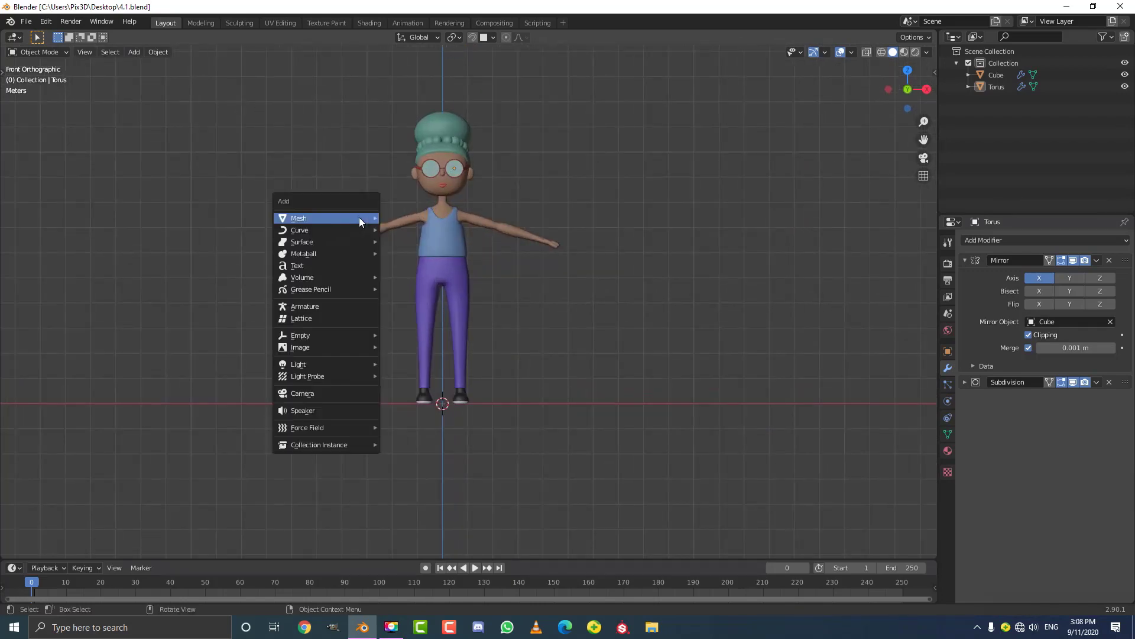
{"action": "left_click", "coordinate": [313, 306]}
{"action": "scroll", "coordinate": [446, 410], "scroll_direction": "up", "scroll_amount": 3}
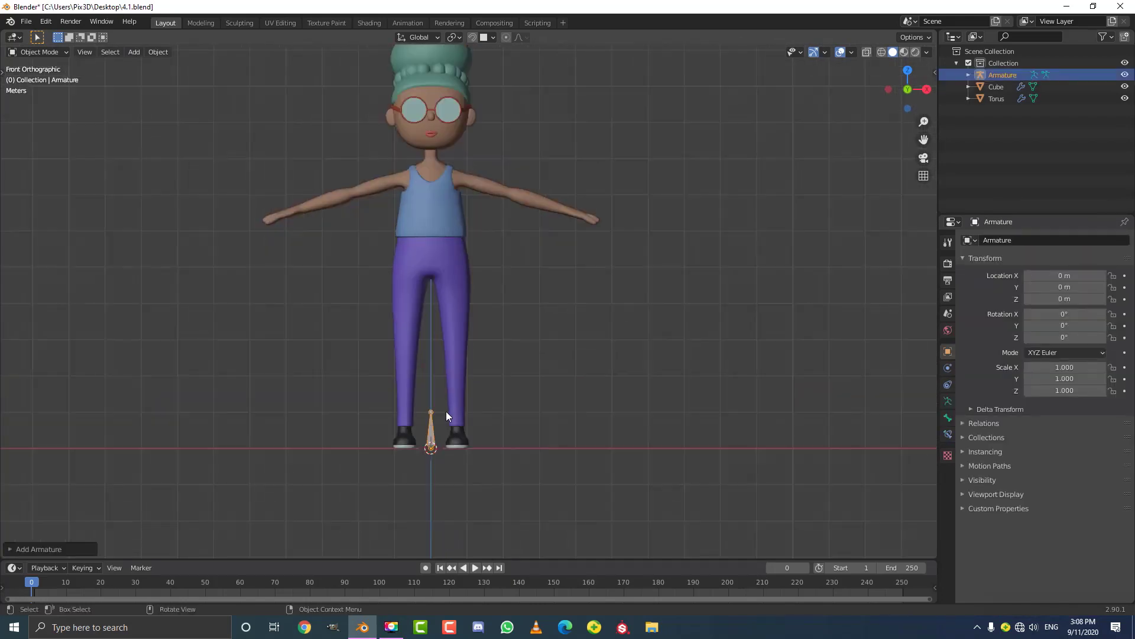
{"action": "middle_click_drag", "start_coordinate": [446, 410], "coordinate": [423, 436]}
{"action": "scroll", "coordinate": [445, 421], "scroll_direction": "down", "scroll_amount": 2}
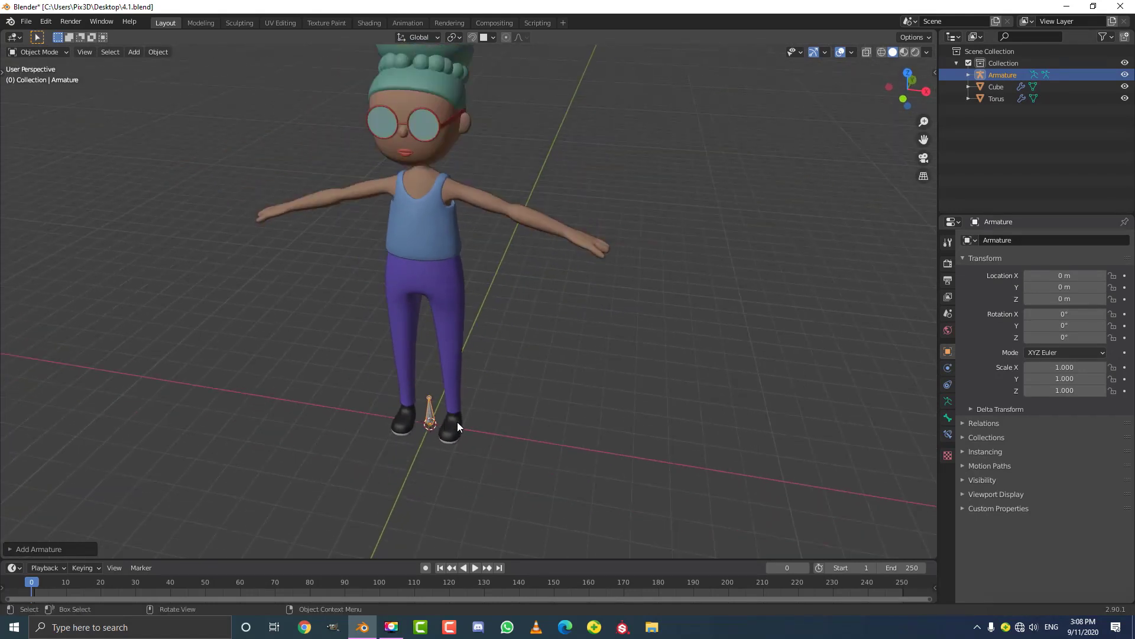
Step: Open the reference file Original Female_Stylized.blend, ignoring its script execution request, and bring the whole character into view
{"action": "key", "text": "super+e"}
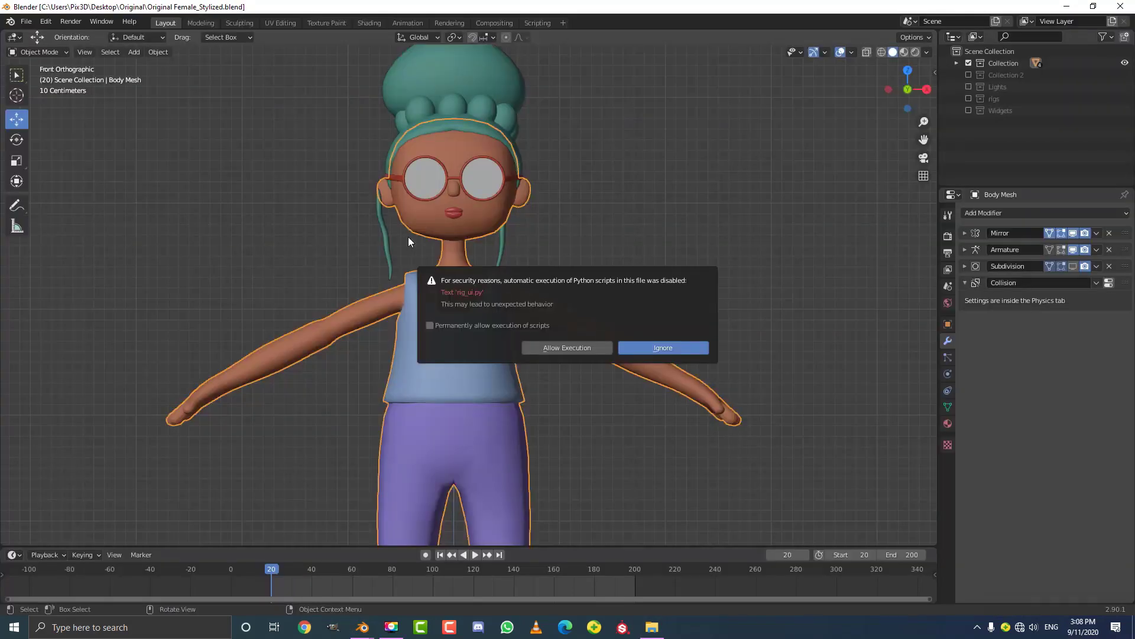
{"action": "left_click", "coordinate": [698, 347]}
{"action": "scroll", "coordinate": [587, 403], "scroll_direction": "down", "scroll_amount": 6}
{"action": "scroll", "coordinate": [587, 338], "scroll_direction": "up", "scroll_amount": 1}
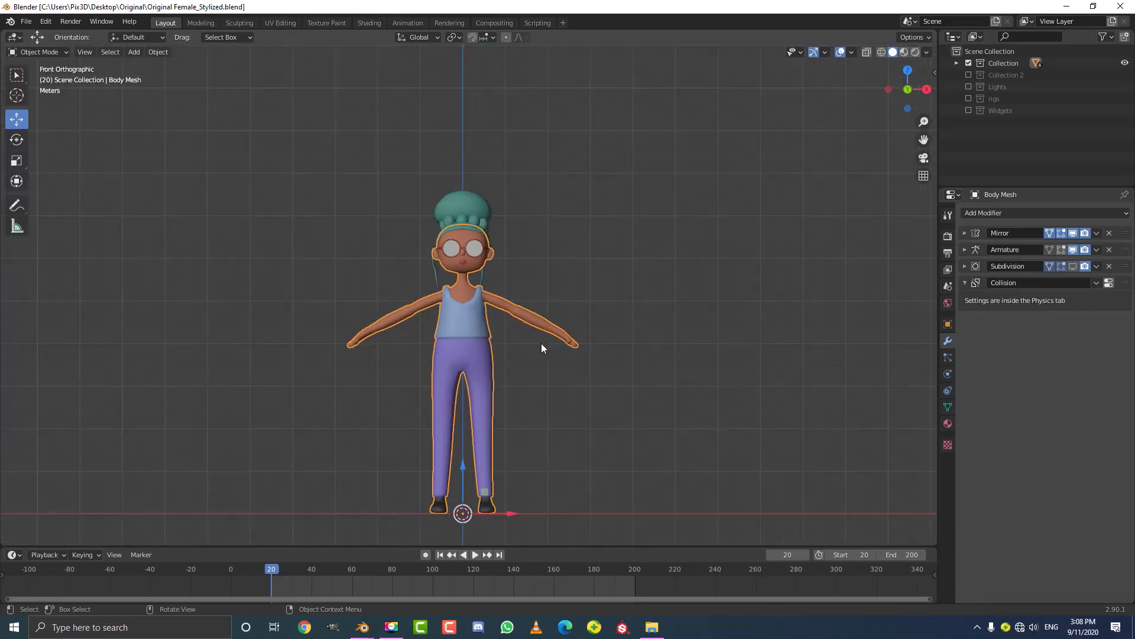
Step: Add a 2 m cube at the origin of the reference scene and display it in wireframe to gauge the character's size
{"action": "key", "text": "shift+a"}
{"action": "left_click", "coordinate": [578, 274]}
{"action": "scroll", "coordinate": [550, 317], "scroll_direction": "down", "scroll_amount": 4}
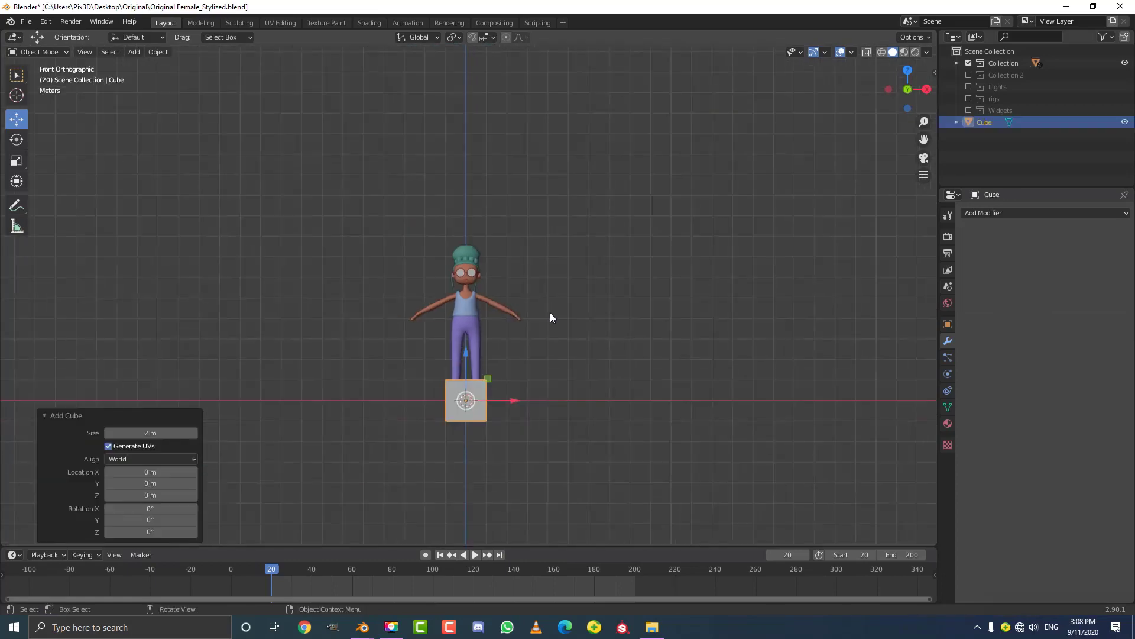
{"action": "mouse_move", "coordinate": [550, 317]}
{"action": "middle_mouse_down"}
{"action": "mouse_move", "coordinate": [472, 354]}
{"action": "mouse_move", "coordinate": [523, 360]}
{"action": "mouse_move", "coordinate": [502, 374]}
{"action": "mouse_move", "coordinate": [541, 358]}
{"action": "middle_mouse_up"}
{"action": "key", "text": "z"}
{"action": "left_click", "coordinate": [468, 359]}
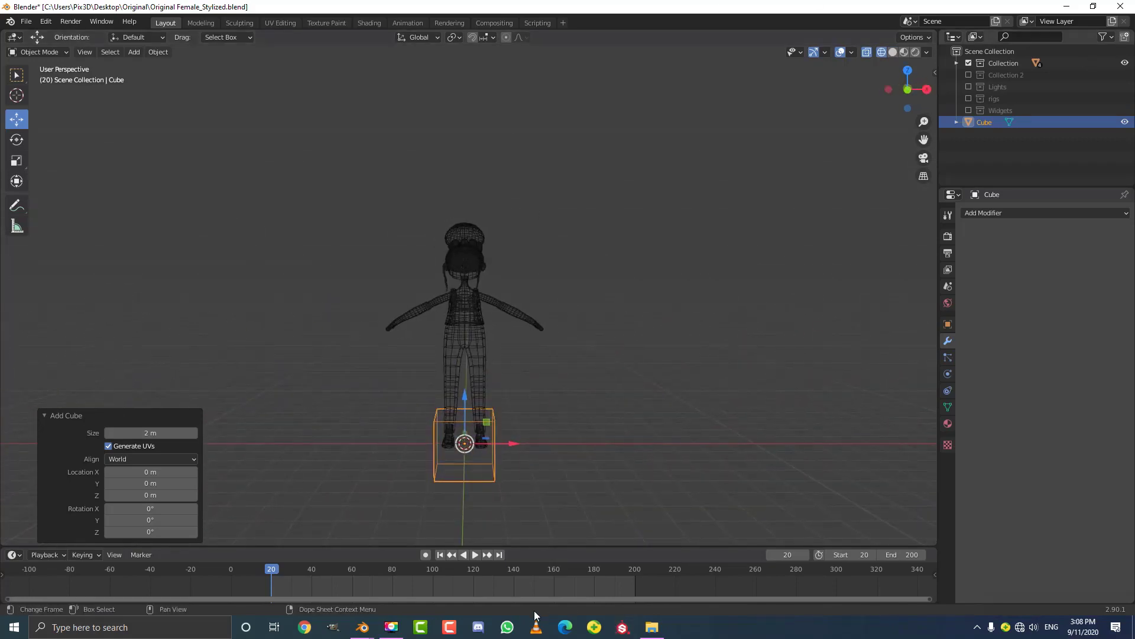
Step: Switch back to the 4.1.blend scene and add a cube at the origin as a size reference
{"action": "mouse_move", "coordinate": [366, 633]}
{"action": "left_click", "coordinate": [330, 582]}
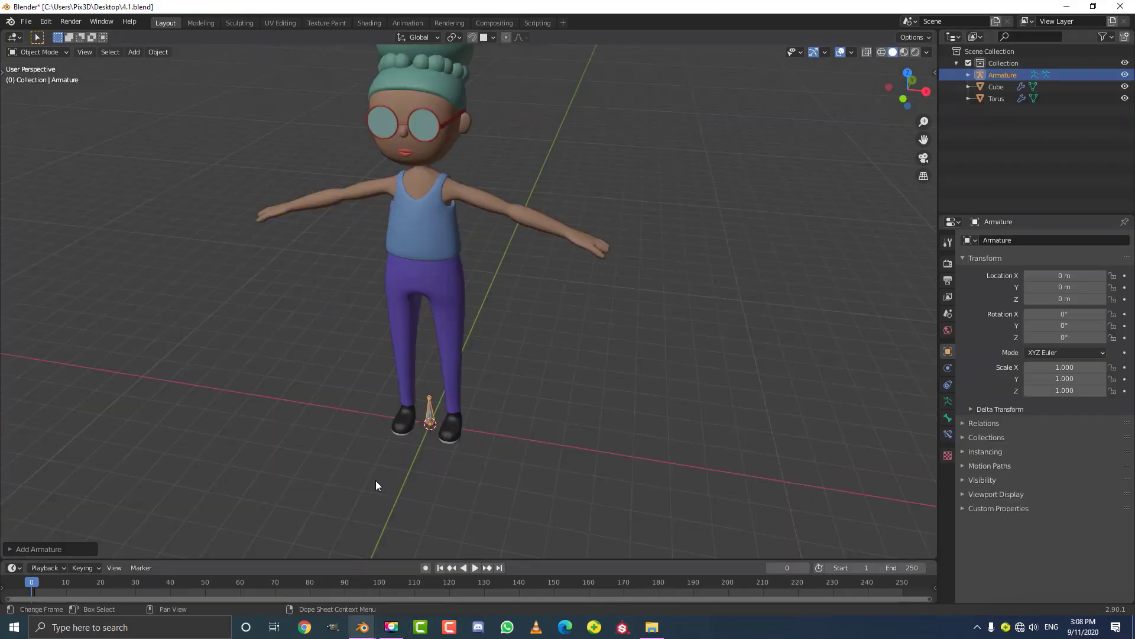
{"action": "scroll", "coordinate": [388, 379], "scroll_direction": "down", "scroll_amount": 3}
{"action": "middle_click_drag", "start_coordinate": [390, 355], "coordinate": [428, 334]}
{"action": "scroll", "coordinate": [457, 266], "scroll_direction": "up", "scroll_amount": 2}
{"action": "key", "text": "shift+a"}
{"action": "key", "text": "Escape"}
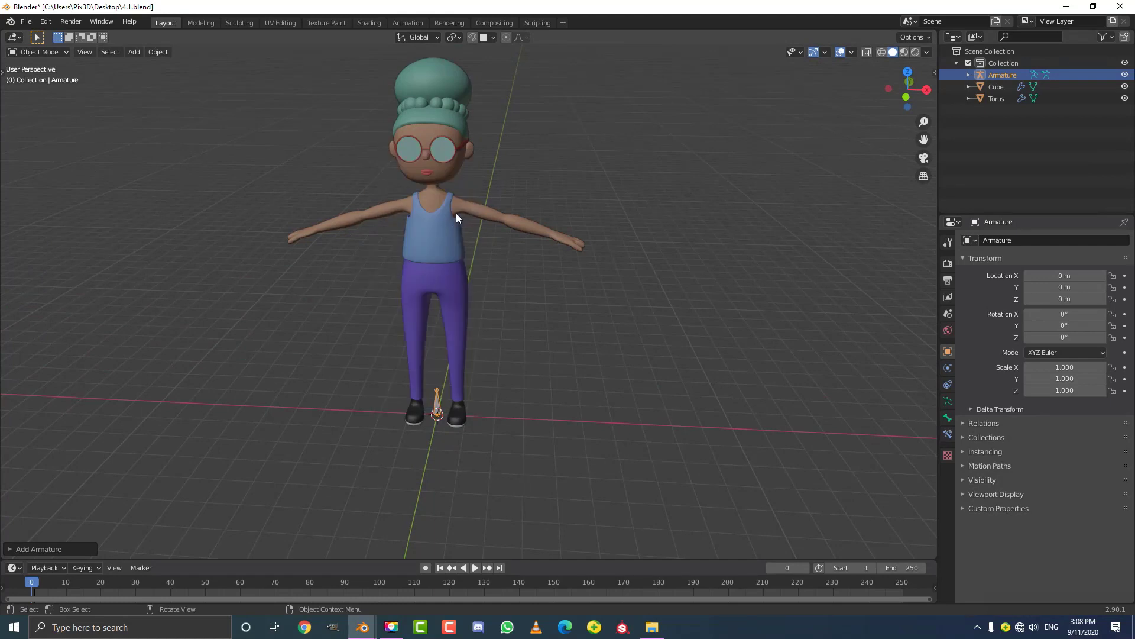
{"action": "key", "text": "shift+a"}
{"action": "mouse_move", "coordinate": [396, 177]}
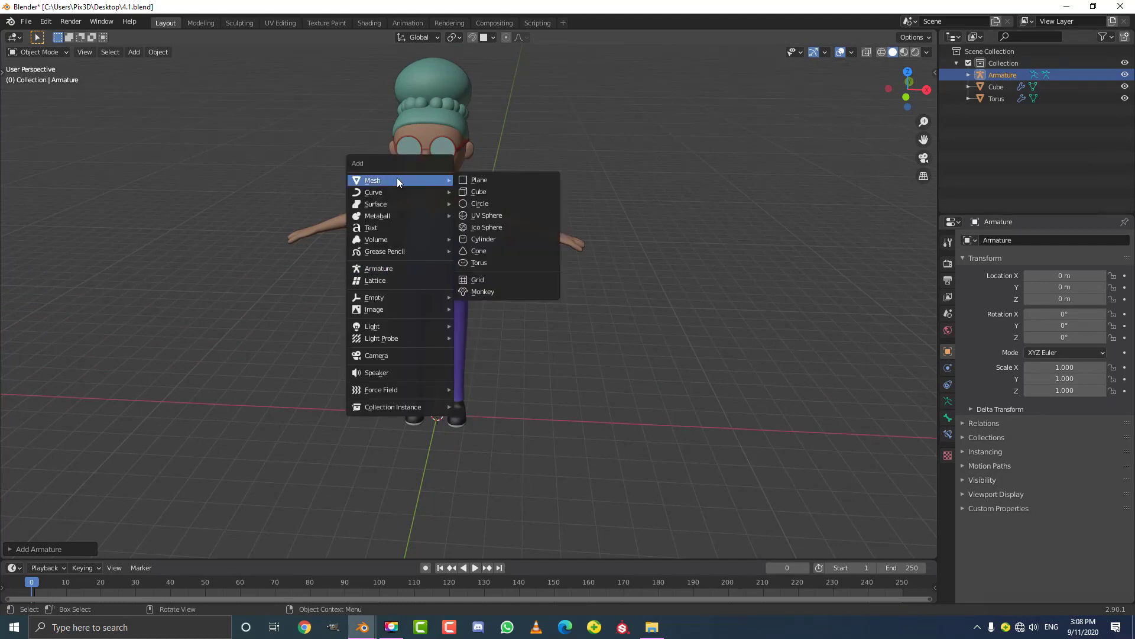
{"action": "left_click", "coordinate": [476, 192]}
Step: Display the scene in wireframe so the character's feet can be compared with the cube
{"action": "scroll", "coordinate": [512, 323], "scroll_direction": "down", "scroll_amount": 3}
{"action": "scroll", "coordinate": [481, 321], "scroll_direction": "up", "scroll_amount": 3}
{"action": "key", "text": "z"}
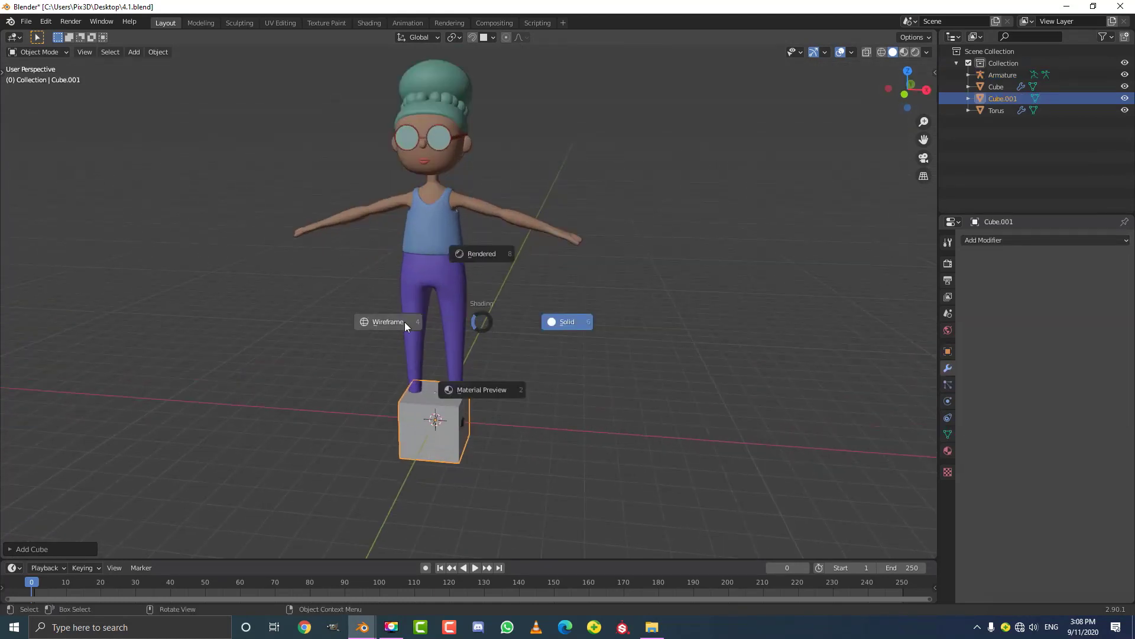
{"action": "left_click", "coordinate": [402, 322]}
Step: Select the character's body and glasses in front view, and snap the 3D cursor to the world origin
{"action": "left_click", "coordinate": [447, 207]}
{"action": "key", "text": "KP_1"}
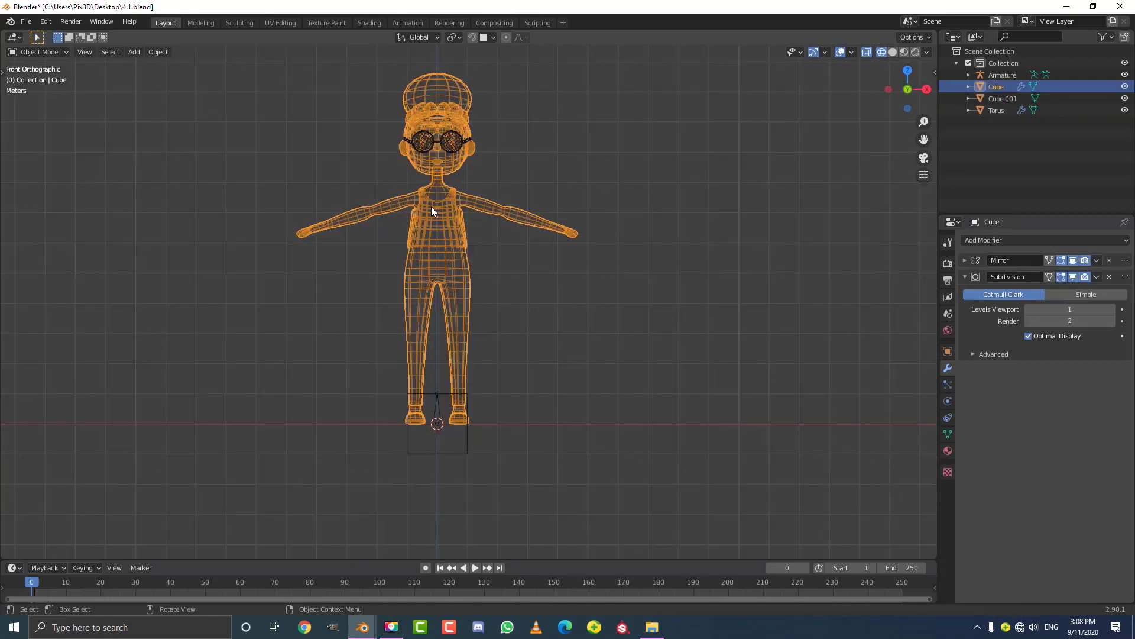
{"action": "left_click", "coordinate": [466, 138], "text": "shift"}
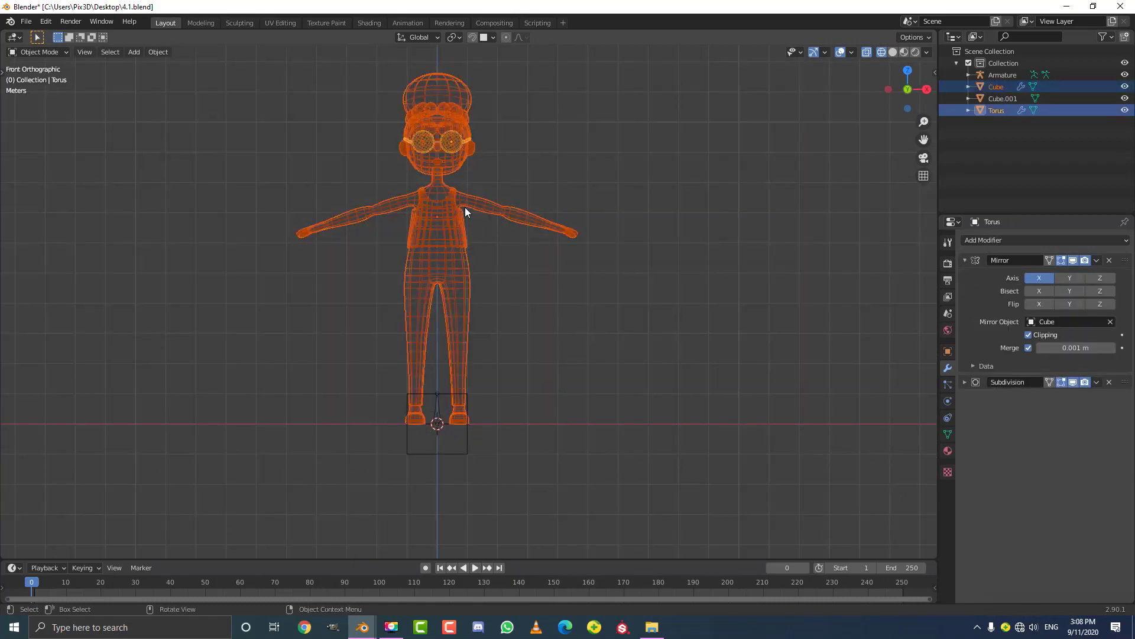
{"action": "scroll", "coordinate": [454, 414], "scroll_direction": "up", "scroll_amount": 2}
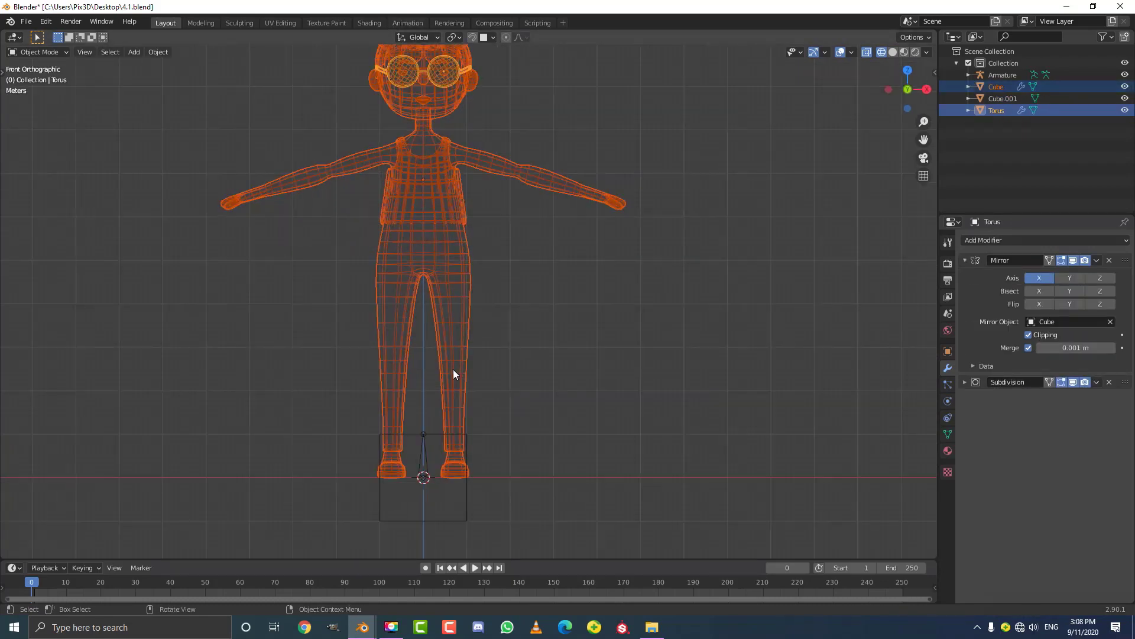
{"action": "scroll", "coordinate": [498, 519], "scroll_direction": "up", "scroll_amount": 2}
{"action": "middle_click_drag", "start_coordinate": [418, 493], "coordinate": [427, 340], "text": "shift"}
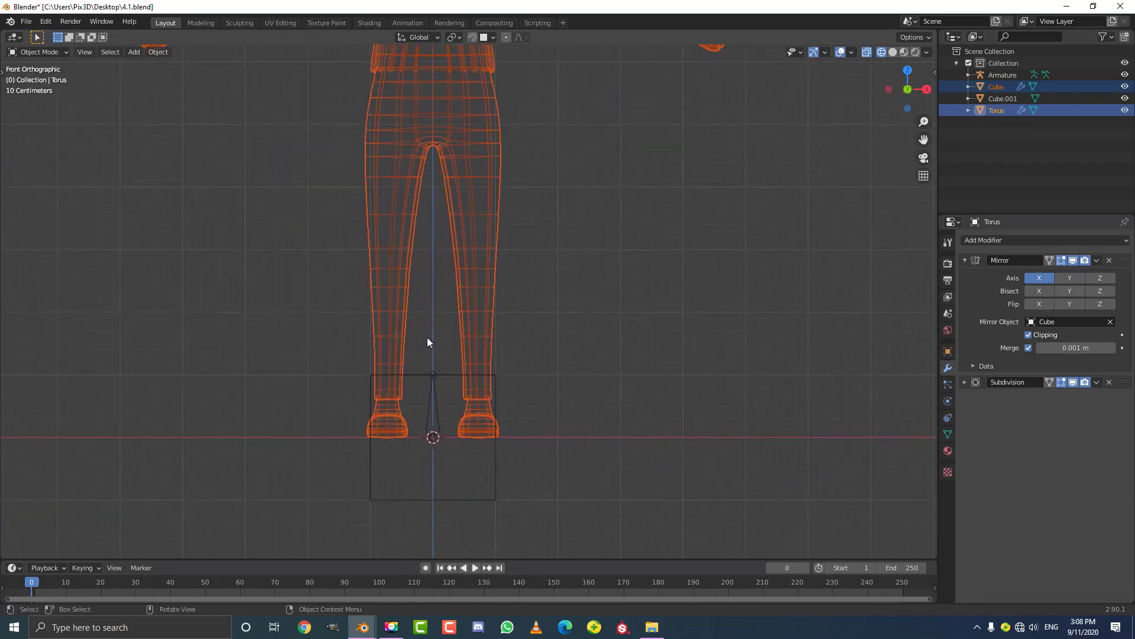
{"action": "key", "text": "shift+s"}
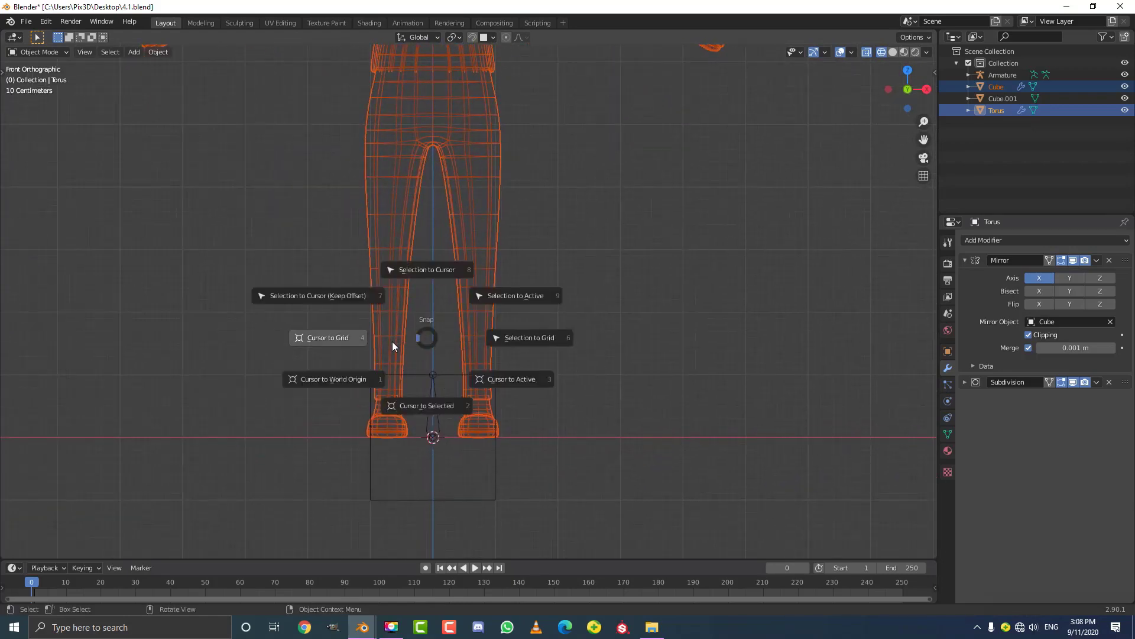
{"action": "left_click", "coordinate": [346, 380]}
{"action": "scroll", "coordinate": [470, 139], "scroll_direction": "down", "scroll_amount": 2}
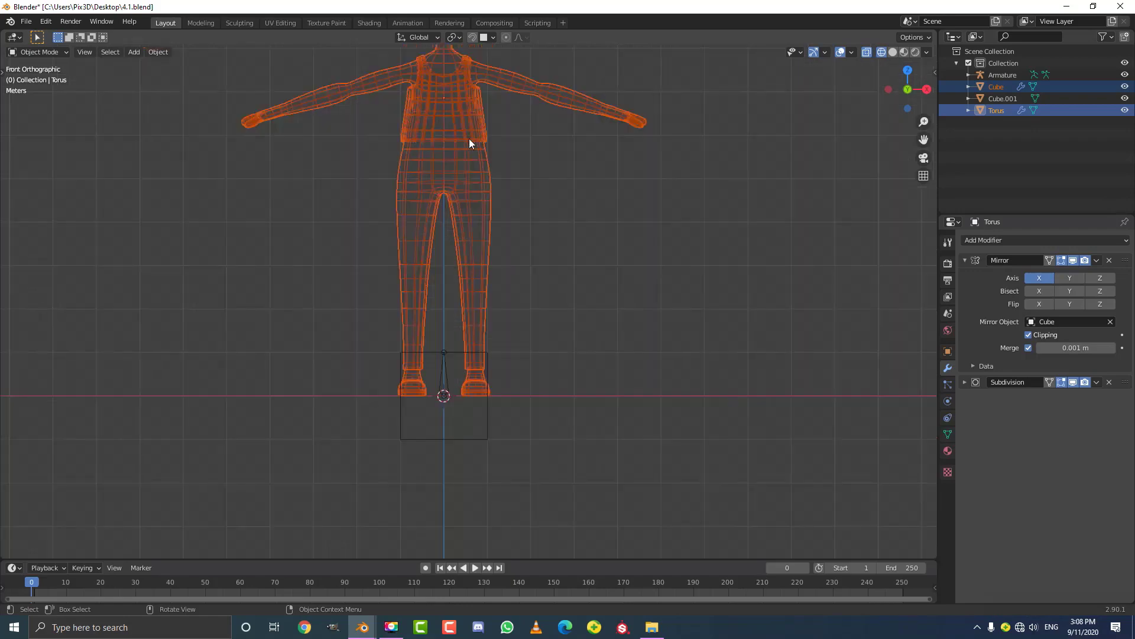
Step: Set the pivot point to the 3D cursor and scale the body and glasses down to the reference character's proportion to the cube
{"action": "left_click", "coordinate": [452, 38]}
{"action": "left_click", "coordinate": [477, 62]}
{"action": "scroll", "coordinate": [583, 270], "scroll_direction": "down", "scroll_amount": 3}
{"action": "scroll", "coordinate": [597, 276], "scroll_direction": "up", "scroll_amount": 3}
{"action": "key", "text": "s"}
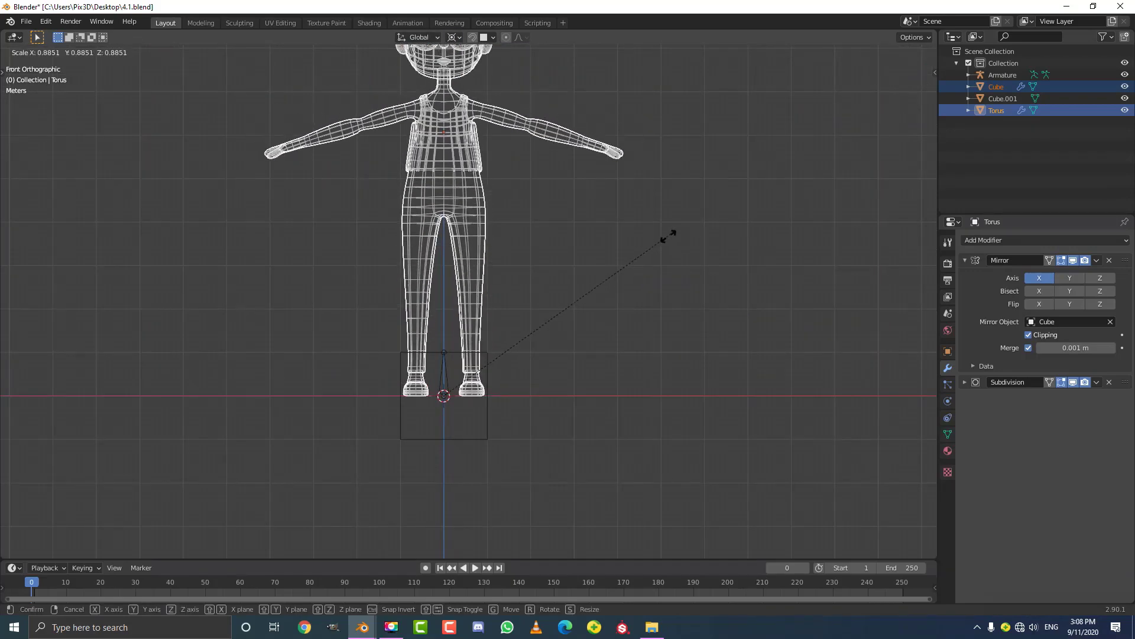
{"action": "left_click", "coordinate": [597, 284]}
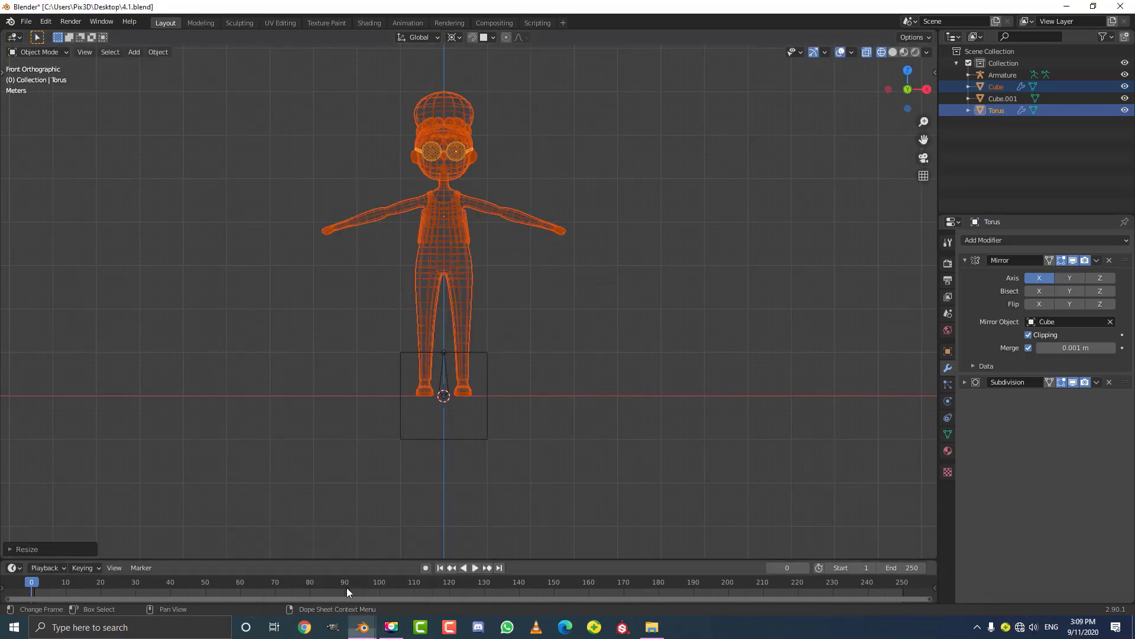
Step: Compare the character and cube in Original Female_Stylized.blend, and close that file without saving
{"action": "mouse_move", "coordinate": [369, 626]}
{"action": "left_click", "coordinate": [417, 559]}
{"action": "scroll", "coordinate": [532, 384], "scroll_direction": "down", "scroll_amount": 3}
{"action": "mouse_move", "coordinate": [541, 383]}
{"action": "middle_mouse_down"}
{"action": "mouse_move", "coordinate": [507, 385]}
{"action": "mouse_move", "coordinate": [526, 381]}
{"action": "middle_mouse_up"}
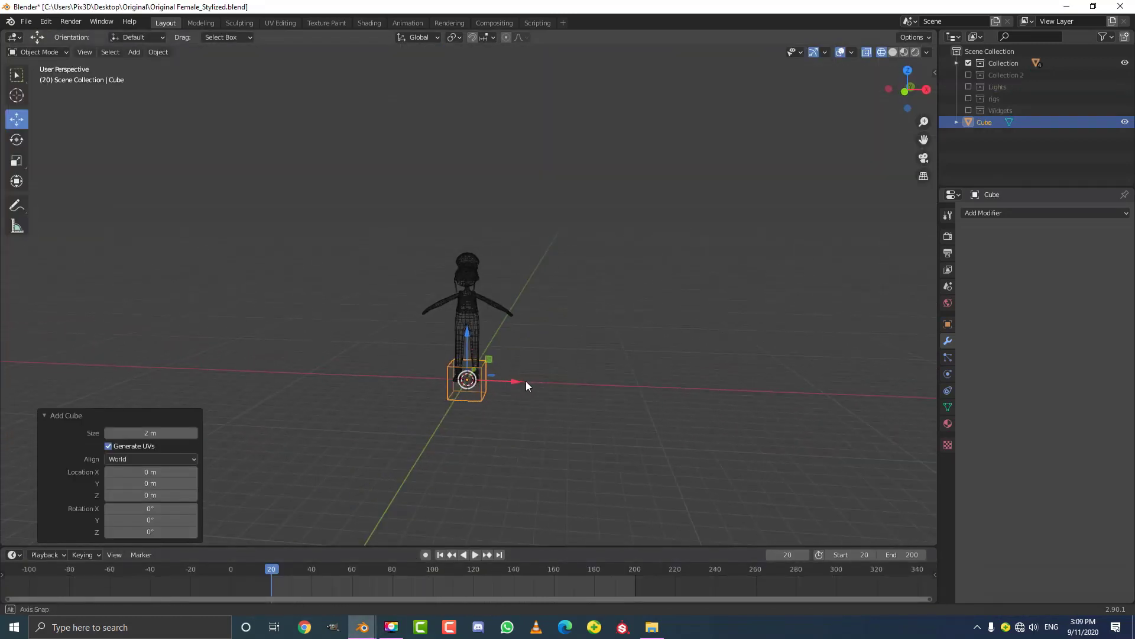
{"action": "scroll", "coordinate": [526, 380], "scroll_direction": "up", "scroll_amount": 2}
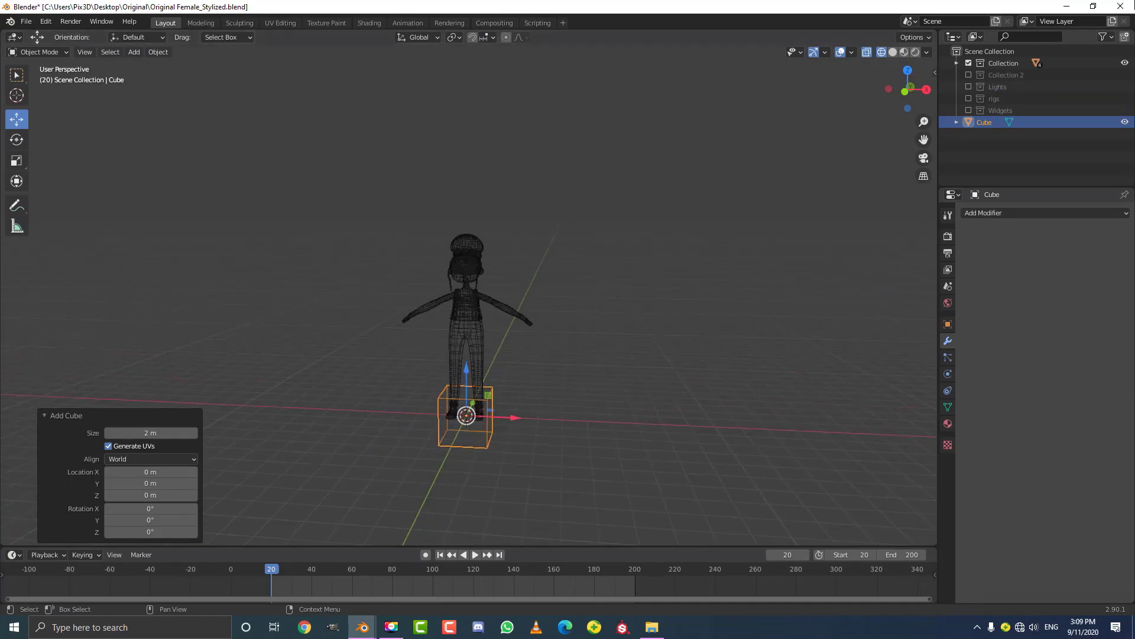
{"action": "left_click", "coordinate": [1115, 10]}
{"action": "left_click", "coordinate": [588, 332]}
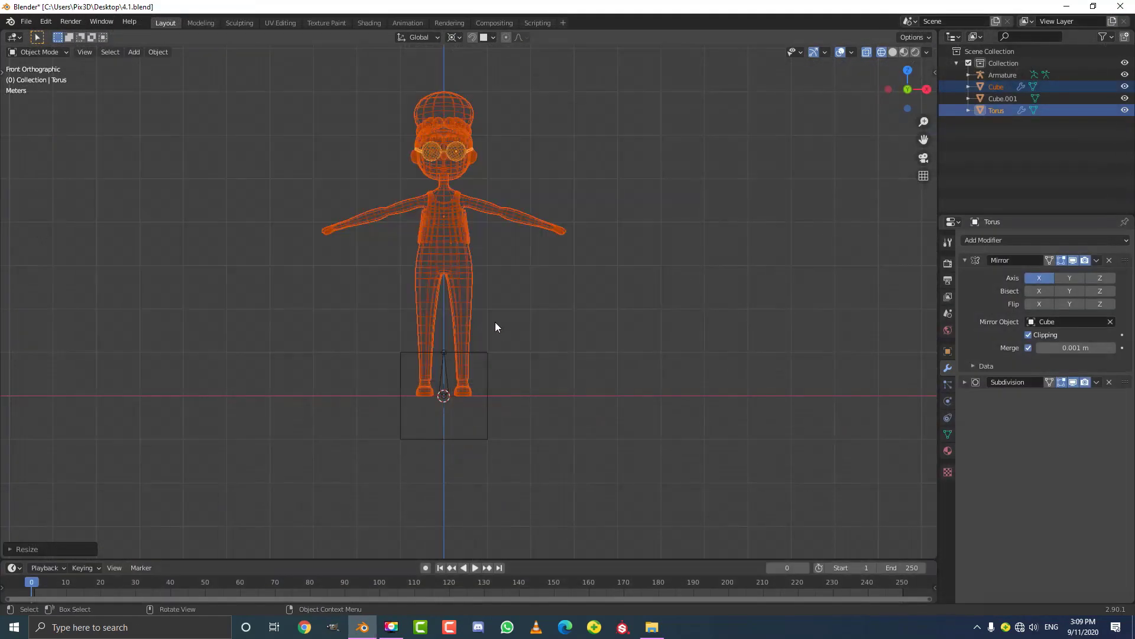
Step: Check the resized character in solid and wireframe display, and apply the scale of the body and glasses
{"action": "key", "text": "z"}
{"action": "left_click", "coordinate": [564, 322]}
{"action": "mouse_move", "coordinate": [563, 278]}
{"action": "middle_mouse_down"}
{"action": "mouse_move", "coordinate": [534, 293]}
{"action": "mouse_move", "coordinate": [547, 292]}
{"action": "middle_mouse_up"}
{"action": "key", "text": "z"}
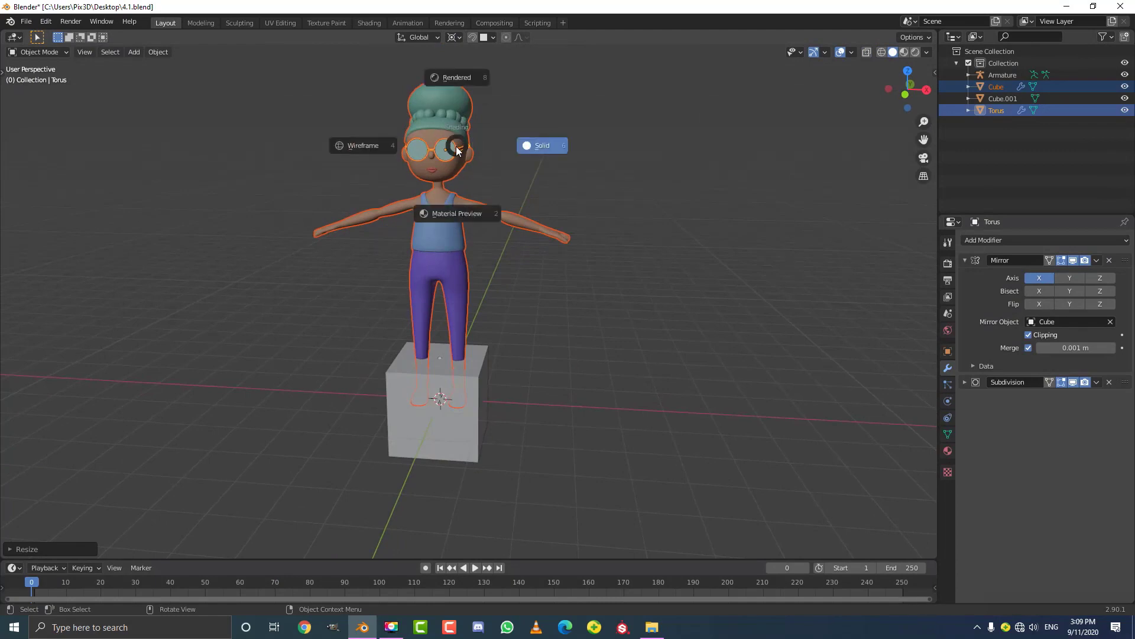
{"action": "left_click", "coordinate": [444, 140]}
{"action": "scroll", "coordinate": [431, 176], "scroll_direction": "up", "scroll_amount": 2}
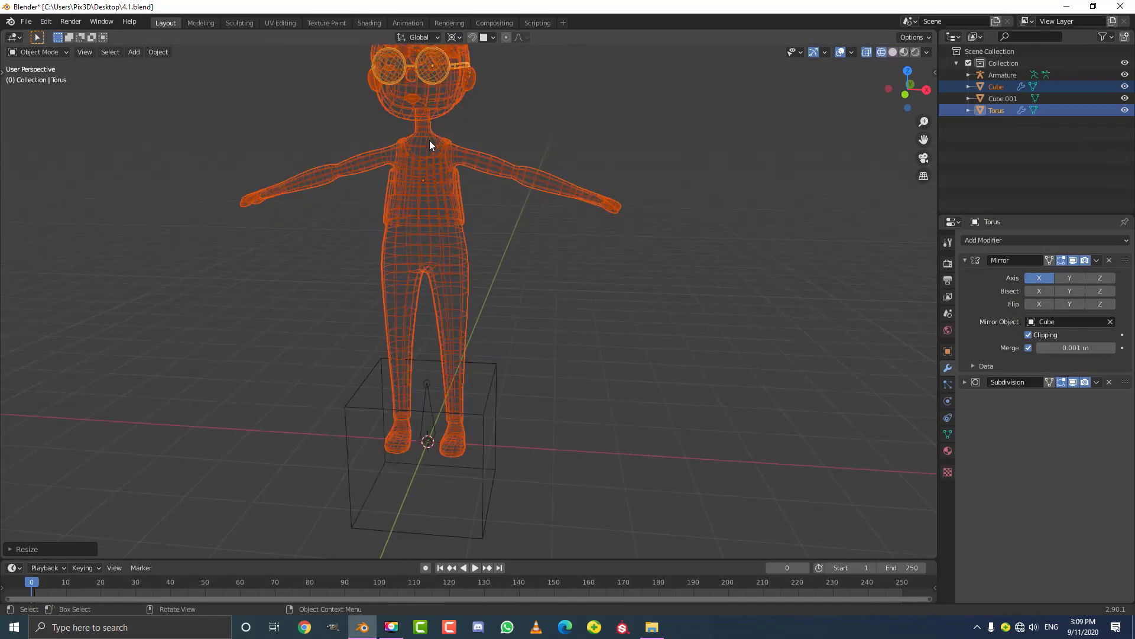
{"action": "middle_click_drag", "start_coordinate": [429, 140], "coordinate": [433, 170], "text": "shift"}
{"action": "key", "text": "ctrl+a"}
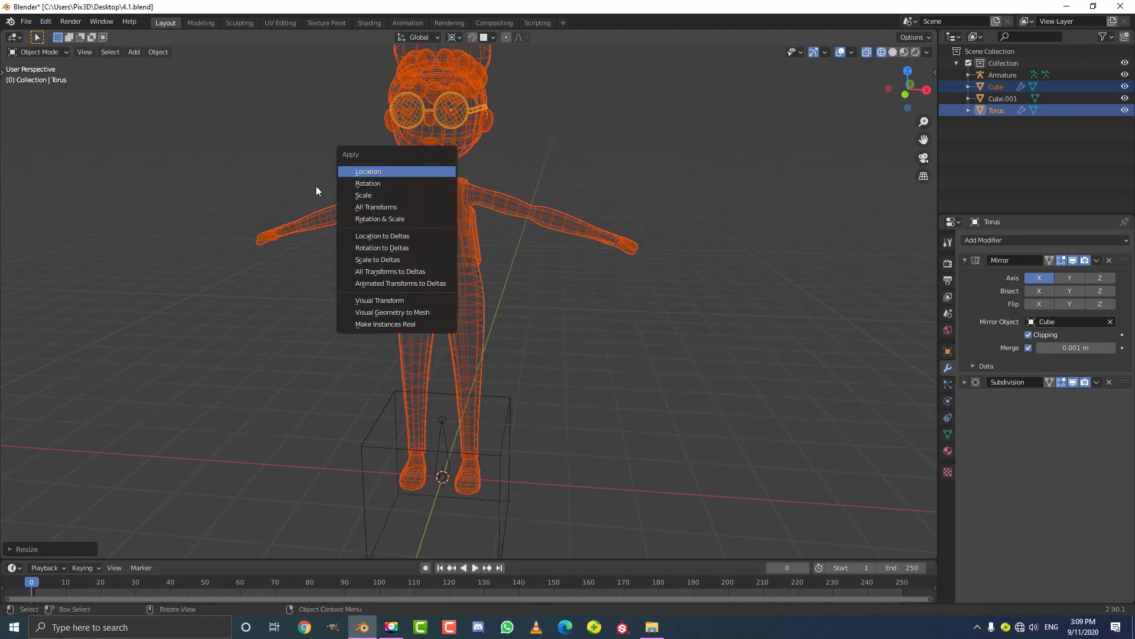
{"action": "left_click", "coordinate": [391, 195]}
Step: Return to solid display and delete the size reference cube around the character's feet
{"action": "key", "text": "z"}
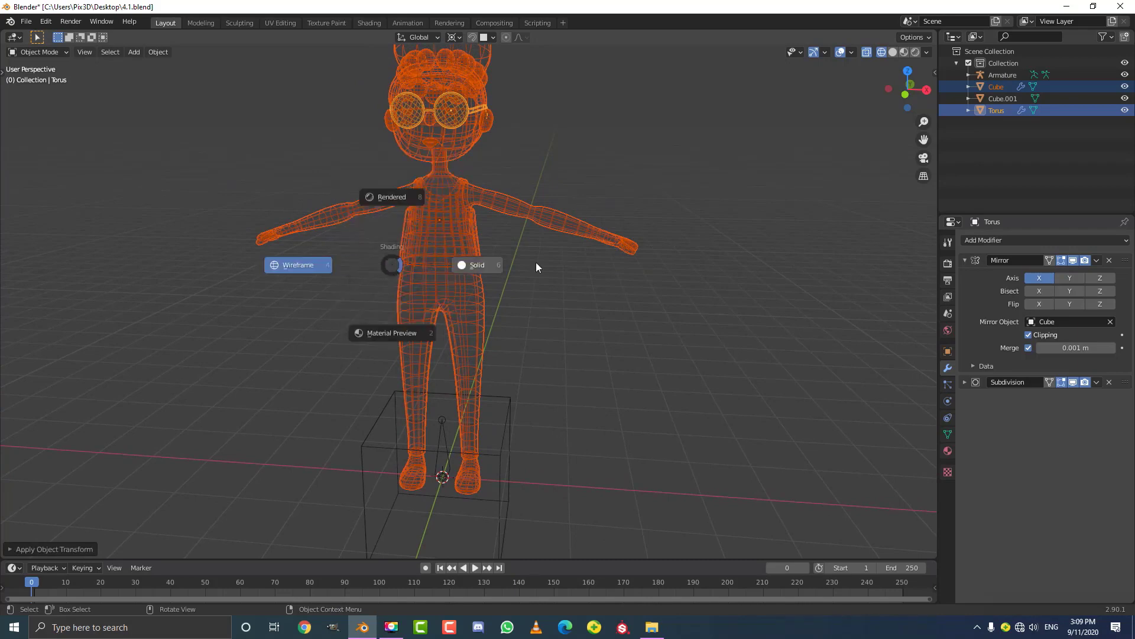
{"action": "left_click", "coordinate": [536, 262]}
{"action": "scroll", "coordinate": [514, 308], "scroll_direction": "down", "scroll_amount": 3}
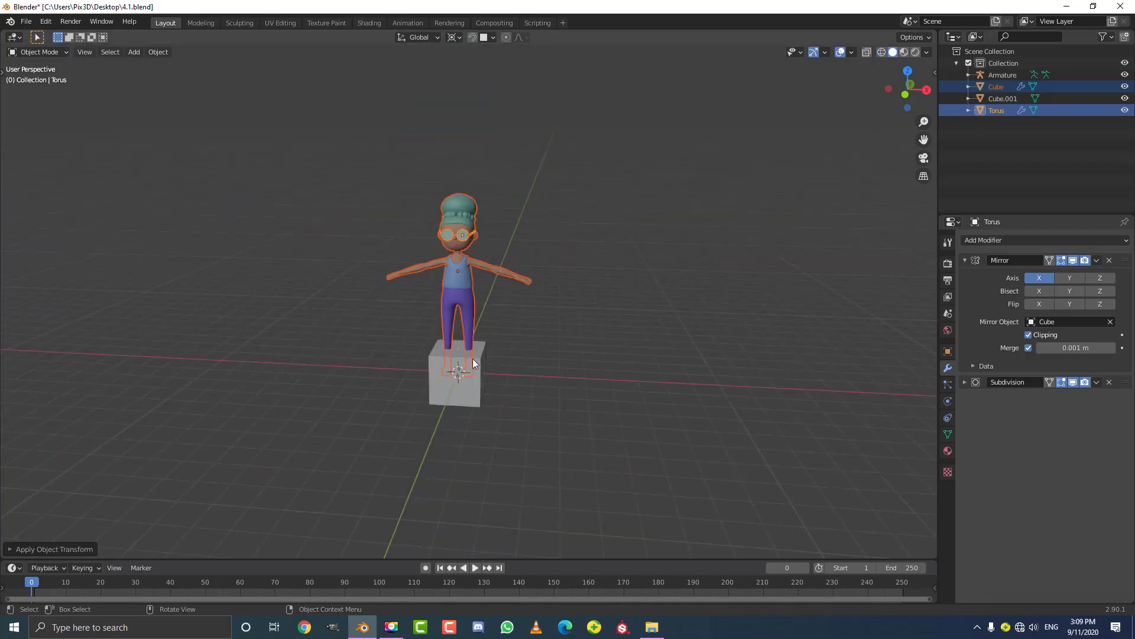
{"action": "left_click", "coordinate": [473, 359]}
{"action": "scroll", "coordinate": [503, 332], "scroll_direction": "up", "scroll_amount": 3}
{"action": "key", "text": "x"}
{"action": "left_click", "coordinate": [499, 322]}
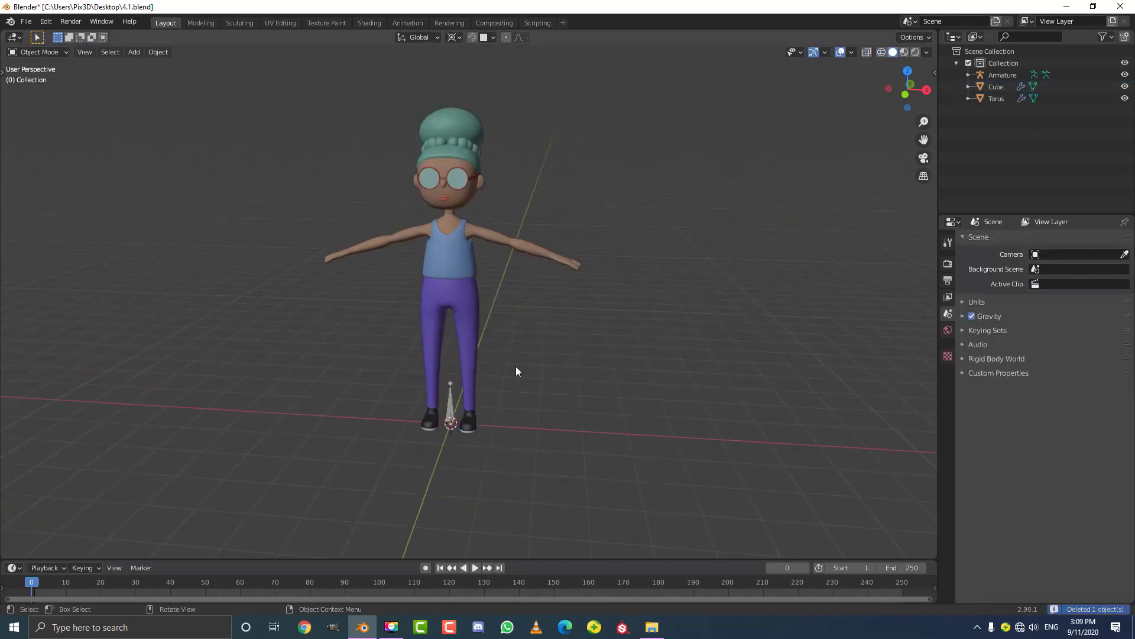
{"action": "middle_click_drag", "start_coordinate": [515, 367], "coordinate": [516, 339]}
{"action": "scroll", "coordinate": [442, 436], "scroll_direction": "up", "scroll_amount": 3}
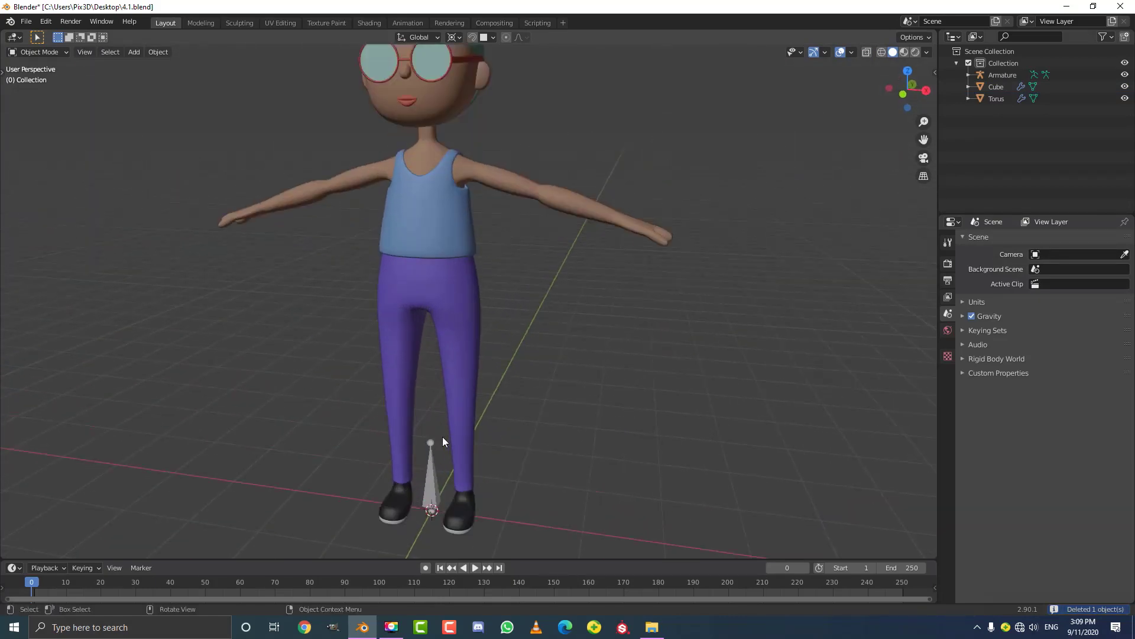
Step: Set the transform pivot point to Median Point and select the armature between the character's feet in front view
{"action": "left_click", "coordinate": [453, 37]}
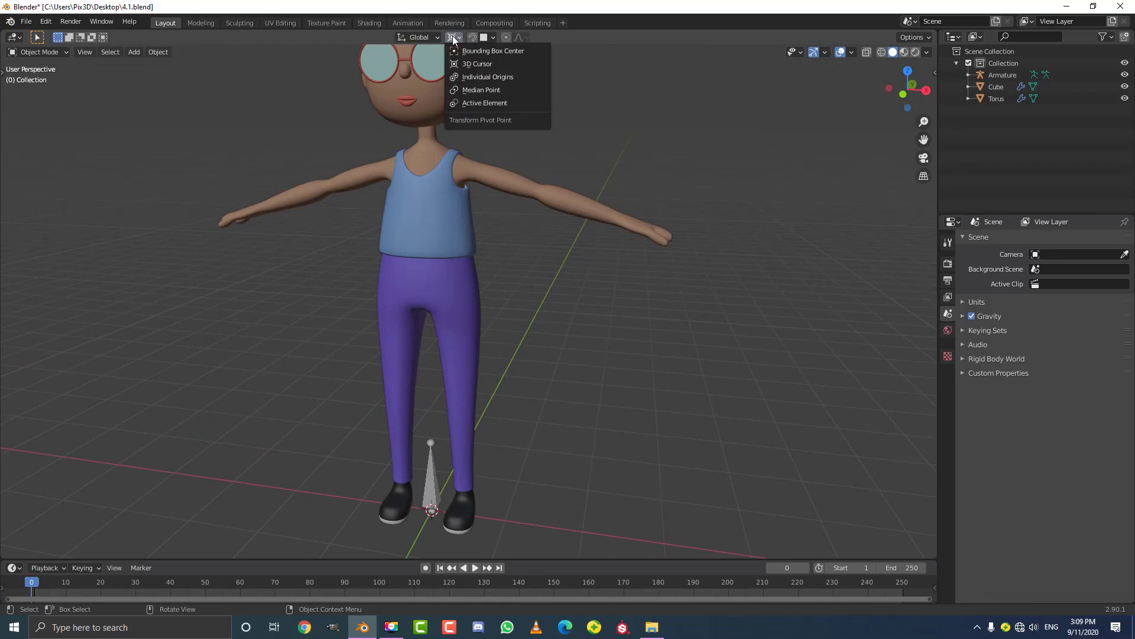
{"action": "left_click", "coordinate": [479, 90]}
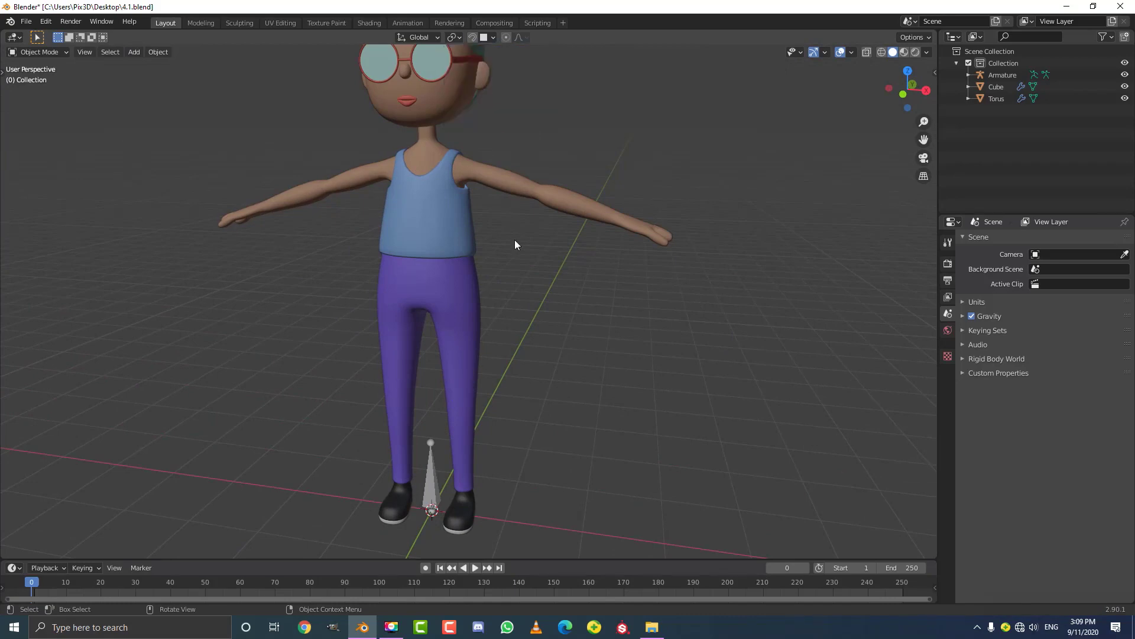
{"action": "key", "text": "KP_1"}
{"action": "scroll", "coordinate": [515, 250], "scroll_direction": "down", "scroll_amount": 2}
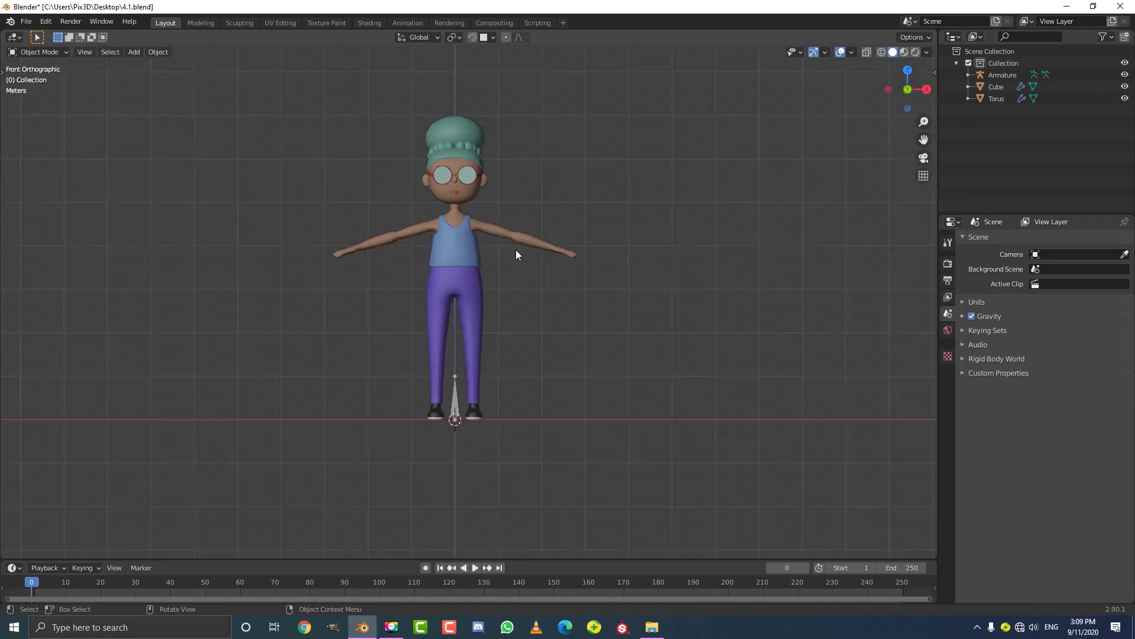
{"action": "left_click", "coordinate": [455, 399]}
{"action": "scroll", "coordinate": [494, 296], "scroll_direction": "up", "scroll_amount": 2}
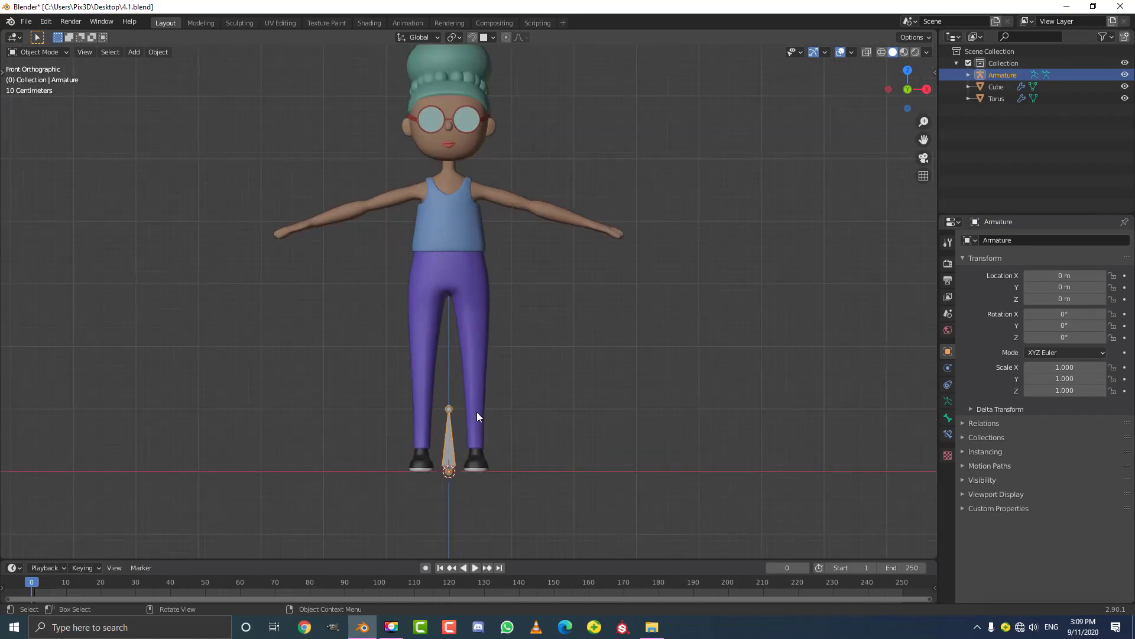
{"action": "scroll", "coordinate": [455, 417], "scroll_direction": "down", "scroll_amount": 1}
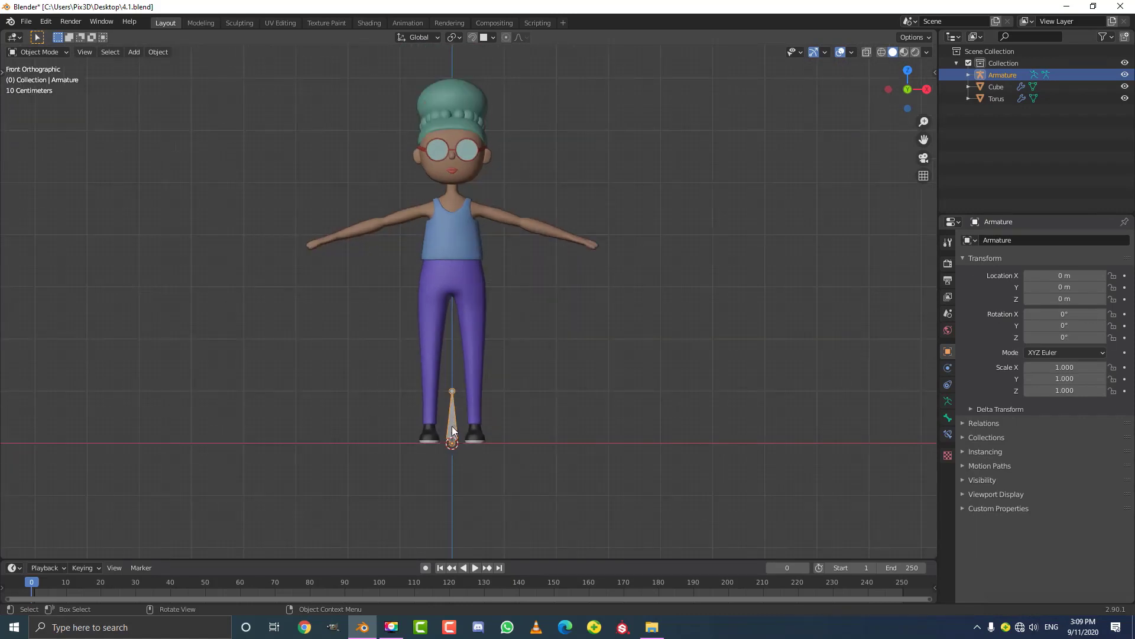
Step: In Edit Mode, duplicate the bone between the feet and move the copy straight up along Z to the crotch
{"action": "key", "text": "Tab"}
{"action": "scroll", "coordinate": [489, 413], "scroll_direction": "up", "scroll_amount": 1}
{"action": "left_click", "coordinate": [445, 435]}
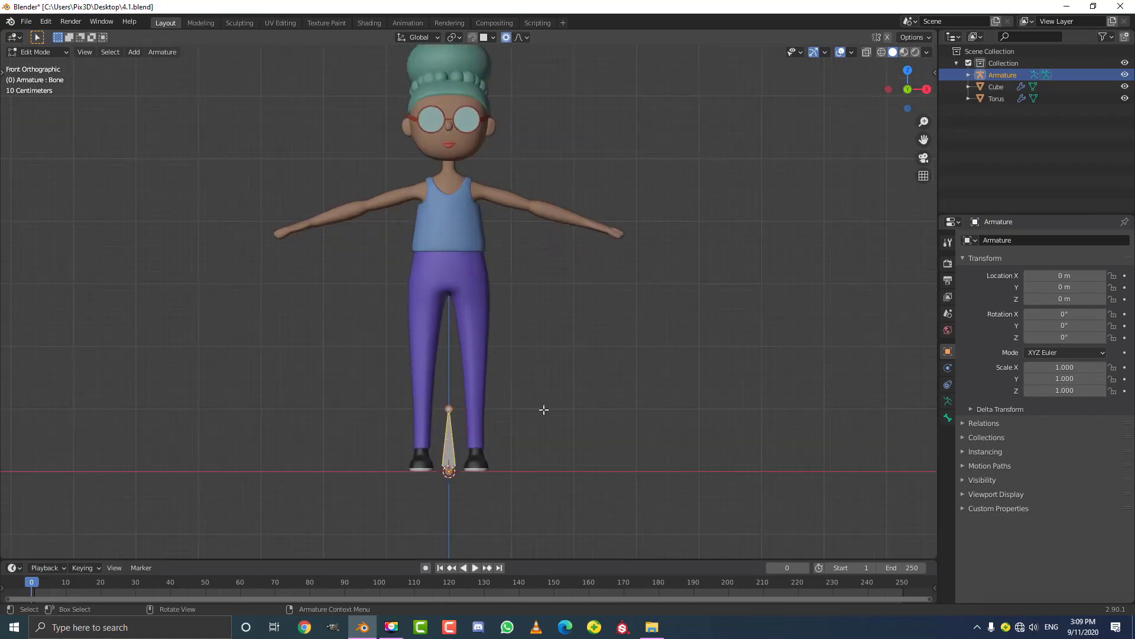
{"action": "mouse_move", "coordinate": [544, 410]}
{"action": "middle_mouse_down"}
{"action": "mouse_move", "coordinate": [417, 416]}
{"action": "mouse_move", "coordinate": [542, 413]}
{"action": "middle_mouse_up"}
{"action": "key", "text": "KP_1"}
{"action": "scroll", "coordinate": [544, 414], "scroll_direction": "up", "scroll_amount": 1}
{"action": "middle_click_drag", "start_coordinate": [445, 467], "coordinate": [460, 385], "text": "shift"}
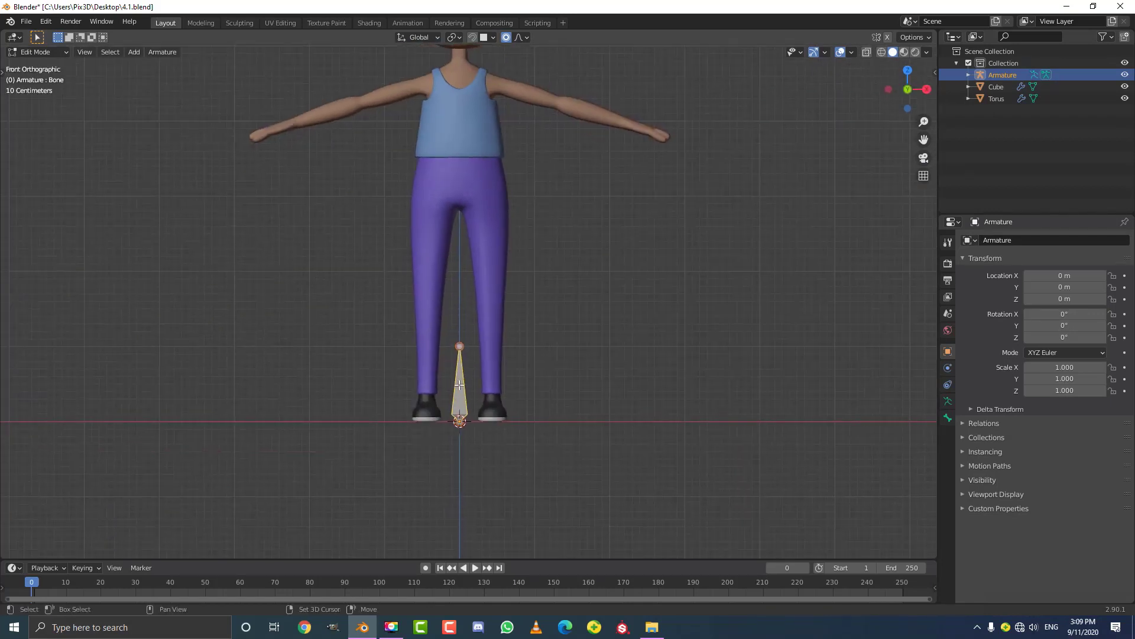
{"action": "key", "text": "e"}
{"action": "key", "text": "z"}
{"action": "left_click", "coordinate": [536, 171]}
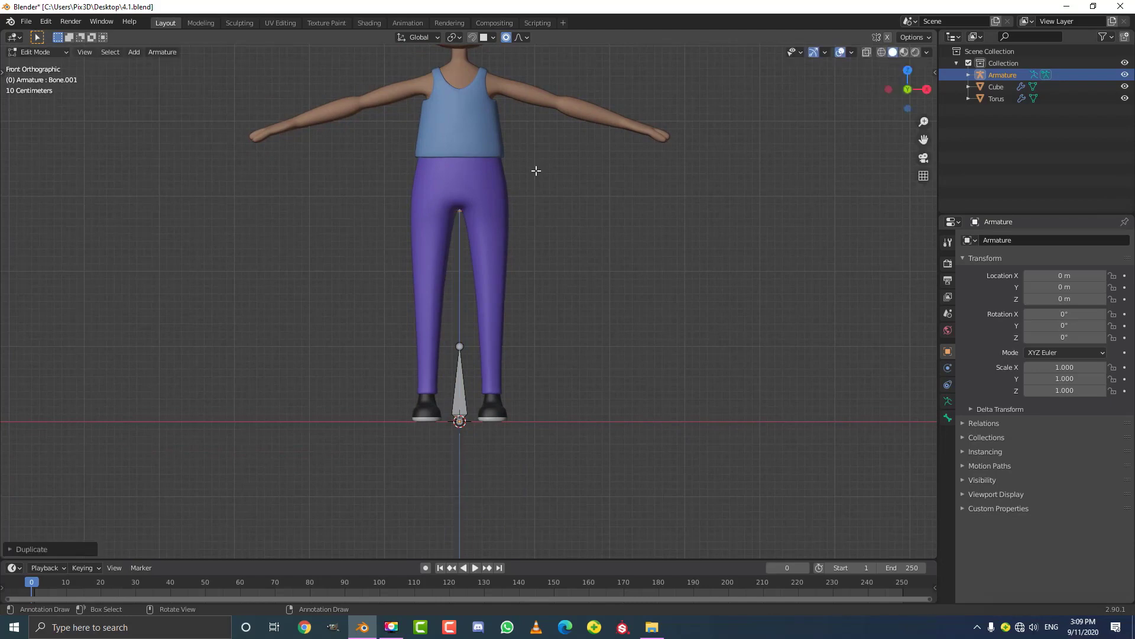
Step: Enable In Front in the armature's viewport display and return the viewport to solid shading
{"action": "key", "text": "shift+z"}
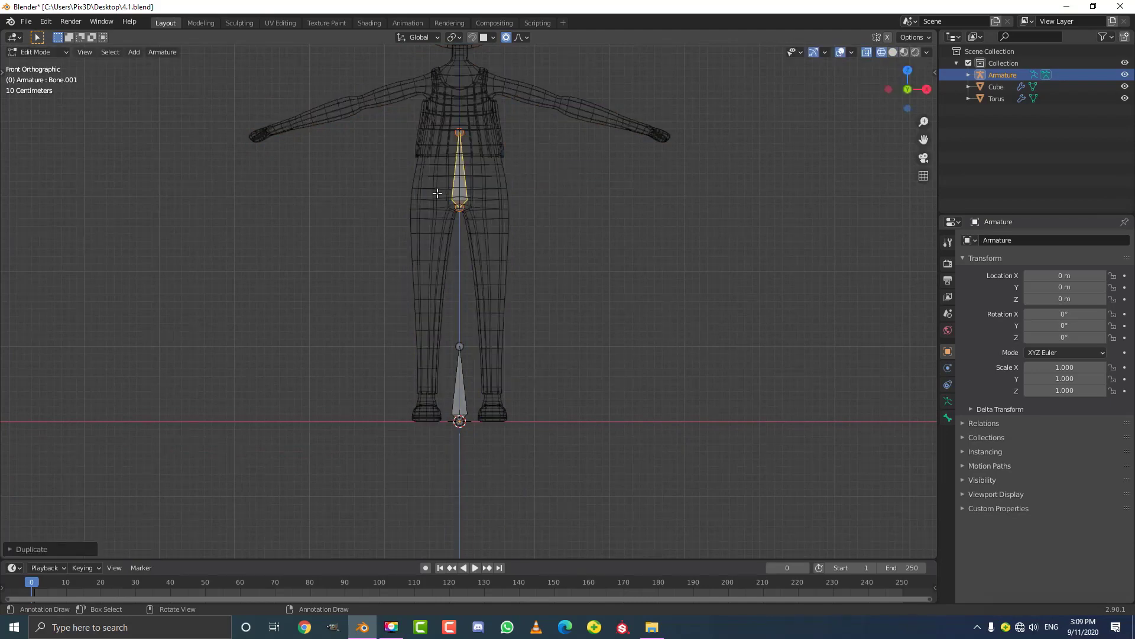
{"action": "left_click", "coordinate": [948, 400]}
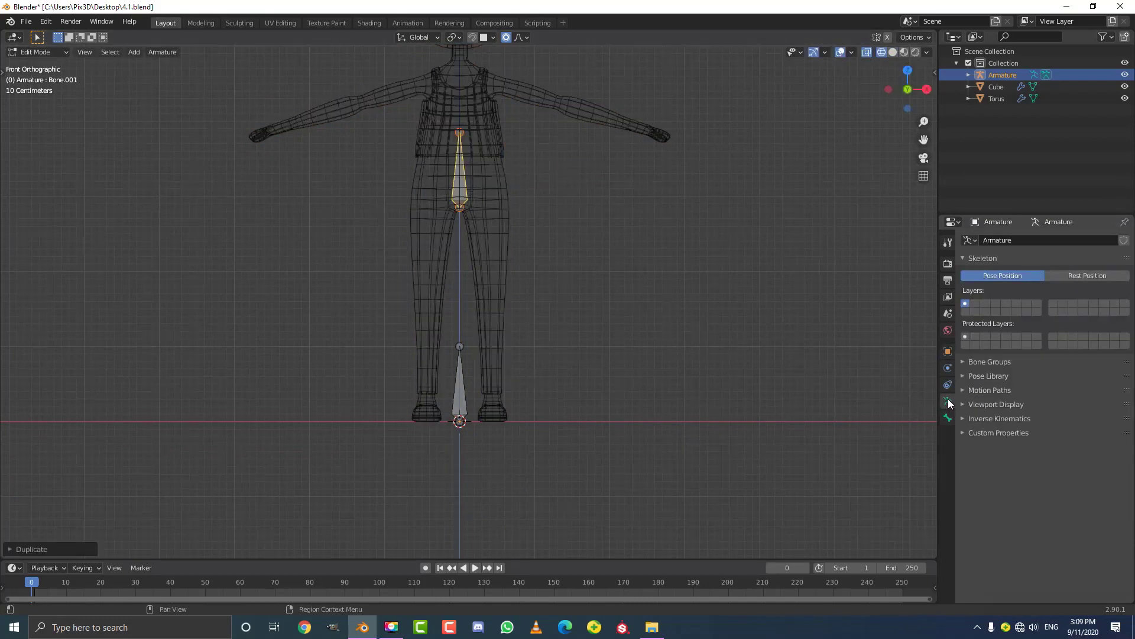
{"action": "left_click", "coordinate": [978, 405]}
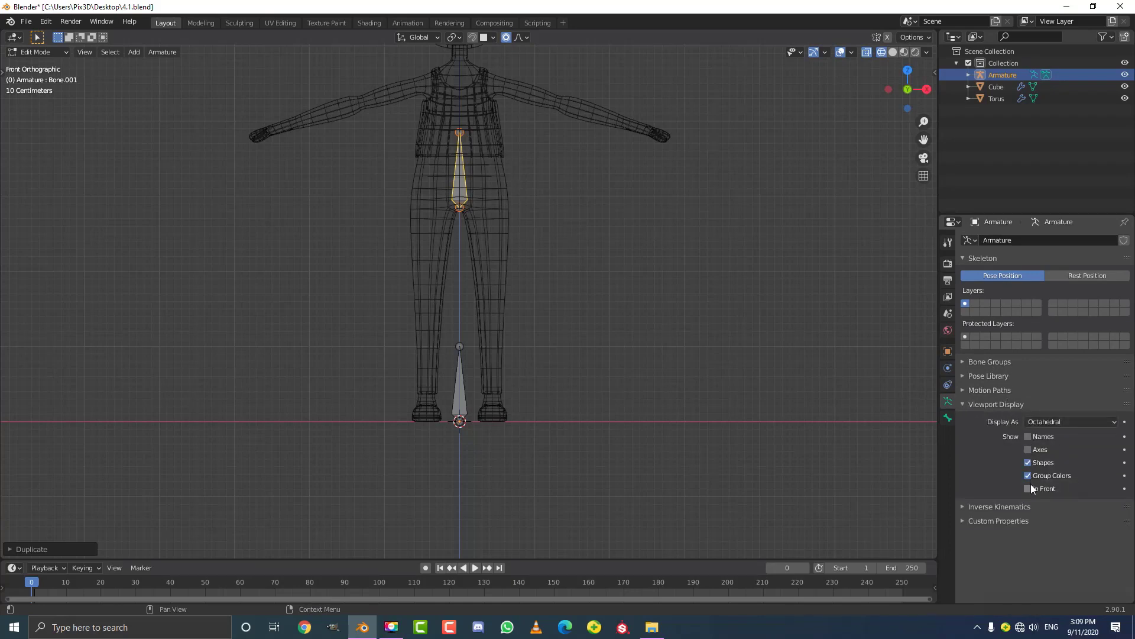
{"action": "left_click", "coordinate": [1027, 488]}
{"action": "key", "text": "z"}
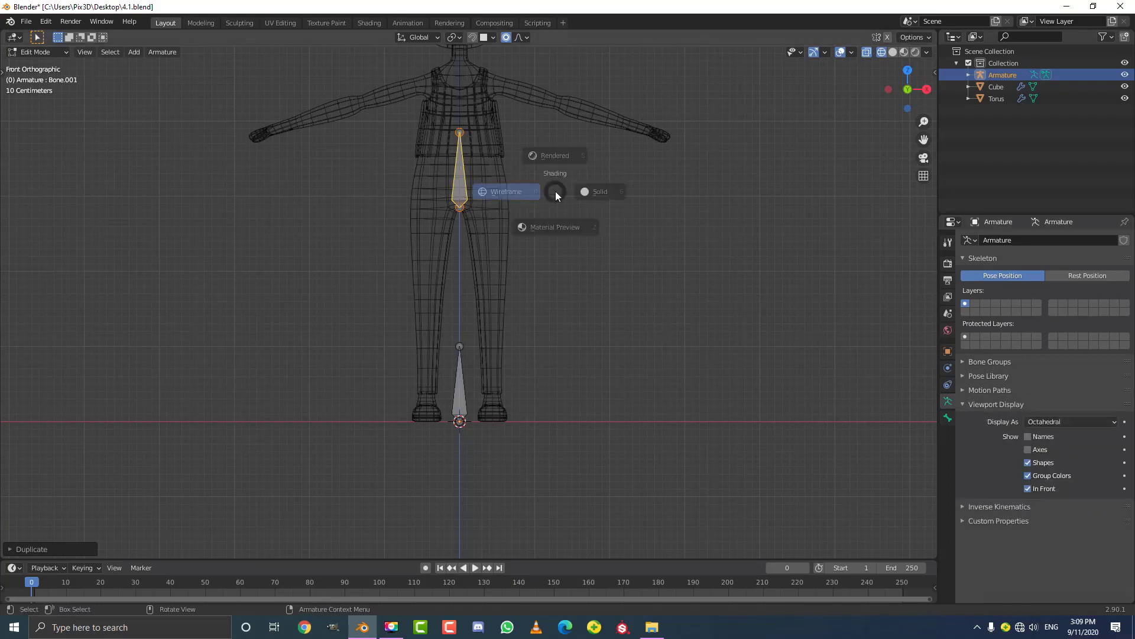
{"action": "left_click", "coordinate": [575, 190]}
{"action": "mouse_move", "coordinate": [576, 190]}
{"action": "middle_mouse_down"}
{"action": "mouse_move", "coordinate": [288, 233]}
{"action": "mouse_move", "coordinate": [515, 261]}
{"action": "mouse_move", "coordinate": [609, 243]}
{"action": "mouse_move", "coordinate": [497, 223]}
{"action": "mouse_move", "coordinate": [461, 234]}
{"action": "middle_mouse_up"}
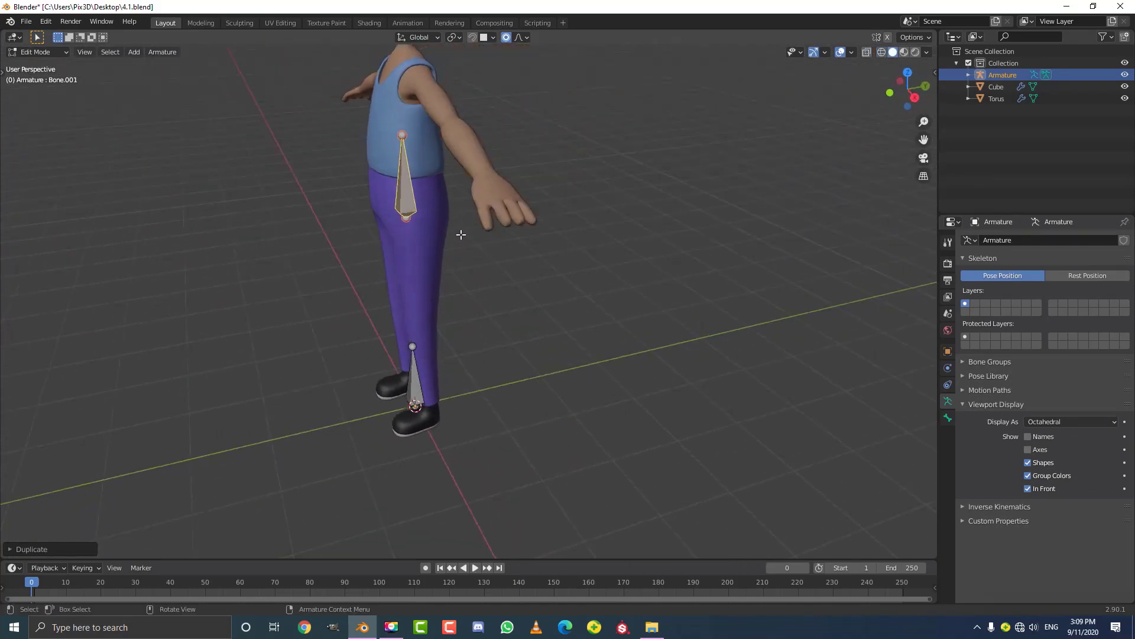
{"action": "key", "text": "KP_3"}
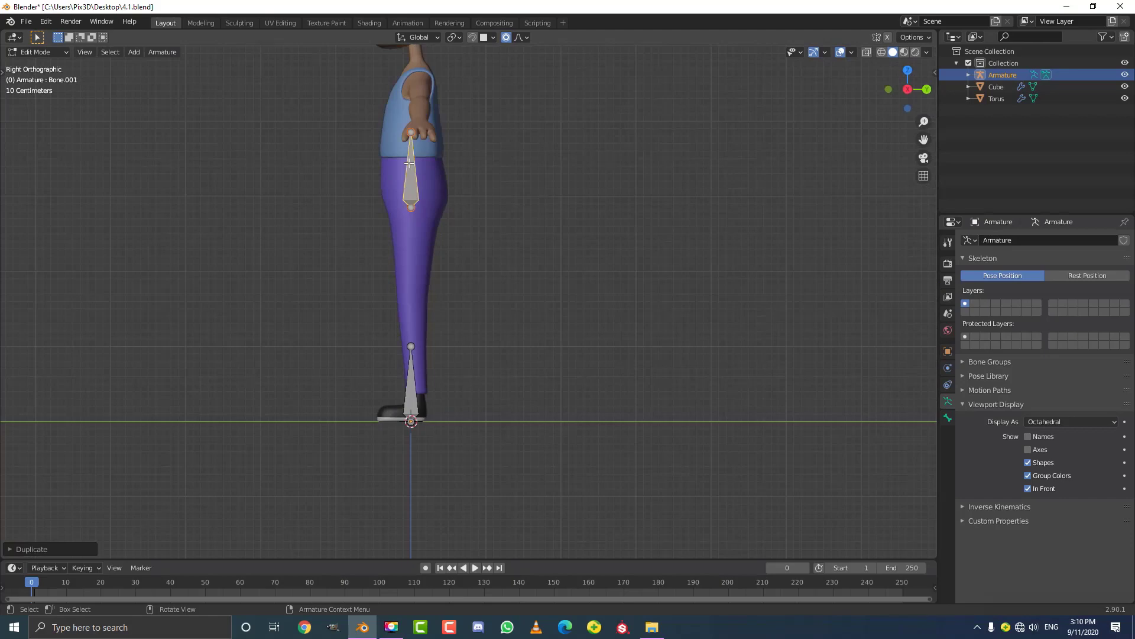
{"action": "key", "text": "g"}
{"action": "right_click", "coordinate": [473, 175]}
{"action": "middle_click_drag", "start_coordinate": [457, 172], "coordinate": [469, 173]}
{"action": "key", "text": "KP_1"}
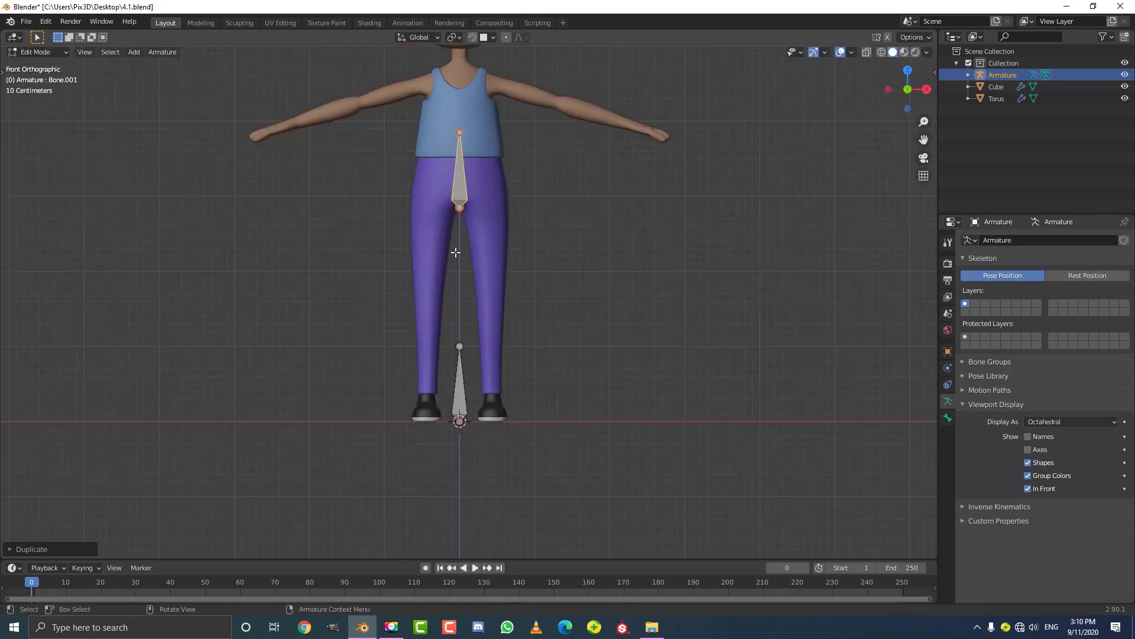
Step: Turn off proportional editing and lower the hip bone's tip along Z to the waistline of the trousers
{"action": "middle_click_drag", "start_coordinate": [456, 252], "coordinate": [446, 343], "text": "shift"}
{"action": "scroll", "coordinate": [450, 191], "scroll_direction": "up", "scroll_amount": 2}
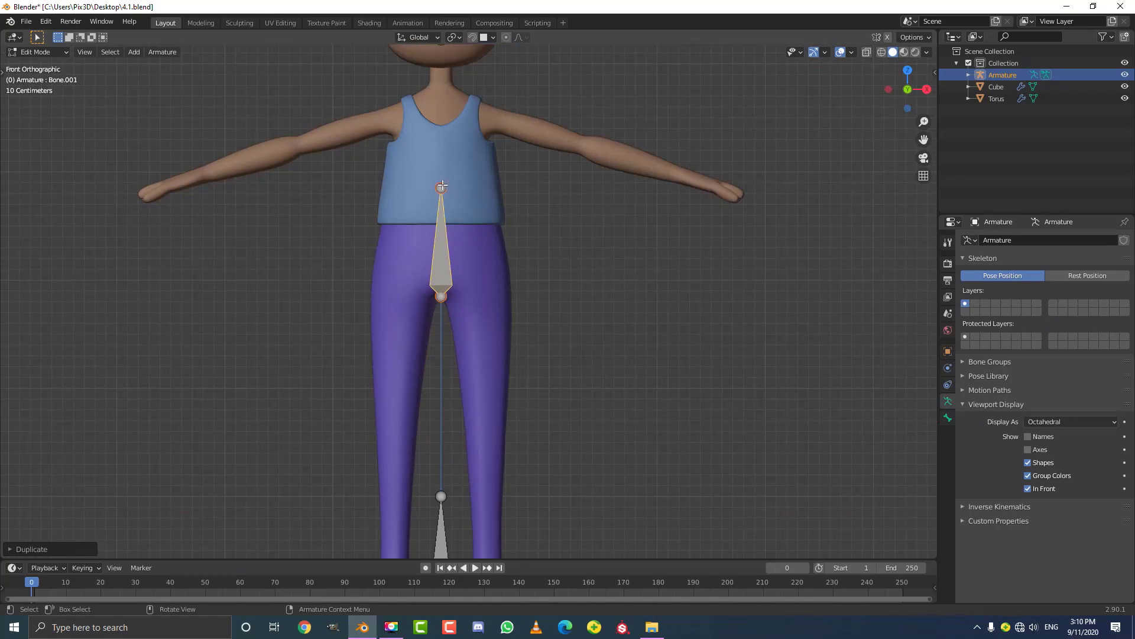
{"action": "left_click", "coordinate": [443, 186]}
{"action": "scroll", "coordinate": [443, 201], "scroll_direction": "up", "scroll_amount": 1}
{"action": "key", "text": "g"}
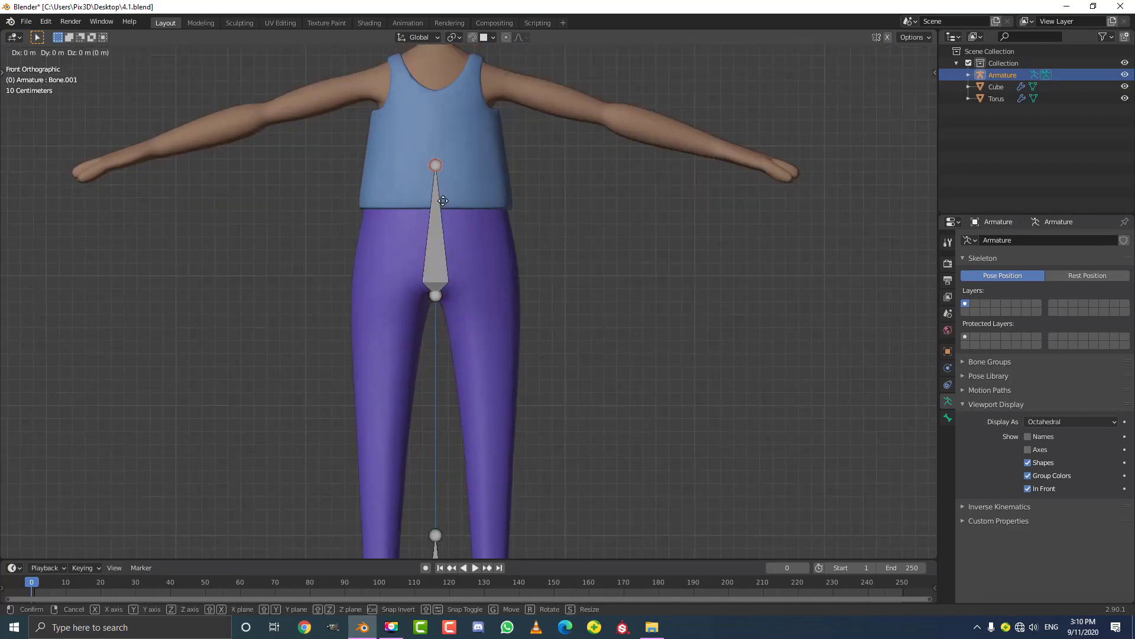
{"action": "key", "text": "z"}
{"action": "left_click", "coordinate": [442, 246]}
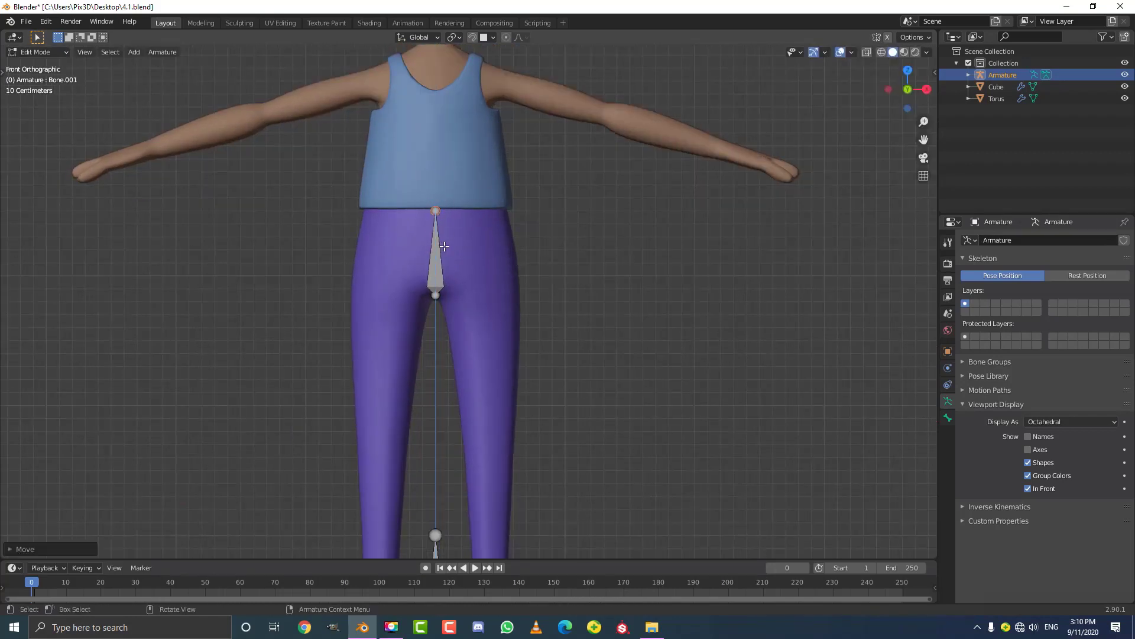
Step: In wireframe side view, extrude two spine bones, about 0.61 m and 0.67 m long, from the hip bone's tip to the base of the neck
{"action": "key", "text": "KP_3"}
{"action": "key", "text": "KP_5"}
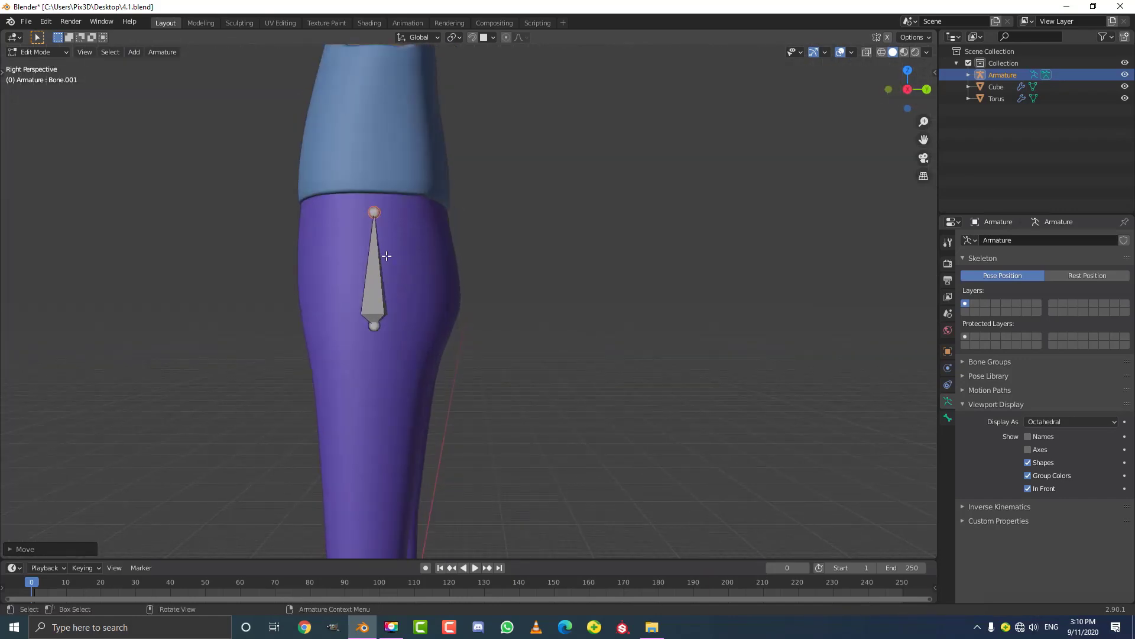
{"action": "key", "text": "KP_5"}
{"action": "key", "text": "z"}
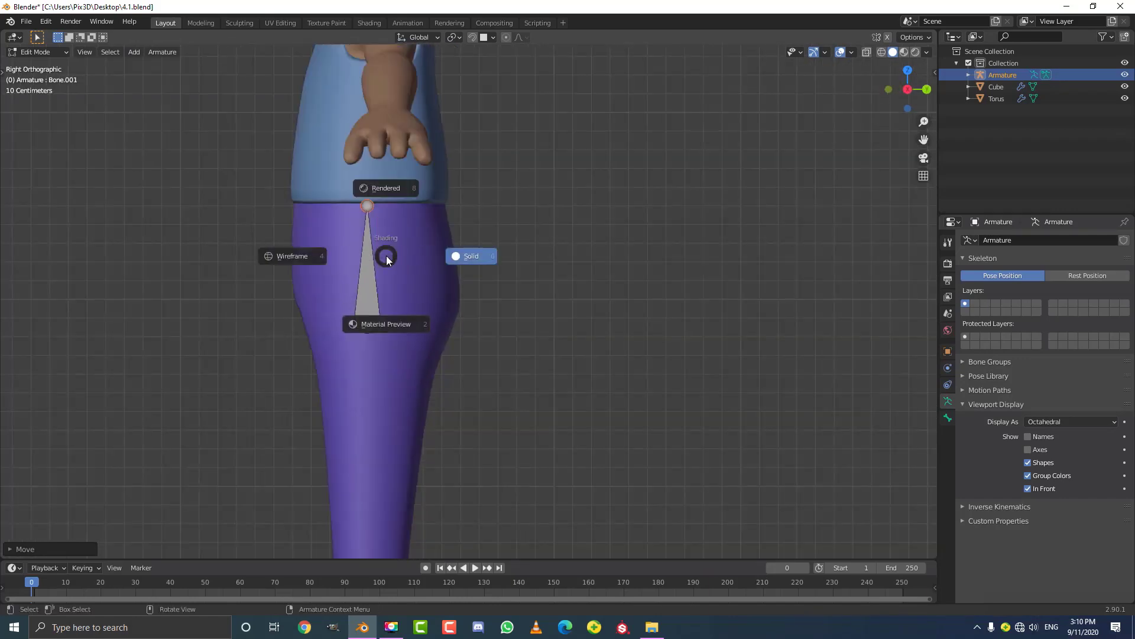
{"action": "left_click", "coordinate": [314, 257]}
{"action": "scroll", "coordinate": [411, 265], "scroll_direction": "up", "scroll_amount": 1}
{"action": "middle_click_drag", "start_coordinate": [381, 198], "coordinate": [466, 344], "text": "shift"}
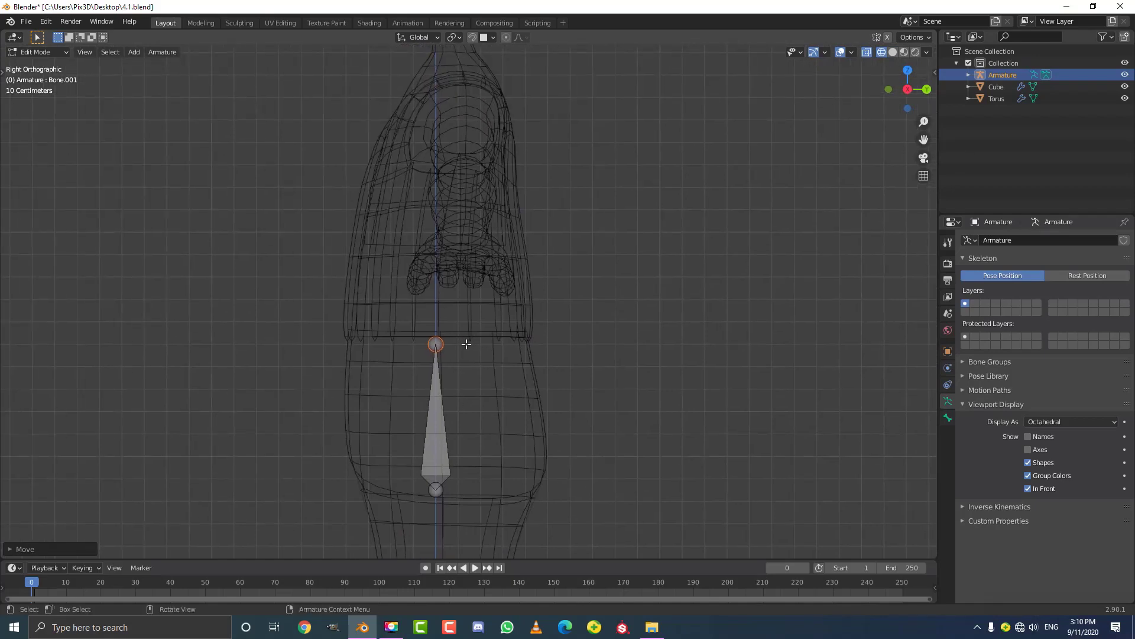
{"action": "scroll", "coordinate": [464, 348], "scroll_direction": "down", "scroll_amount": 3}
{"action": "scroll", "coordinate": [450, 331], "scroll_direction": "up", "scroll_amount": 1}
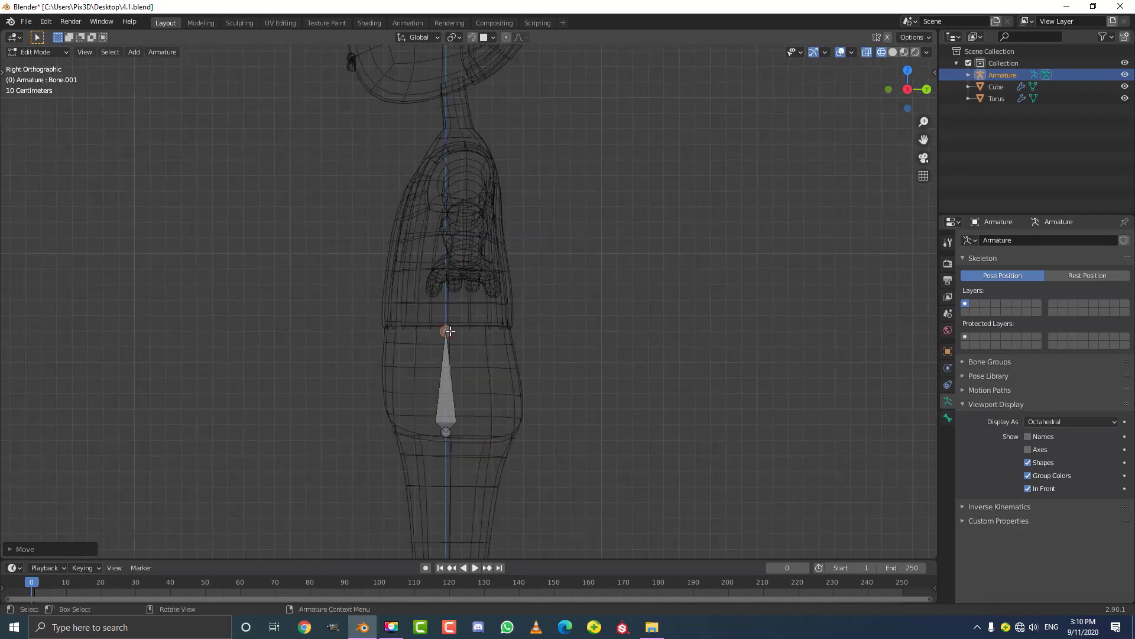
{"action": "left_click", "coordinate": [451, 332]}
{"action": "key", "text": "e"}
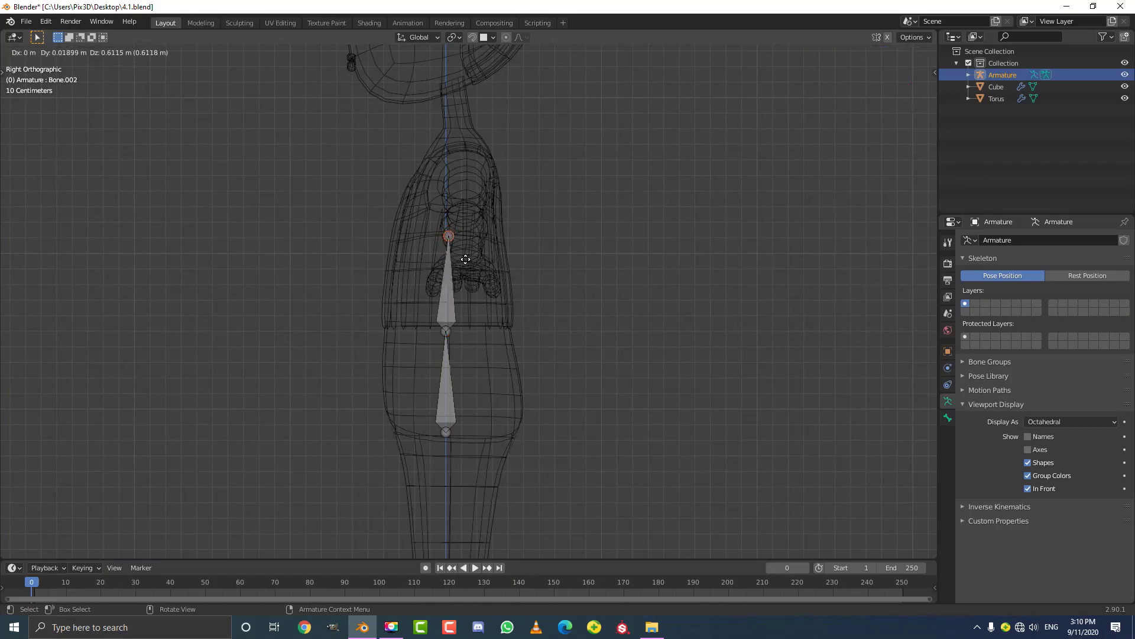
{"action": "left_click", "coordinate": [466, 259]}
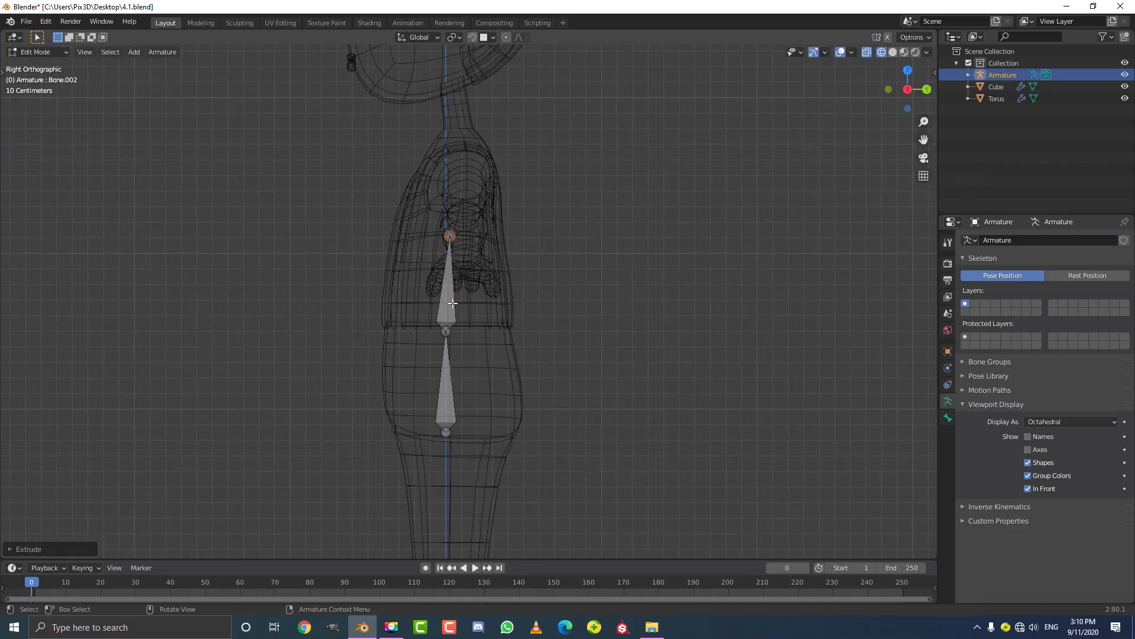
{"action": "key", "text": "e"}
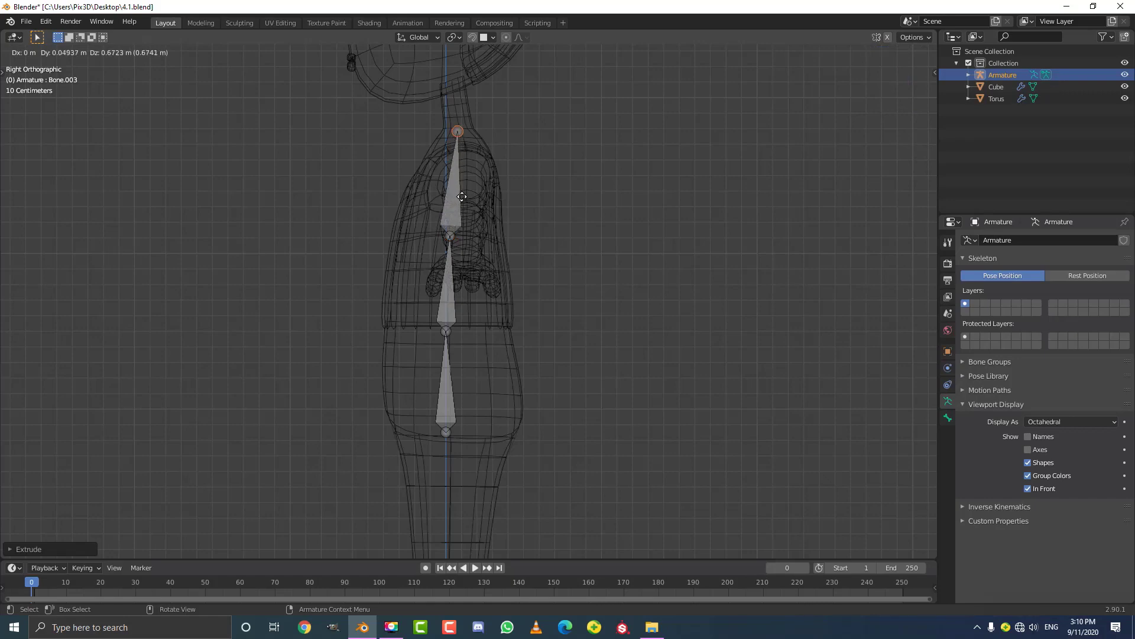
{"action": "left_click", "coordinate": [465, 196]}
Step: Extrude a neck bone from the upper spine's tip into the base of the head and adjust its end position
{"action": "scroll", "coordinate": [466, 162], "scroll_direction": "down", "scroll_amount": 2}
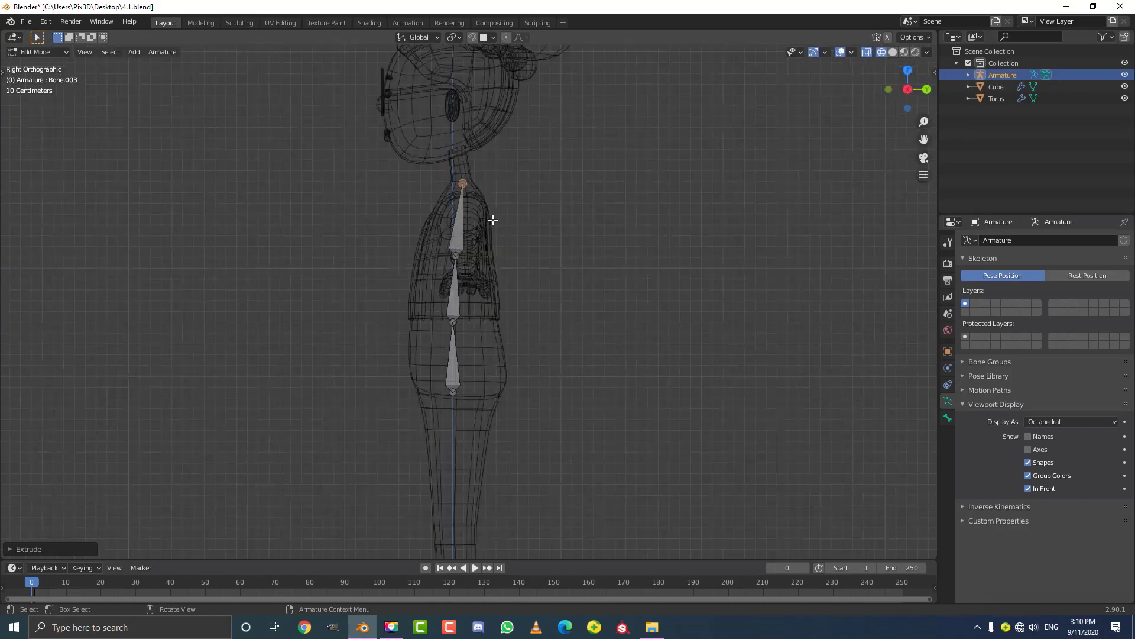
{"action": "key", "text": "e"}
{"action": "left_click", "coordinate": [486, 182]}
{"action": "scroll", "coordinate": [464, 213], "scroll_direction": "up", "scroll_amount": 4}
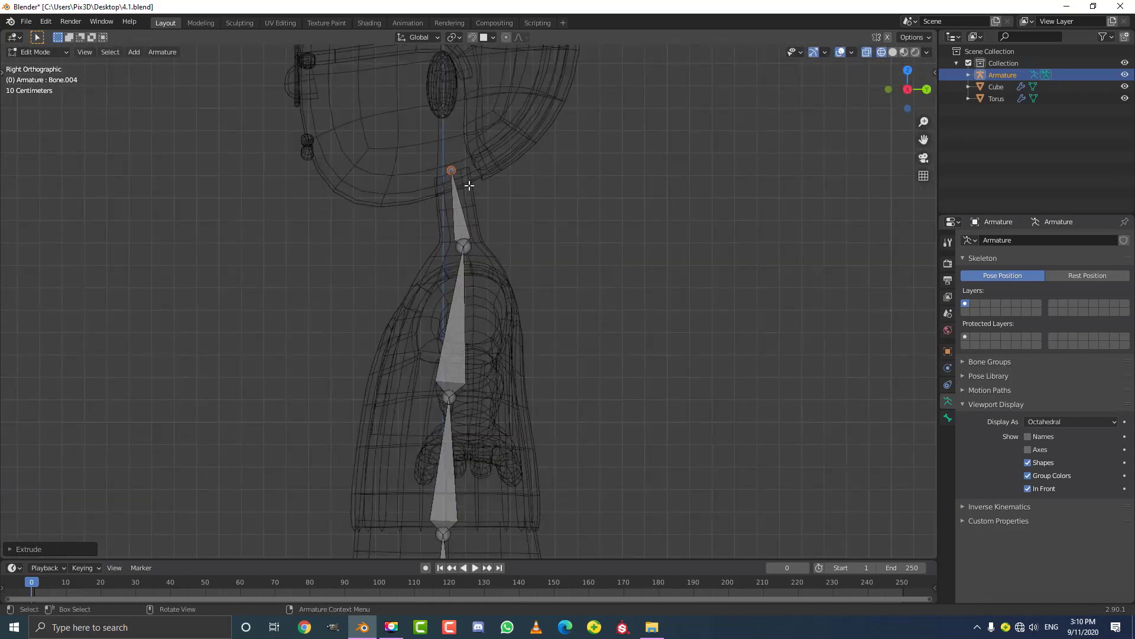
{"action": "key", "text": "g"}
{"action": "left_click", "coordinate": [475, 208]}
Step: Extrude a head bone about 1.1 m long from the neck bone's tip up to the top of the head
{"action": "scroll", "coordinate": [471, 209], "scroll_direction": "down", "scroll_amount": 3}
{"action": "middle_click_drag", "start_coordinate": [471, 209], "coordinate": [456, 313], "text": "shift"}
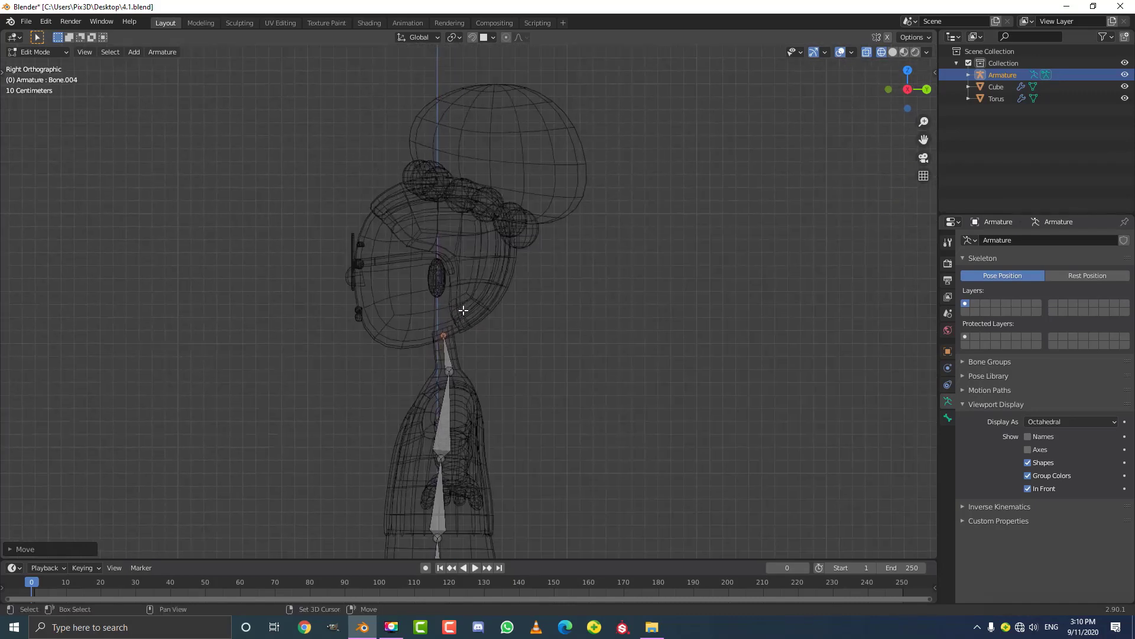
{"action": "key", "text": "e"}
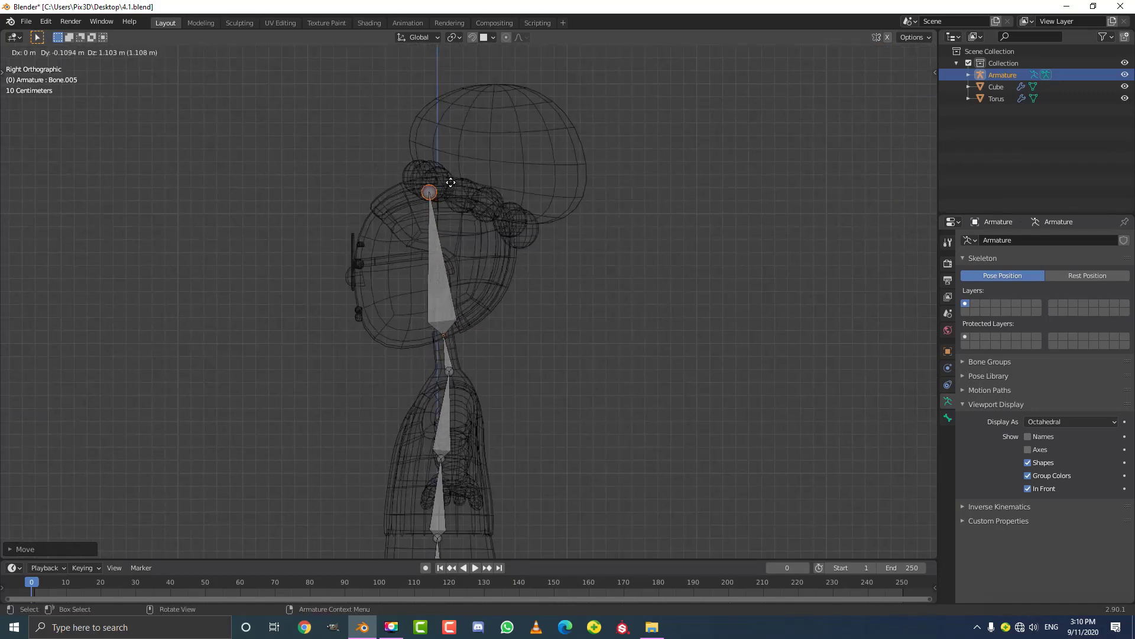
{"action": "left_click", "coordinate": [444, 184]}
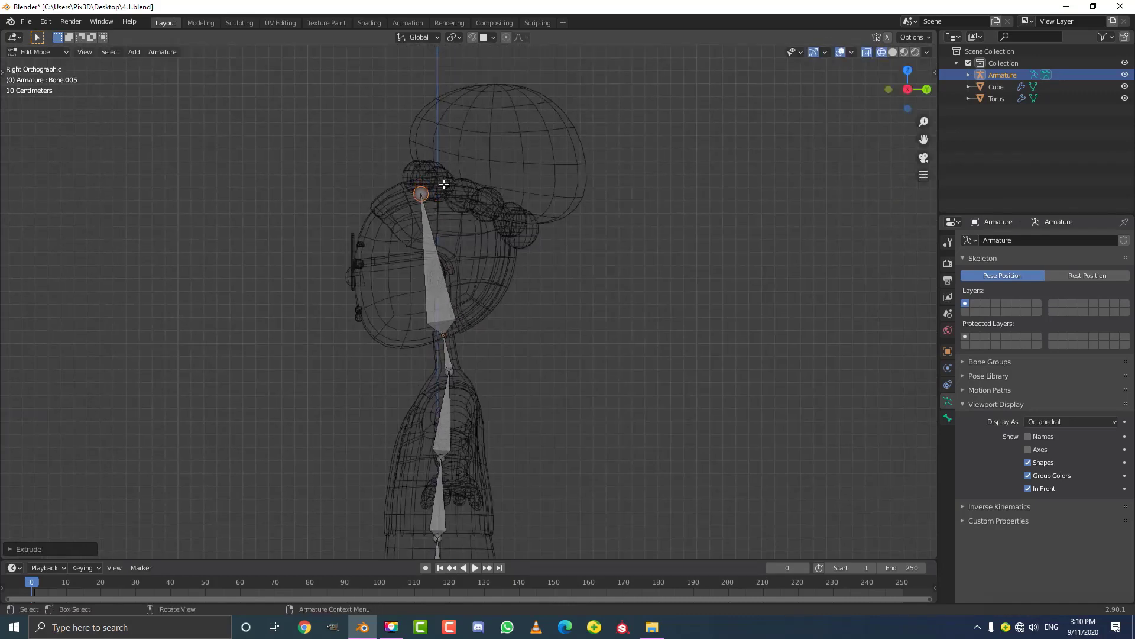
Step: Set the armature's viewport display type to B-Bone
{"action": "scroll", "coordinate": [529, 303], "scroll_direction": "down", "scroll_amount": 4}
{"action": "middle_click_drag", "start_coordinate": [523, 489], "coordinate": [526, 254], "text": "shift"}
{"action": "middle_click_drag", "start_coordinate": [768, 410], "coordinate": [502, 368]}
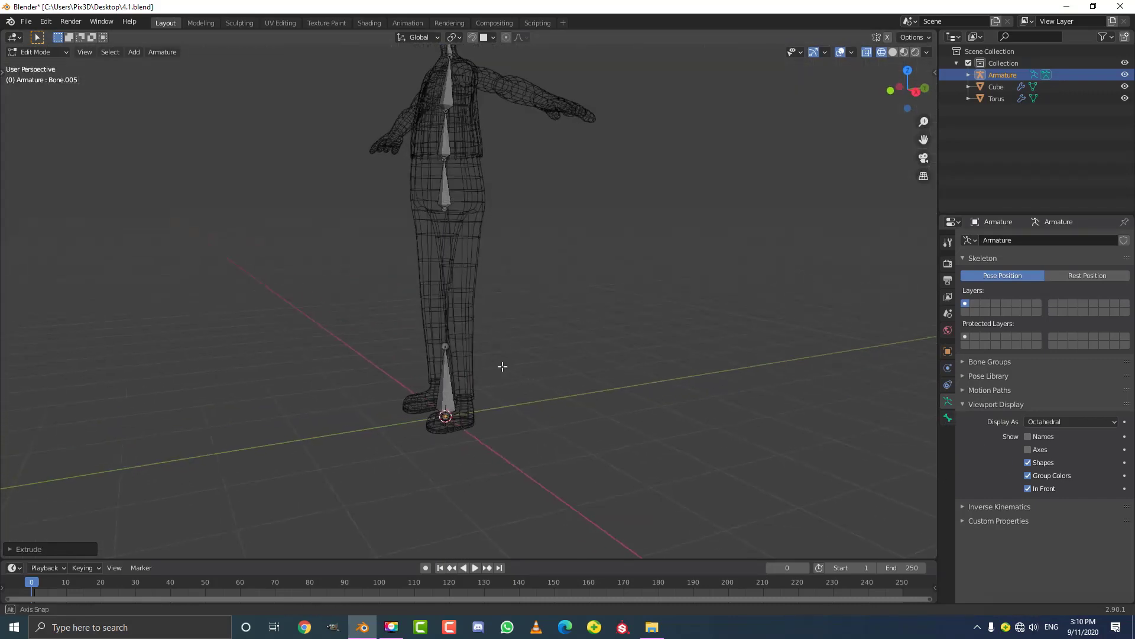
{"action": "scroll", "coordinate": [517, 408], "scroll_direction": "up", "scroll_amount": 4}
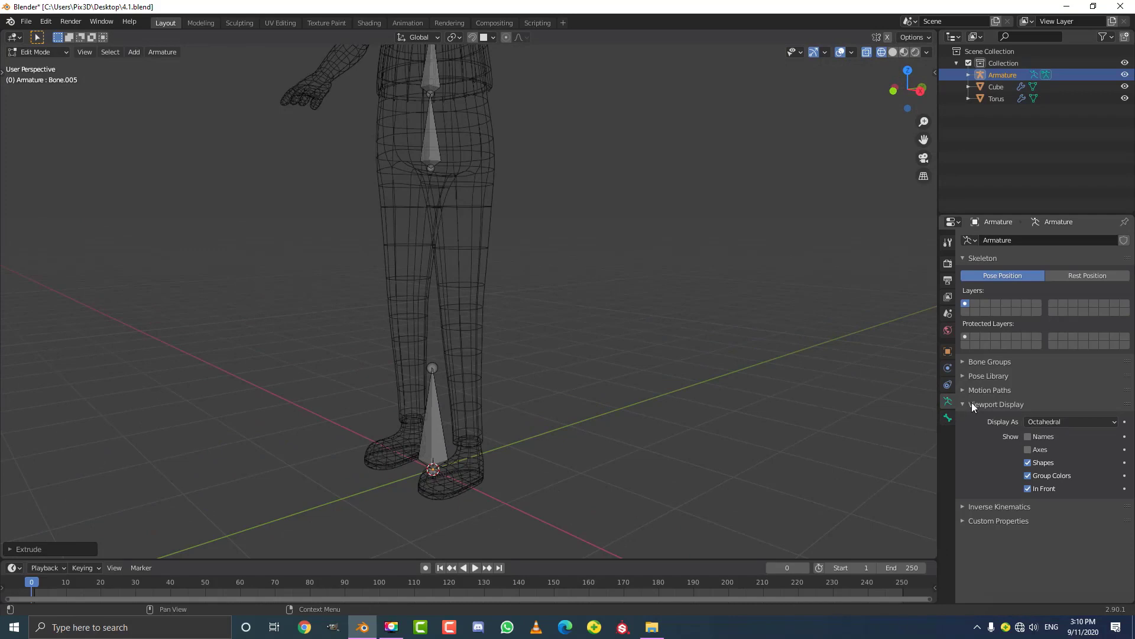
{"action": "left_click", "coordinate": [1046, 418]}
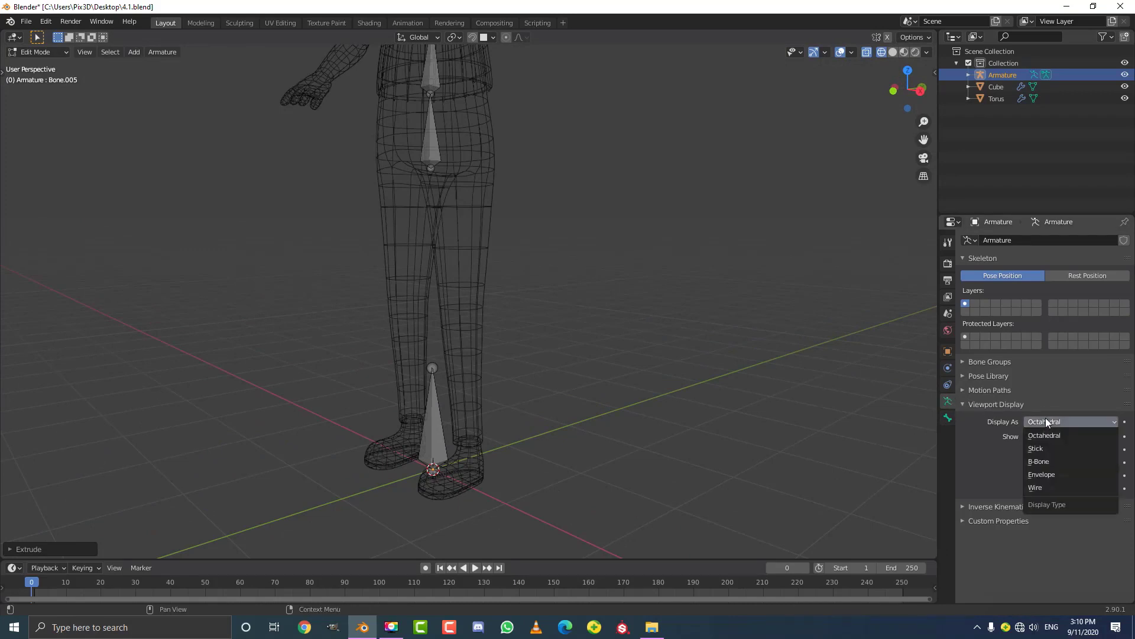
{"action": "left_click", "coordinate": [1043, 421]}
{"action": "left_click", "coordinate": [1054, 461]}
{"action": "mouse_move", "coordinate": [687, 385]}
{"action": "middle_mouse_down"}
{"action": "mouse_move", "coordinate": [419, 347]}
{"action": "mouse_move", "coordinate": [447, 351]}
{"action": "middle_mouse_up"}
Step: Rename the vertical bone between the feet as root
{"action": "left_click", "coordinate": [452, 402]}
{"action": "middle_click_drag", "start_coordinate": [525, 353], "coordinate": [447, 385]}
{"action": "left_click", "coordinate": [948, 417]}
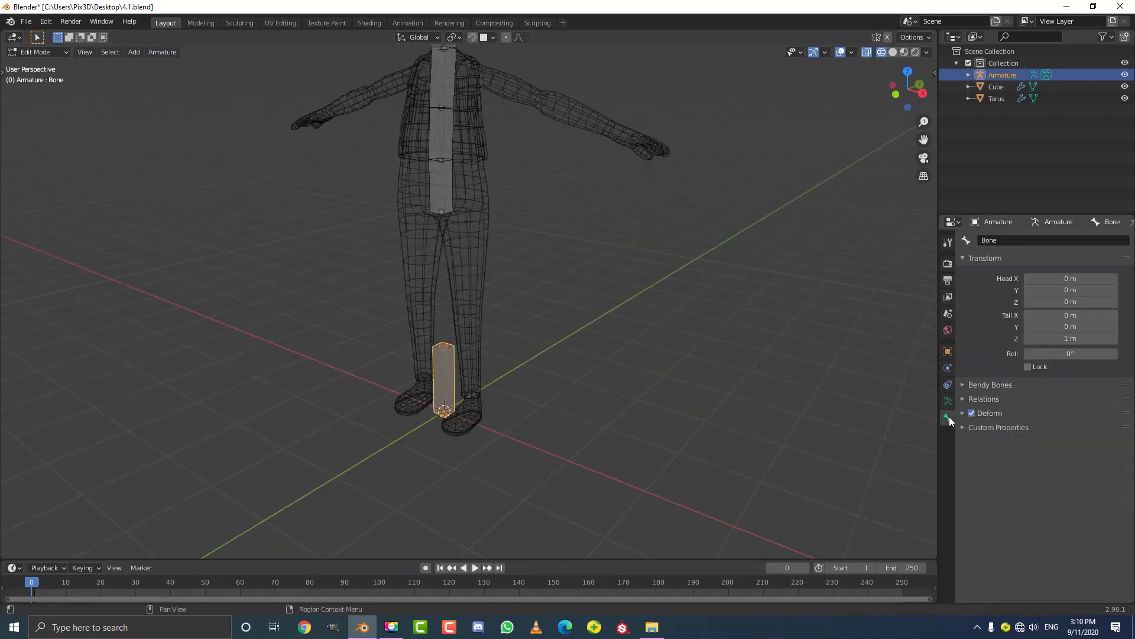
{"action": "left_click", "coordinate": [1008, 237]}
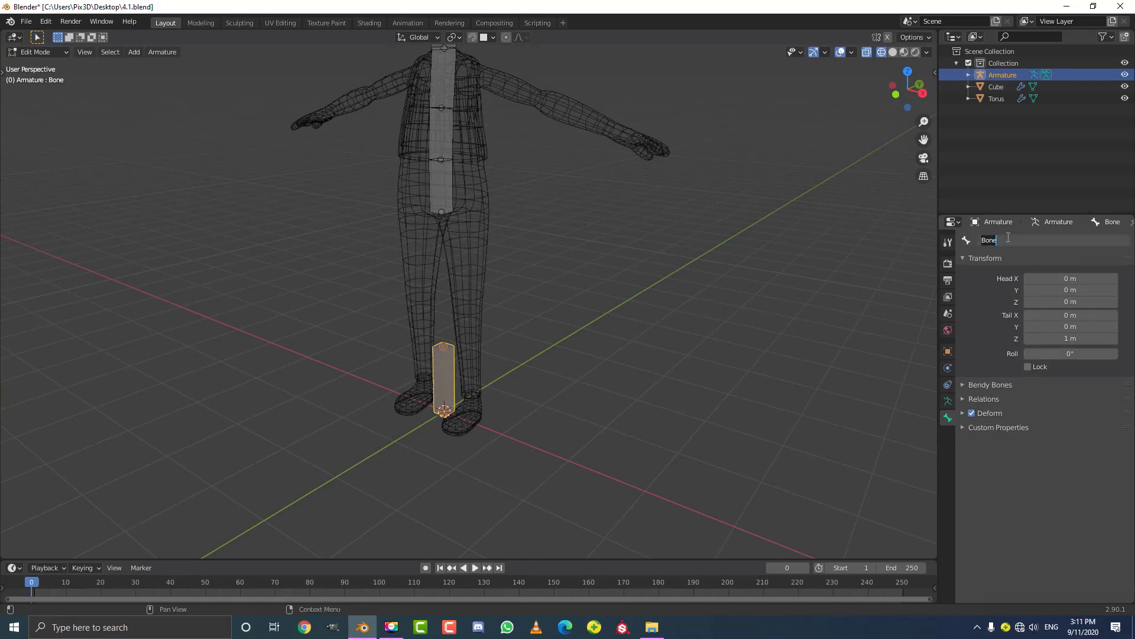
{"action": "type", "text": "root"}
{"action": "key", "text": "Return"}
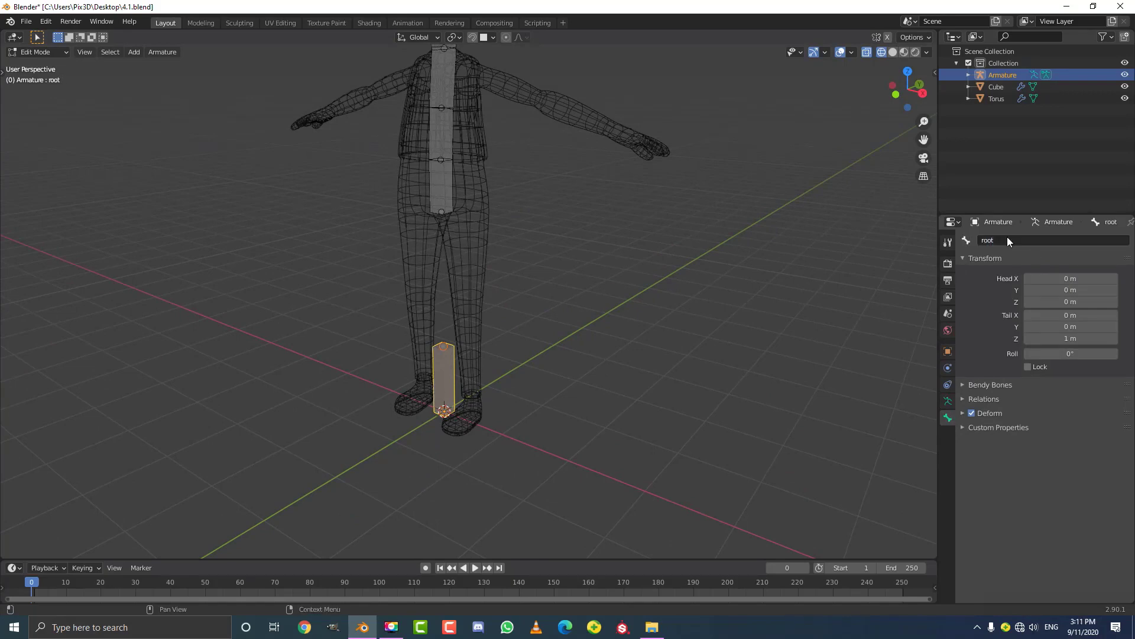
{"action": "left_click", "coordinate": [947, 401]}
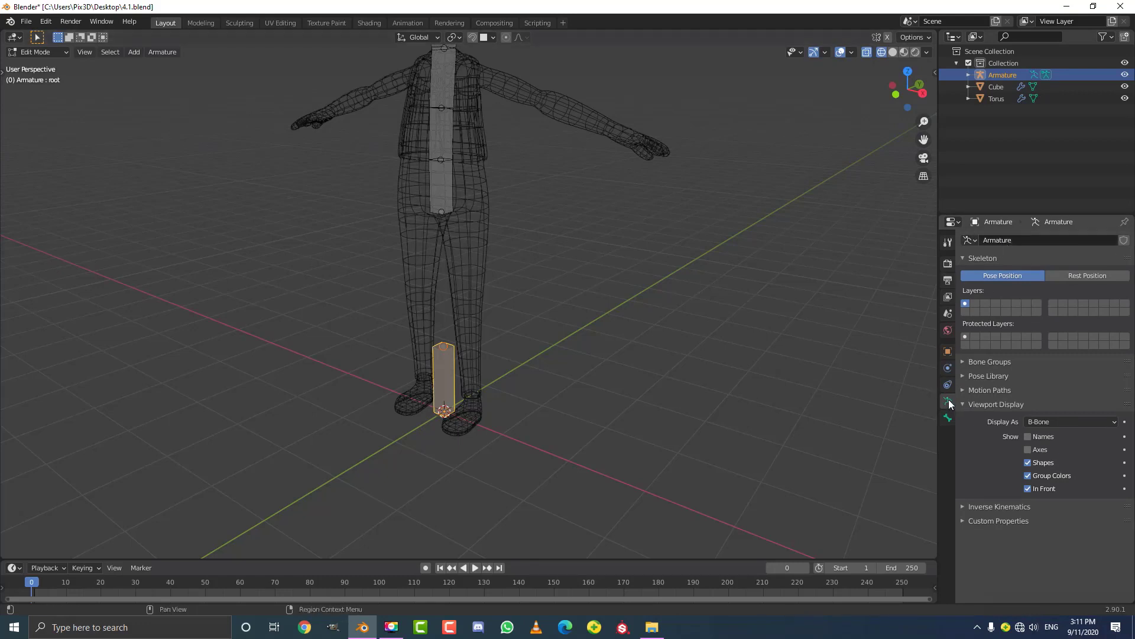
{"action": "scroll", "coordinate": [470, 77], "scroll_direction": "down", "scroll_amount": 2}
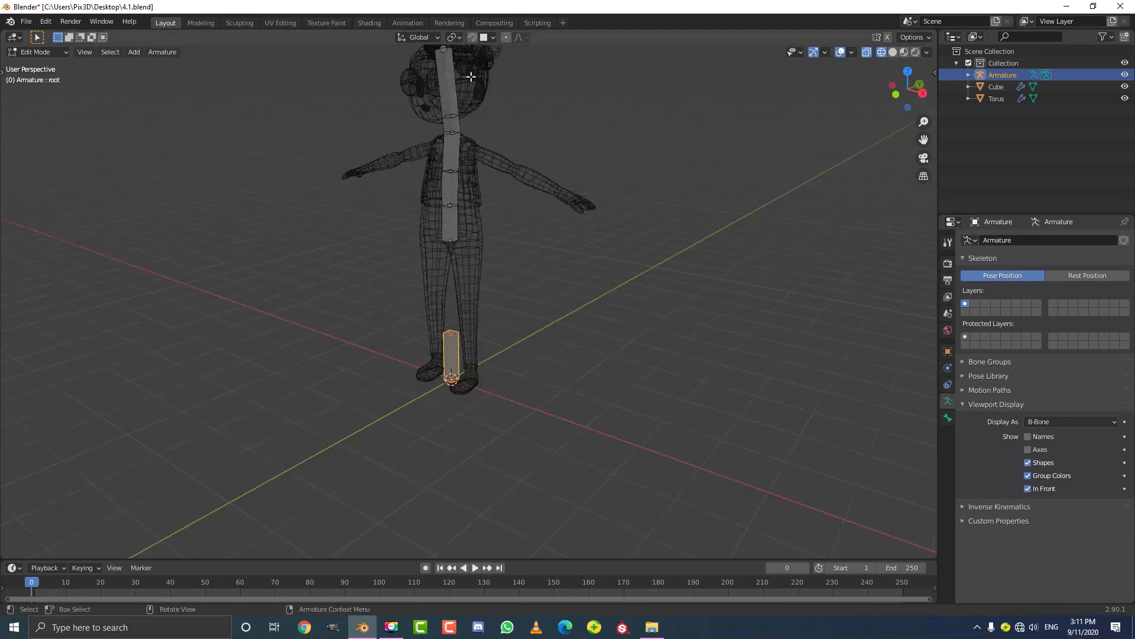
{"action": "scroll", "coordinate": [443, 329], "scroll_direction": "up", "scroll_amount": 2}
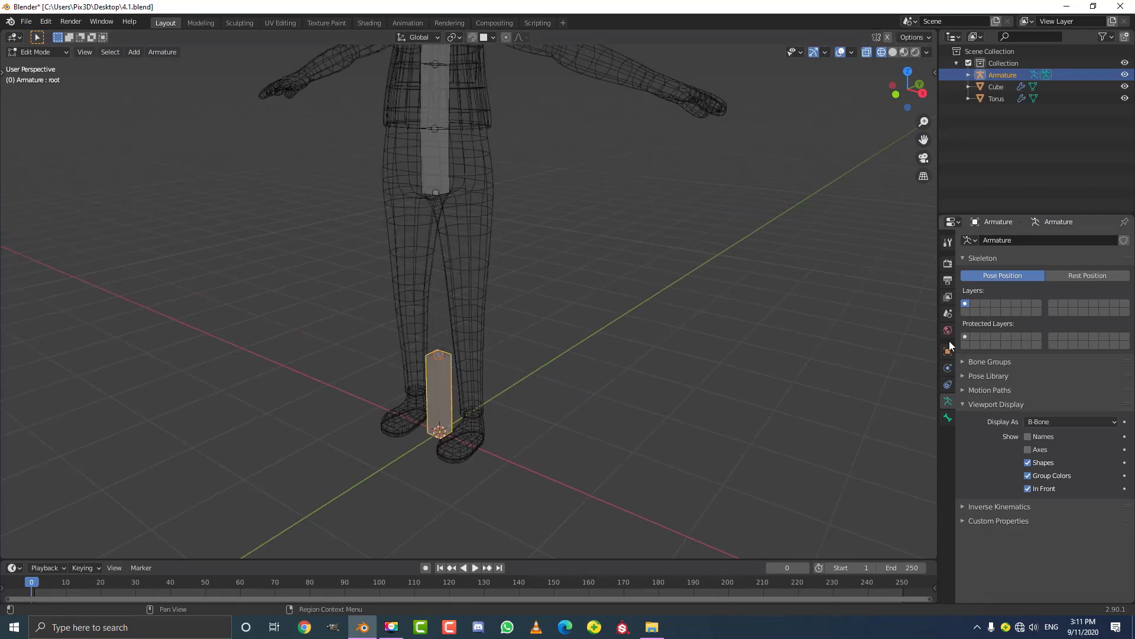
Step: Rename the lowest torso bone, at the pelvis, as Hip
{"action": "left_click", "coordinate": [947, 418]}
{"action": "middle_click_drag", "start_coordinate": [417, 308], "coordinate": [486, 287]}
{"action": "scroll", "coordinate": [482, 260], "scroll_direction": "down", "scroll_amount": 5}
{"action": "middle_click_drag", "start_coordinate": [387, 268], "coordinate": [452, 380]}
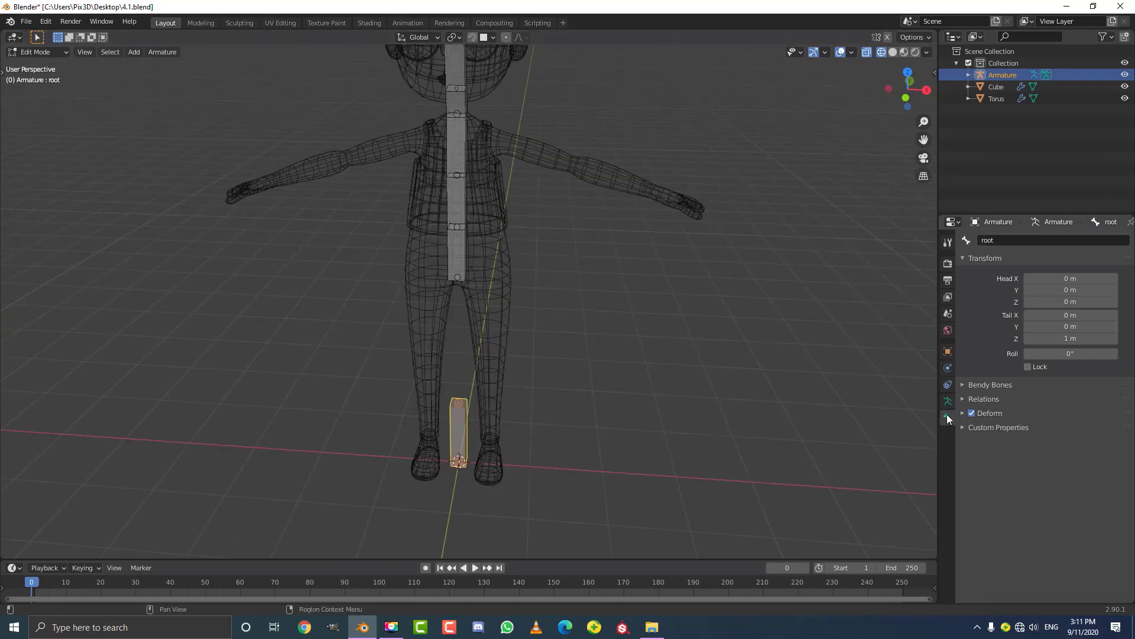
{"action": "left_click", "coordinate": [456, 256]}
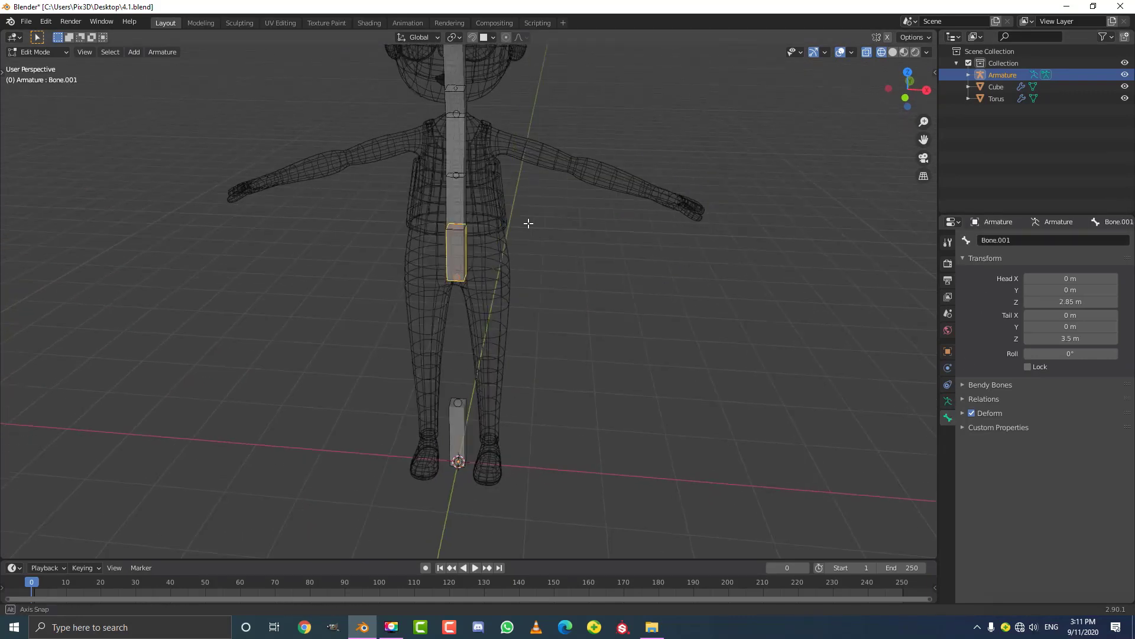
{"action": "middle_click_drag", "start_coordinate": [526, 222], "coordinate": [650, 248]}
{"action": "left_click", "coordinate": [998, 240]}
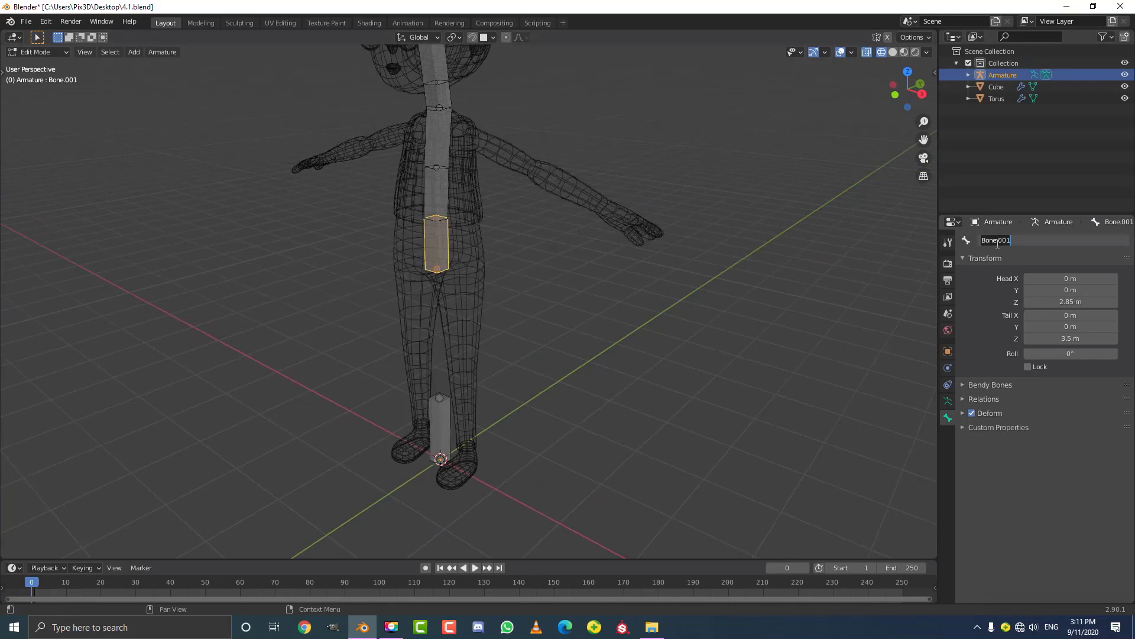
{"action": "type", "text": "Hip"}
{"action": "key", "text": "Return"}
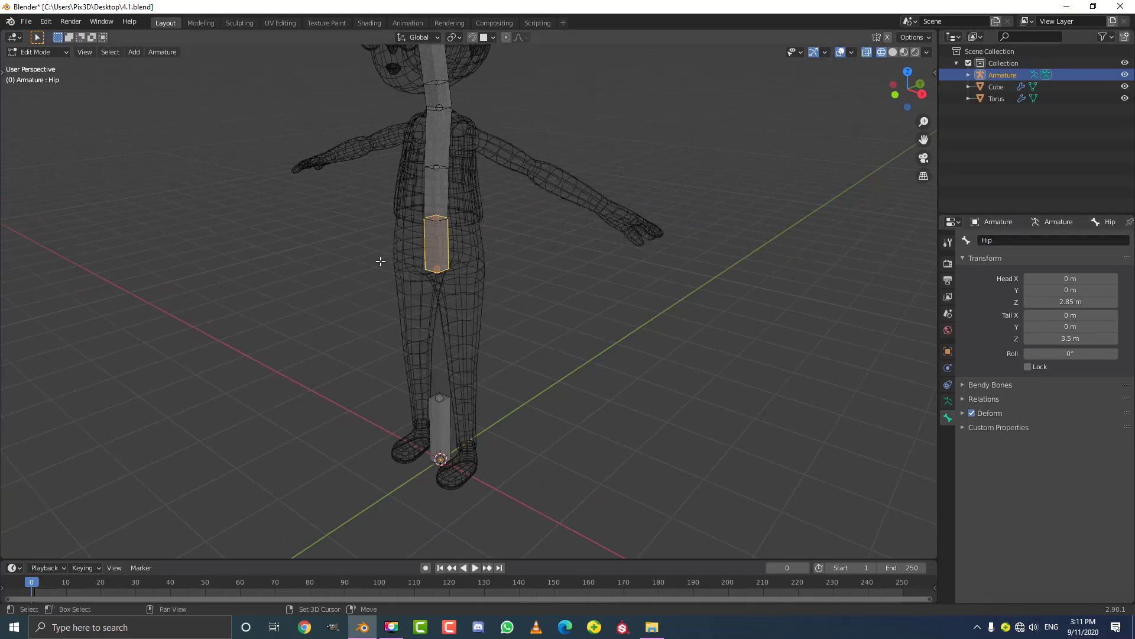
Step: Switch the viewport to solid shading and scale the lower spine bone's B-Bone thickness to about 0.52
{"action": "scroll", "coordinate": [432, 218], "scroll_direction": "up", "scroll_amount": 2}
{"action": "middle_click_drag", "start_coordinate": [473, 172], "coordinate": [524, 287], "text": "shift"}
{"action": "left_click", "coordinate": [482, 265]}
{"action": "key", "text": "z"}
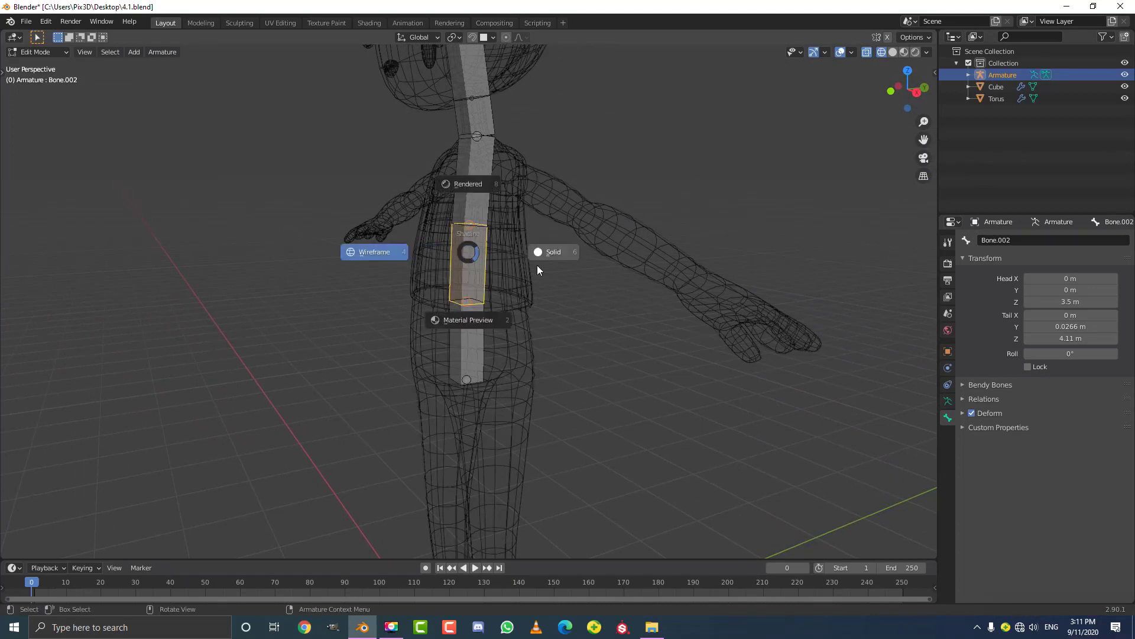
{"action": "left_click", "coordinate": [536, 265]}
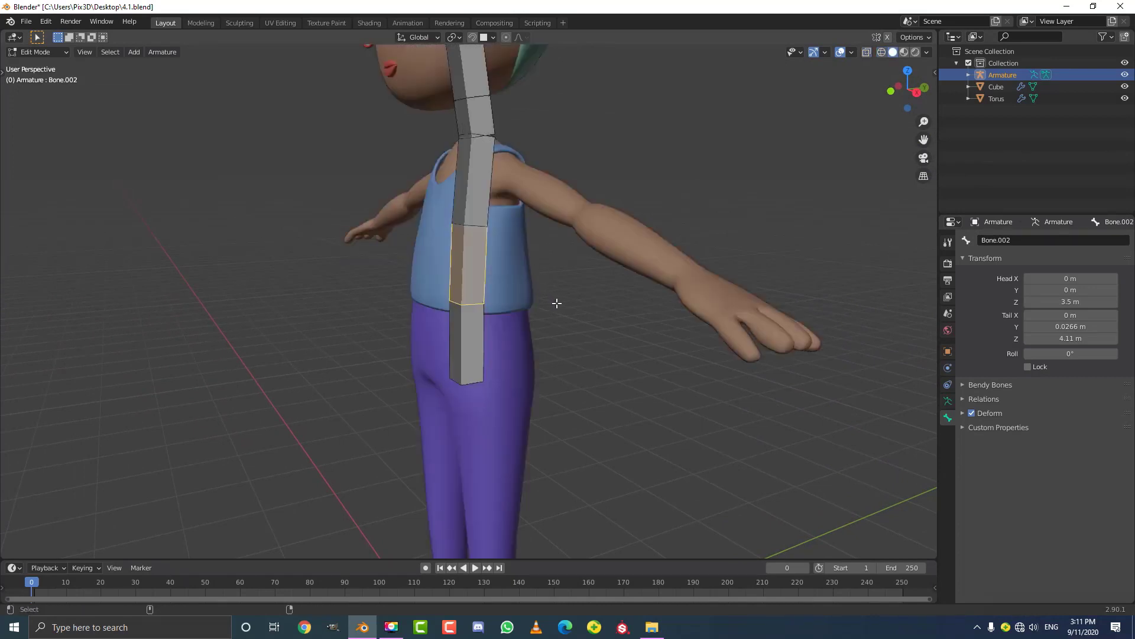
{"action": "key", "text": "ctrl+alt+s"}
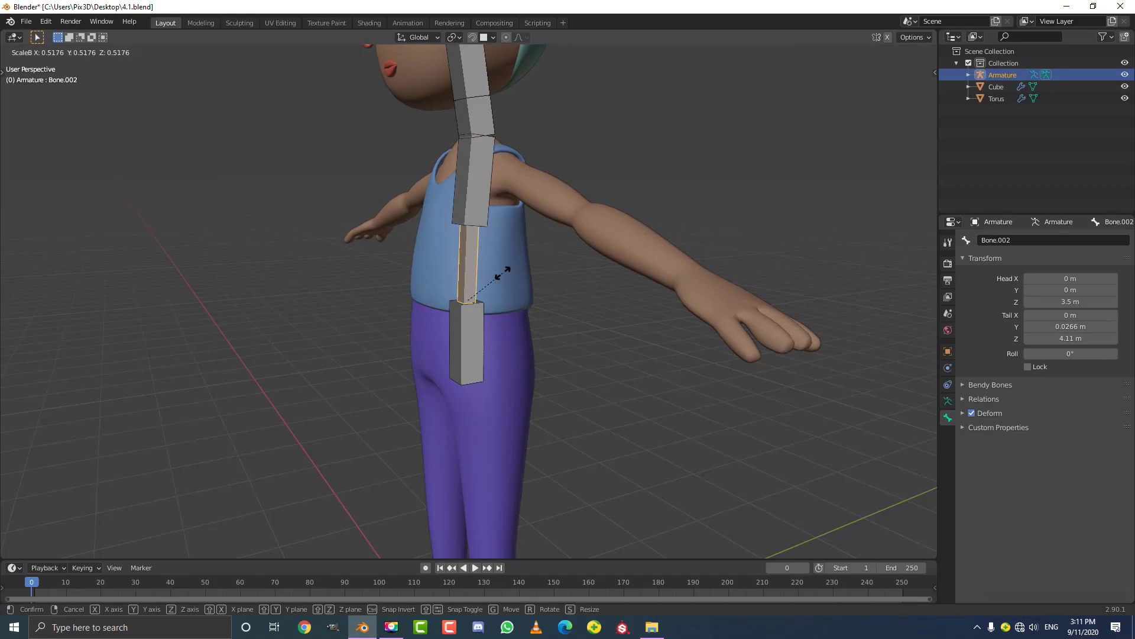
{"action": "left_click", "coordinate": [504, 273]}
Step: Scale down the B-Bone thickness of the upper spine bone and the neck bone so both look slimmer
{"action": "left_click", "coordinate": [482, 204]}
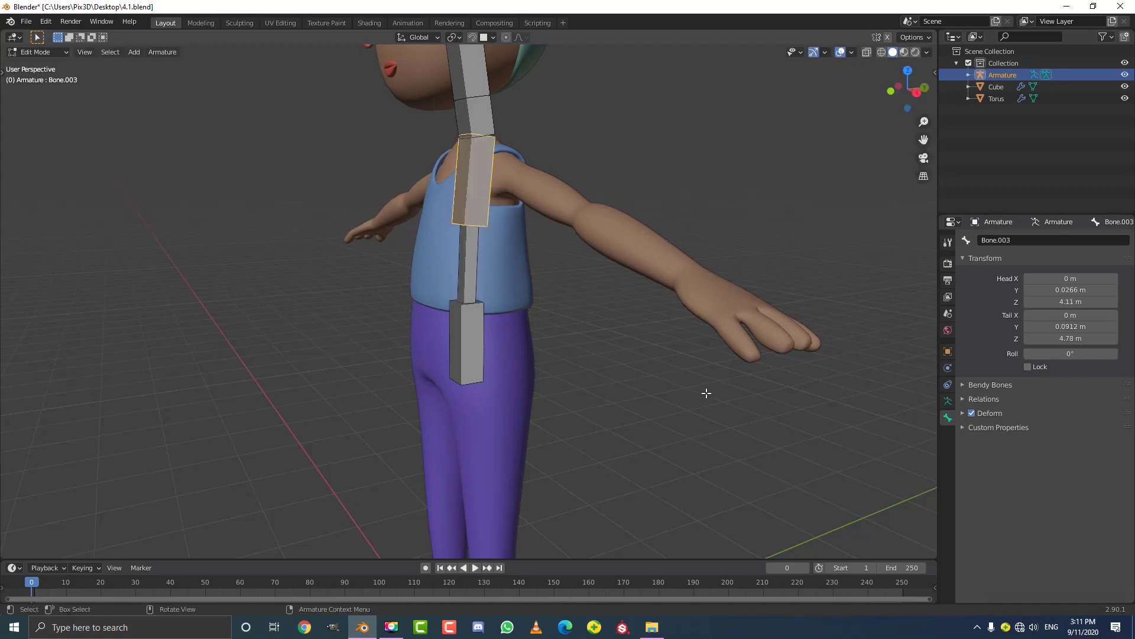
{"action": "key", "text": "ctrl+alt+s"}
{"action": "left_click", "coordinate": [573, 245]}
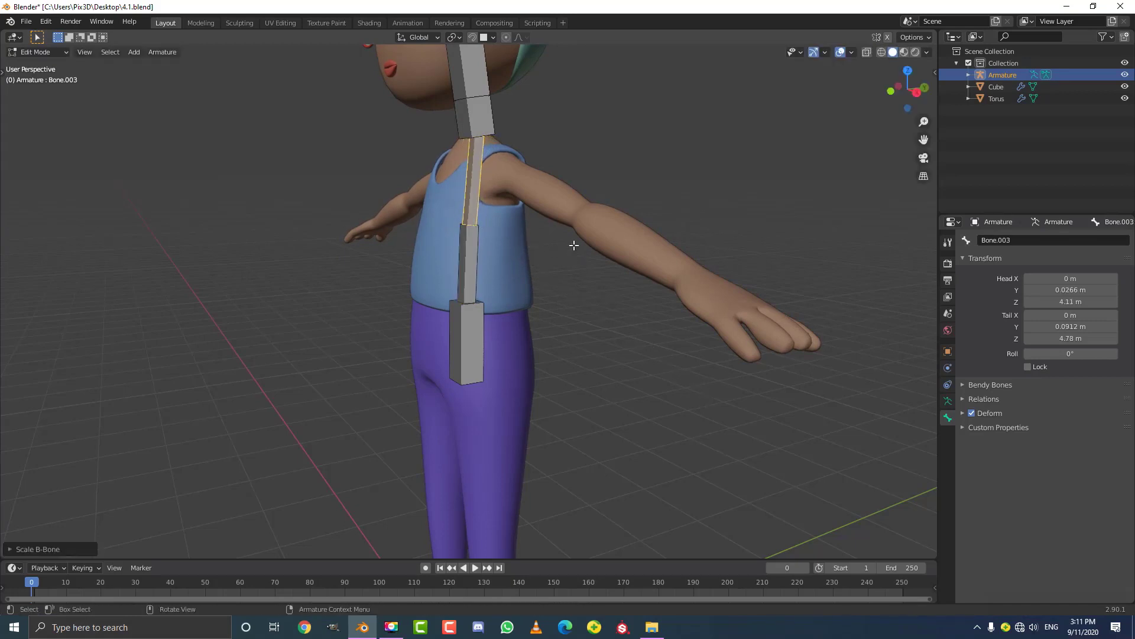
{"action": "left_click", "coordinate": [478, 112]}
{"action": "scroll", "coordinate": [591, 168], "scroll_direction": "down", "scroll_amount": 3}
{"action": "middle_click_drag", "start_coordinate": [600, 169], "coordinate": [573, 188]}
{"action": "scroll", "coordinate": [638, 268], "scroll_direction": "up", "scroll_amount": 3}
{"action": "key", "text": "ctrl+alt+s"}
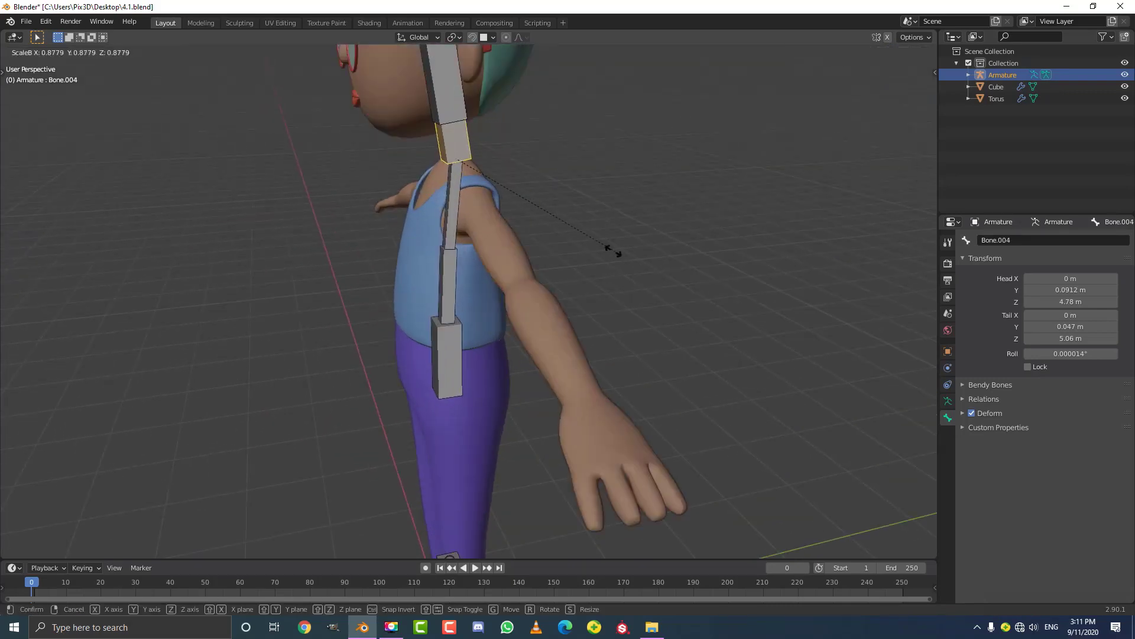
{"action": "left_click", "coordinate": [503, 161]}
Step: Scale down the head bone's B-Bone thickness slightly, keeping it wider than the neck bone
{"action": "left_click", "coordinate": [454, 97]}
{"action": "scroll", "coordinate": [526, 207], "scroll_direction": "down", "scroll_amount": 3}
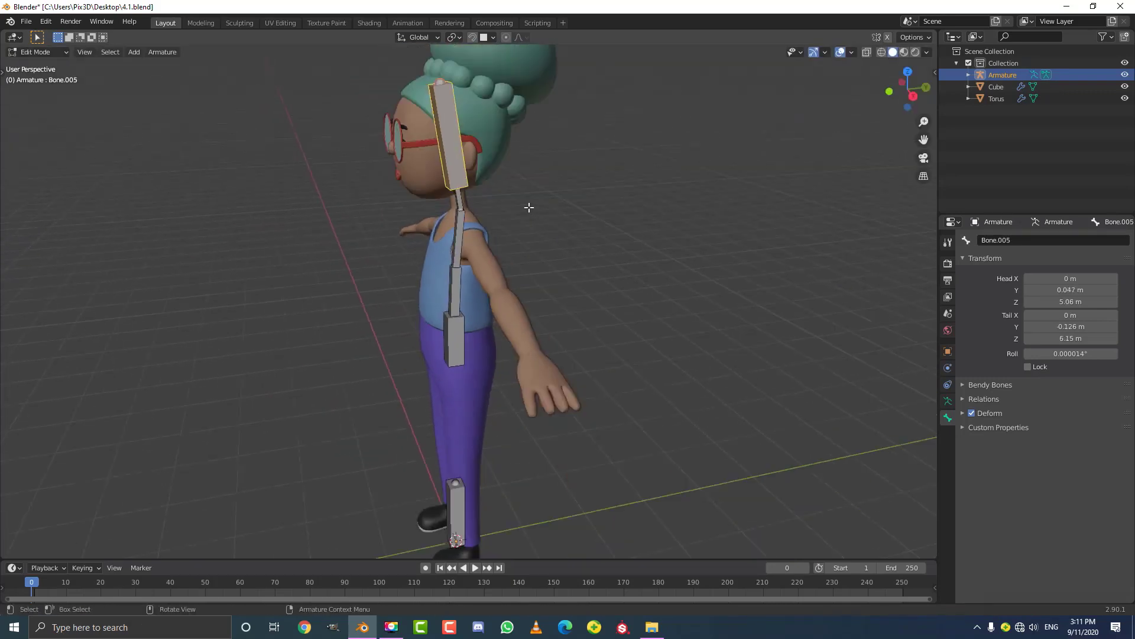
{"action": "middle_click_drag", "start_coordinate": [628, 305], "coordinate": [631, 274]}
{"action": "key", "text": "ctrl+alt+s"}
{"action": "left_click", "coordinate": [568, 228]}
{"action": "middle_click_drag", "start_coordinate": [567, 228], "coordinate": [520, 284]}
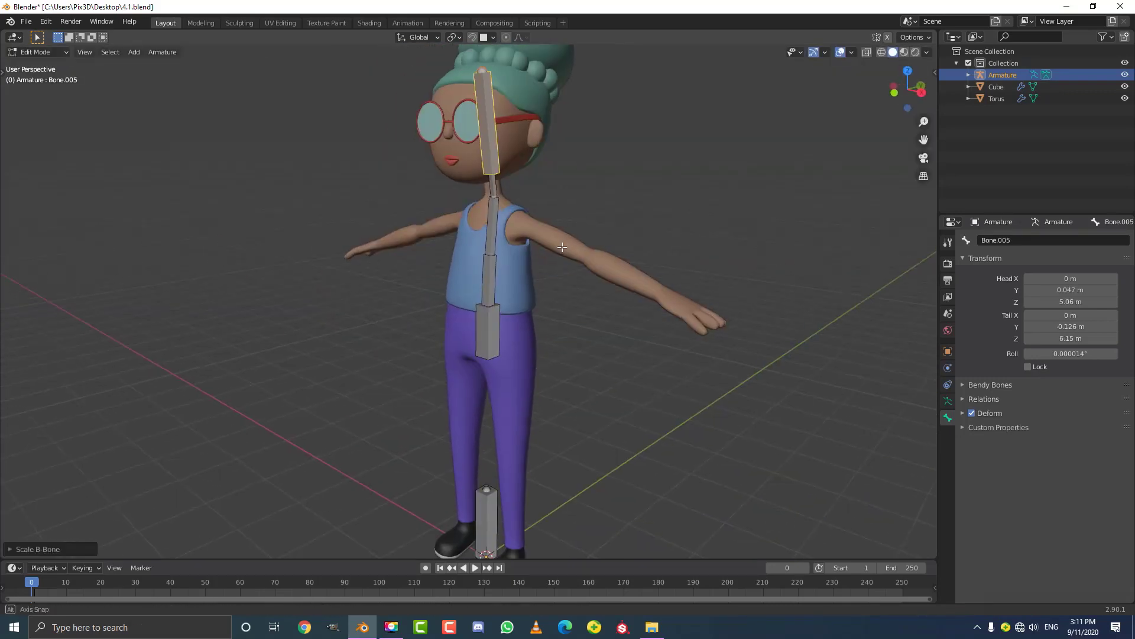
Step: Rename the lower spine bone just above Hip as Spine1
{"action": "scroll", "coordinate": [519, 292], "scroll_direction": "up", "scroll_amount": 4}
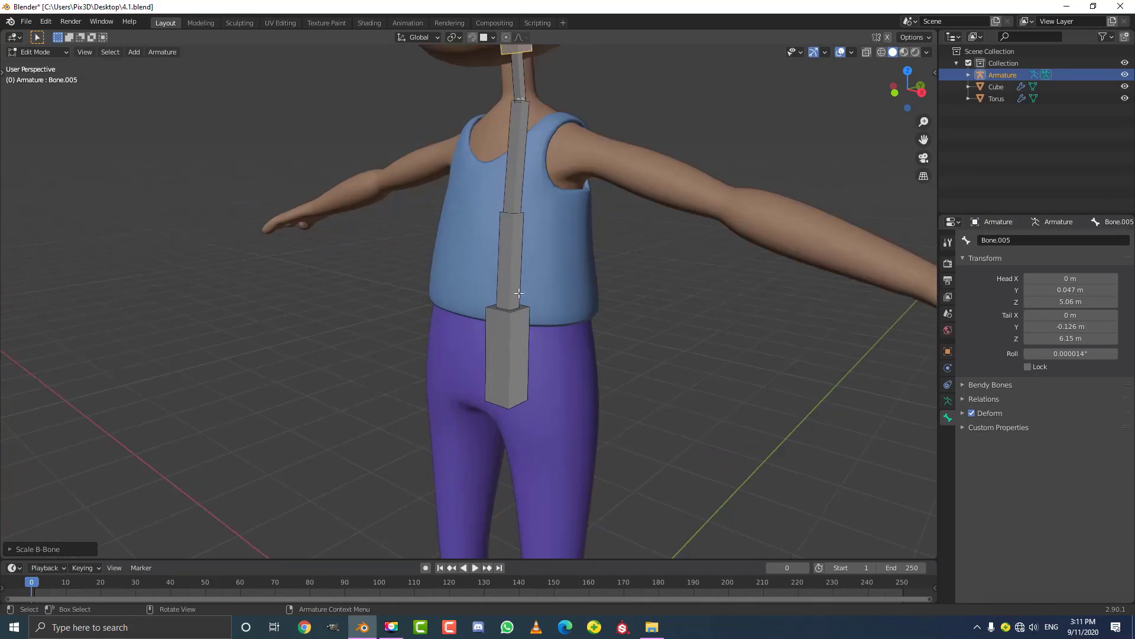
{"action": "left_click", "coordinate": [515, 344]}
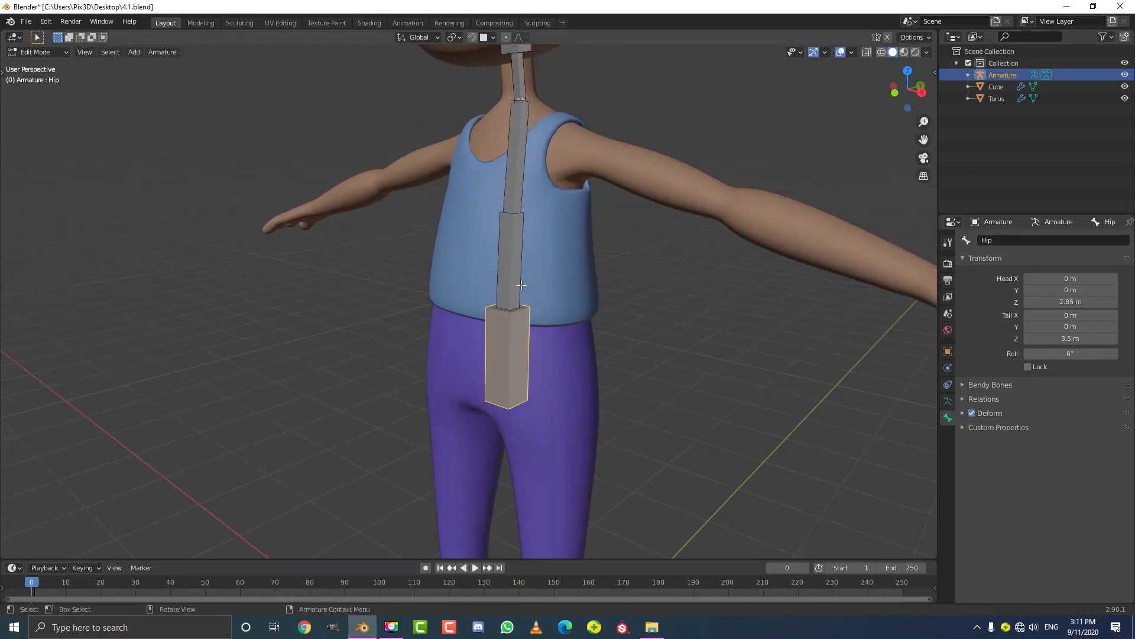
{"action": "left_click", "coordinate": [511, 262]}
{"action": "left_click", "coordinate": [1007, 240]}
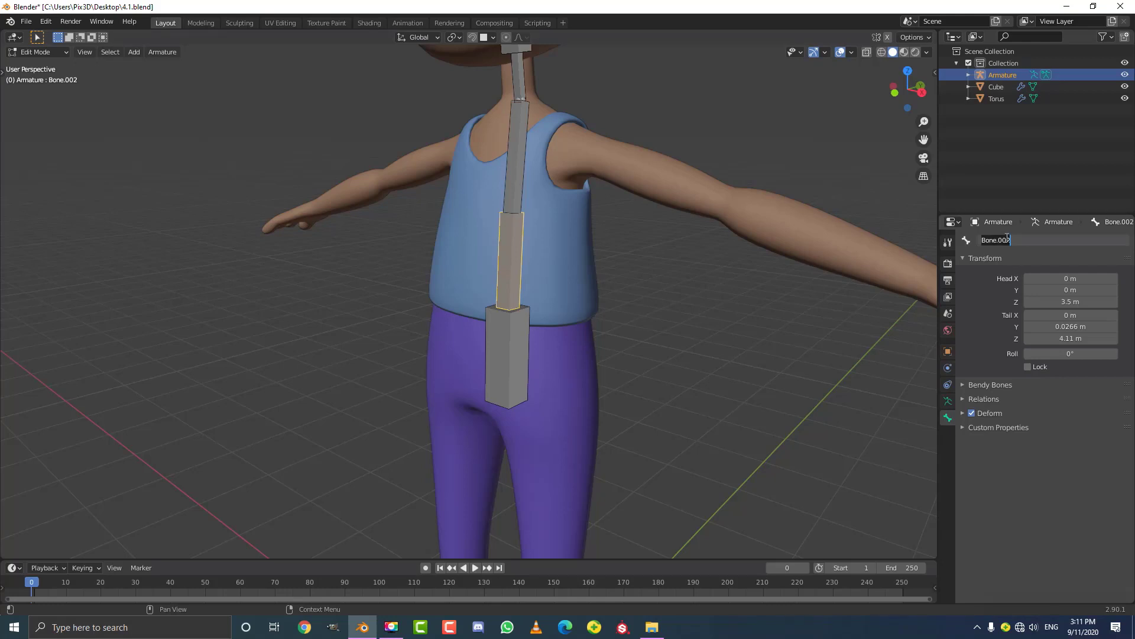
{"action": "type", "text": "Spine"}
{"action": "key", "text": "Return"}
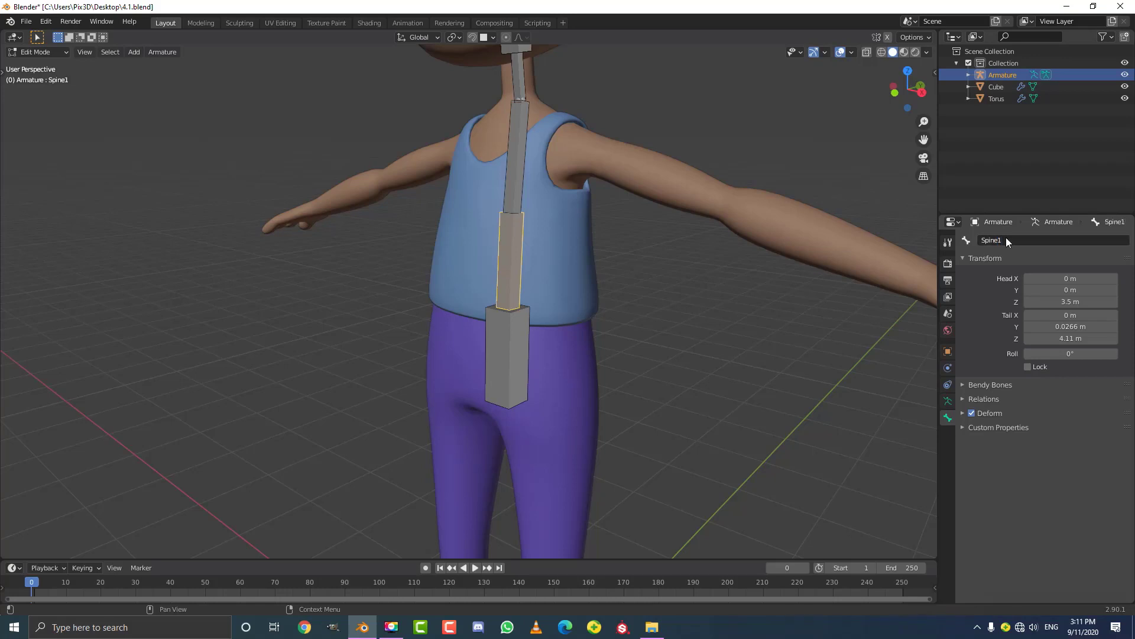
Step: Rename the upper spine bone above Spine1 as chest
{"action": "left_click", "coordinate": [518, 171]}
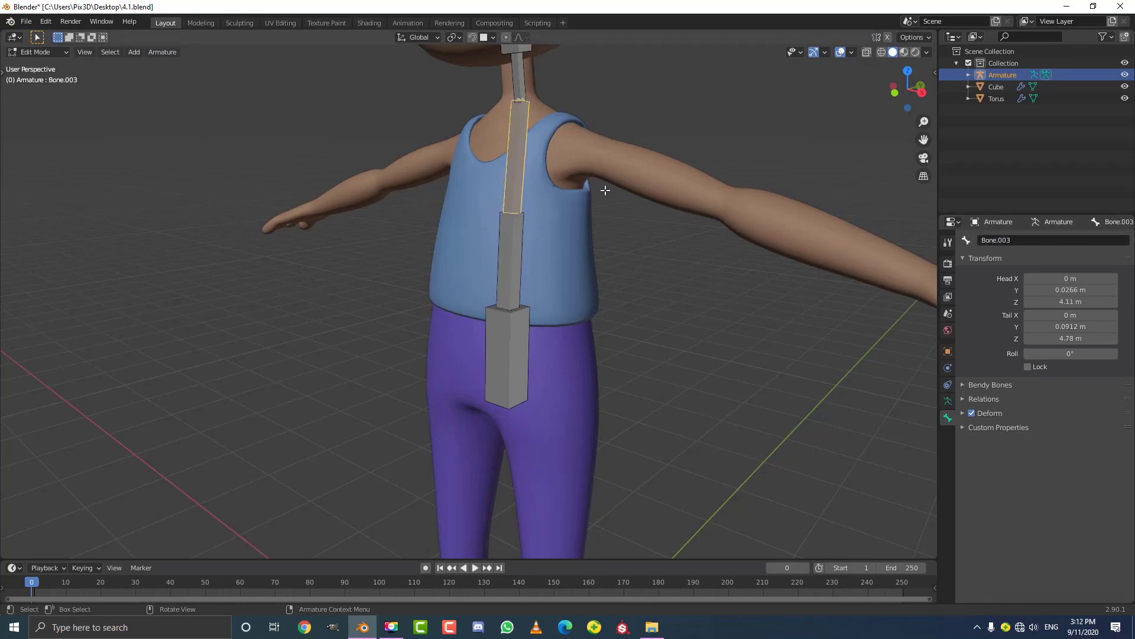
{"action": "left_click", "coordinate": [1011, 237]}
{"action": "type", "text": "c"}
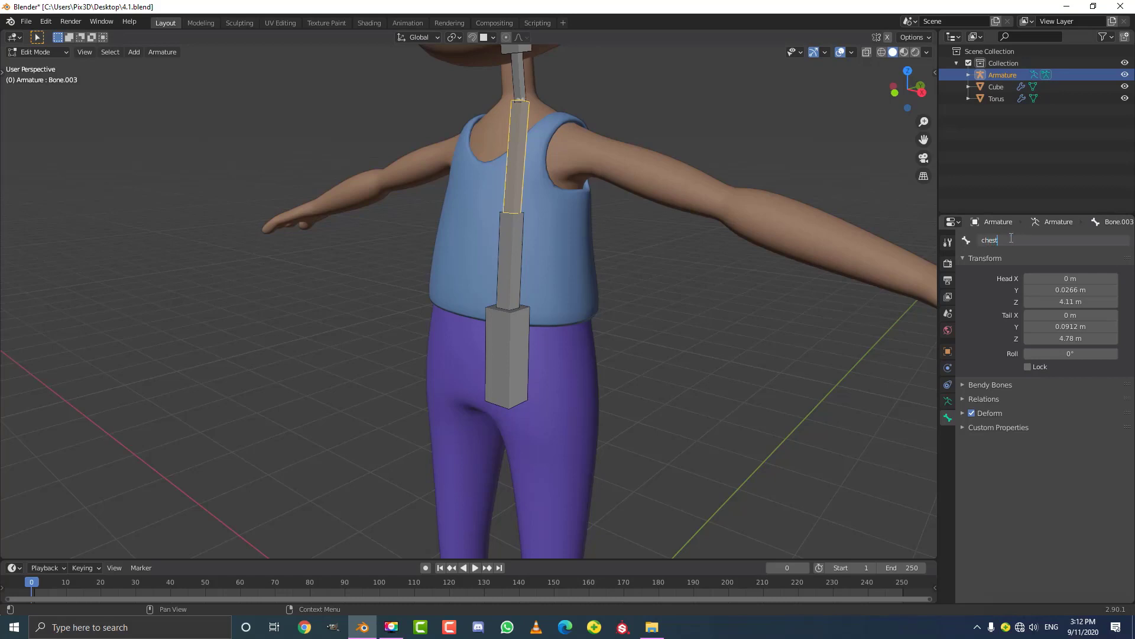
{"action": "type", "text": "hest"}
{"action": "key", "text": "Return"}
{"action": "left_click", "coordinate": [524, 256]}
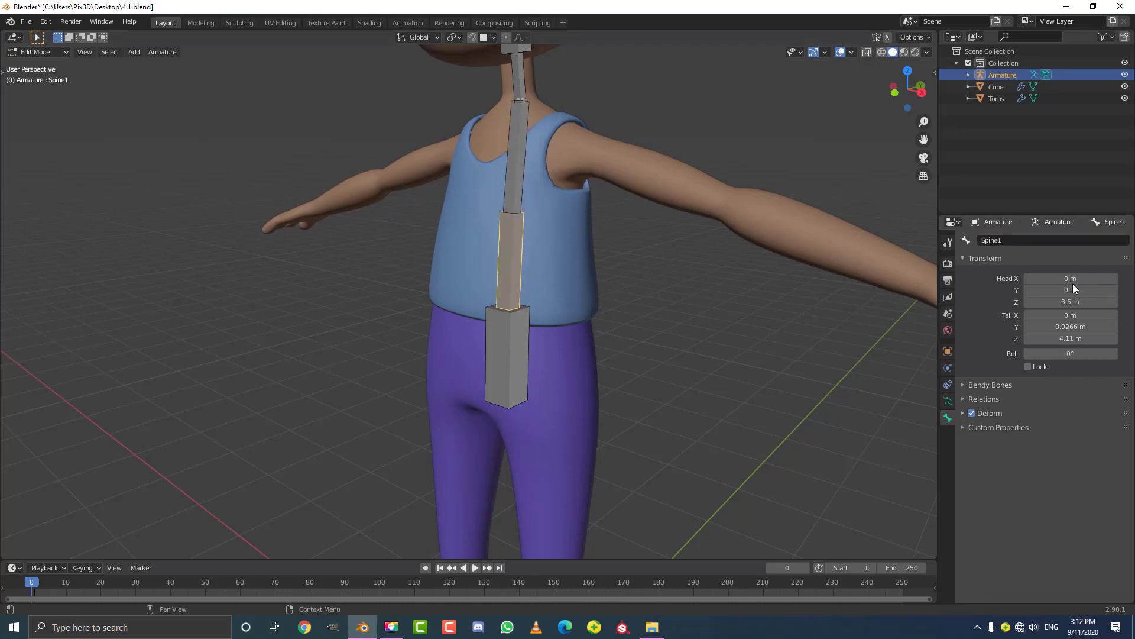
{"action": "left_click", "coordinate": [515, 166]}
Step: Rename the short bone between the chest and head bones as neck
{"action": "middle_click_drag", "start_coordinate": [515, 166], "coordinate": [480, 281], "text": "shift"}
{"action": "left_click", "coordinate": [483, 192]}
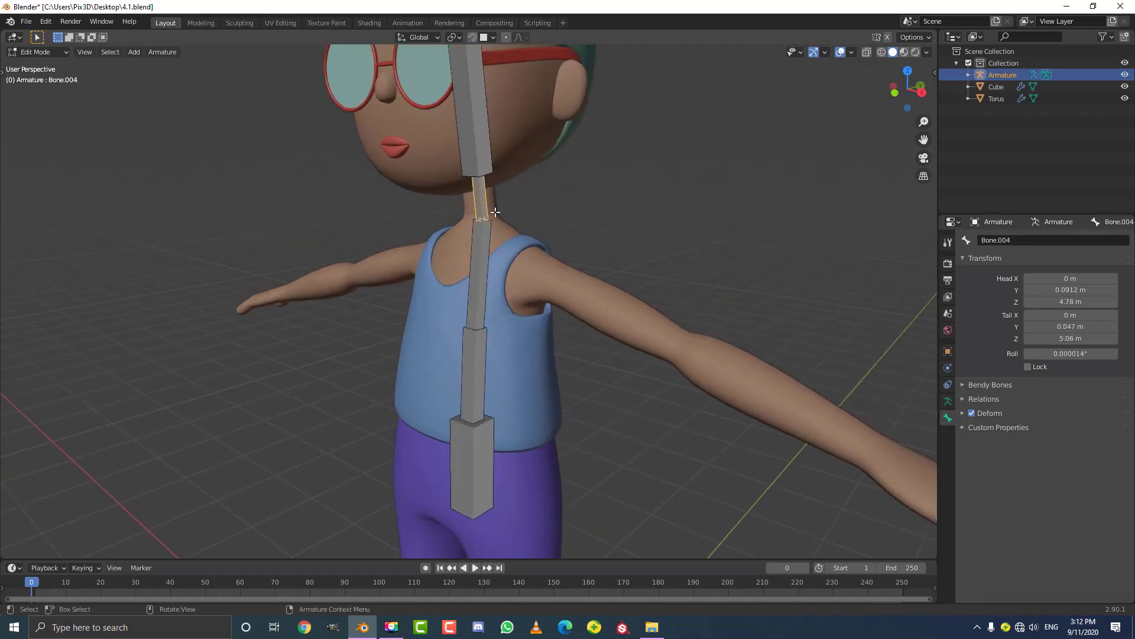
{"action": "left_click", "coordinate": [1009, 241]}
{"action": "type", "text": "neck"}
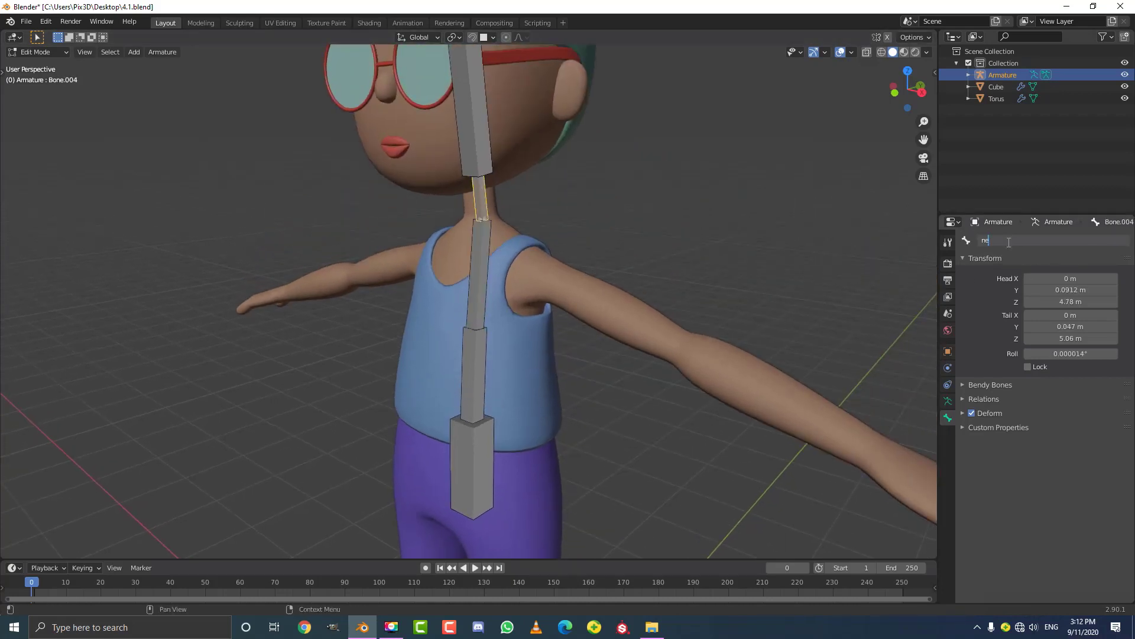
{"action": "key", "text": "Return"}
Step: Rename the topmost bone, inside the character's head, as head
{"action": "scroll", "coordinate": [501, 163], "scroll_direction": "down", "scroll_amount": 2}
{"action": "left_click", "coordinate": [473, 151]}
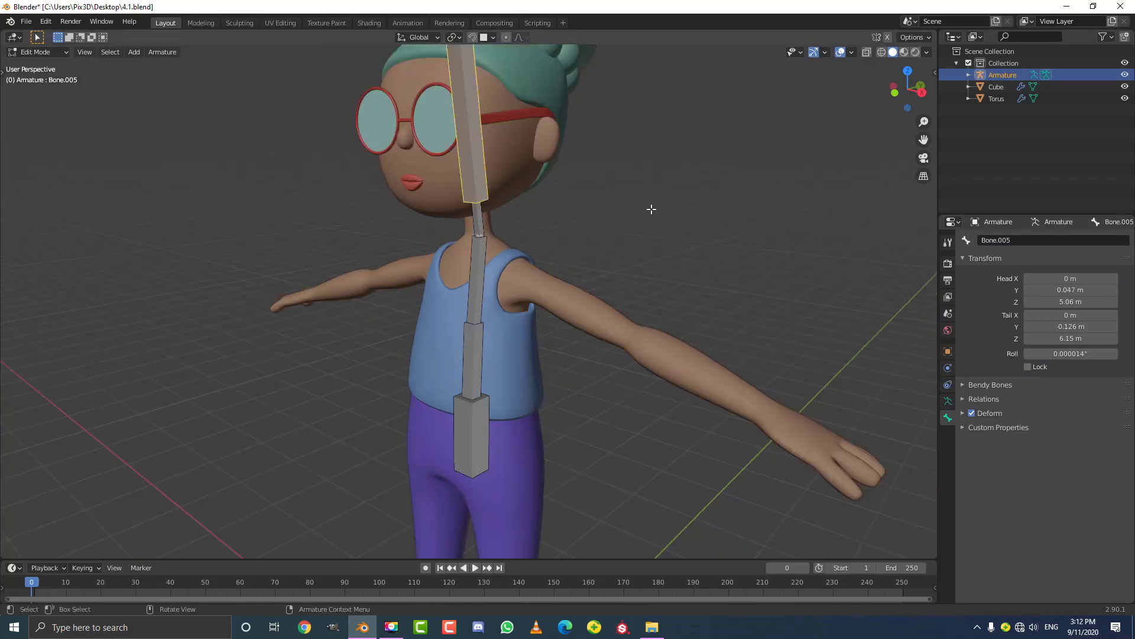
{"action": "left_click", "coordinate": [1000, 240]}
{"action": "type", "text": "he"}
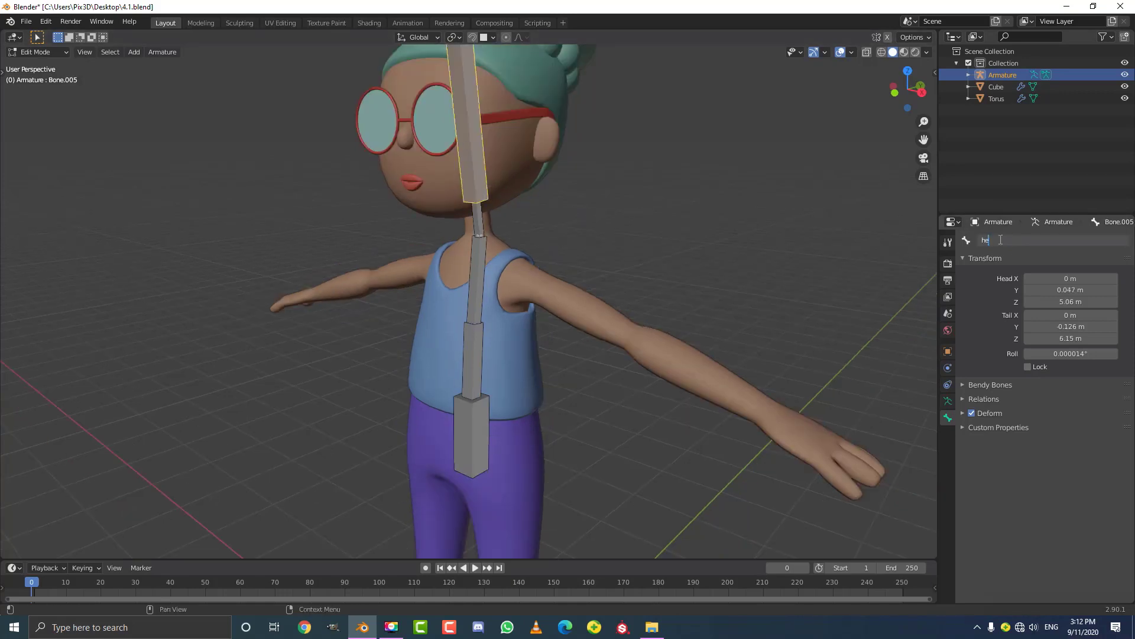
{"action": "type", "text": "ad"}
{"action": "key", "text": "Return"}
Step: Turn on bone name display for the armature and check the labels from the head down to the root
{"action": "scroll", "coordinate": [573, 251], "scroll_direction": "down", "scroll_amount": 3}
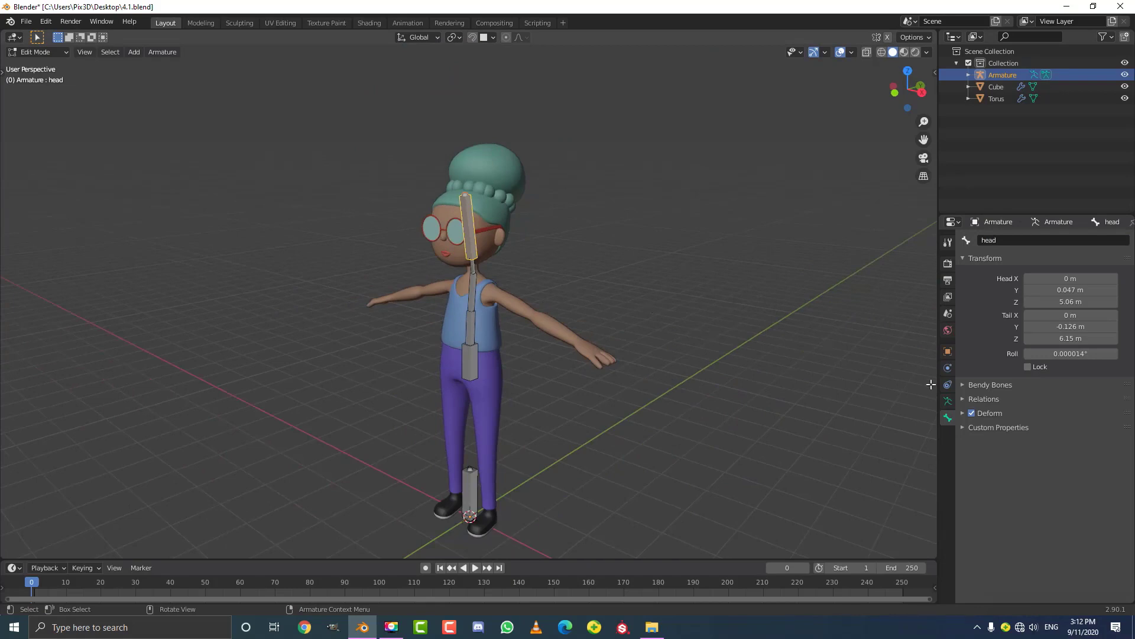
{"action": "left_click", "coordinate": [948, 401]}
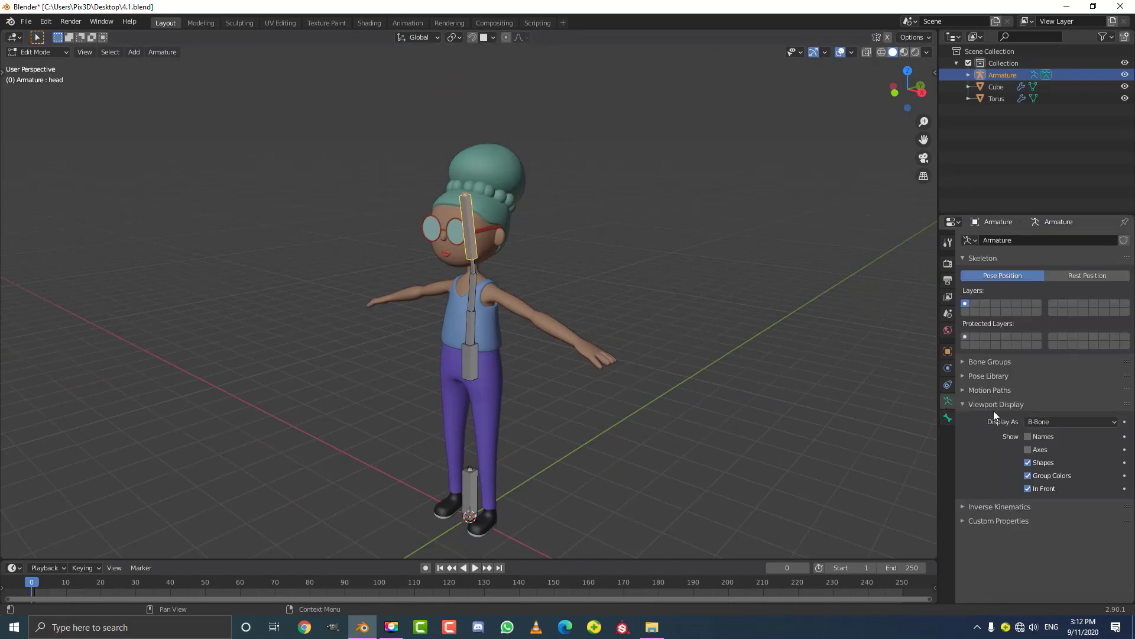
{"action": "left_click", "coordinate": [1029, 436]}
{"action": "scroll", "coordinate": [543, 354], "scroll_direction": "up", "scroll_amount": 3}
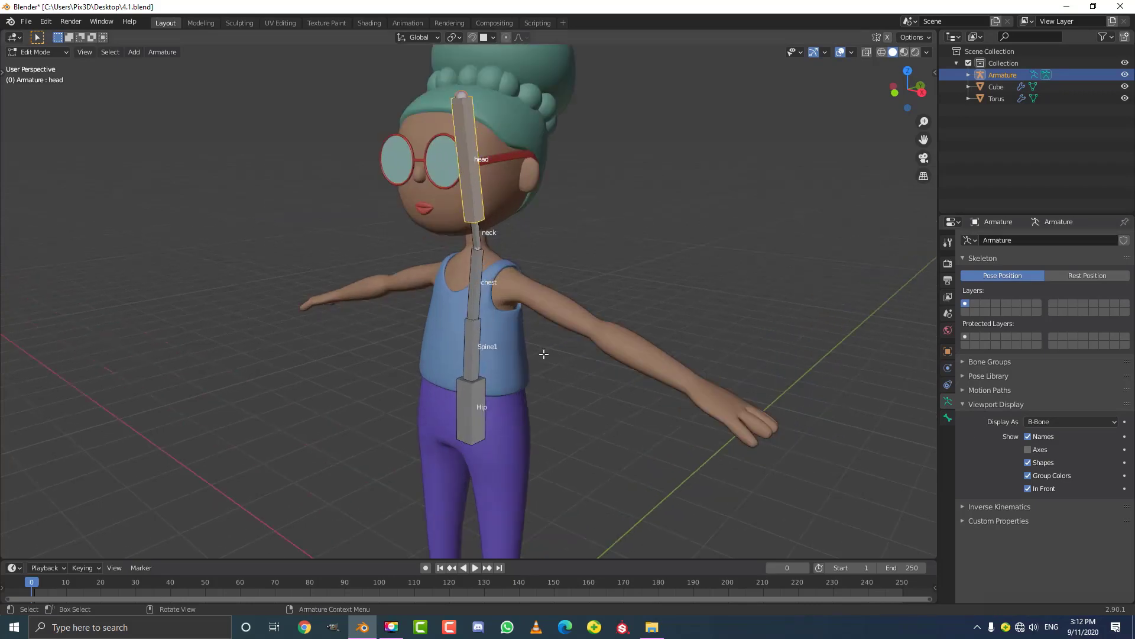
{"action": "middle_click_drag", "start_coordinate": [482, 456], "coordinate": [496, 220], "text": "shift"}
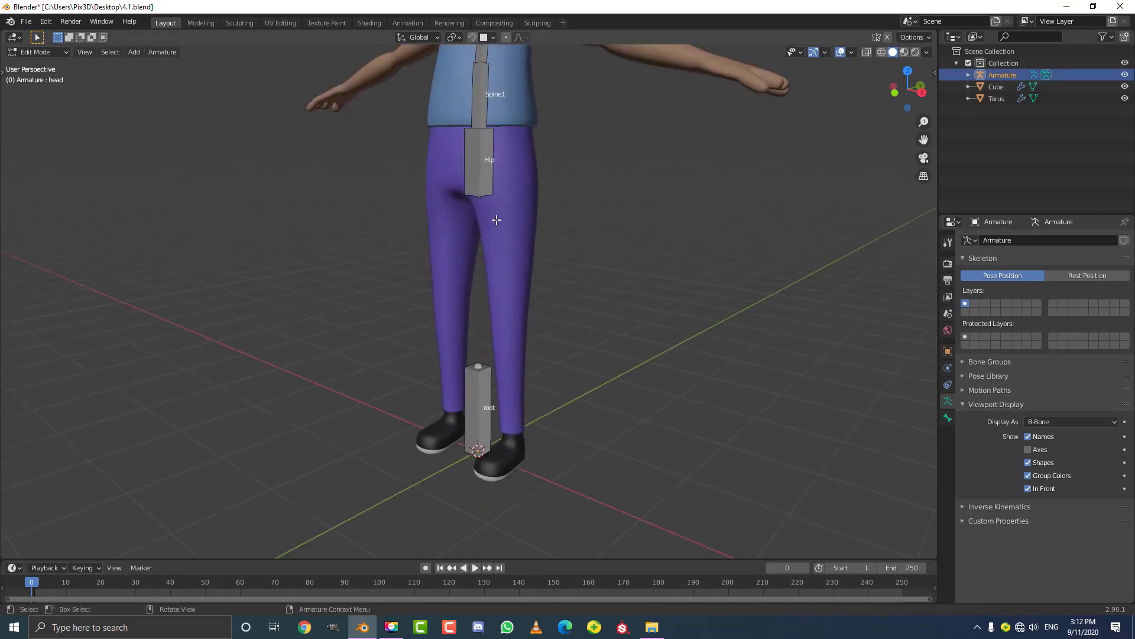
{"action": "mouse_move", "coordinate": [484, 320]}
{"action": "middle_mouse_down"}
{"action": "mouse_move", "coordinate": [603, 314]}
{"action": "mouse_move", "coordinate": [503, 331]}
{"action": "middle_mouse_up"}
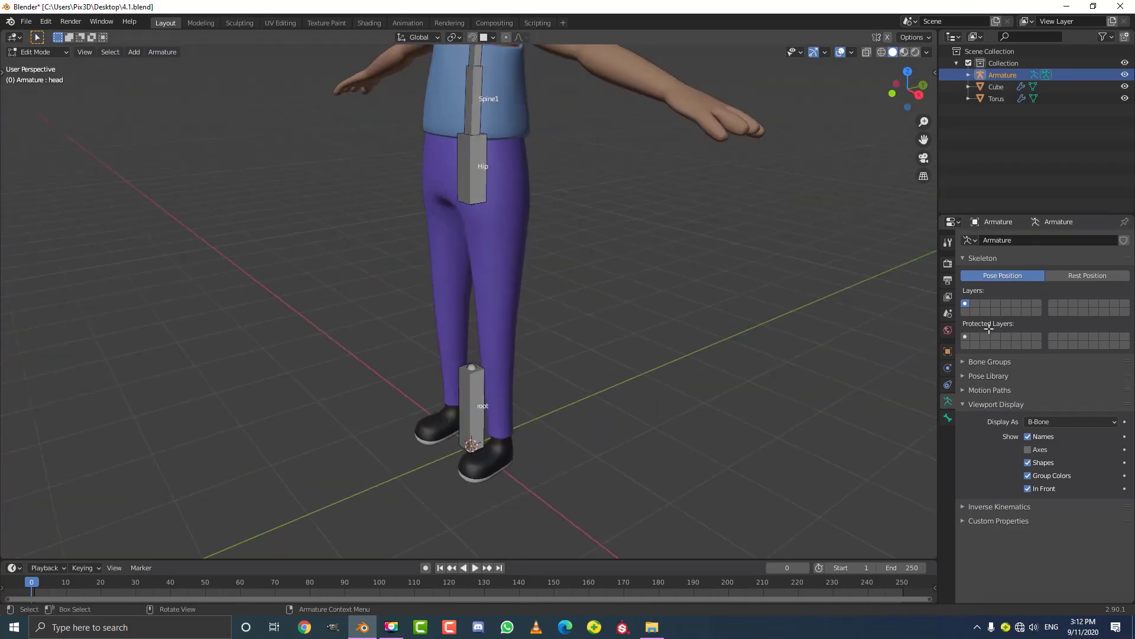
{"action": "left_click", "coordinate": [948, 417]}
{"action": "key", "text": "KP_1"}
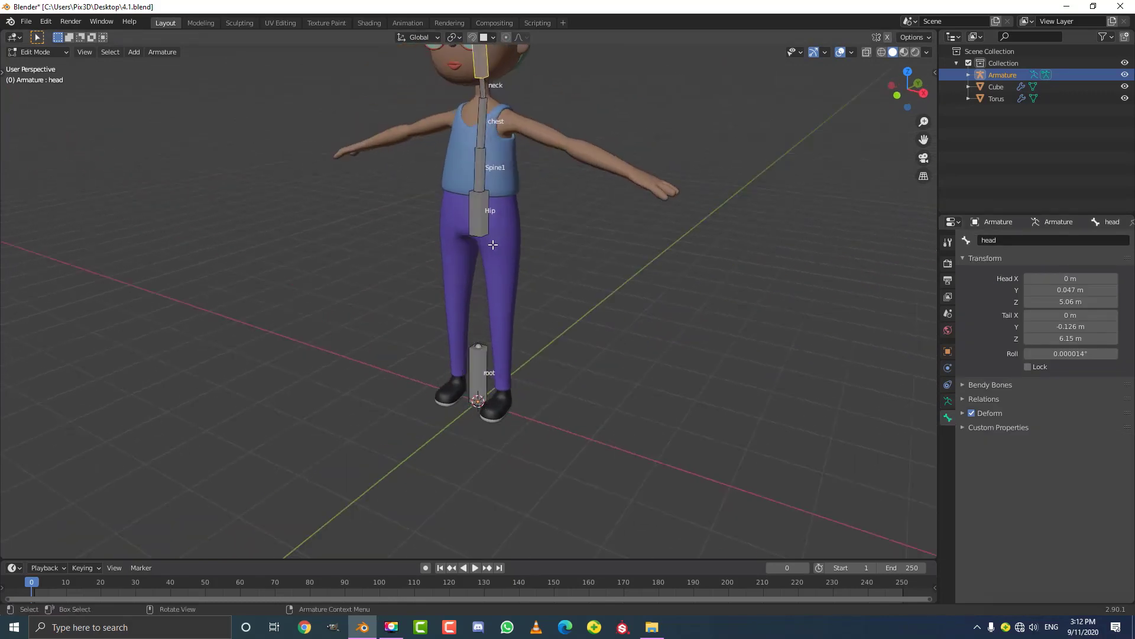
Step: Duplicate the Hip bone and place the copy over the character's left hip, about 0.43 m from the centre line
{"action": "scroll", "coordinate": [533, 196], "scroll_direction": "up", "scroll_amount": 2, "text": "shift"}
{"action": "scroll", "coordinate": [525, 242], "scroll_direction": "up", "scroll_amount": 4}
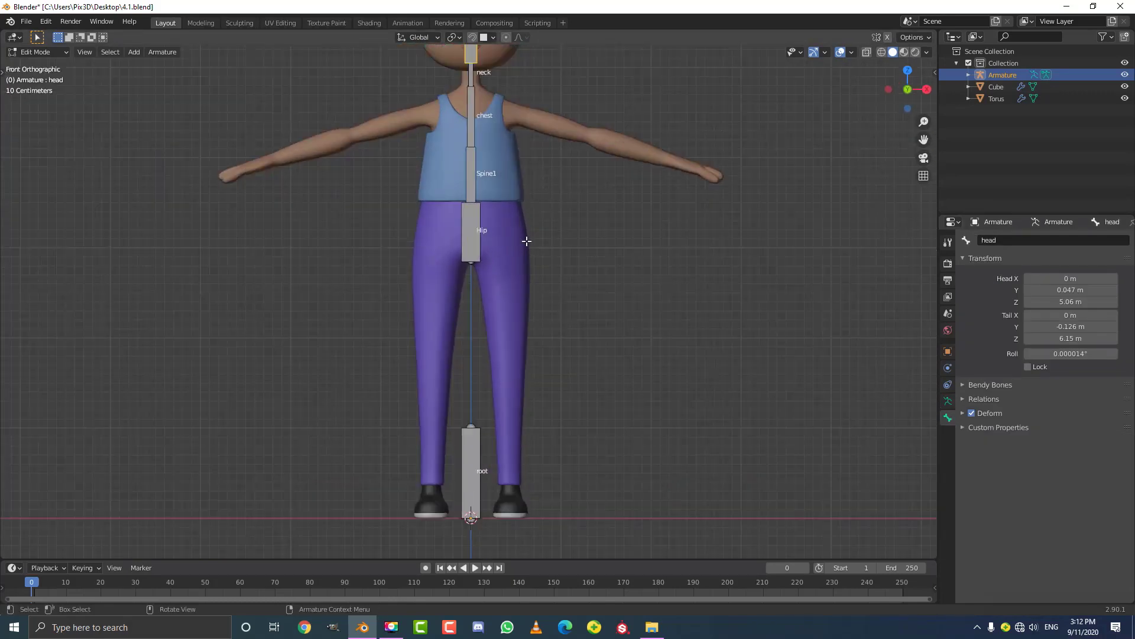
{"action": "scroll", "coordinate": [496, 414], "scroll_direction": "down", "scroll_amount": 1}
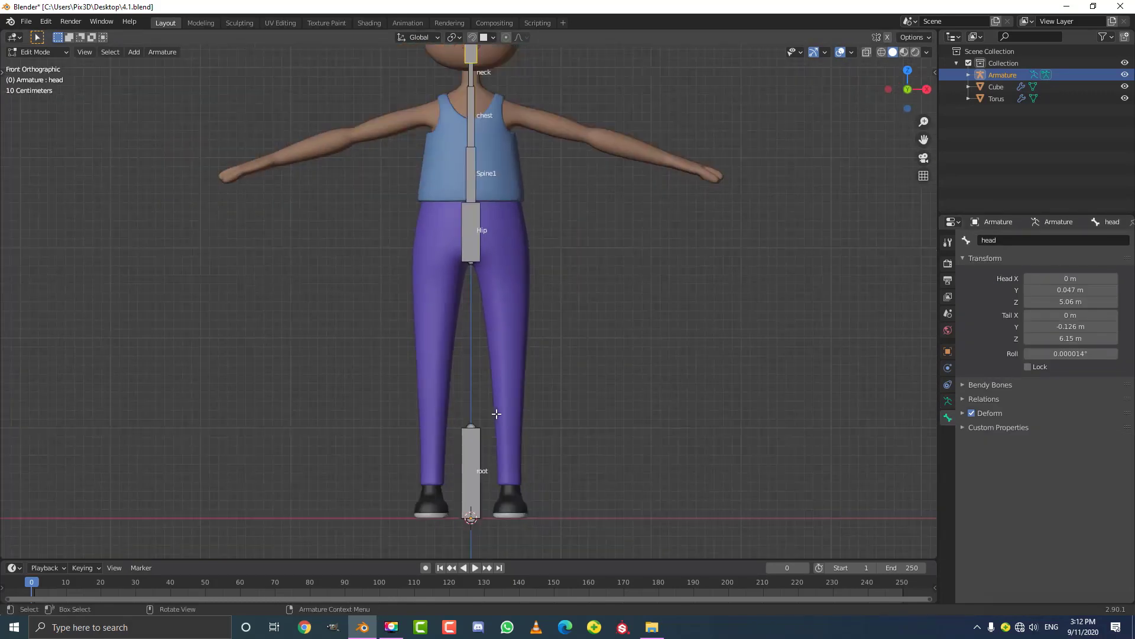
{"action": "left_click", "coordinate": [477, 243]}
{"action": "scroll", "coordinate": [477, 243], "scroll_direction": "up", "scroll_amount": 4}
{"action": "middle_click_drag", "start_coordinate": [463, 371], "coordinate": [495, 330], "text": "shift"}
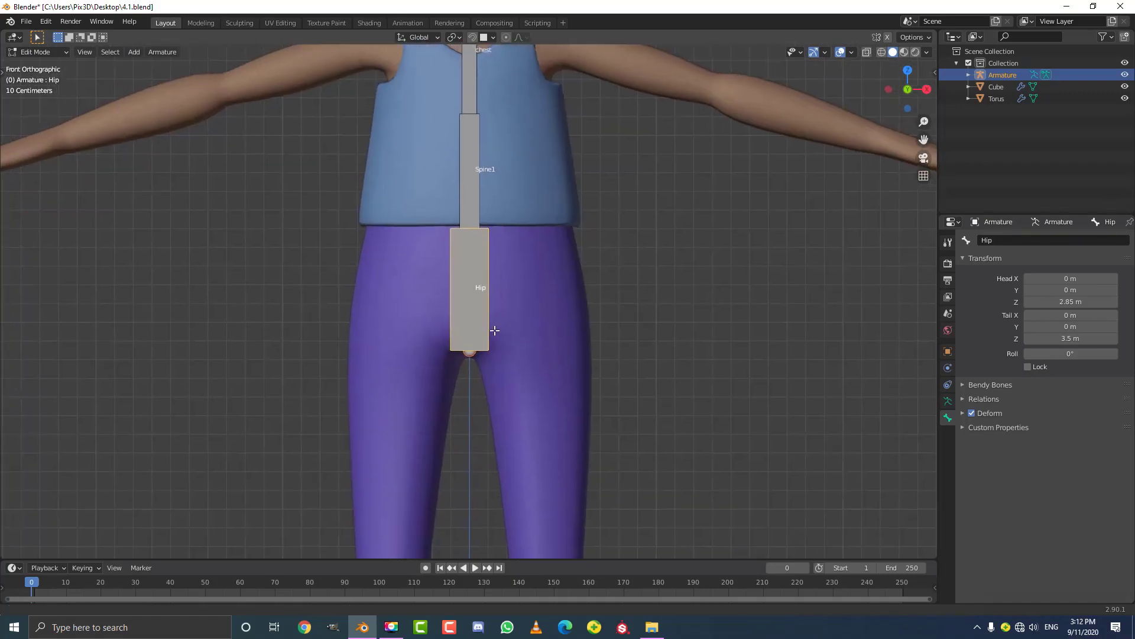
{"action": "scroll", "coordinate": [498, 293], "scroll_direction": "up", "scroll_amount": 1}
{"action": "key", "text": "shift+d"}
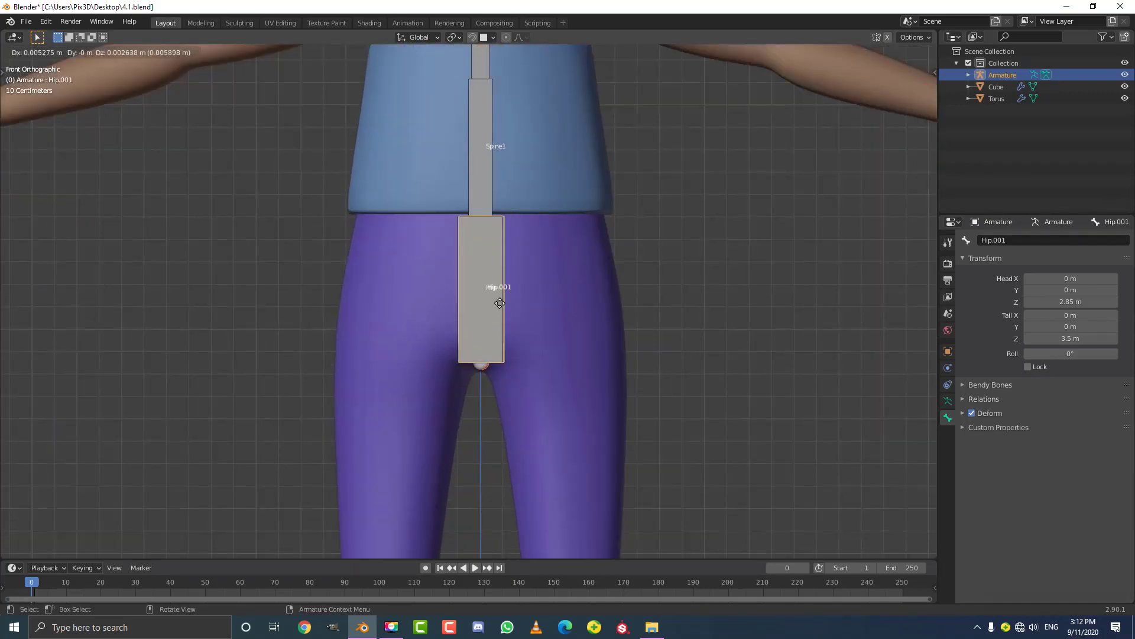
{"action": "left_click", "coordinate": [590, 282]}
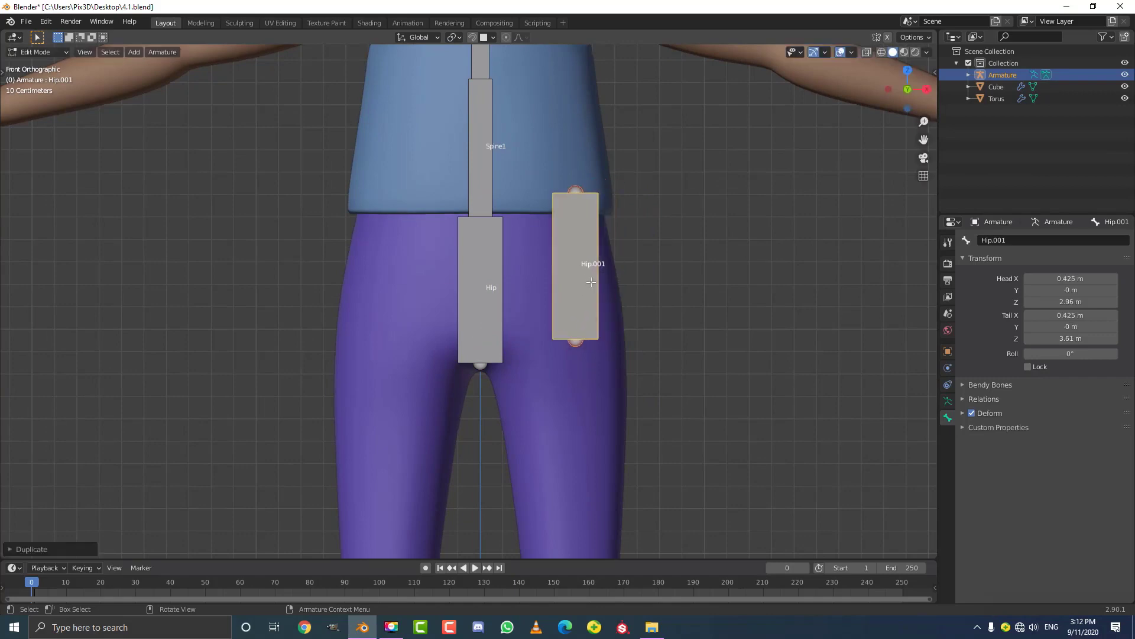
Step: Rotate the duplicated hip bone by about 164° in front view so it points down and outward
{"action": "scroll", "coordinate": [592, 290], "scroll_direction": "down", "scroll_amount": 2}
{"action": "scroll", "coordinate": [598, 305], "scroll_direction": "down", "scroll_amount": 4}
{"action": "middle_click_drag", "start_coordinate": [598, 305], "coordinate": [405, 304]}
{"action": "scroll", "coordinate": [425, 275], "scroll_direction": "up", "scroll_amount": 3}
{"action": "key", "text": "KP_1"}
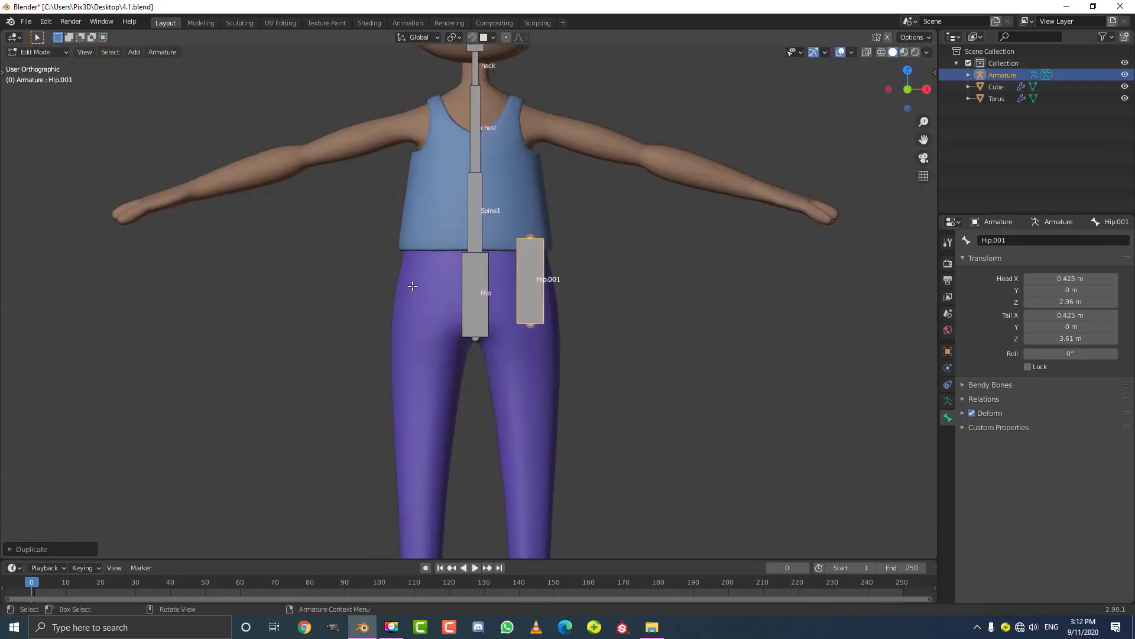
{"action": "scroll", "coordinate": [552, 308], "scroll_direction": "up", "scroll_amount": 2}
{"action": "scroll", "coordinate": [576, 296], "scroll_direction": "down", "scroll_amount": 1}
{"action": "scroll", "coordinate": [577, 295], "scroll_direction": "up", "scroll_amount": 1}
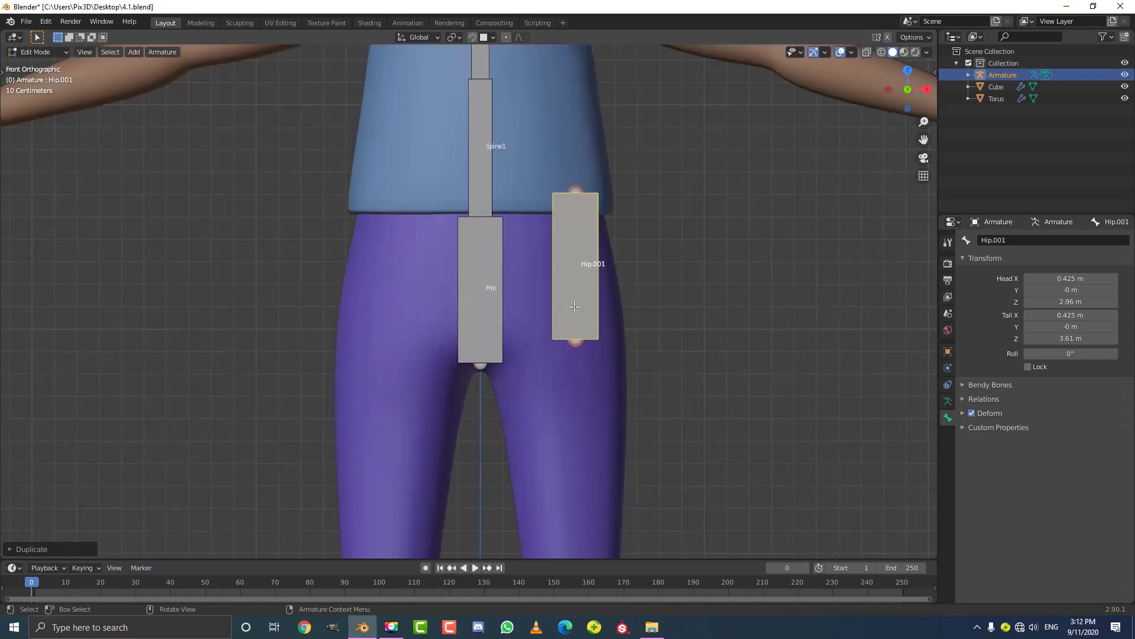
{"action": "key", "text": "r"}
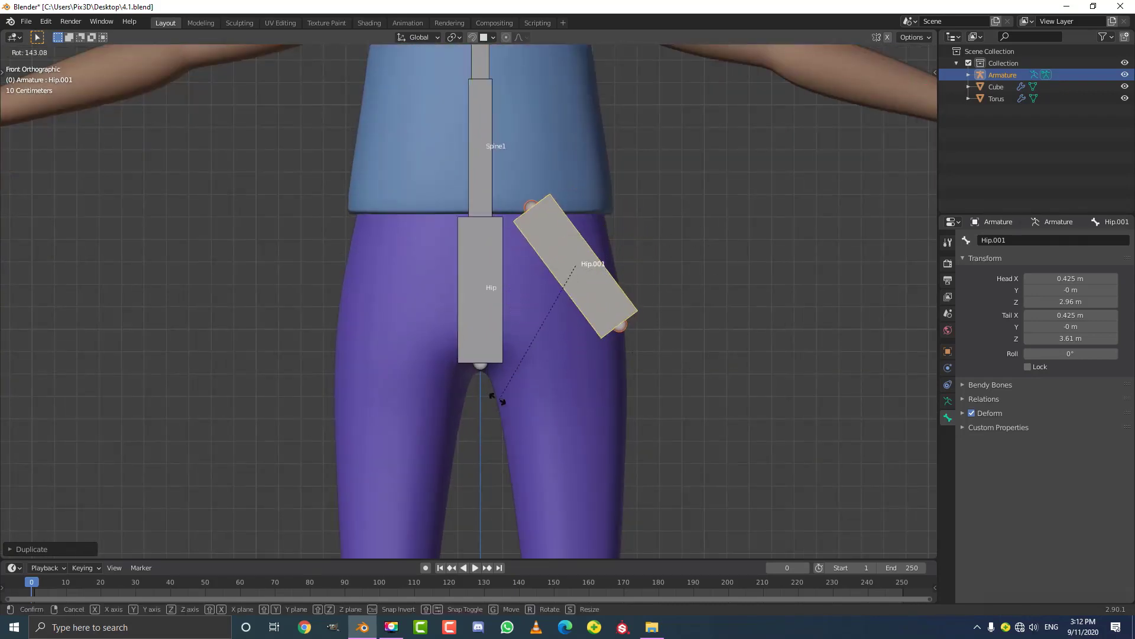
{"action": "left_click", "coordinate": [453, 373]}
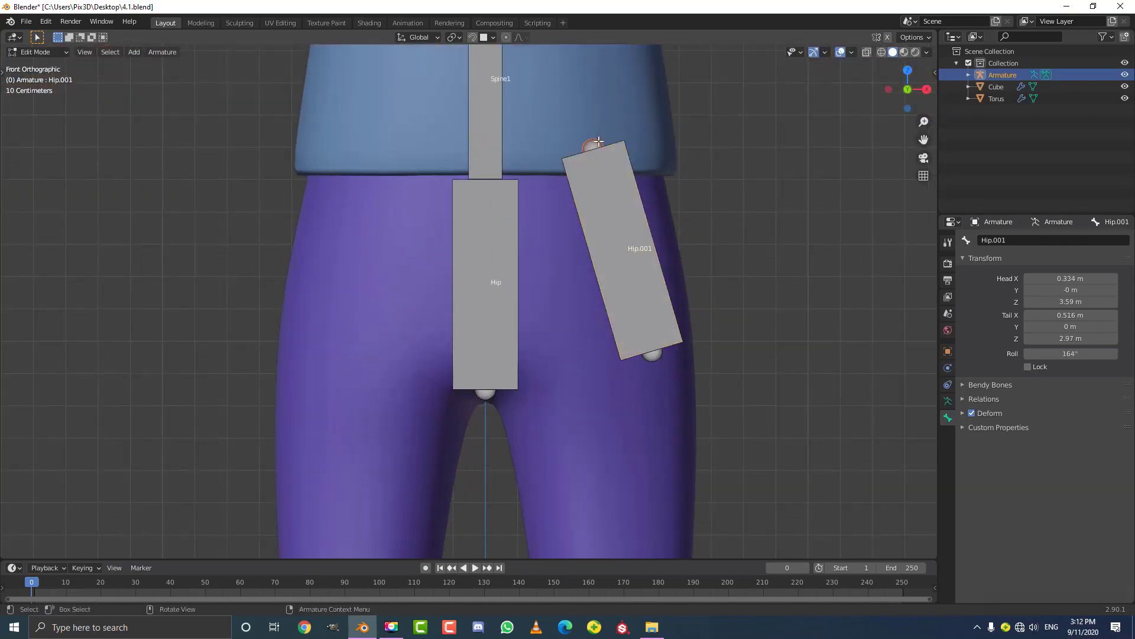
Step: Shorten the duplicated bone by moving its head beside the Hip bone (about X 0.11 m, Z 3.39 m) and its tail to about X 0.37 m, Z 3.17 m
{"action": "scroll", "coordinate": [569, 174], "scroll_direction": "up", "scroll_amount": 2}
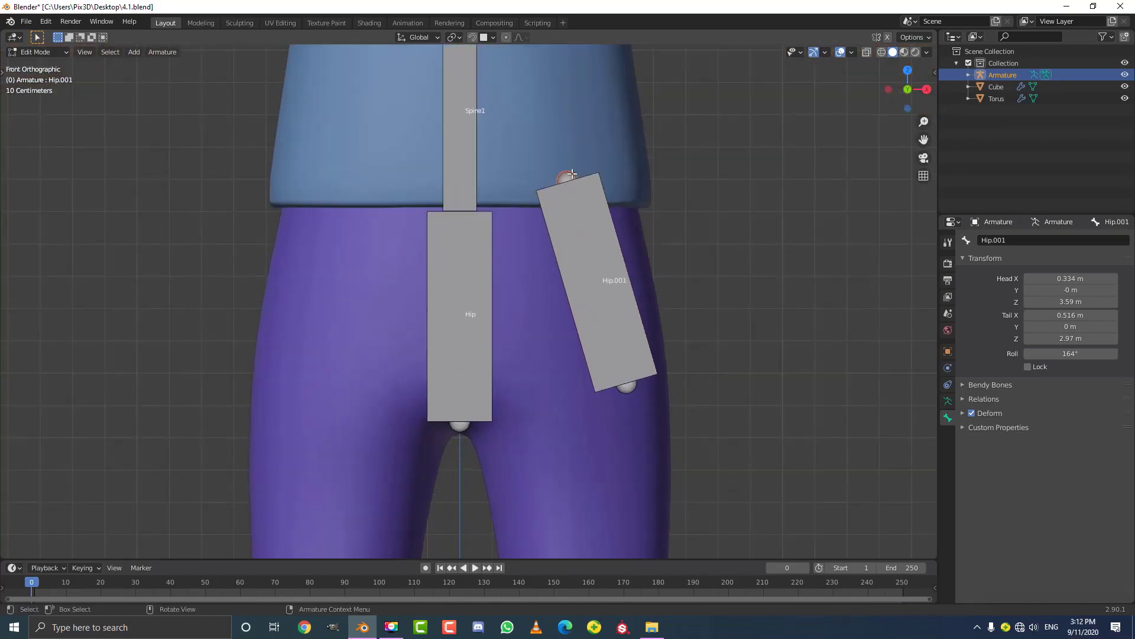
{"action": "left_click_drag", "start_coordinate": [590, 171], "coordinate": [520, 236]}
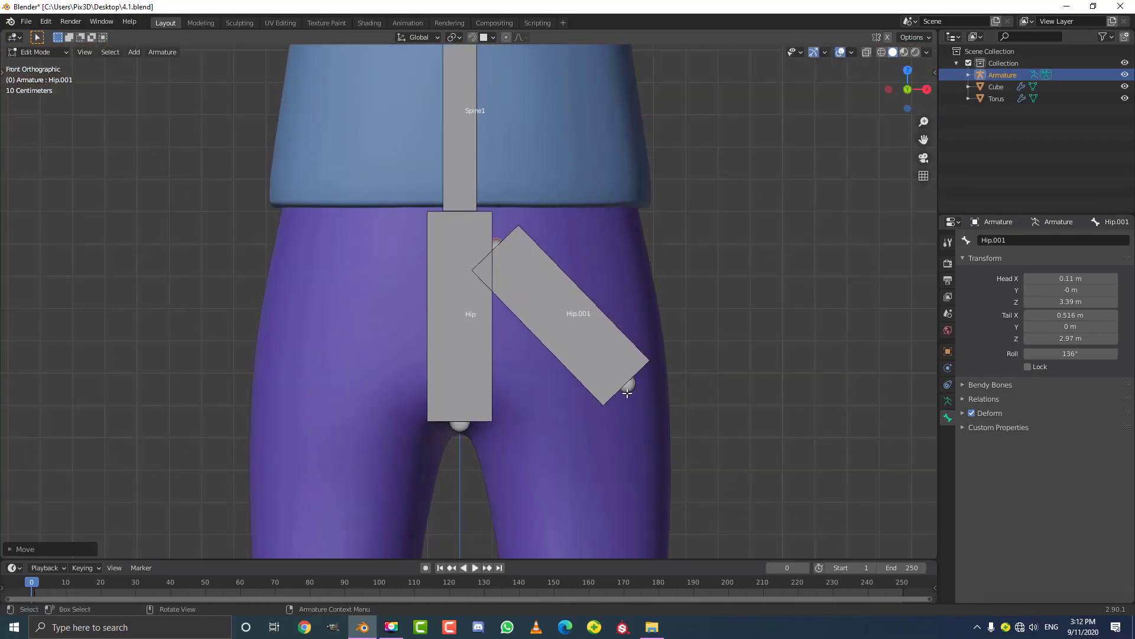
{"action": "left_click_drag", "start_coordinate": [633, 388], "coordinate": [586, 318]}
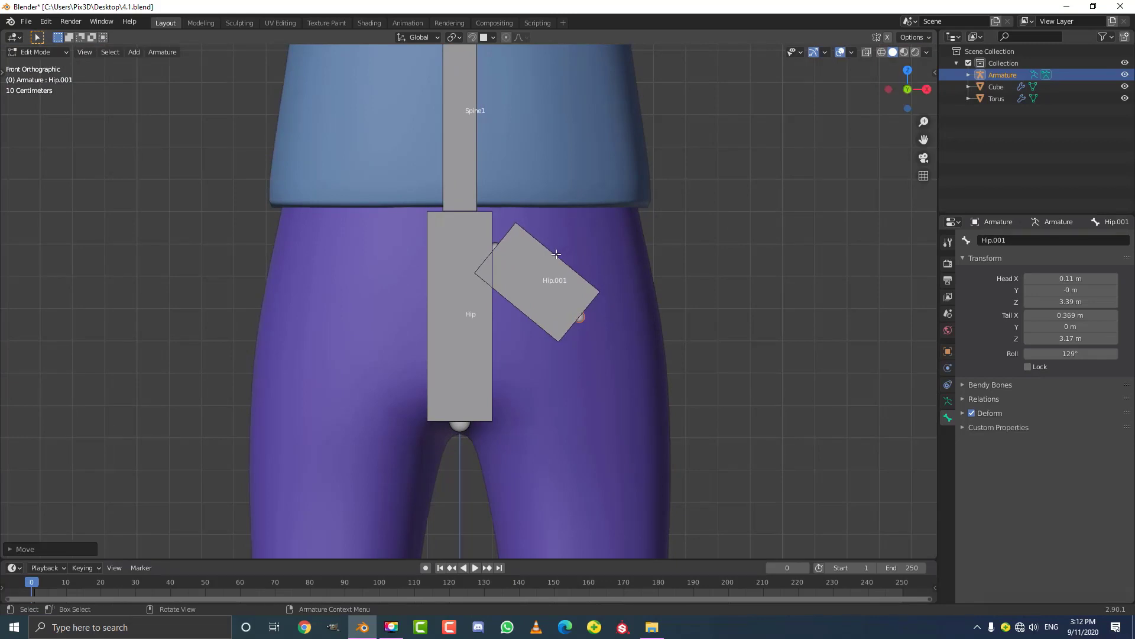
Step: Thin the duplicated hip bone by scaling its B-Bone display size to about 0.26
{"action": "scroll", "coordinate": [573, 274], "scroll_direction": "down", "scroll_amount": 3}
{"action": "middle_click_drag", "start_coordinate": [572, 274], "coordinate": [532, 309]}
{"action": "scroll", "coordinate": [526, 315], "scroll_direction": "up", "scroll_amount": 2}
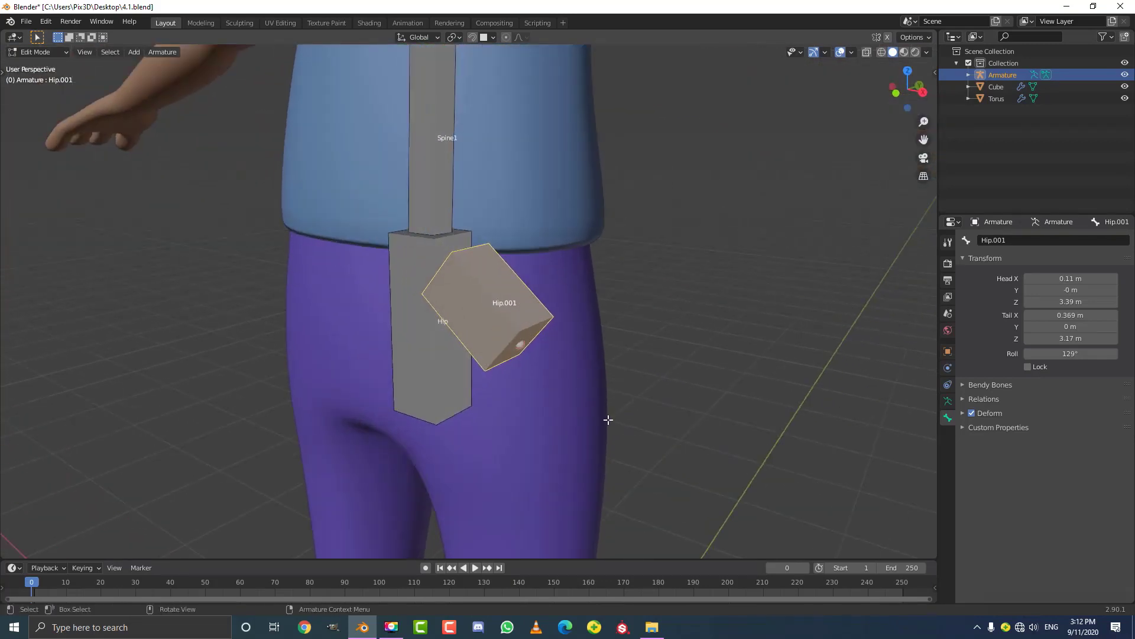
{"action": "key", "text": "ctrl+alt+s"}
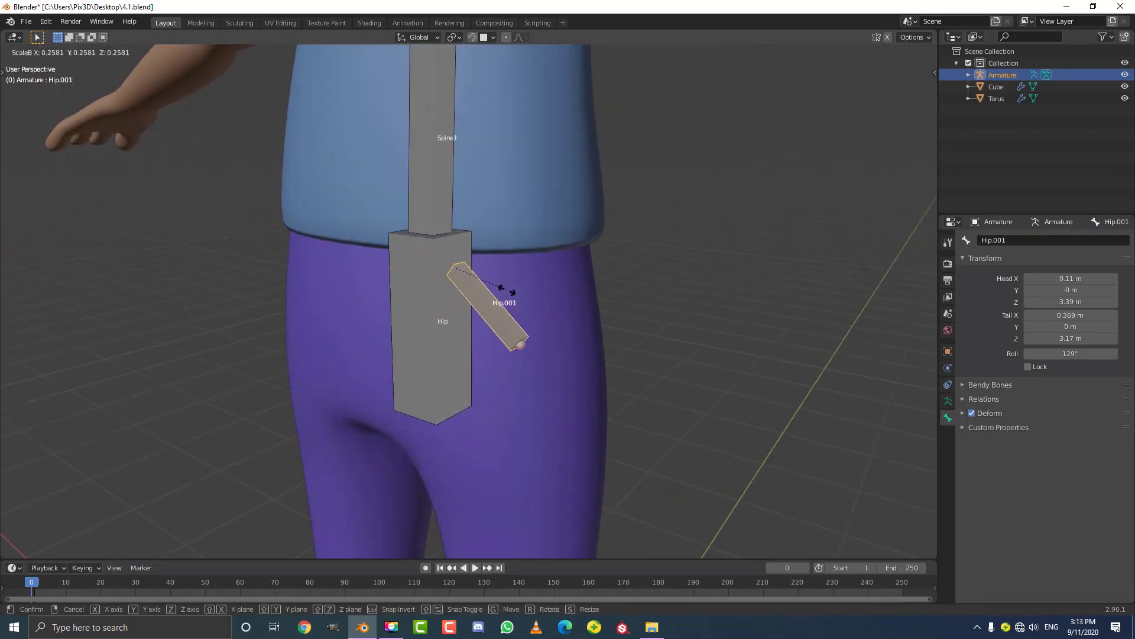
{"action": "left_click", "coordinate": [507, 289]}
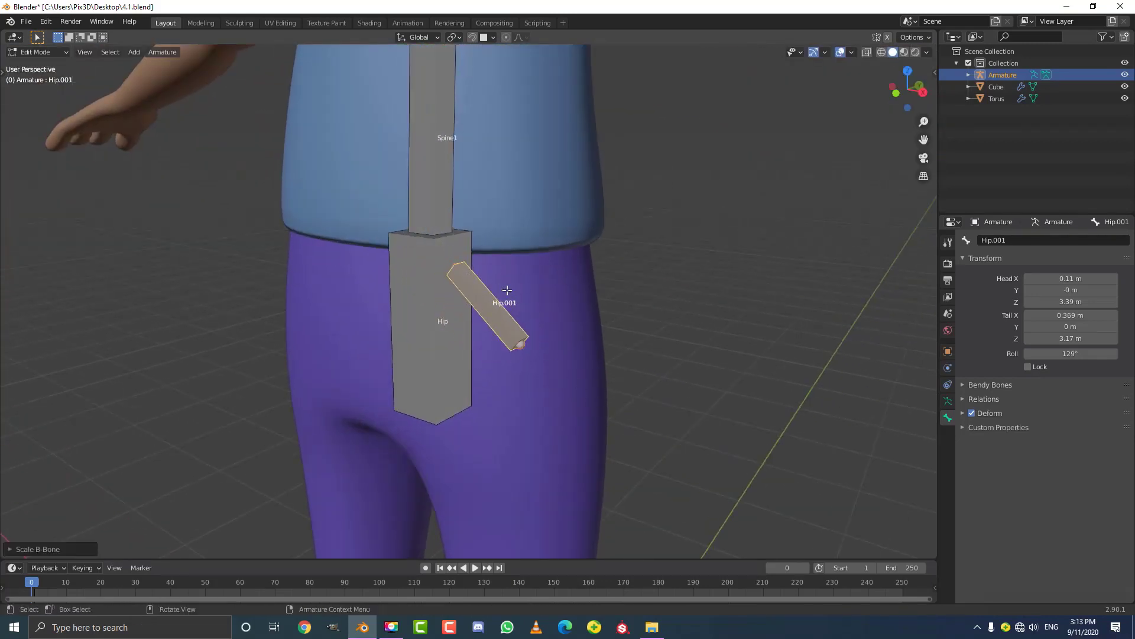
Step: Rename the slanted bone beside the Hip bone as rocket.L
{"action": "left_click", "coordinate": [1010, 240]}
{"action": "type", "text": "rocke"}
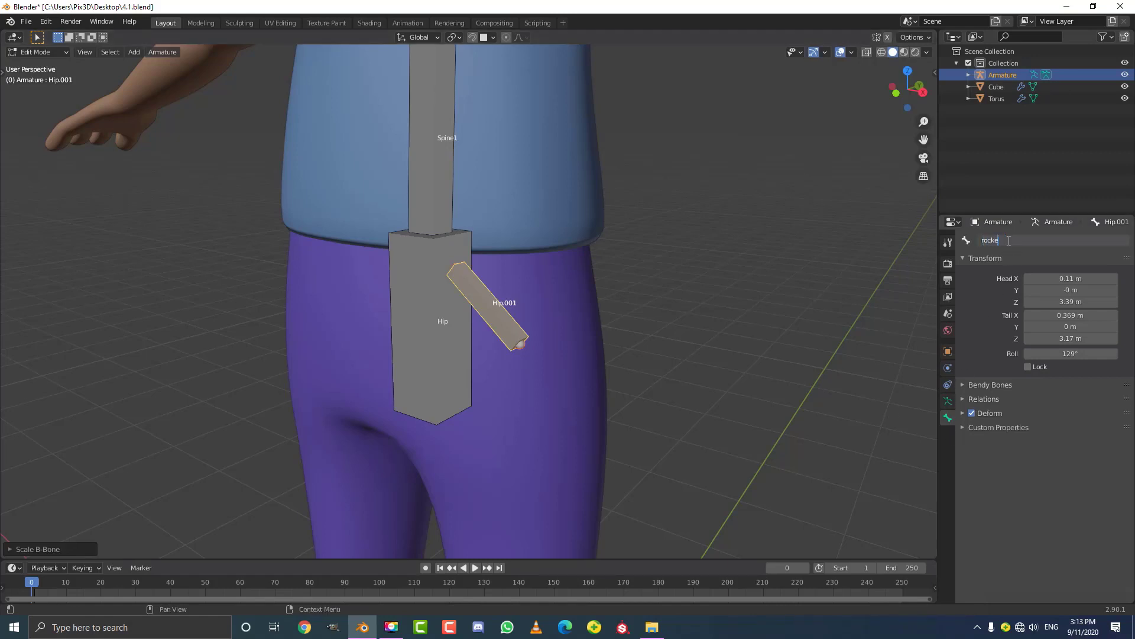
{"action": "type", "text": "t.L"}
{"action": "key", "text": "Return"}
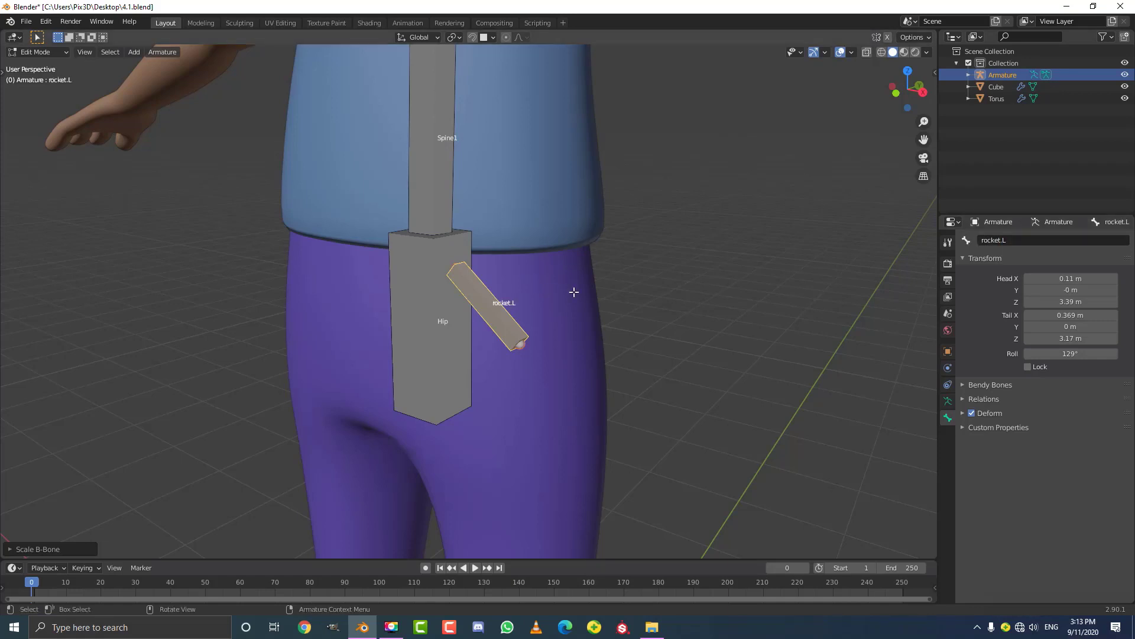
{"action": "key", "text": "KP_1"}
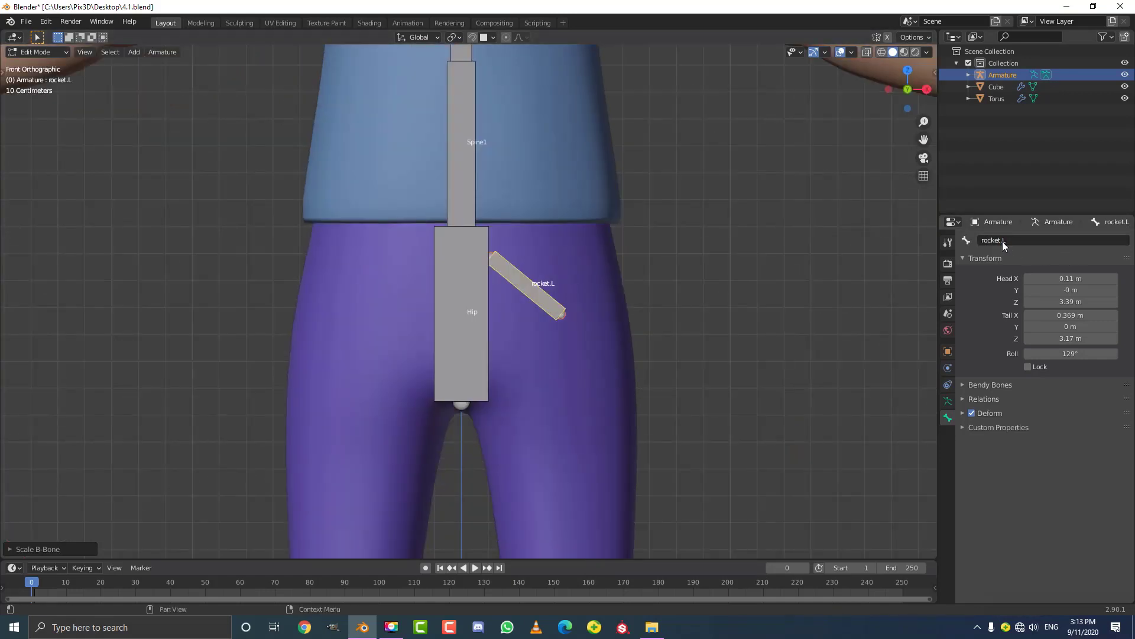
Step: Correct the slanted bone's name to socket.L
{"action": "scroll", "coordinate": [594, 266], "scroll_direction": "up", "scroll_amount": 2}
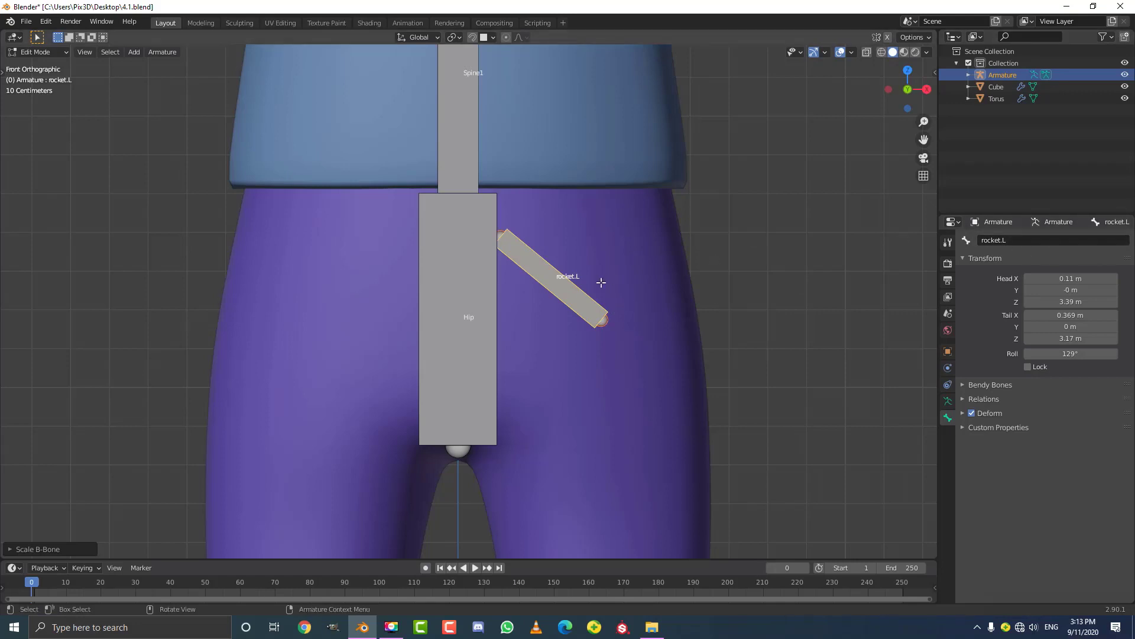
{"action": "scroll", "coordinate": [574, 311], "scroll_direction": "down", "scroll_amount": 2}
{"action": "scroll", "coordinate": [552, 315], "scroll_direction": "up", "scroll_amount": 2}
{"action": "left_click", "coordinate": [988, 240]}
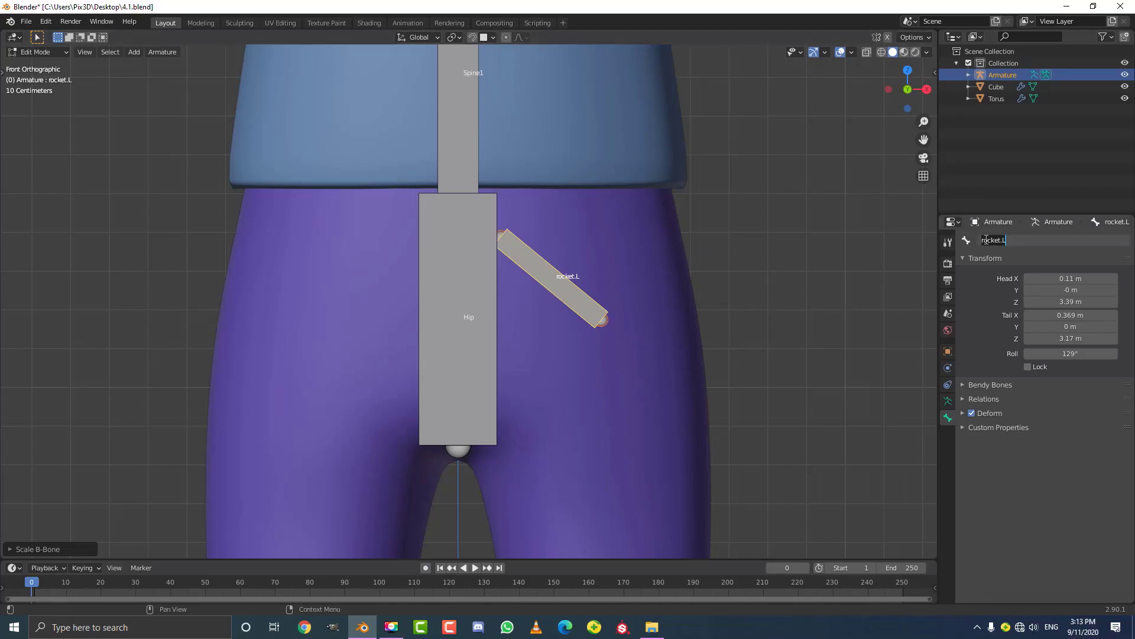
{"action": "key", "text": "Home"}
{"action": "key", "text": "Delete"}
{"action": "type", "text": "s"}
{"action": "key", "text": "Return"}
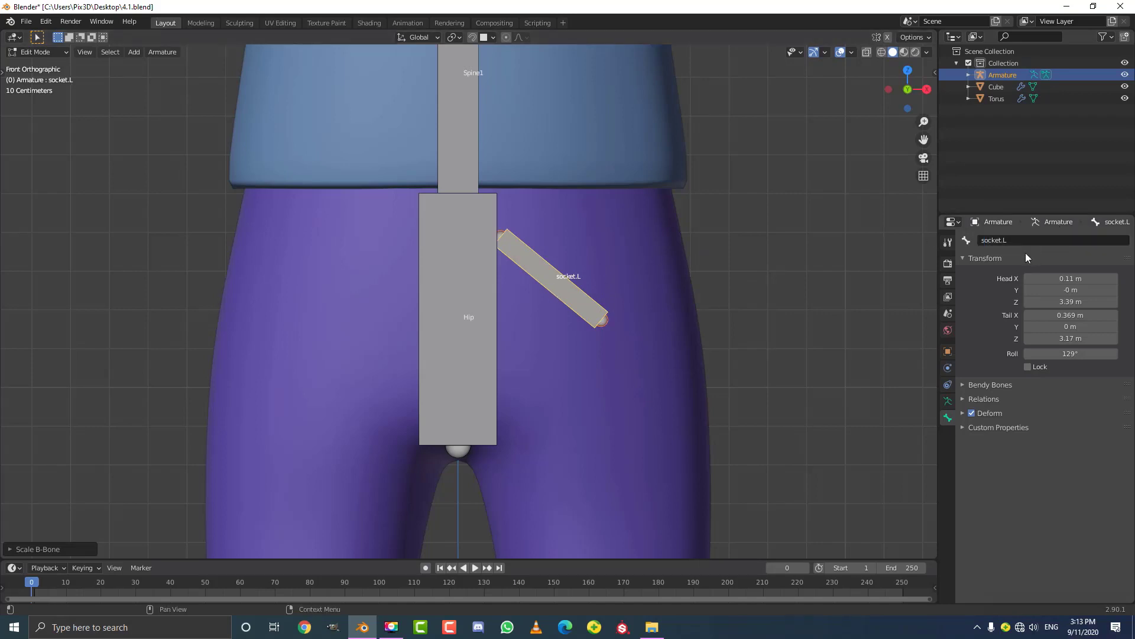
Step: Switch to wireframe shading and extrude a leg bone from the tail of socket.L about 1.72 m straight down along global Z
{"action": "scroll", "coordinate": [572, 341], "scroll_direction": "down", "scroll_amount": 4}
{"action": "scroll", "coordinate": [572, 340], "scroll_direction": "up", "scroll_amount": 3}
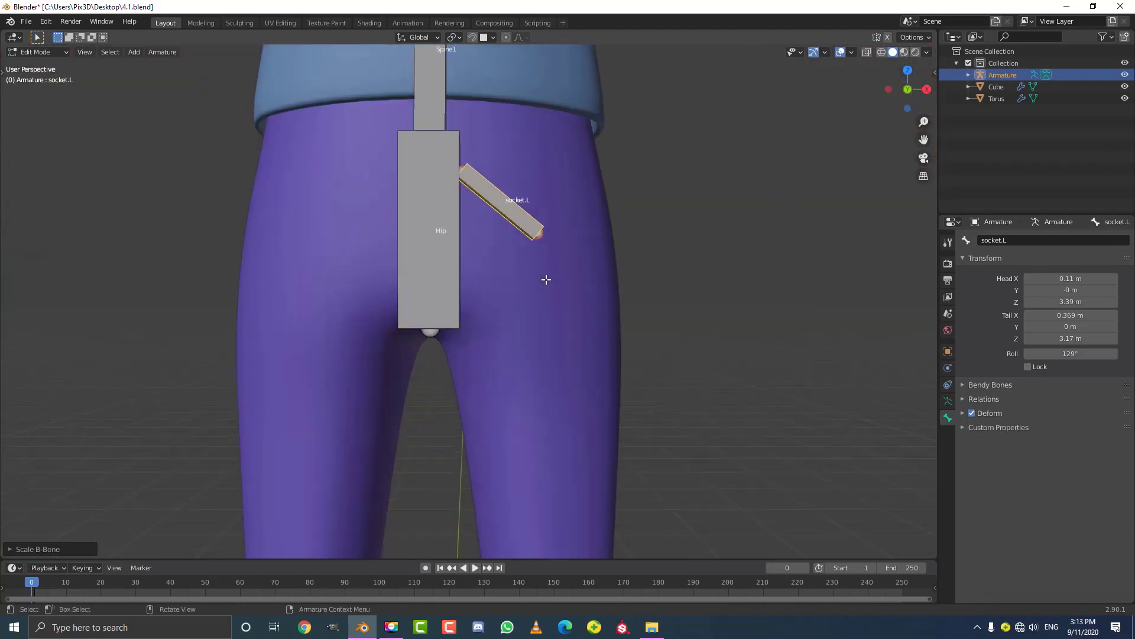
{"action": "left_click", "coordinate": [543, 243]}
{"action": "middle_click_drag", "start_coordinate": [543, 244], "coordinate": [507, 263]}
{"action": "scroll", "coordinate": [507, 264], "scroll_direction": "down", "scroll_amount": 3}
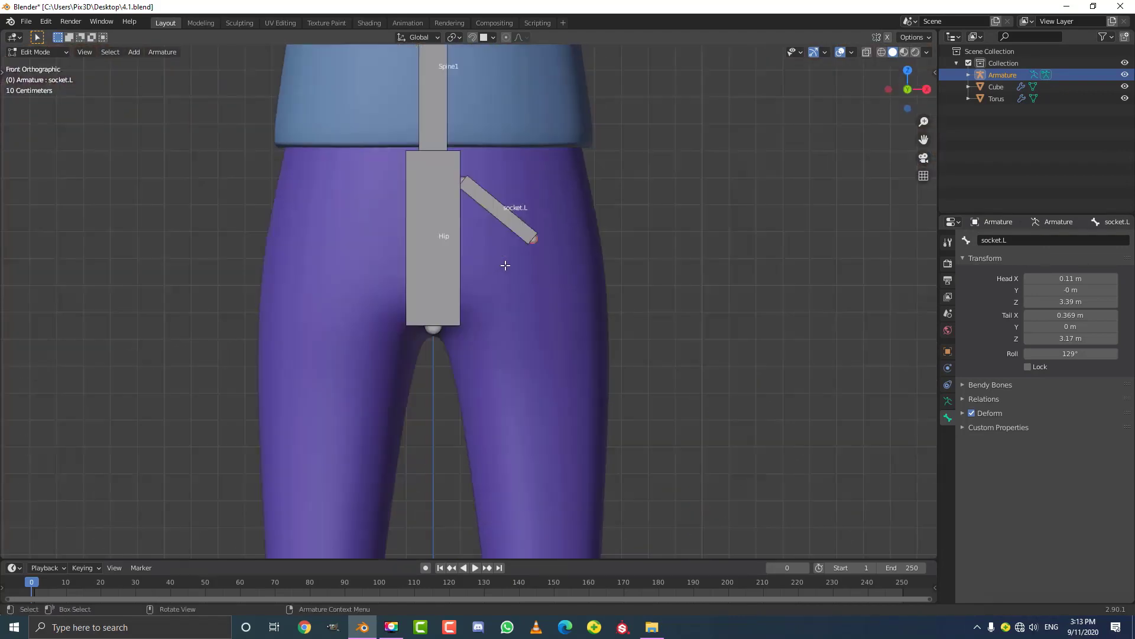
{"action": "scroll", "coordinate": [567, 366], "scroll_direction": "up", "scroll_amount": 1}
{"action": "key", "text": "z"}
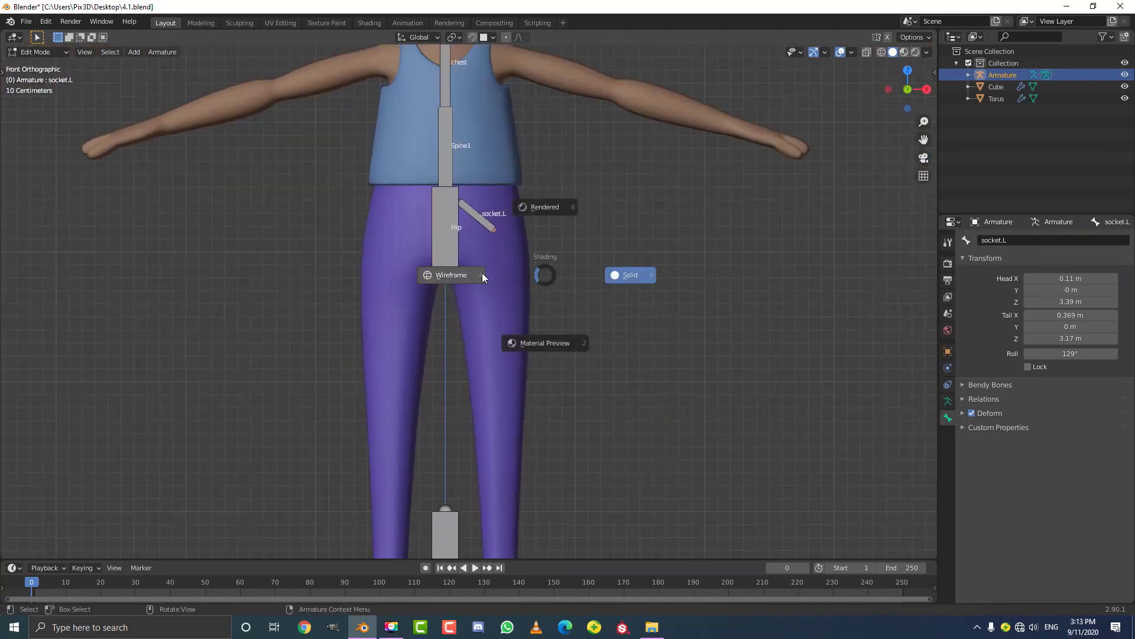
{"action": "left_click", "coordinate": [455, 273]}
{"action": "key", "text": "e"}
{"action": "key", "text": "z"}
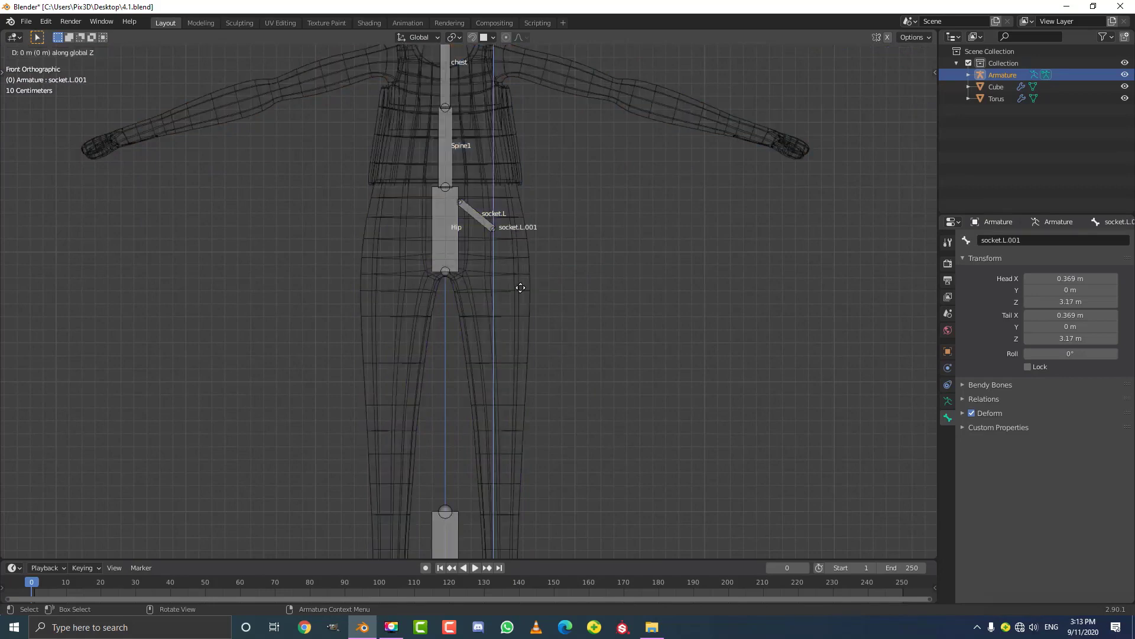
{"action": "left_click", "coordinate": [557, 513]}
Step: Check the new leg bone against the character's leg in solid shading, and return to wireframe
{"action": "scroll", "coordinate": [536, 390], "scroll_direction": "down", "scroll_amount": 3}
{"action": "scroll", "coordinate": [529, 377], "scroll_direction": "up", "scroll_amount": 1}
{"action": "key", "text": "z"}
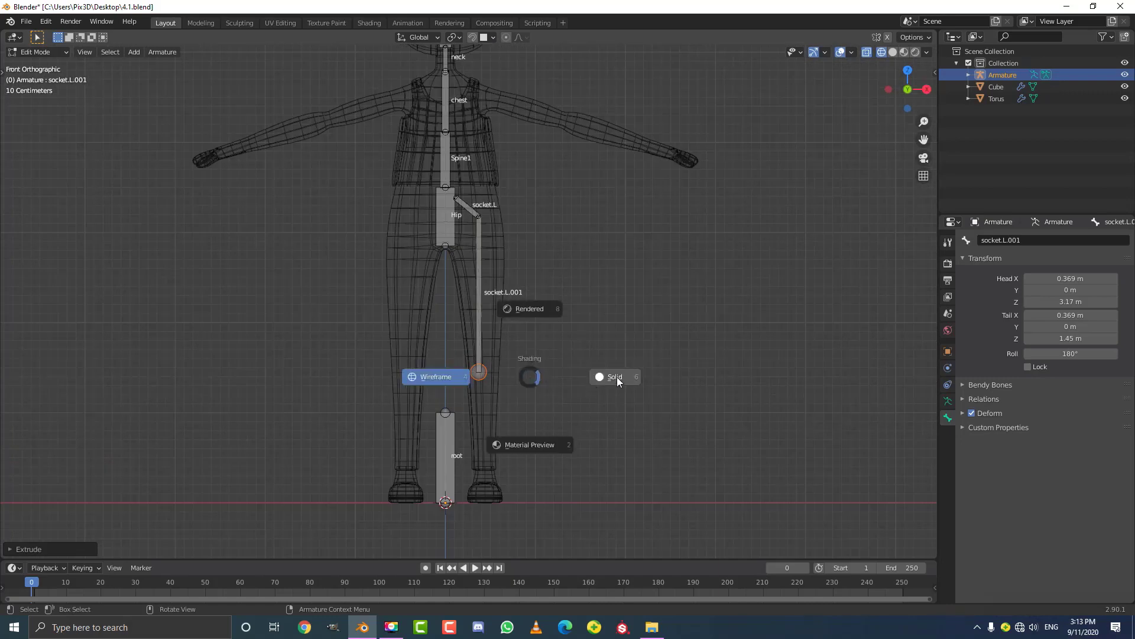
{"action": "left_click", "coordinate": [618, 382]}
{"action": "scroll", "coordinate": [510, 377], "scroll_direction": "up", "scroll_amount": 2}
{"action": "key", "text": "z"}
{"action": "left_click", "coordinate": [422, 377]}
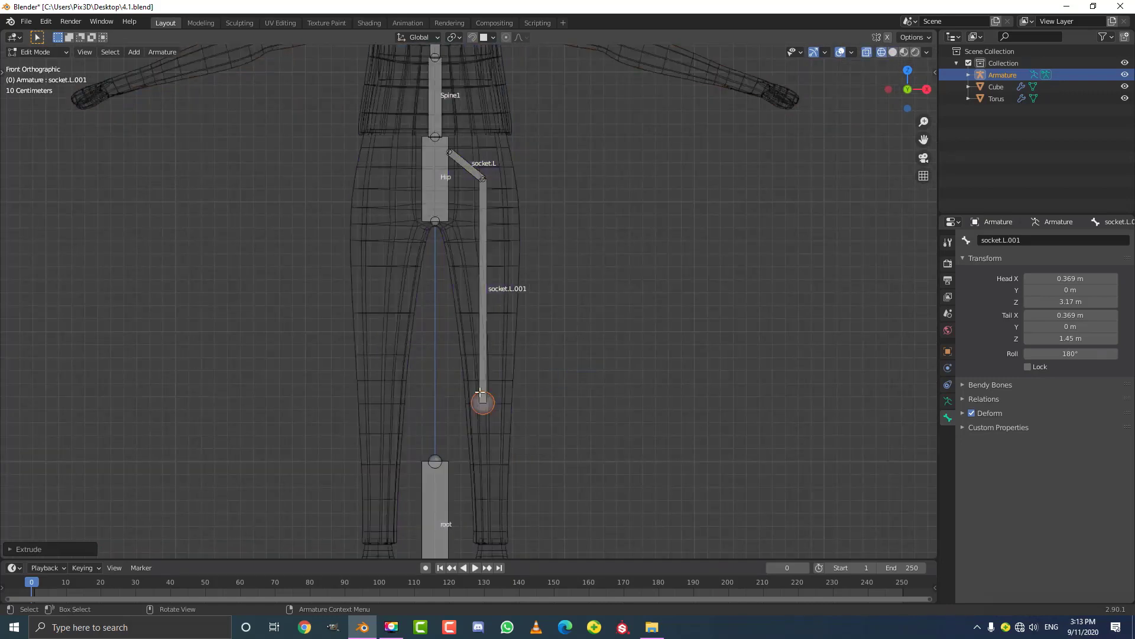
Step: Move the new leg bone's tail to the knee in side view, at about Y -0.024 m, Z 1.62 m
{"action": "key", "text": "KP_3"}
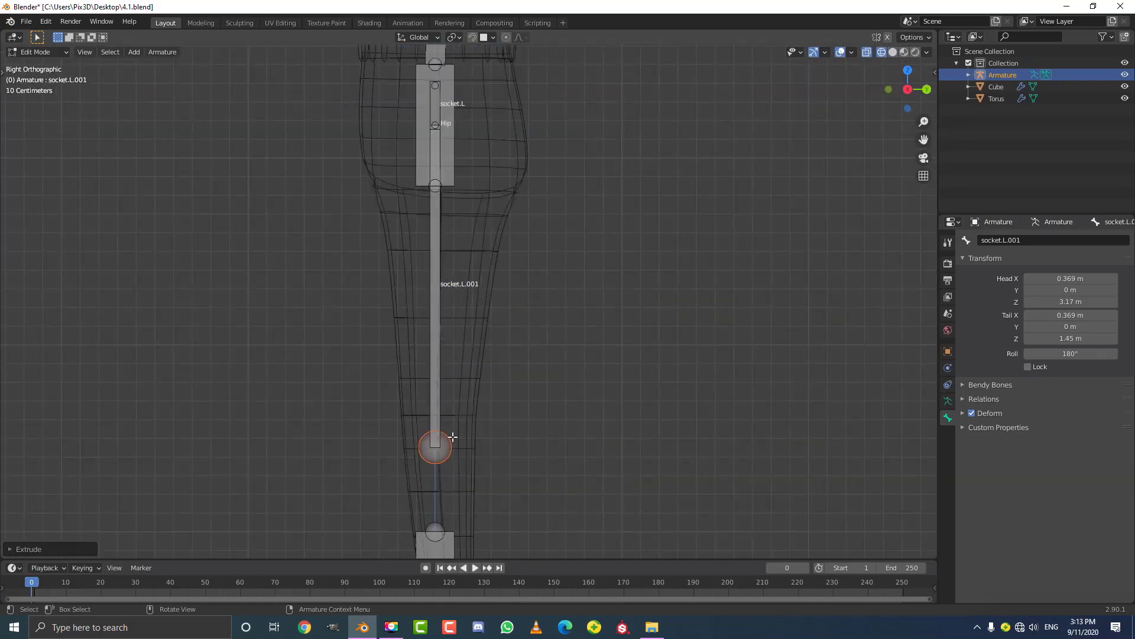
{"action": "scroll", "coordinate": [454, 441], "scroll_direction": "down", "scroll_amount": 1}
{"action": "middle_click_drag", "start_coordinate": [455, 448], "coordinate": [463, 354], "text": "shift"}
{"action": "scroll", "coordinate": [470, 342], "scroll_direction": "up", "scroll_amount": 1}
{"action": "scroll", "coordinate": [465, 350], "scroll_direction": "up", "scroll_amount": 1}
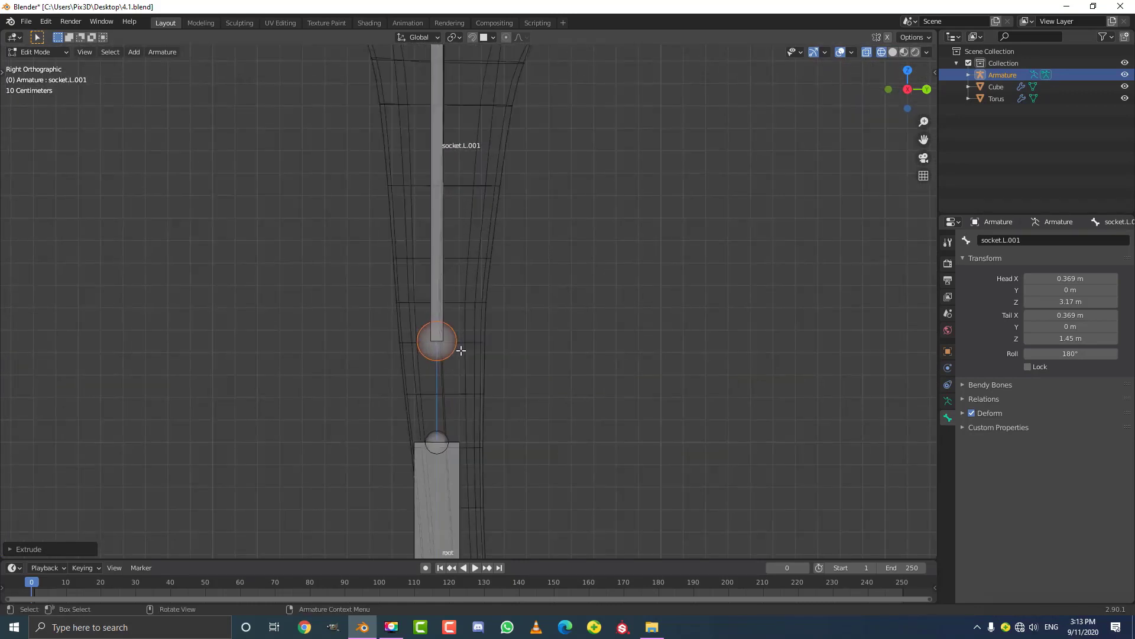
{"action": "left_click_drag", "start_coordinate": [437, 329], "coordinate": [438, 295]}
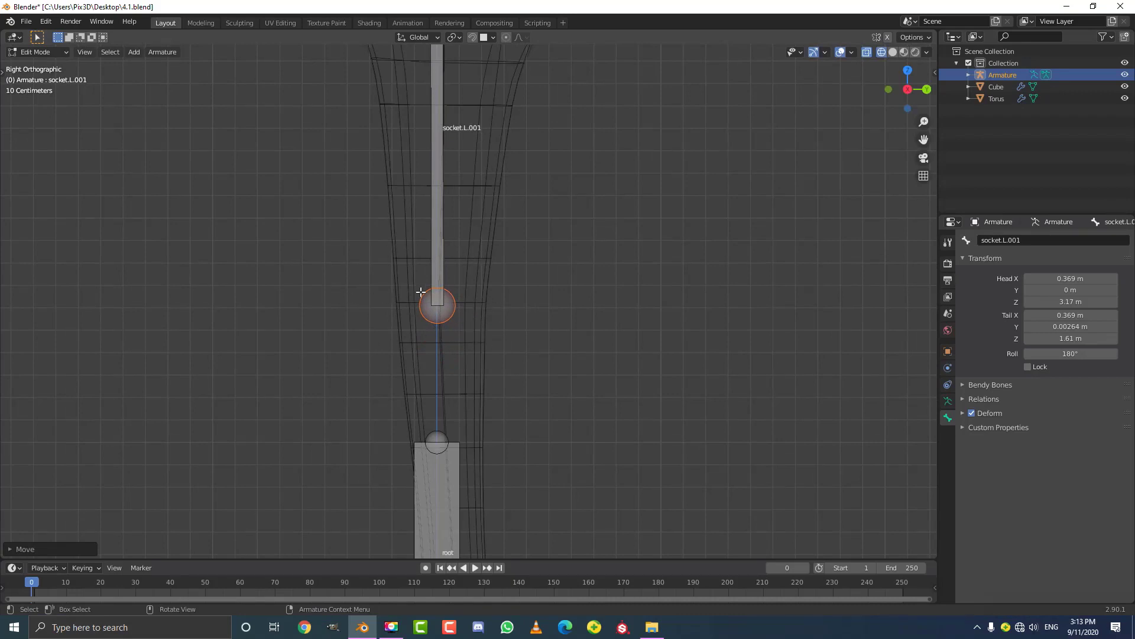
{"action": "key", "text": "g"}
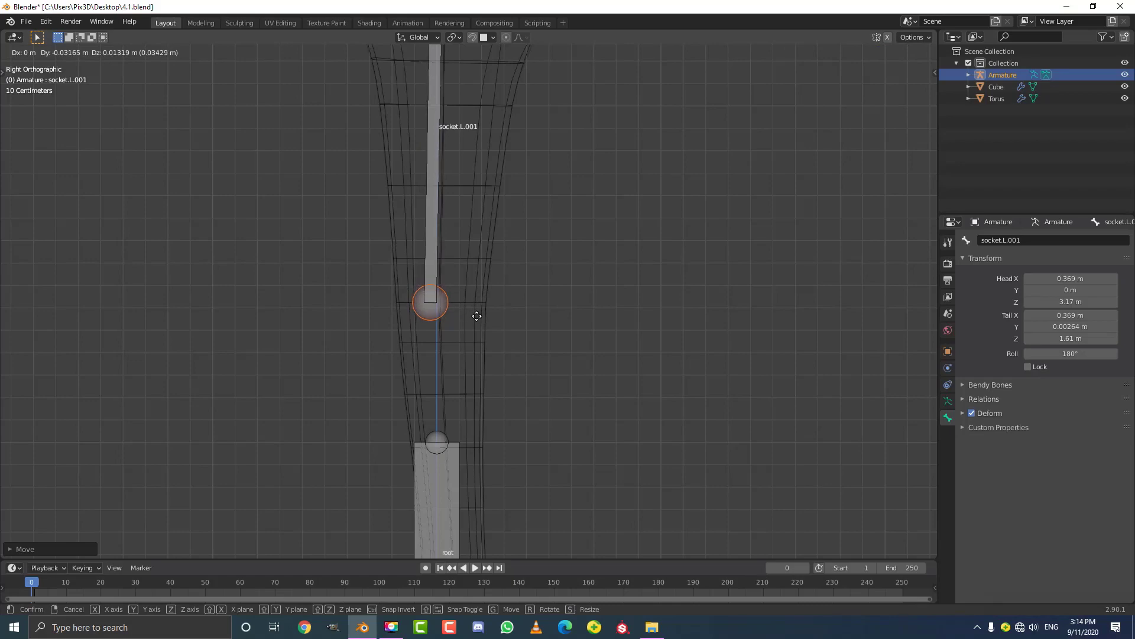
{"action": "left_click", "coordinate": [477, 317]}
Step: Shift the left upper leg bone sideways along global X by about 0.047 m in front view, to X 0.416 m
{"action": "scroll", "coordinate": [525, 373], "scroll_direction": "down", "scroll_amount": 3}
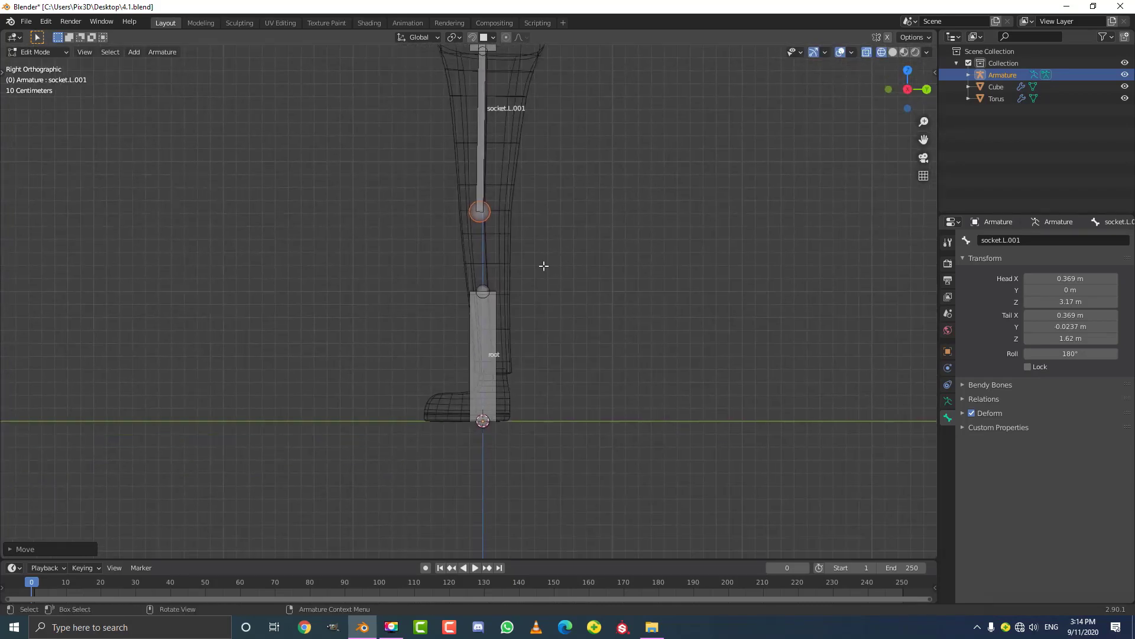
{"action": "key", "text": "KP_1"}
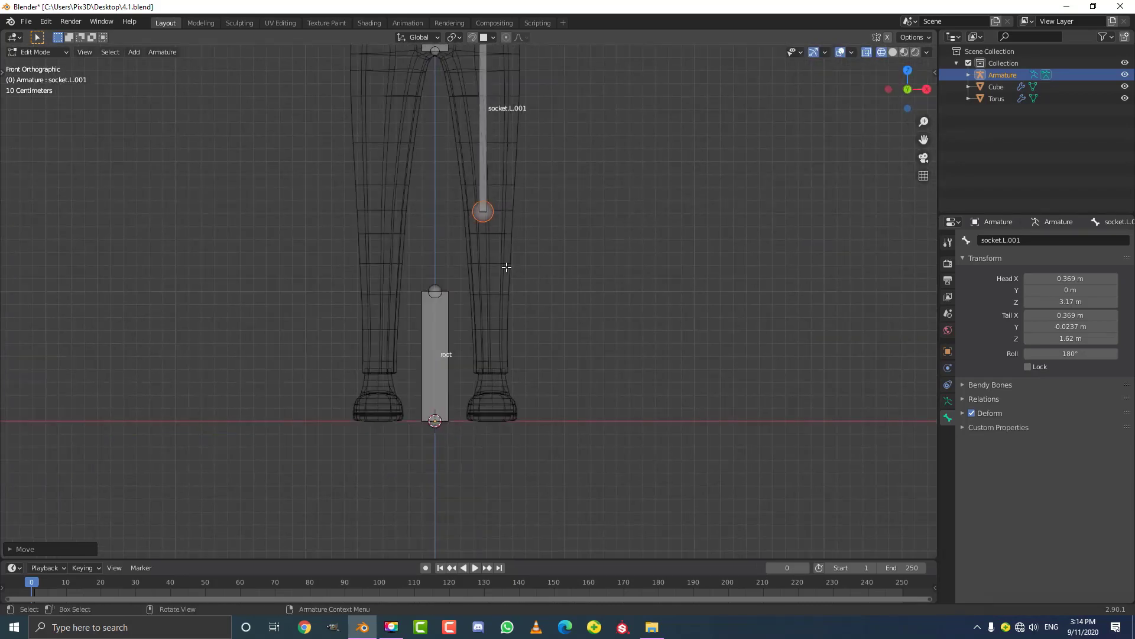
{"action": "scroll", "coordinate": [503, 267], "scroll_direction": "down", "scroll_amount": 2}
{"action": "scroll", "coordinate": [495, 280], "scroll_direction": "up", "scroll_amount": 2}
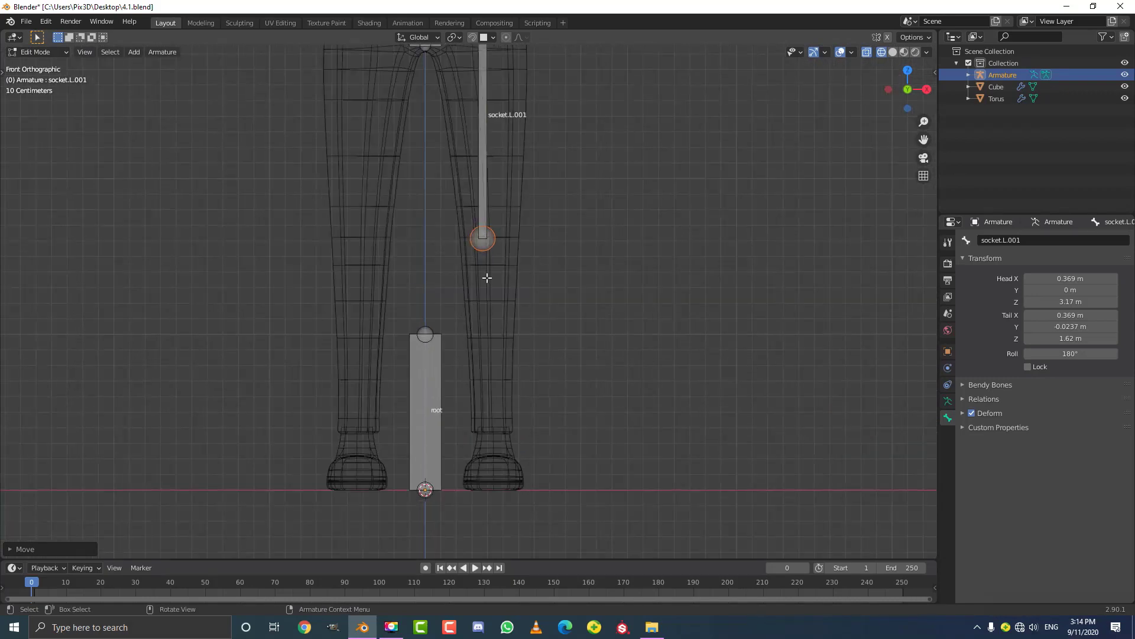
{"action": "scroll", "coordinate": [519, 274], "scroll_direction": "down", "scroll_amount": 3}
{"action": "scroll", "coordinate": [534, 217], "scroll_direction": "up", "scroll_amount": 2}
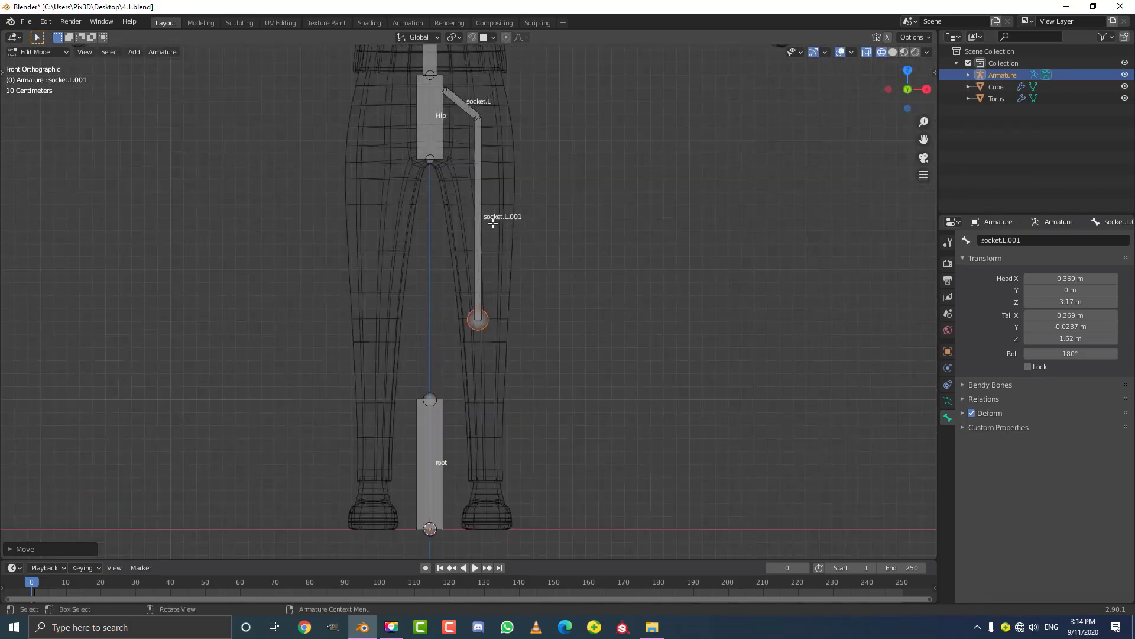
{"action": "left_click", "coordinate": [480, 193]}
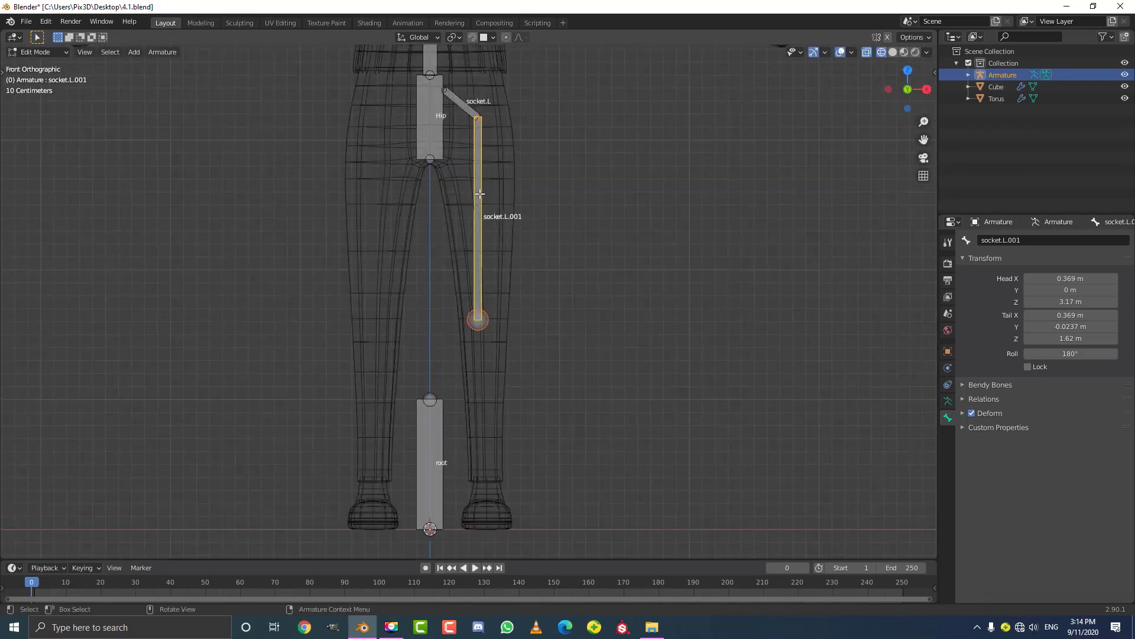
{"action": "key", "text": "g"}
{"action": "key", "text": "x"}
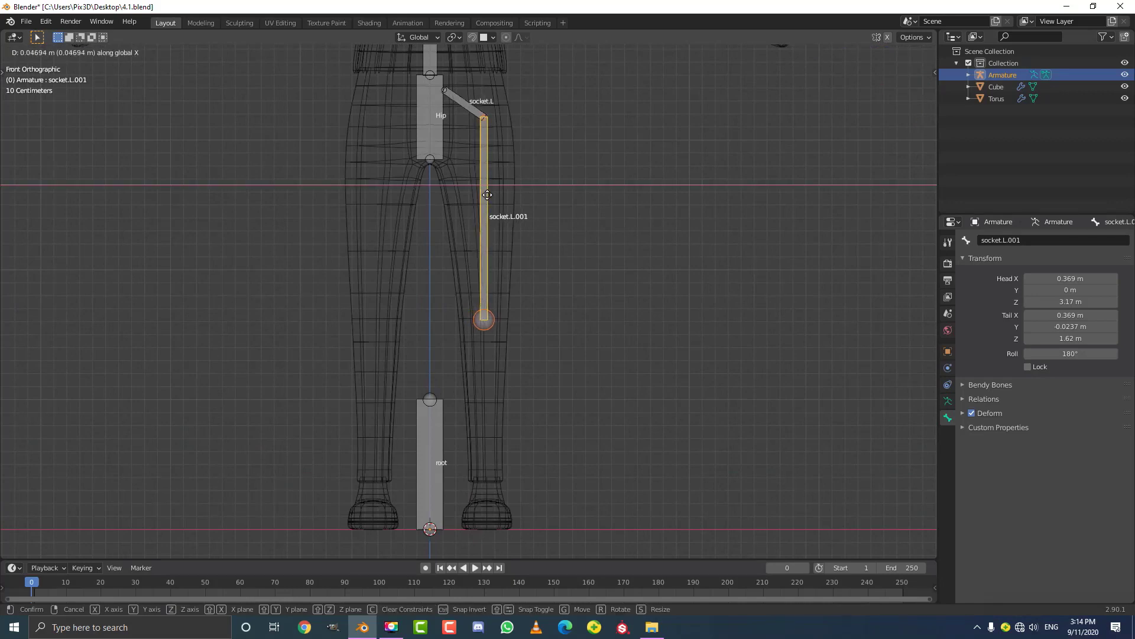
{"action": "left_click", "coordinate": [487, 195]}
Step: Extrude a lower leg bone from the knee about 1.22 m straight down along global Z to the ankle
{"action": "scroll", "coordinate": [487, 236], "scroll_direction": "down", "scroll_amount": 3}
{"action": "scroll", "coordinate": [489, 288], "scroll_direction": "up", "scroll_amount": 2}
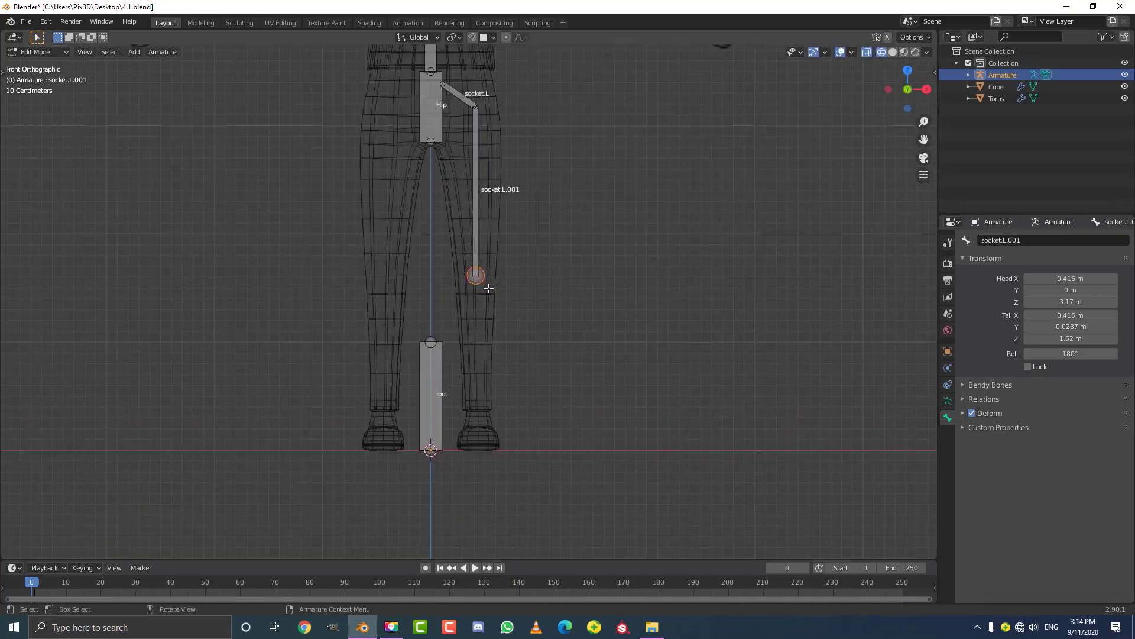
{"action": "scroll", "coordinate": [488, 288], "scroll_direction": "up", "scroll_amount": 2}
{"action": "key", "text": "e"}
{"action": "key", "text": "z"}
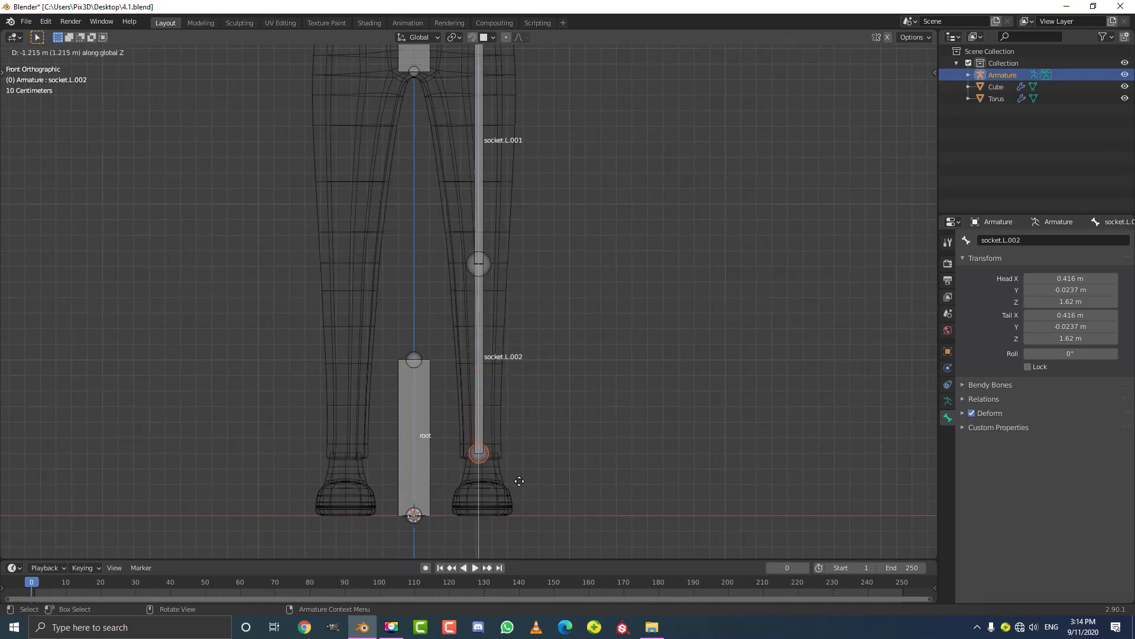
{"action": "left_click", "coordinate": [514, 476]}
Step: Move the lower leg bone's tail back to the ankle in side view, at about Y 0.082 m, Z 0.393 m
{"action": "key", "text": "KP_3"}
{"action": "scroll", "coordinate": [513, 466], "scroll_direction": "up", "scroll_amount": 3}
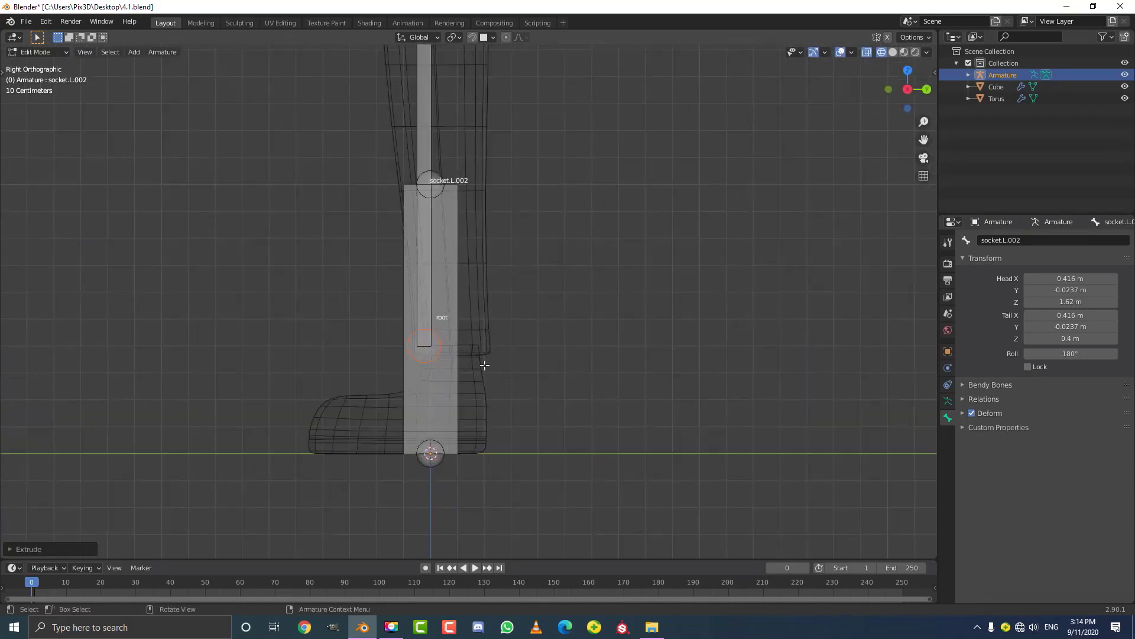
{"action": "key", "text": "g"}
{"action": "left_click", "coordinate": [513, 373]}
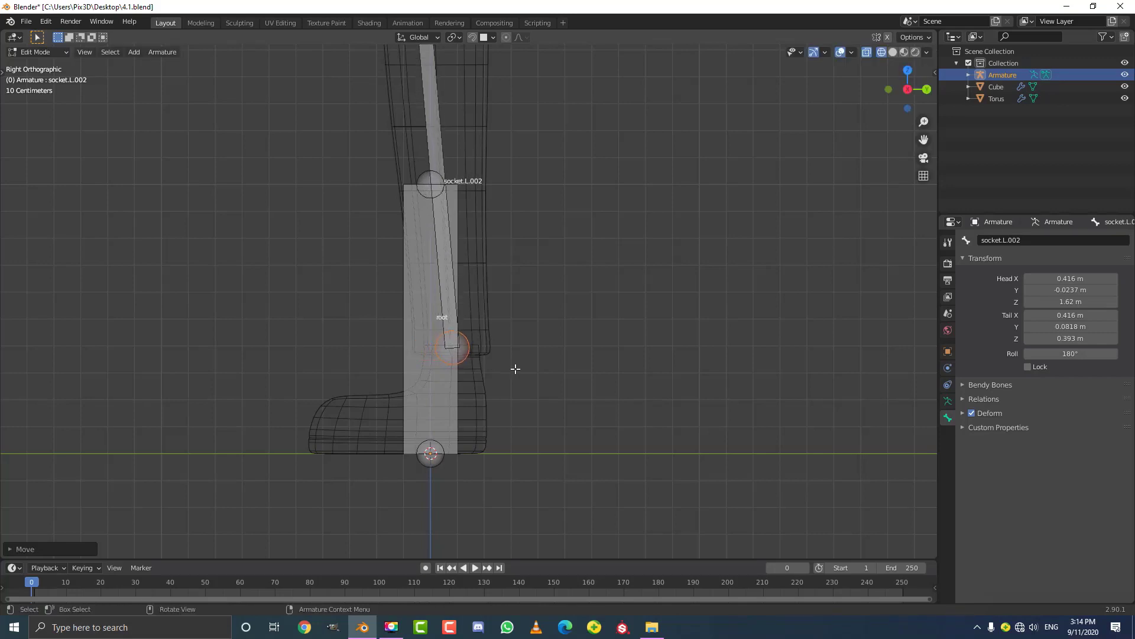
Step: Extrude a foot bone about 0.5 m from the ankle forward and down toward the toe of the shoe
{"action": "scroll", "coordinate": [478, 238], "scroll_direction": "down", "scroll_amount": 1}
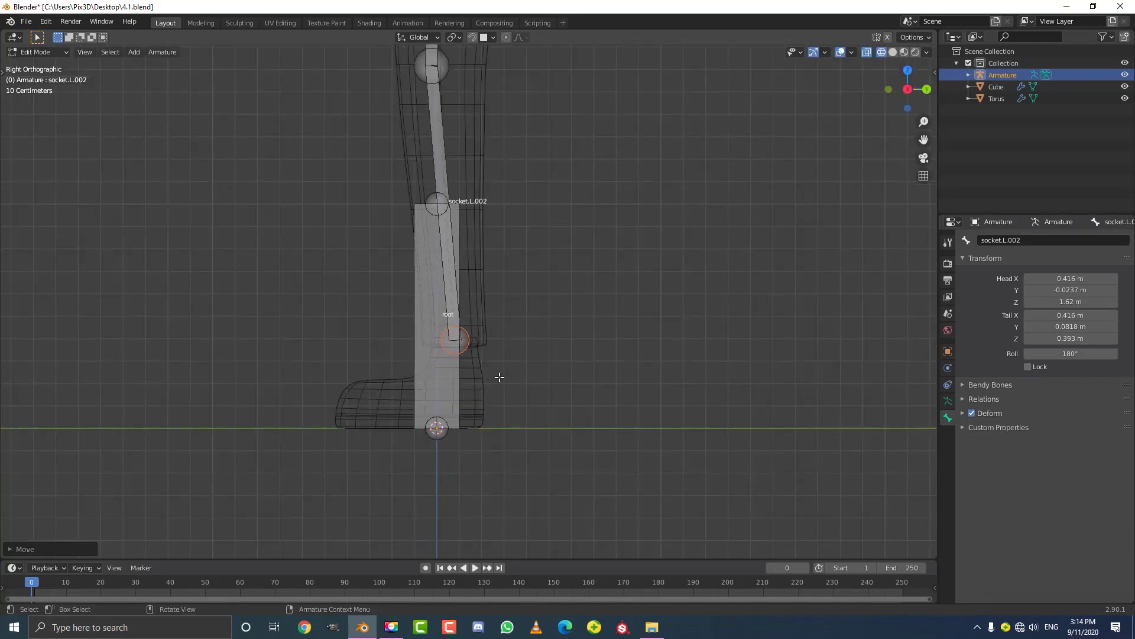
{"action": "scroll", "coordinate": [510, 317], "scroll_direction": "up", "scroll_amount": 3}
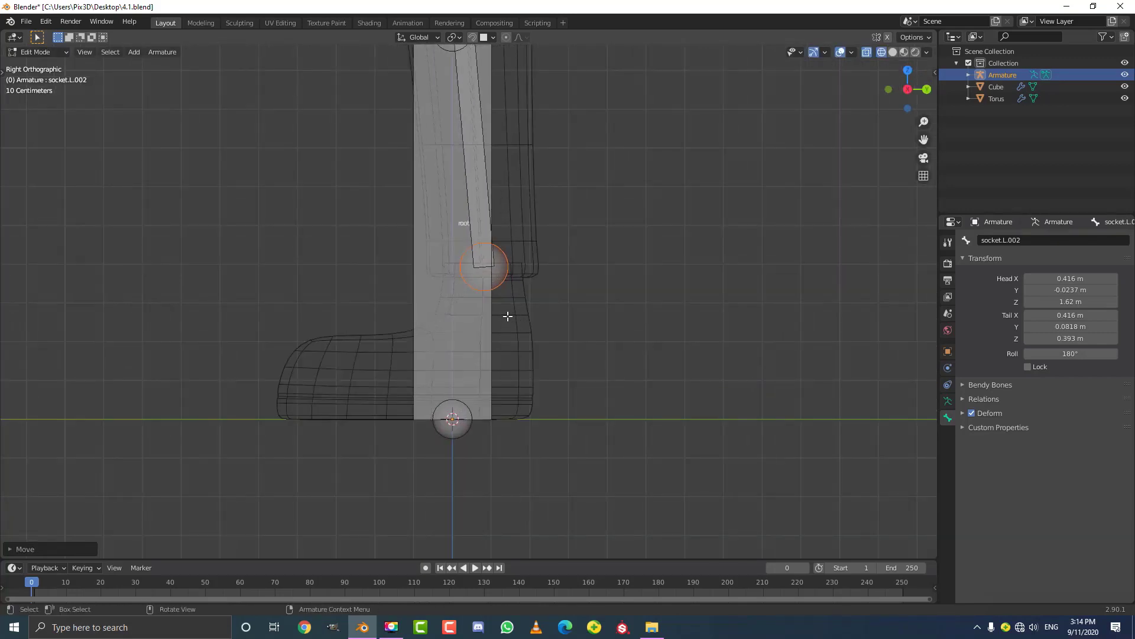
{"action": "key", "text": "e"}
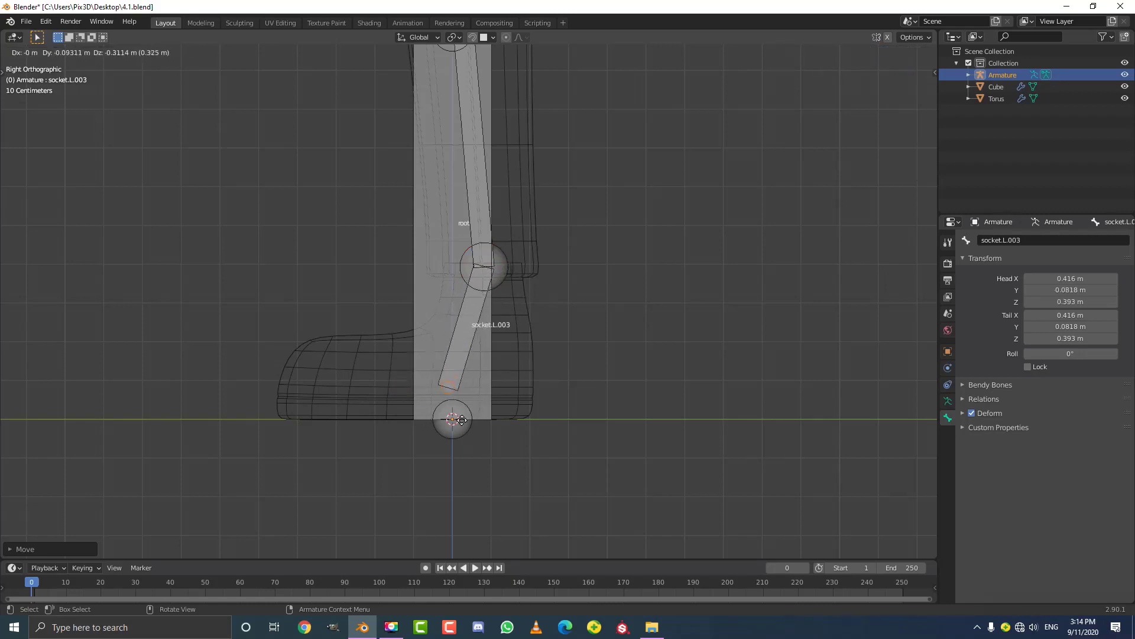
{"action": "left_click", "coordinate": [353, 410]}
Step: Return to solid shading and rename the bone between hip socket and knee as upper leg.L
{"action": "scroll", "coordinate": [459, 298], "scroll_direction": "down", "scroll_amount": 4}
{"action": "scroll", "coordinate": [493, 160], "scroll_direction": "up", "scroll_amount": 2}
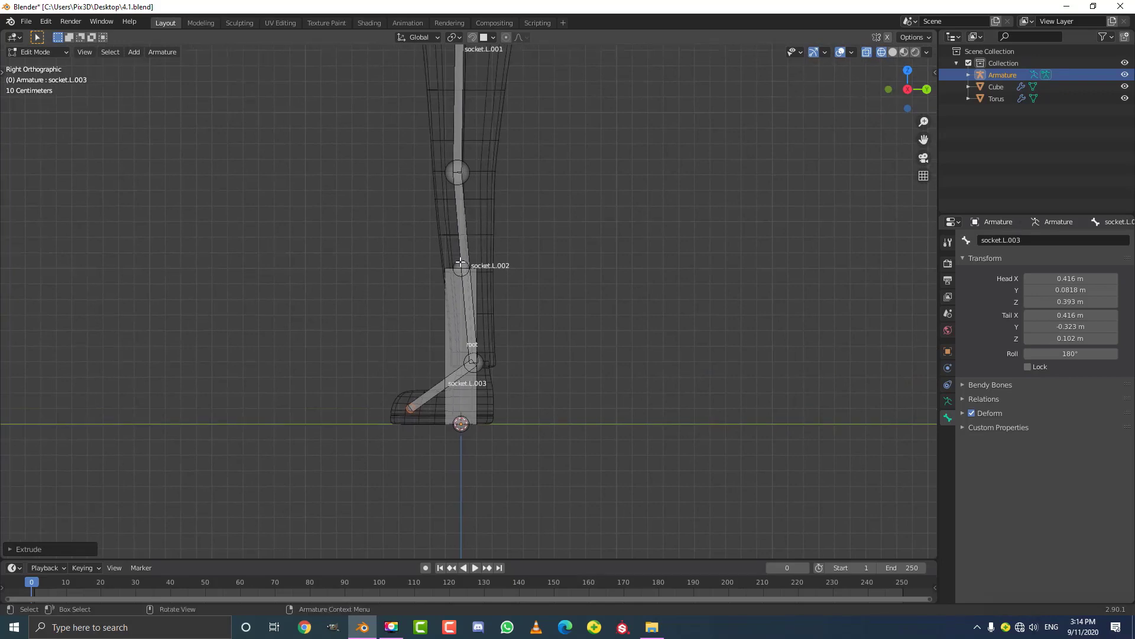
{"action": "key", "text": "KP_1"}
{"action": "key", "text": "z"}
{"action": "left_click", "coordinate": [529, 270]}
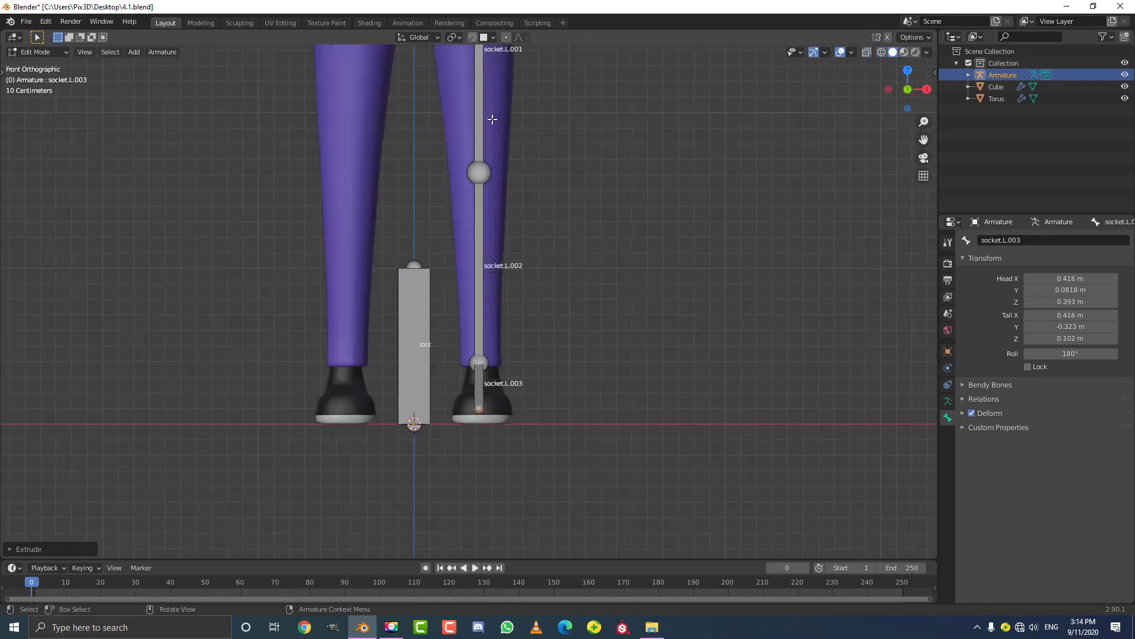
{"action": "left_click", "coordinate": [478, 96]}
{"action": "scroll", "coordinate": [501, 123], "scroll_direction": "down", "scroll_amount": 3}
{"action": "middle_click_drag", "start_coordinate": [502, 123], "coordinate": [479, 196], "text": "shift"}
{"action": "scroll", "coordinate": [479, 140], "scroll_direction": "up", "scroll_amount": 2}
{"action": "middle_click_drag", "start_coordinate": [475, 63], "coordinate": [439, 156], "text": "shift"}
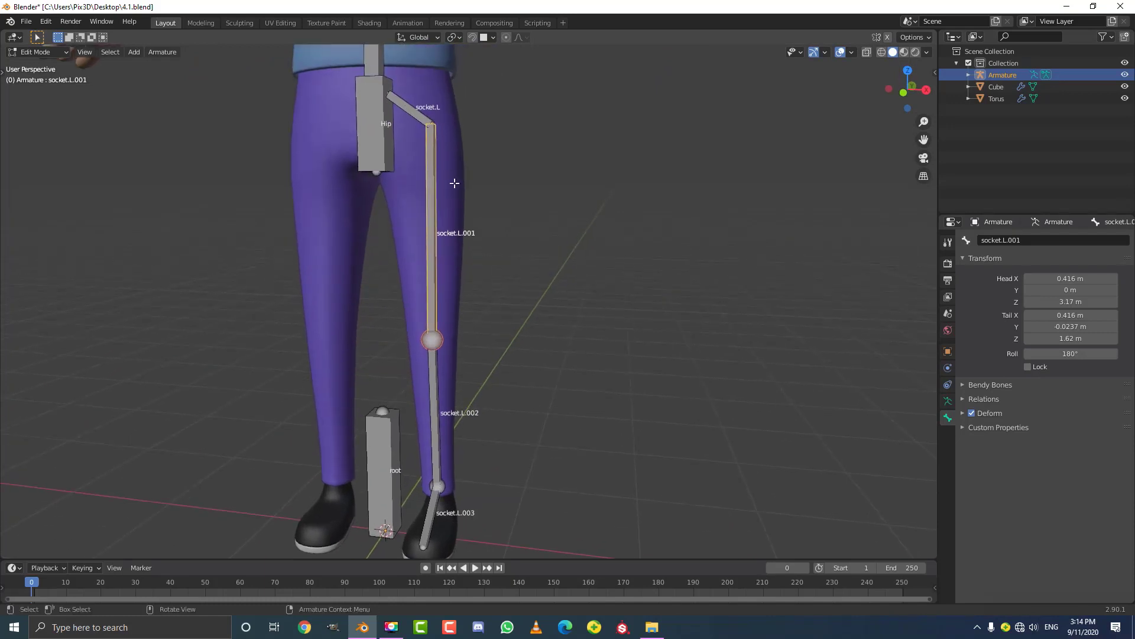
{"action": "left_click", "coordinate": [1007, 239]}
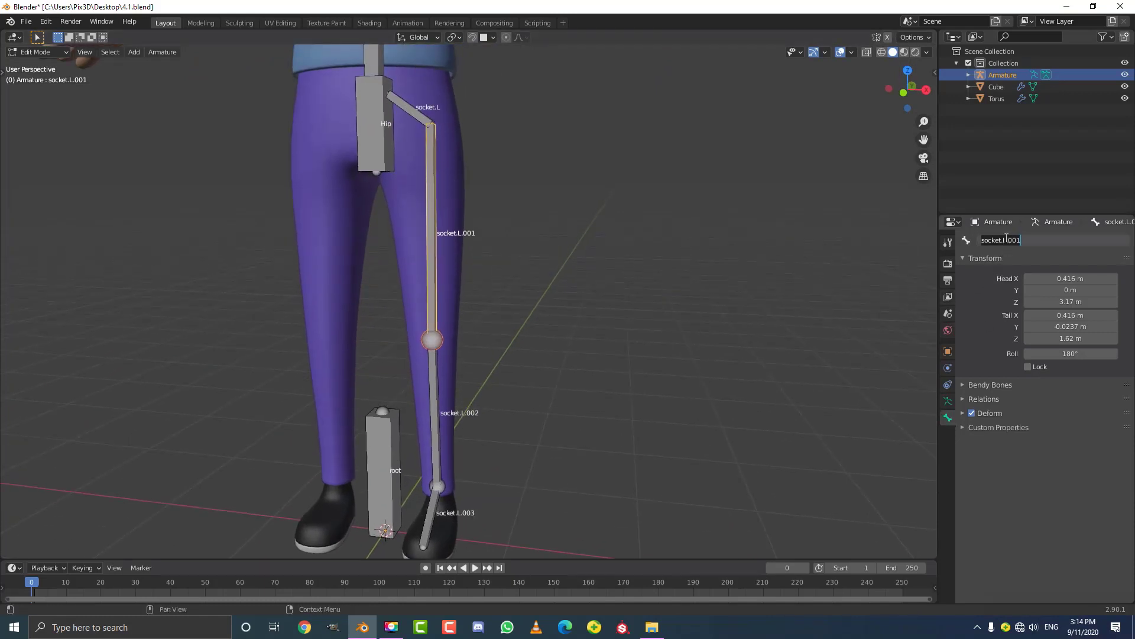
{"action": "type", "text": "upper leg.L"}
{"action": "key", "text": "Return"}
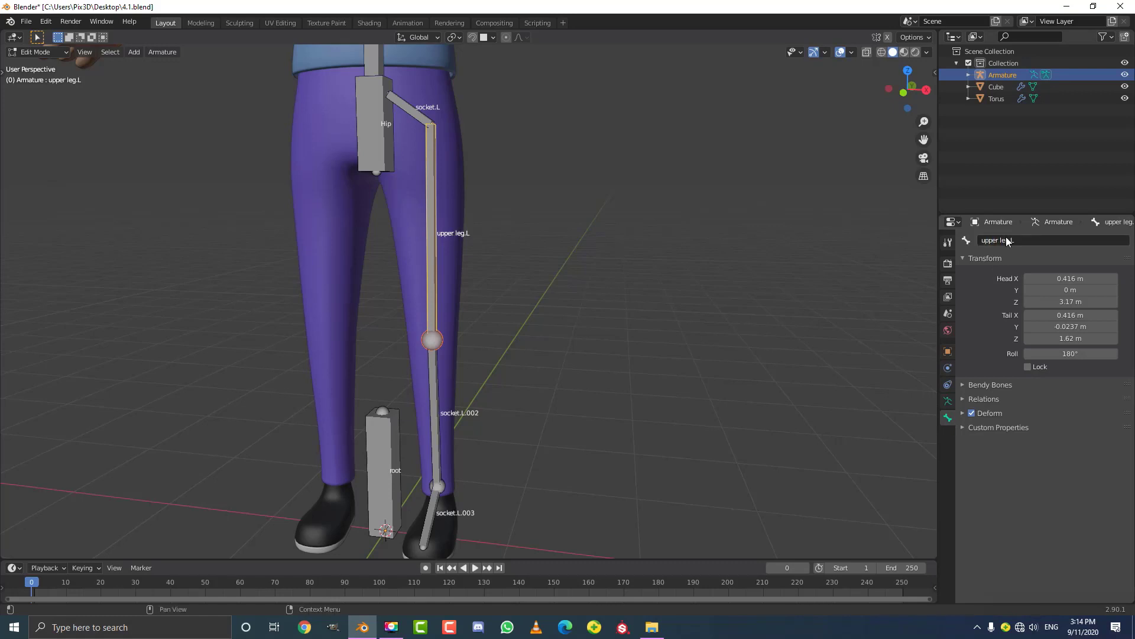
Step: Rename the bone between knee and ankle as lower leg.L
{"action": "left_click", "coordinate": [440, 400]}
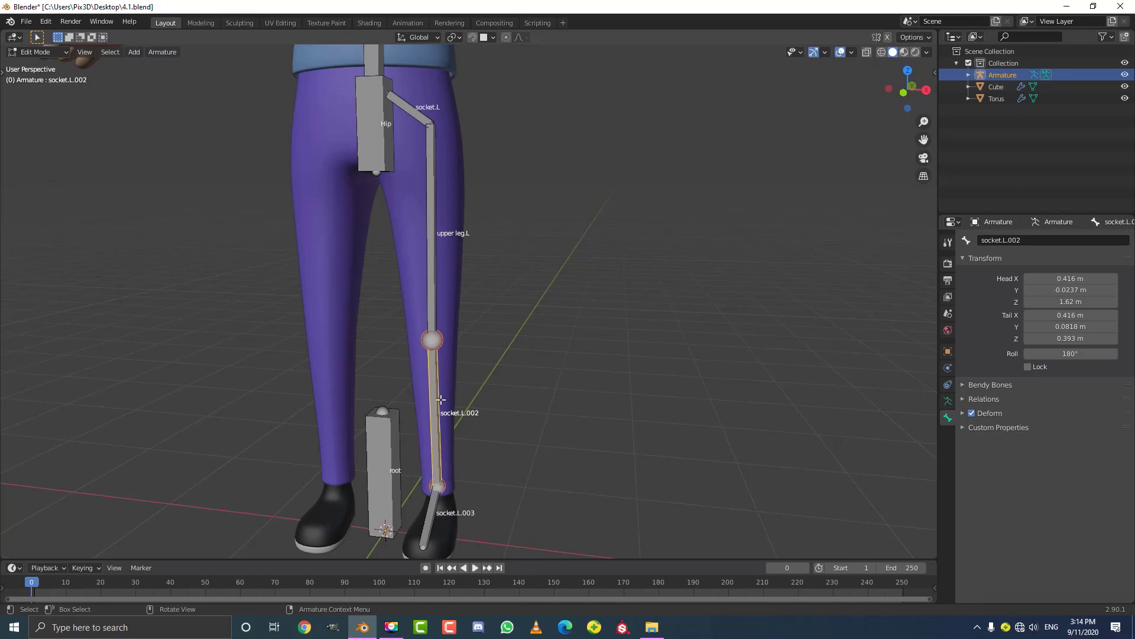
{"action": "left_click", "coordinate": [1009, 240]}
{"action": "type", "text": "lower"}
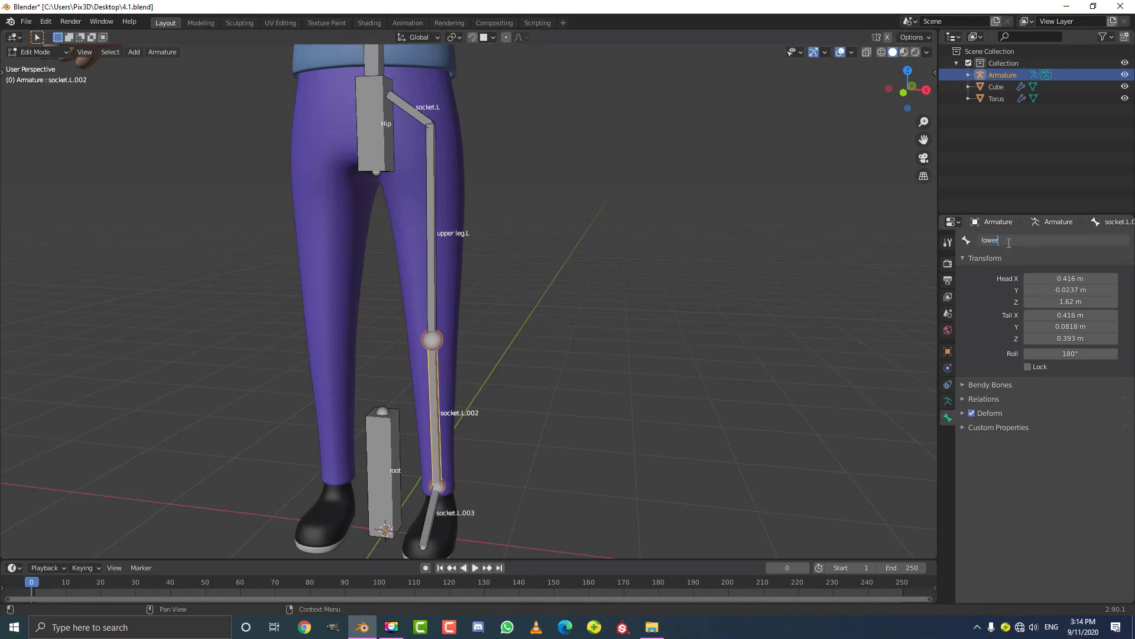
{"action": "type", "text": " leg.L"}
{"action": "key", "text": "Return"}
Step: Rename the bone inside the left shoe as foot.L
{"action": "scroll", "coordinate": [464, 401], "scroll_direction": "up", "scroll_amount": 2}
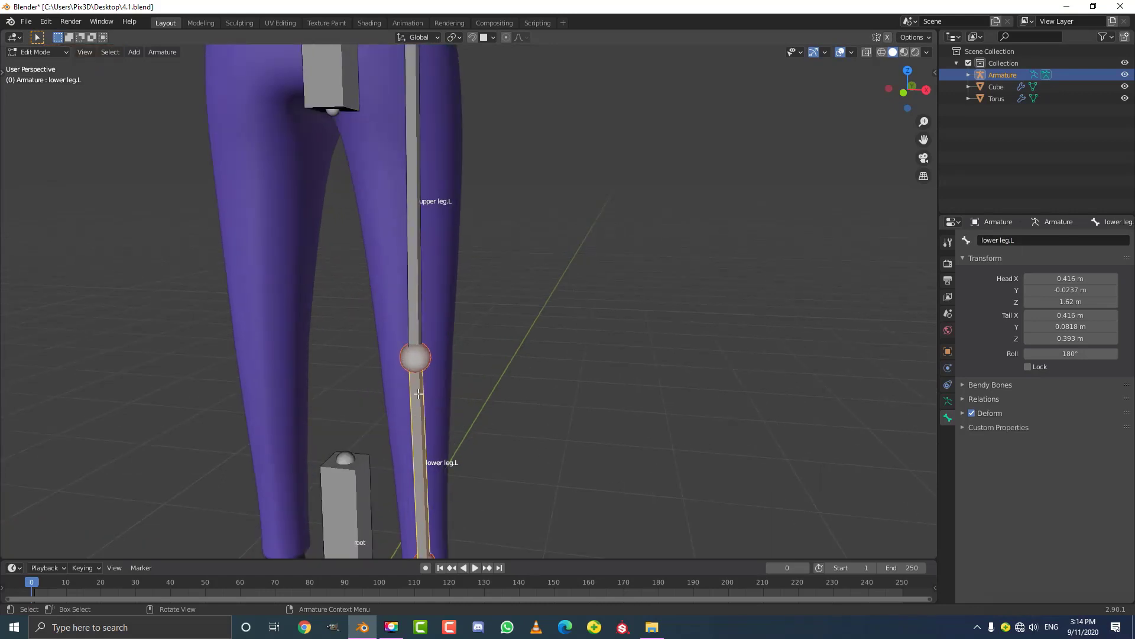
{"action": "scroll", "coordinate": [494, 363], "scroll_direction": "down", "scroll_amount": 3}
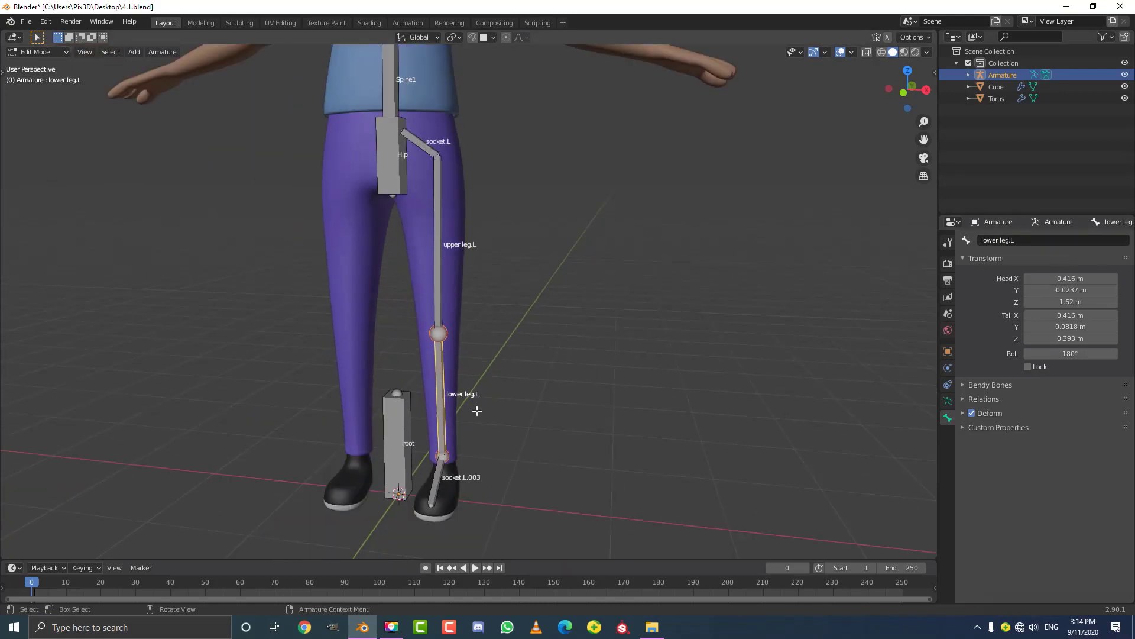
{"action": "scroll", "coordinate": [494, 363], "scroll_direction": "up", "scroll_amount": 3}
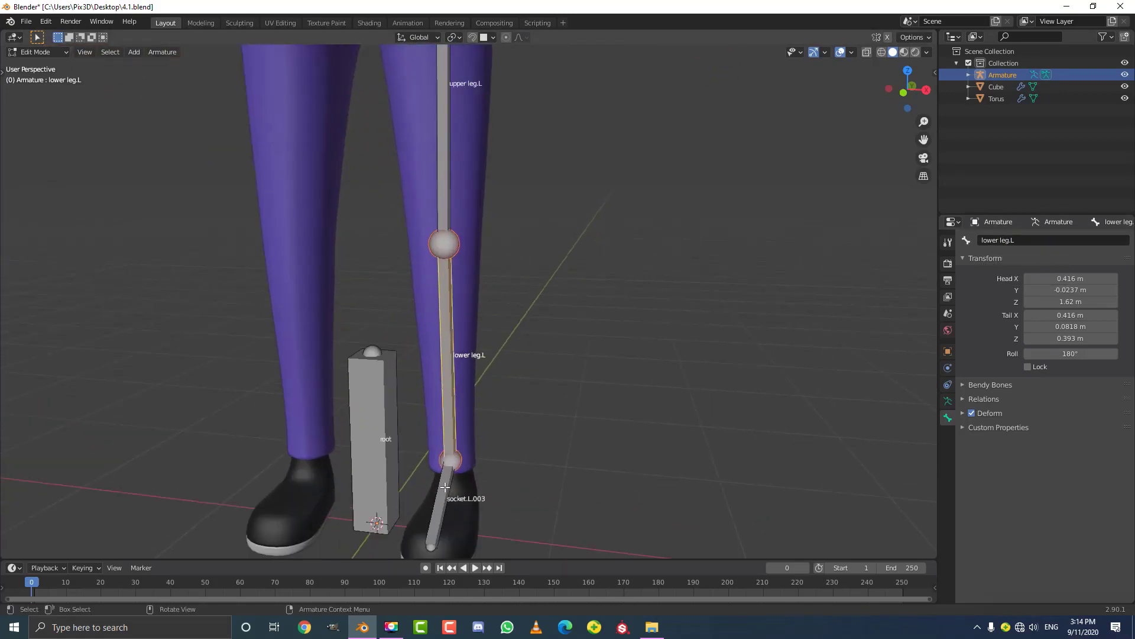
{"action": "left_click", "coordinate": [445, 486]}
{"action": "scroll", "coordinate": [445, 486], "scroll_direction": "down", "scroll_amount": 3}
{"action": "left_click", "coordinate": [1029, 236]}
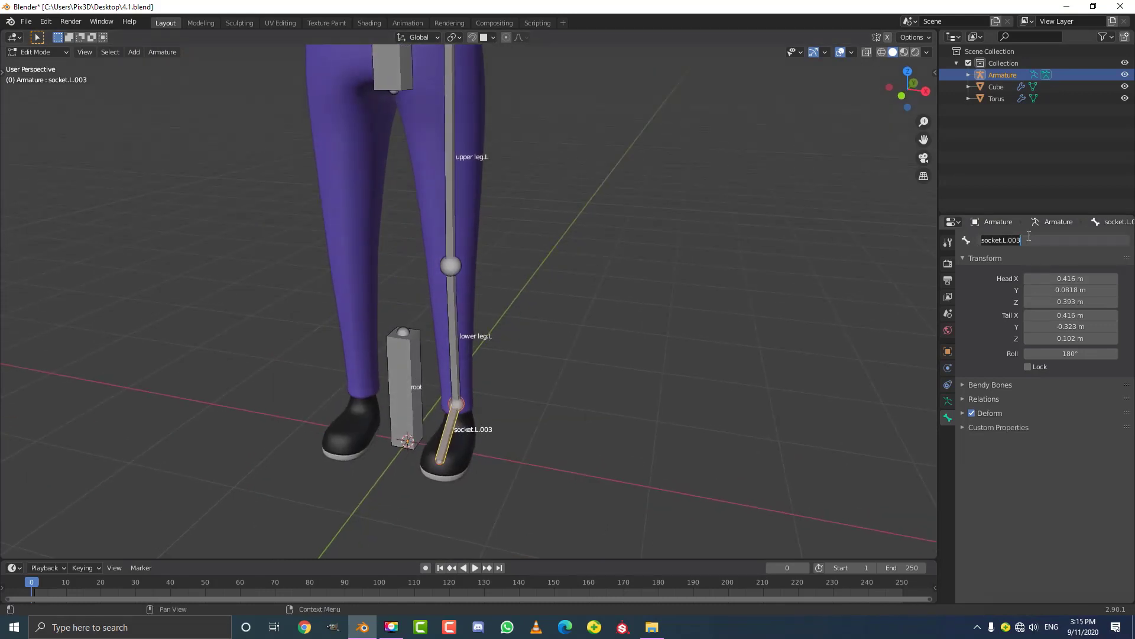
{"action": "type", "text": "foot.L"}
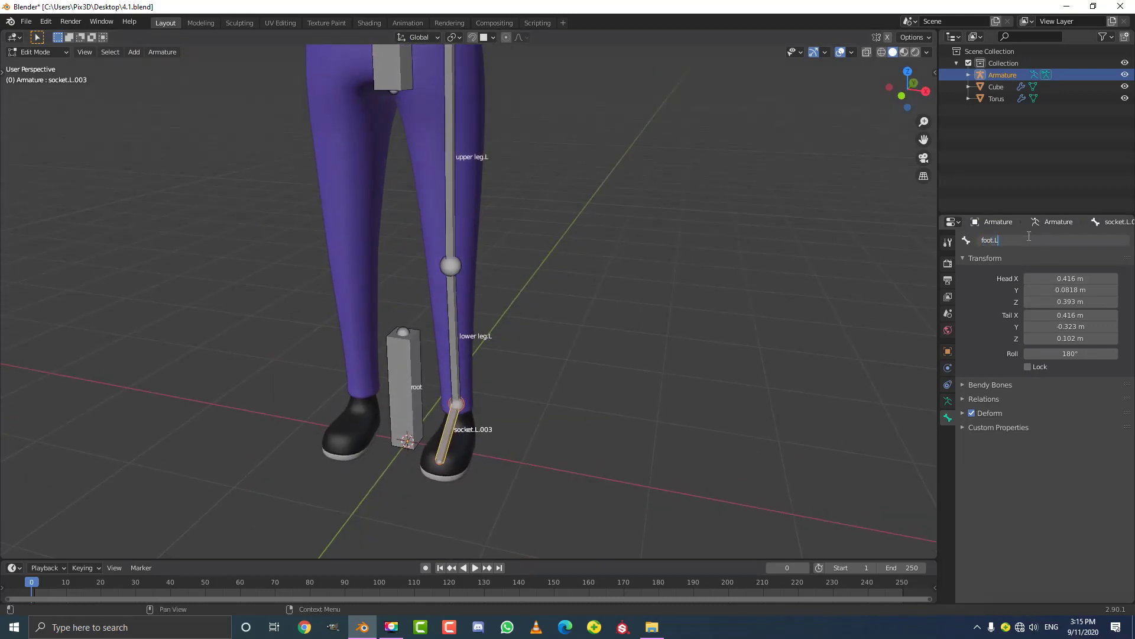
{"action": "key", "text": "Return"}
Step: Examine the left leg's bone chain from several angles and in side view
{"action": "middle_click_drag", "start_coordinate": [551, 316], "coordinate": [438, 432]}
{"action": "left_click", "coordinate": [457, 173]}
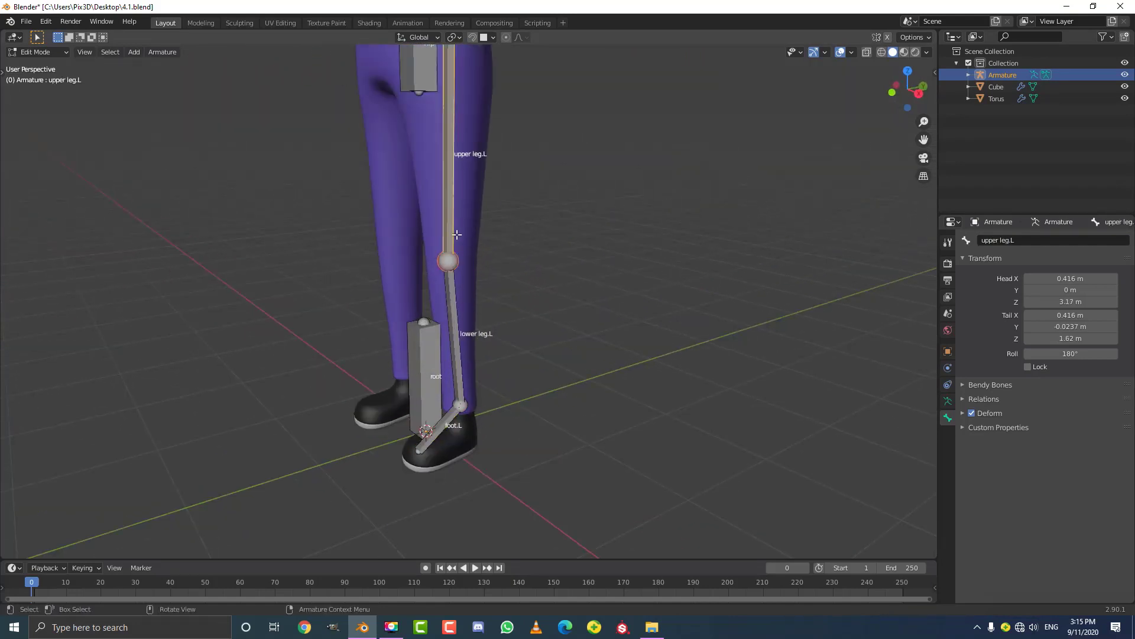
{"action": "middle_click_drag", "start_coordinate": [459, 241], "coordinate": [469, 270]}
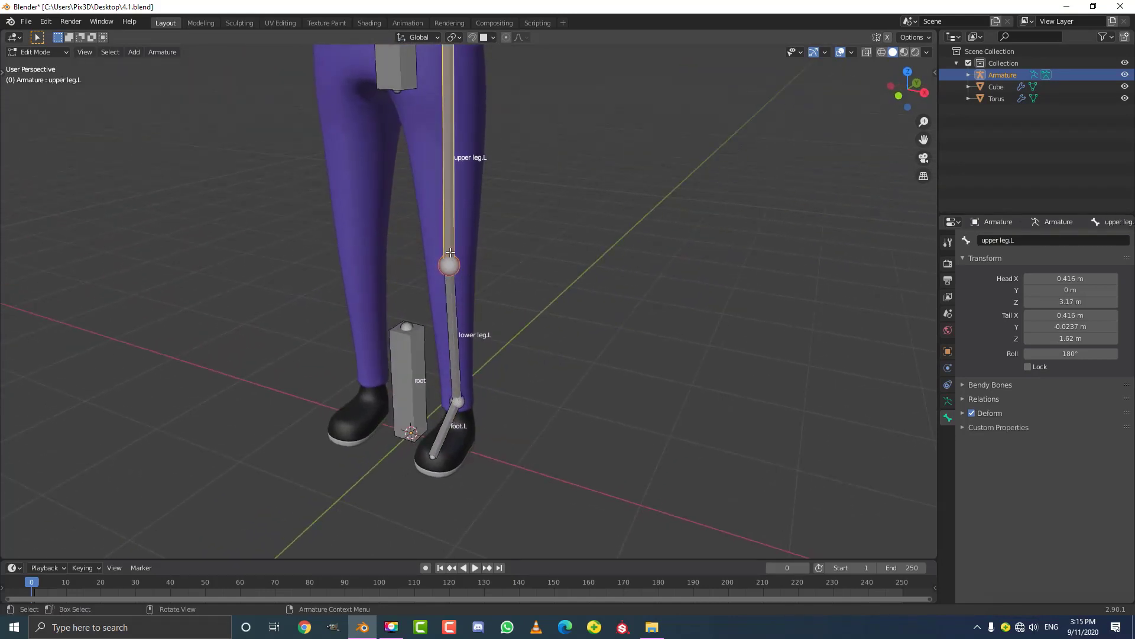
{"action": "scroll", "coordinate": [547, 276], "scroll_direction": "down", "scroll_amount": 2}
{"action": "scroll", "coordinate": [466, 384], "scroll_direction": "up", "scroll_amount": 3}
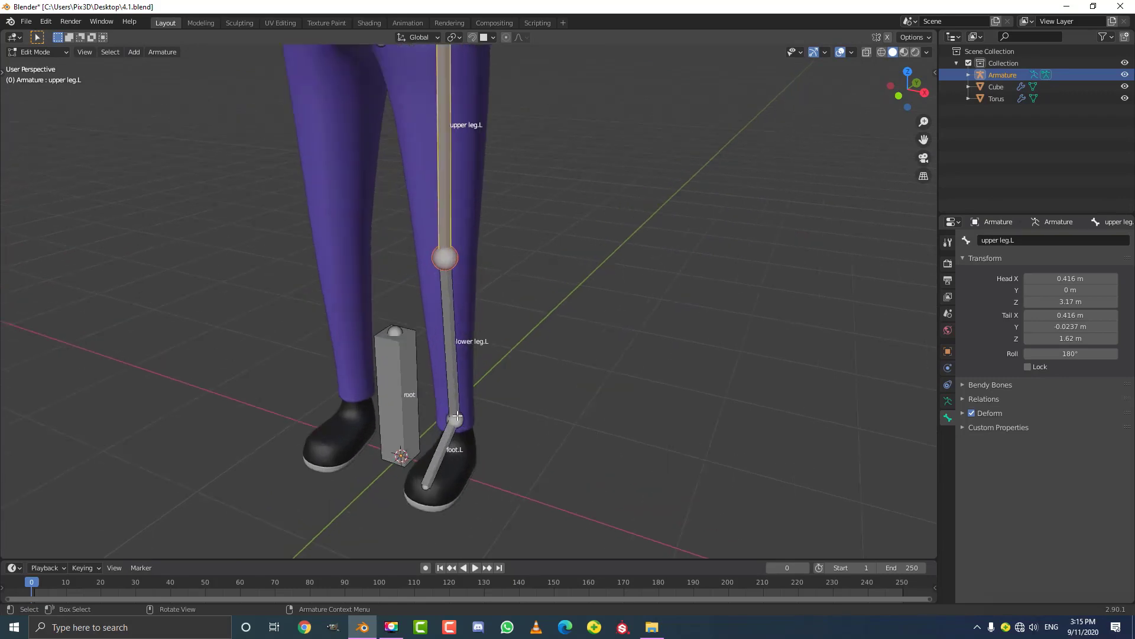
{"action": "key", "text": "KP_3"}
{"action": "scroll", "coordinate": [474, 370], "scroll_direction": "up", "scroll_amount": 4}
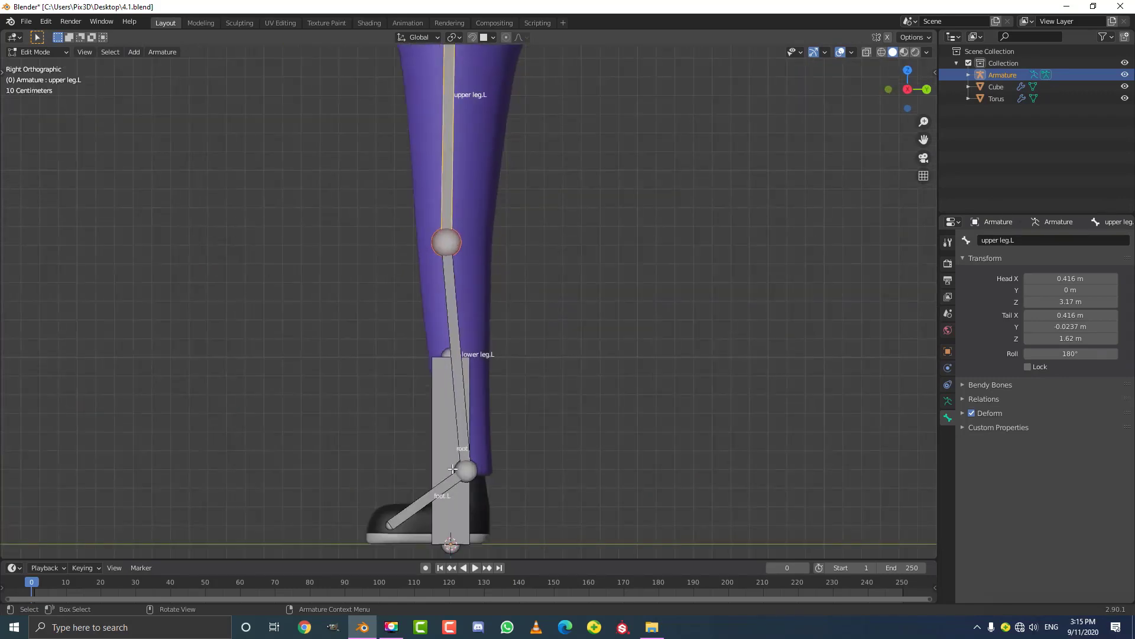
Step: Extrude a bone from the ankle end of lower leg.L about 0.55 m backward along global Y
{"action": "left_click", "coordinate": [475, 370]}
{"action": "scroll", "coordinate": [474, 368], "scroll_direction": "down", "scroll_amount": 3}
{"action": "middle_click_drag", "start_coordinate": [474, 368], "coordinate": [499, 366]}
{"action": "scroll", "coordinate": [499, 367], "scroll_direction": "up", "scroll_amount": 2}
{"action": "key", "text": "KP_3"}
{"action": "scroll", "coordinate": [500, 369], "scroll_direction": "up", "scroll_amount": 2}
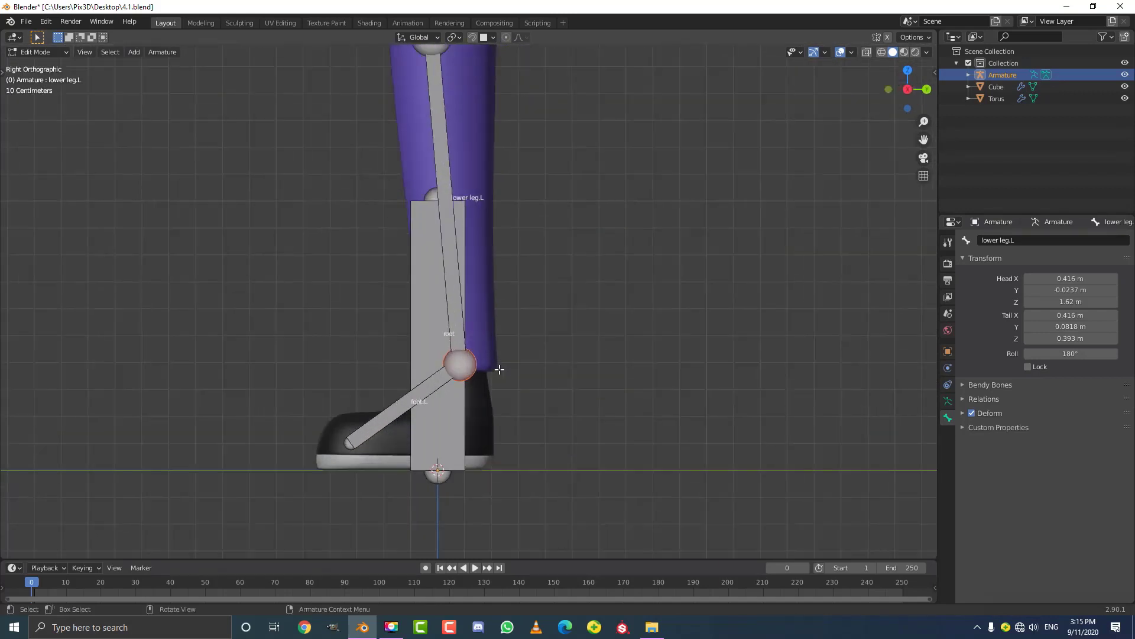
{"action": "key", "text": "e"}
{"action": "key", "text": "y"}
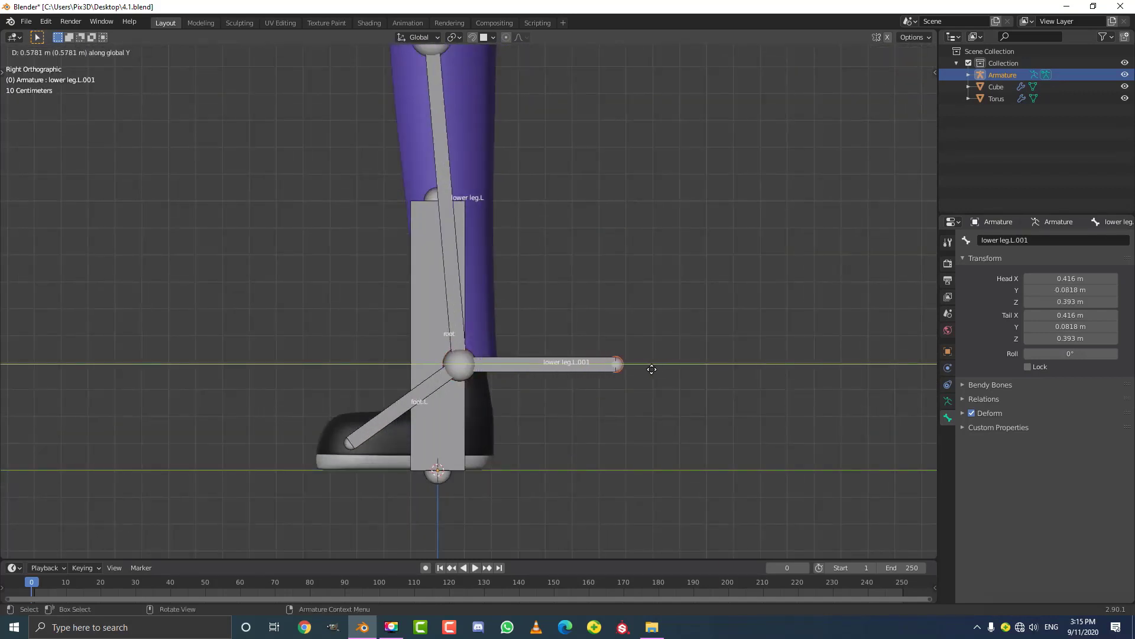
{"action": "left_click", "coordinate": [643, 369]}
Step: Detach the new backward-pointing ankle bone from lower leg.L with the Disconnect Bone option
{"action": "scroll", "coordinate": [644, 369], "scroll_direction": "down", "scroll_amount": 2}
{"action": "middle_click_drag", "start_coordinate": [644, 369], "coordinate": [562, 413]}
{"action": "scroll", "coordinate": [509, 322], "scroll_direction": "up", "scroll_amount": 3}
{"action": "left_click", "coordinate": [503, 324]}
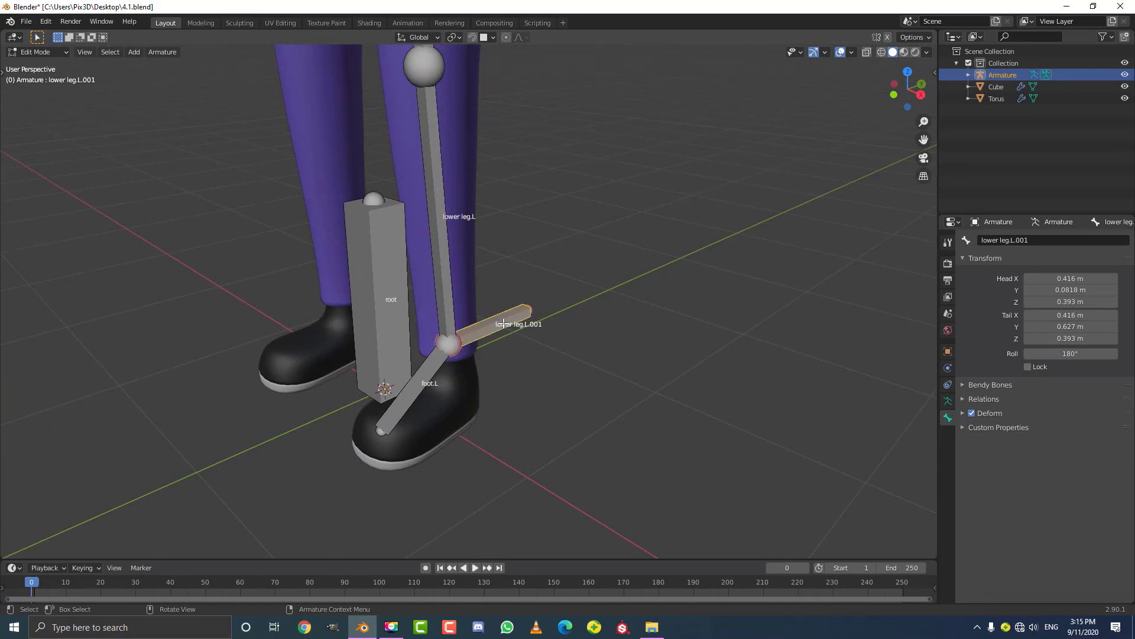
{"action": "scroll", "coordinate": [535, 313], "scroll_direction": "up", "scroll_amount": 2}
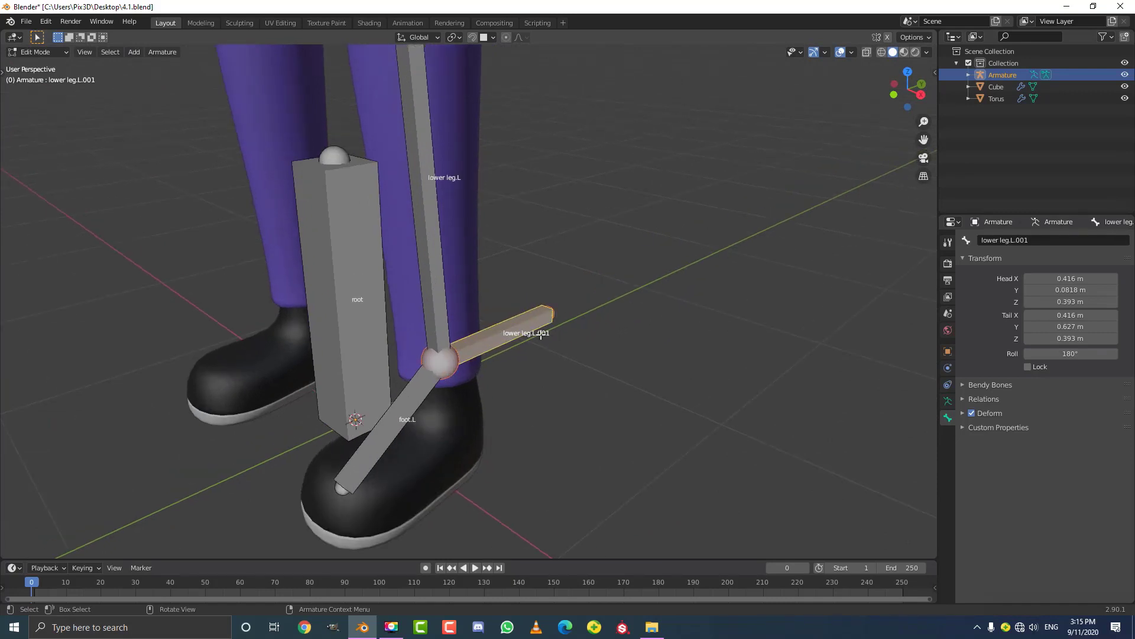
{"action": "key", "text": "alt+p"}
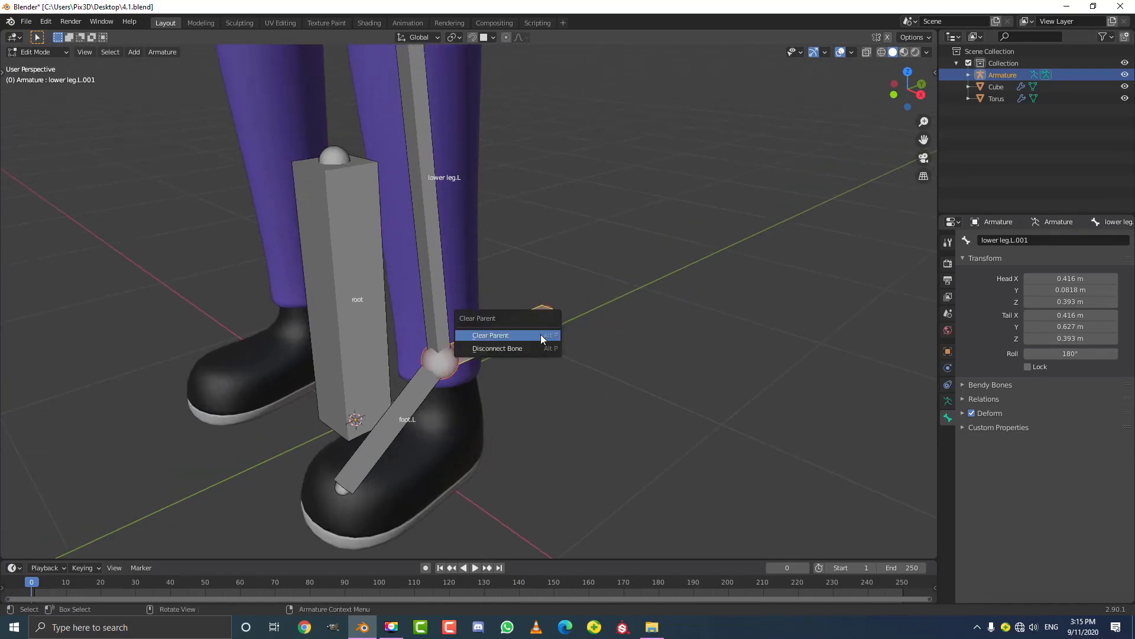
{"action": "left_click", "coordinate": [513, 351]}
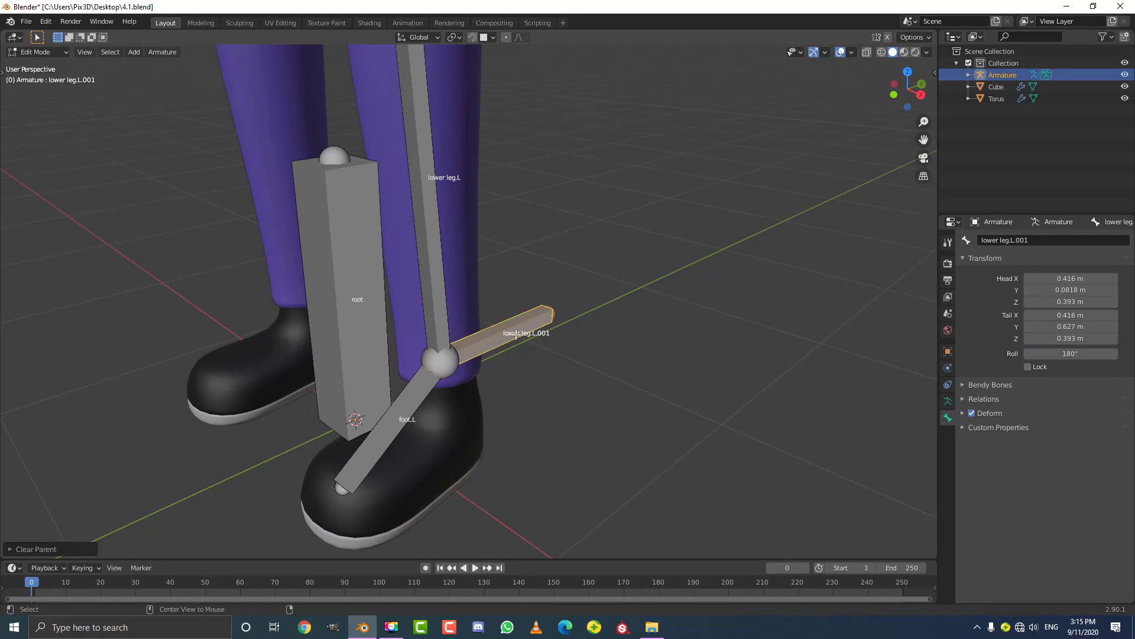
Step: Clear the parent of the backward-pointing ankle bone so it is independent of lower leg.L
{"action": "key", "text": "alt+p"}
{"action": "left_click", "coordinate": [497, 320]}
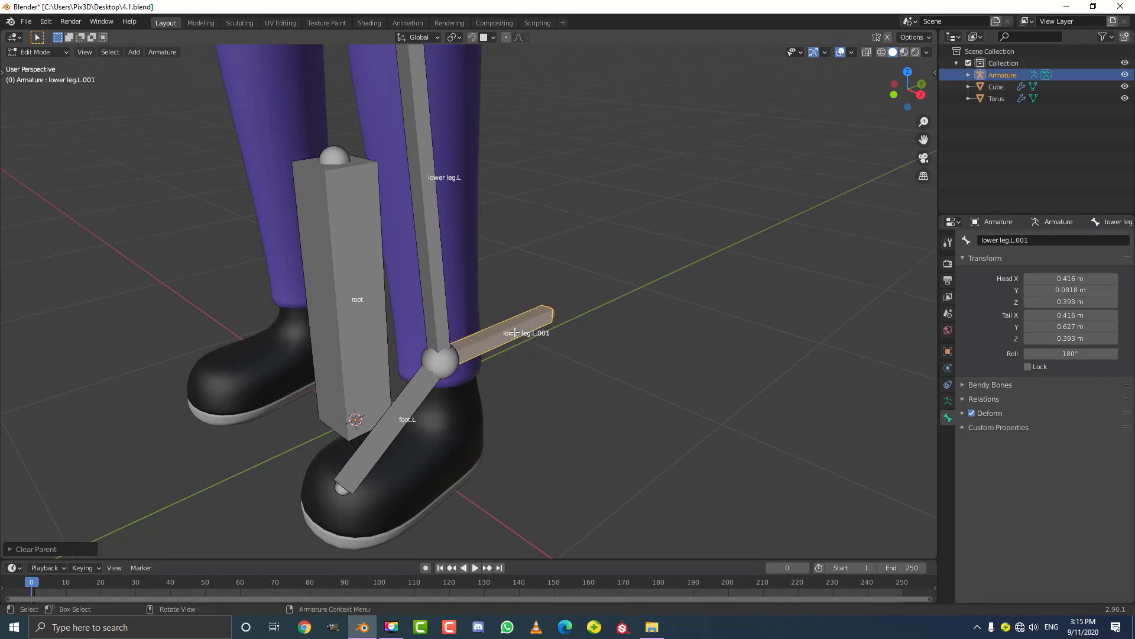
{"action": "key", "text": "g"}
{"action": "key", "text": "Escape"}
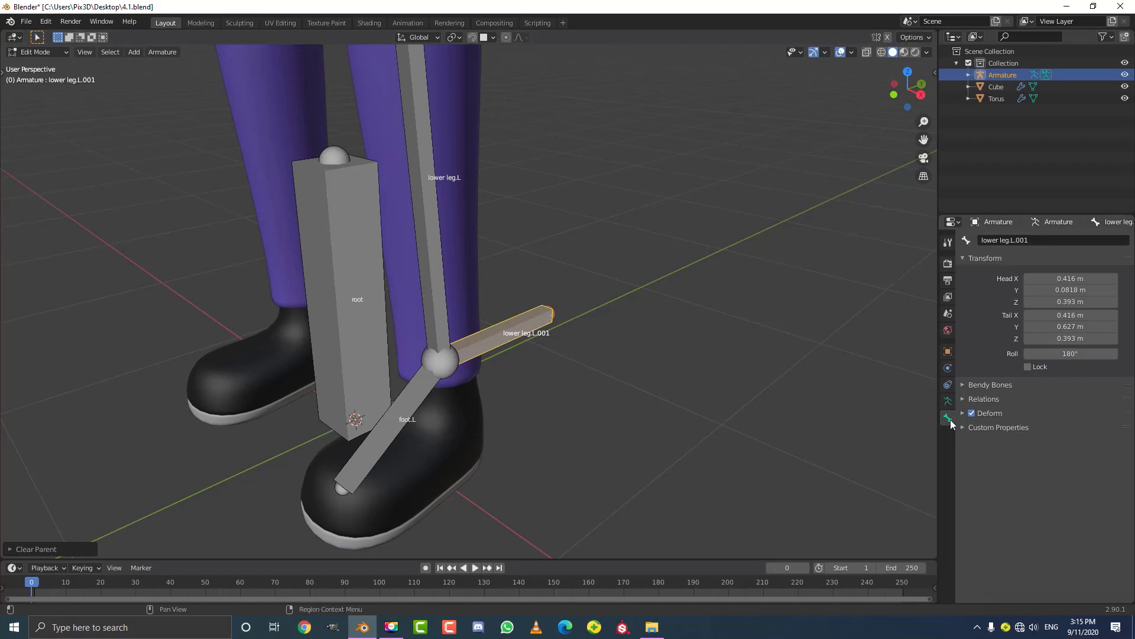
Step: Rename the backward-pointing ankle bone as footIK.L
{"action": "left_click", "coordinate": [994, 240]}
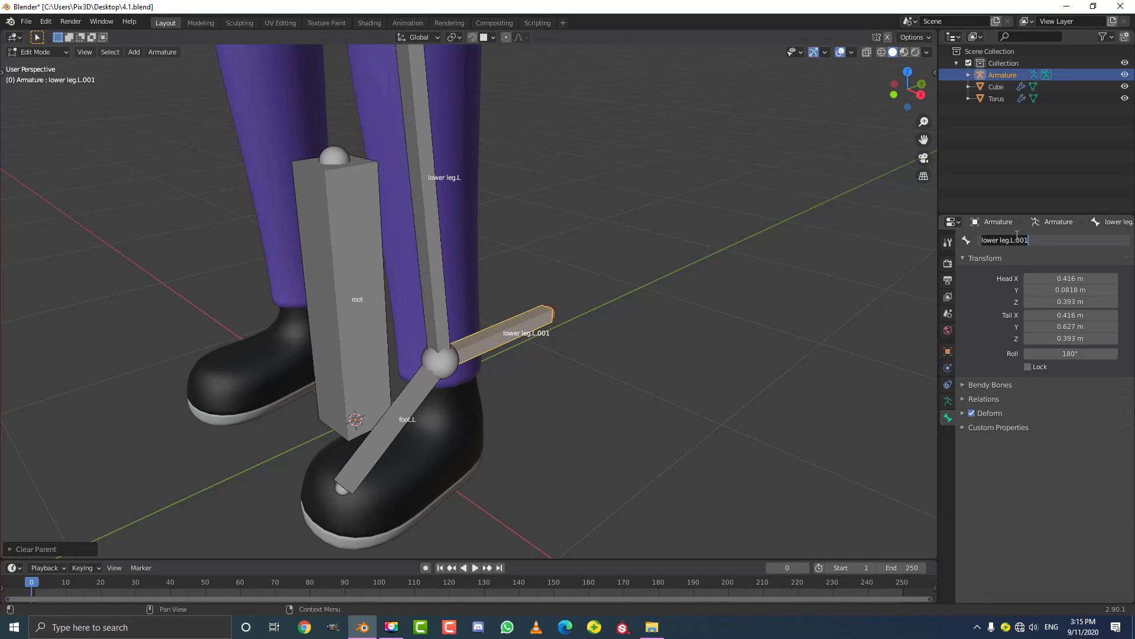
{"action": "type", "text": "footIK"}
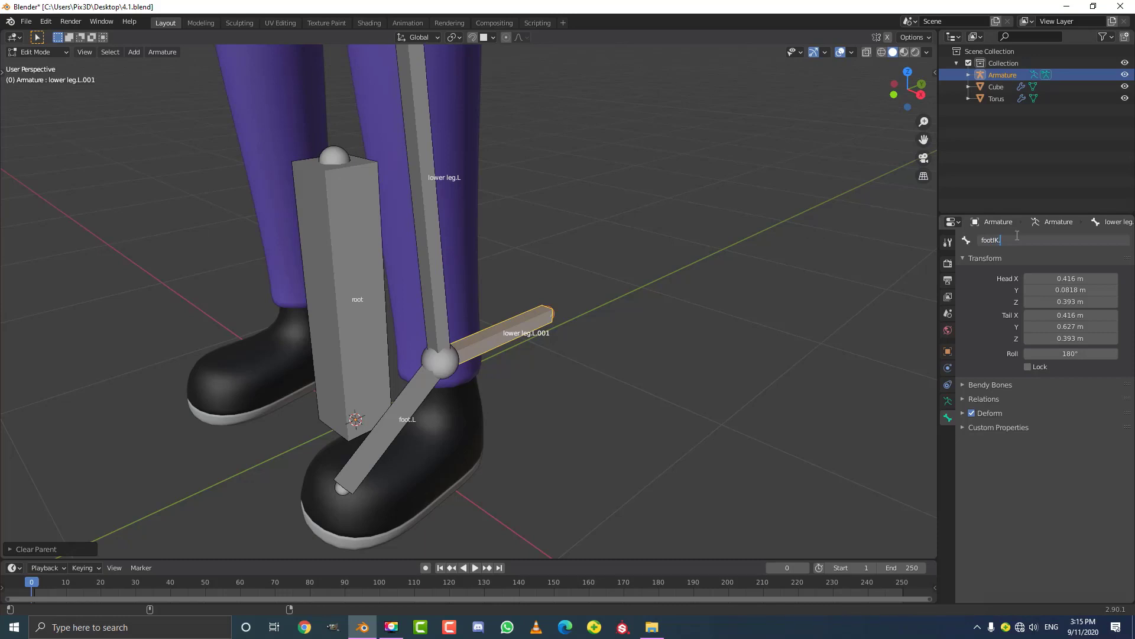
{"action": "type", "text": ".L"}
{"action": "key", "text": "Return"}
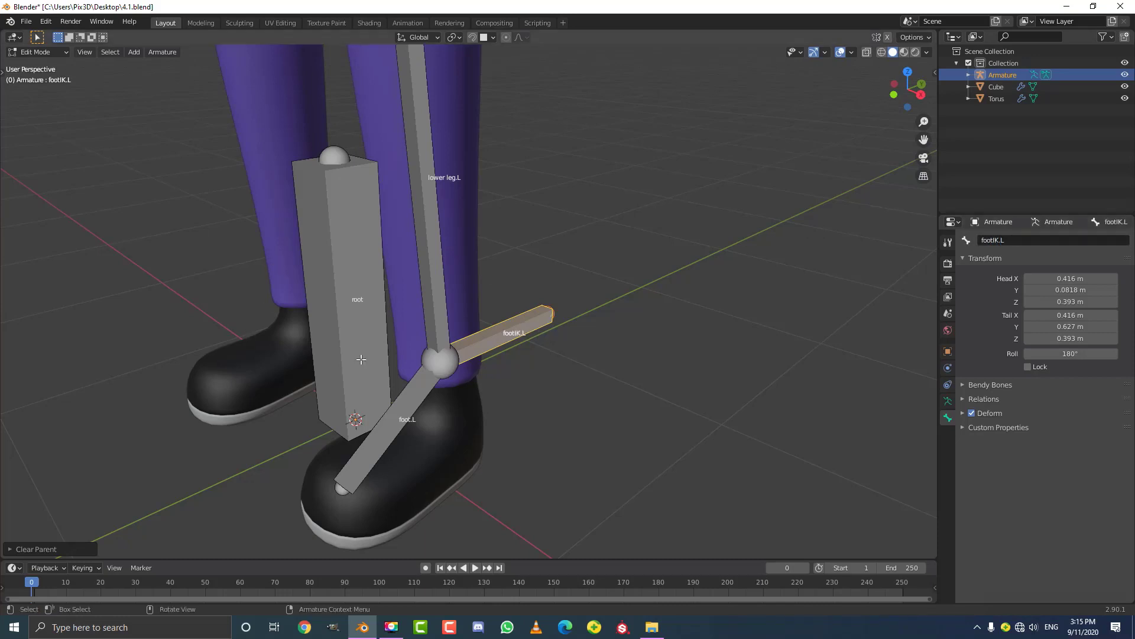
Step: In Pose Mode, add an Inverse Kinematics constraint to lower leg.L with footIK.L as its target bone
{"action": "scroll", "coordinate": [498, 365], "scroll_direction": "down", "scroll_amount": 3}
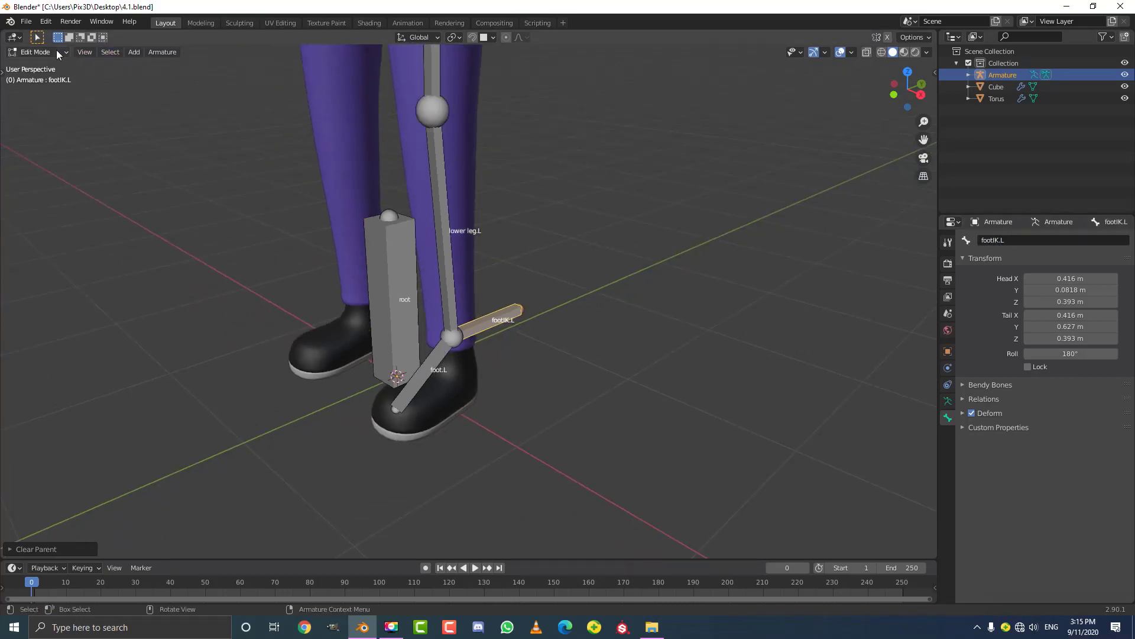
{"action": "left_click", "coordinate": [30, 50]}
{"action": "left_click", "coordinate": [37, 92]}
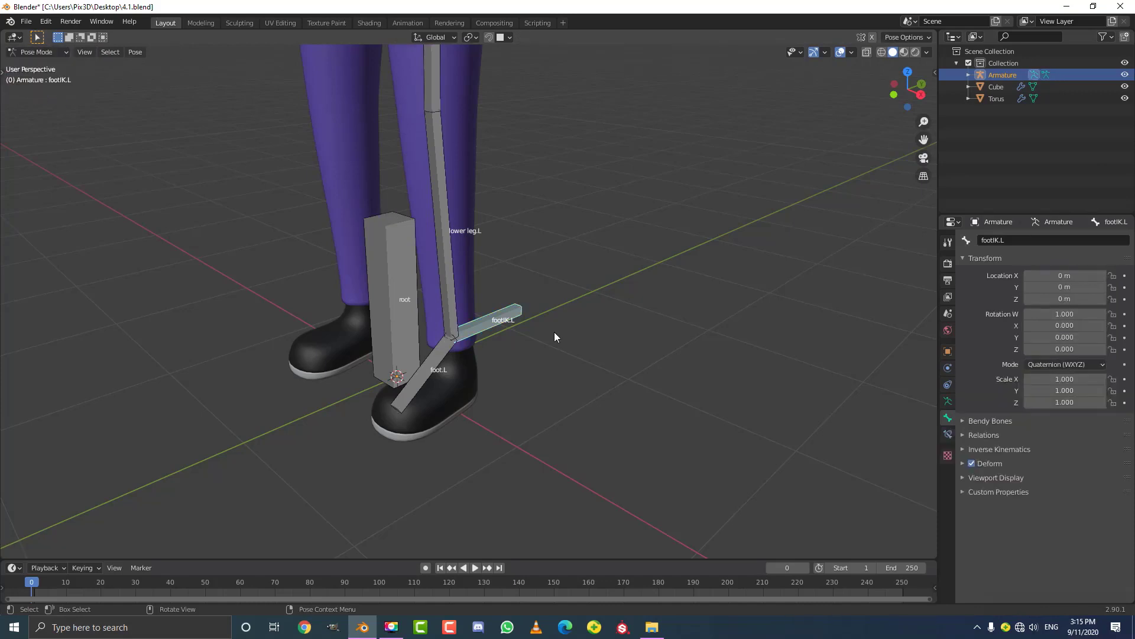
{"action": "scroll", "coordinate": [485, 329], "scroll_direction": "up", "scroll_amount": 2}
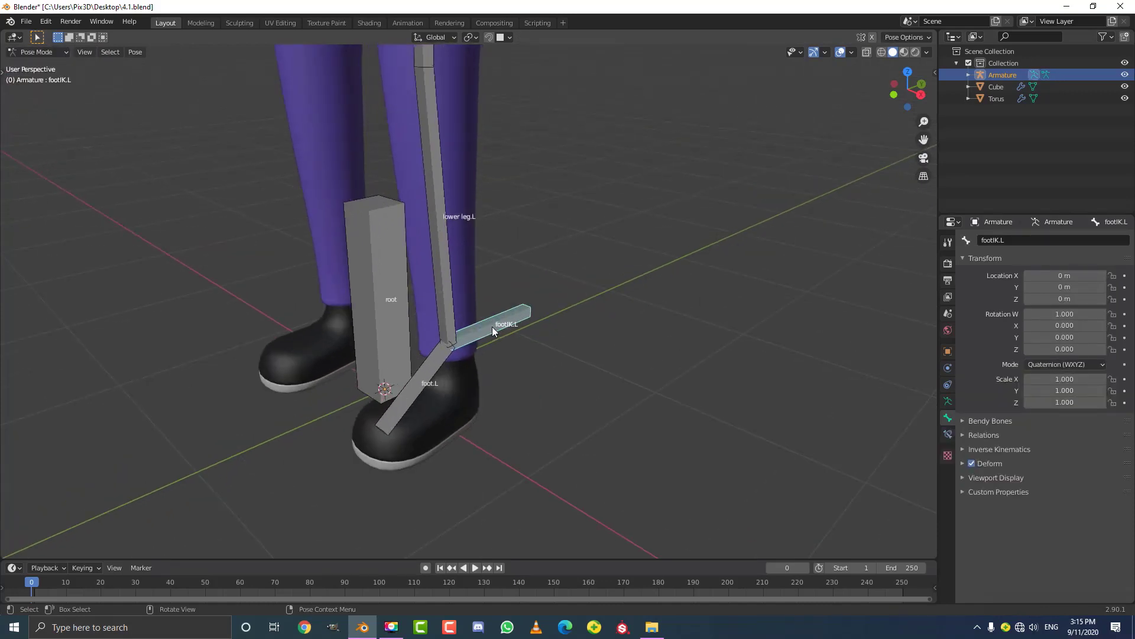
{"action": "key", "text": "g"}
{"action": "key", "text": "Escape"}
{"action": "left_click", "coordinate": [435, 190], "text": "shift"}
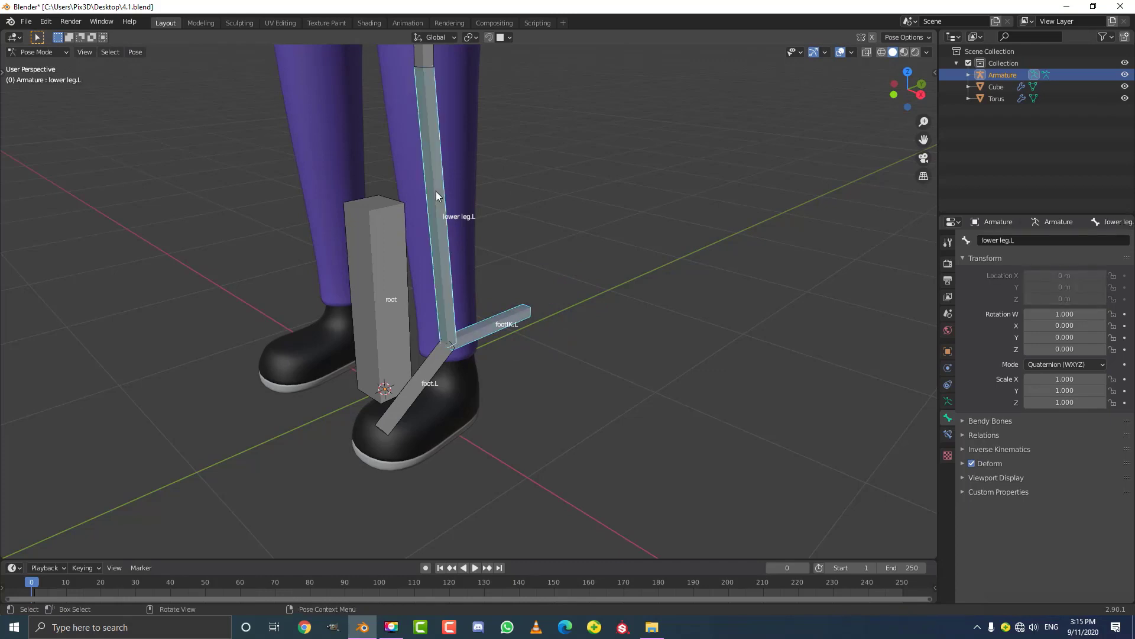
{"action": "left_click", "coordinate": [514, 322]}
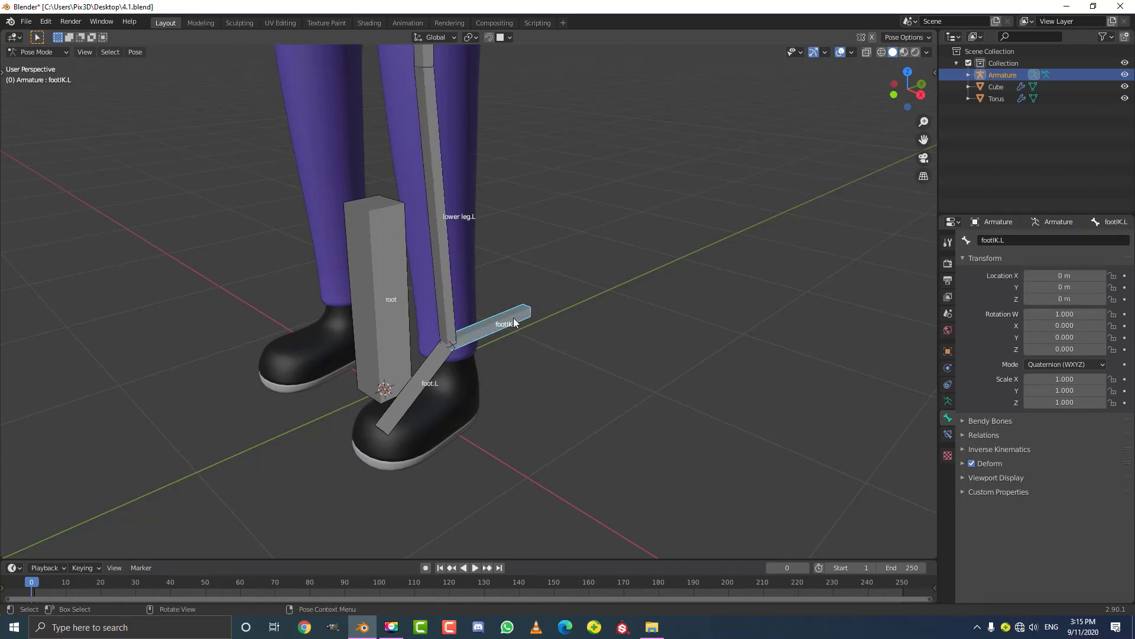
{"action": "left_click", "coordinate": [437, 241], "text": "shift"}
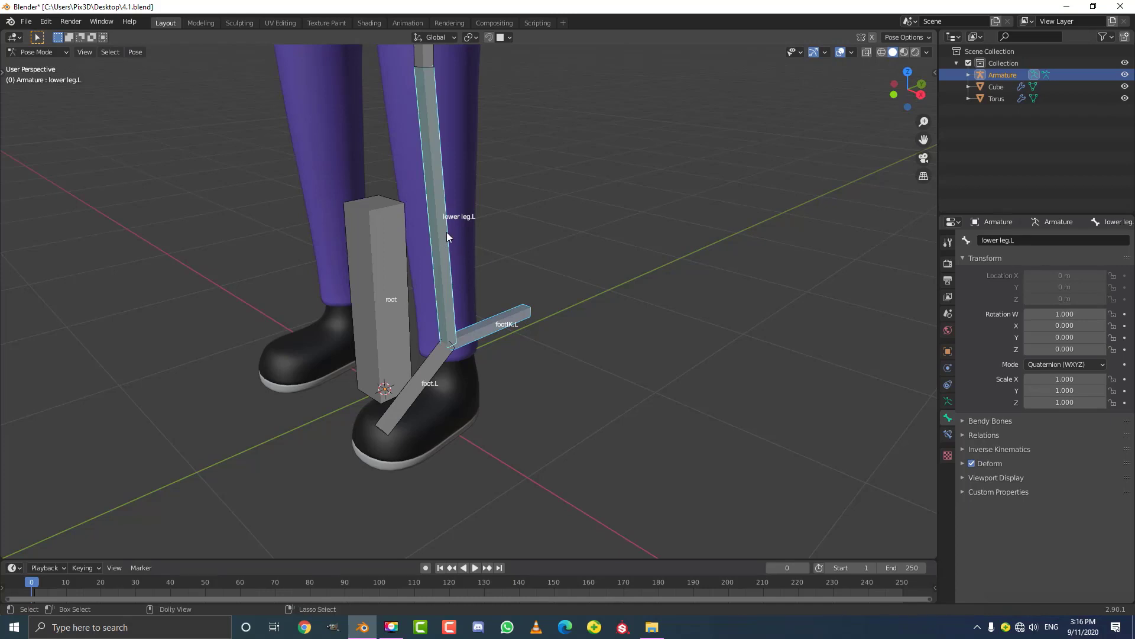
{"action": "key", "text": "ctrl+shift+c"}
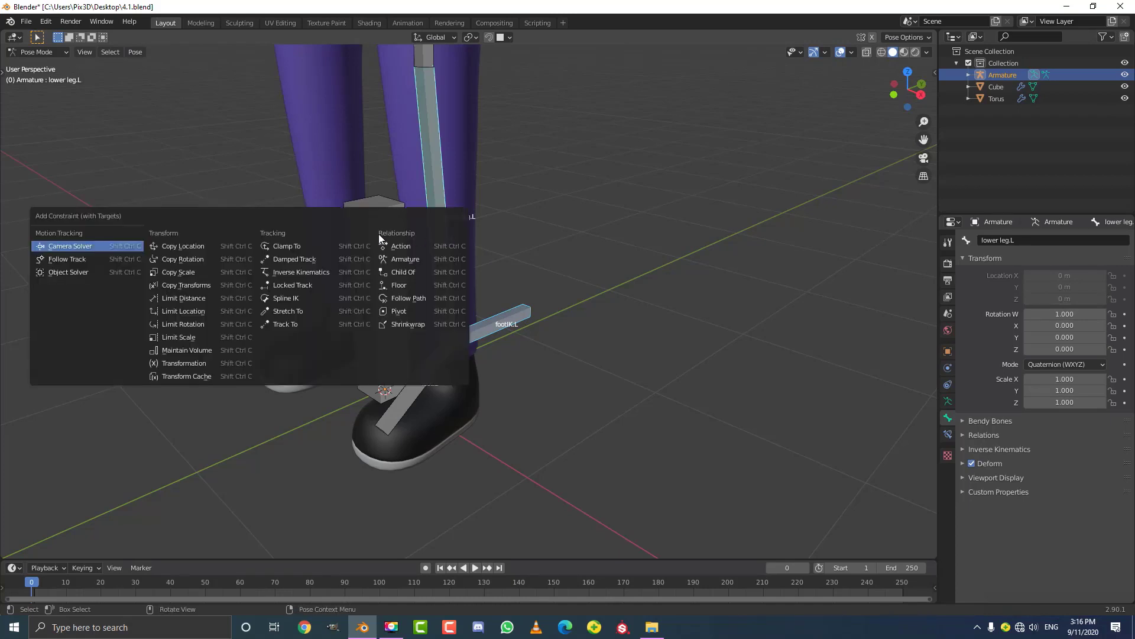
{"action": "left_click", "coordinate": [294, 272]}
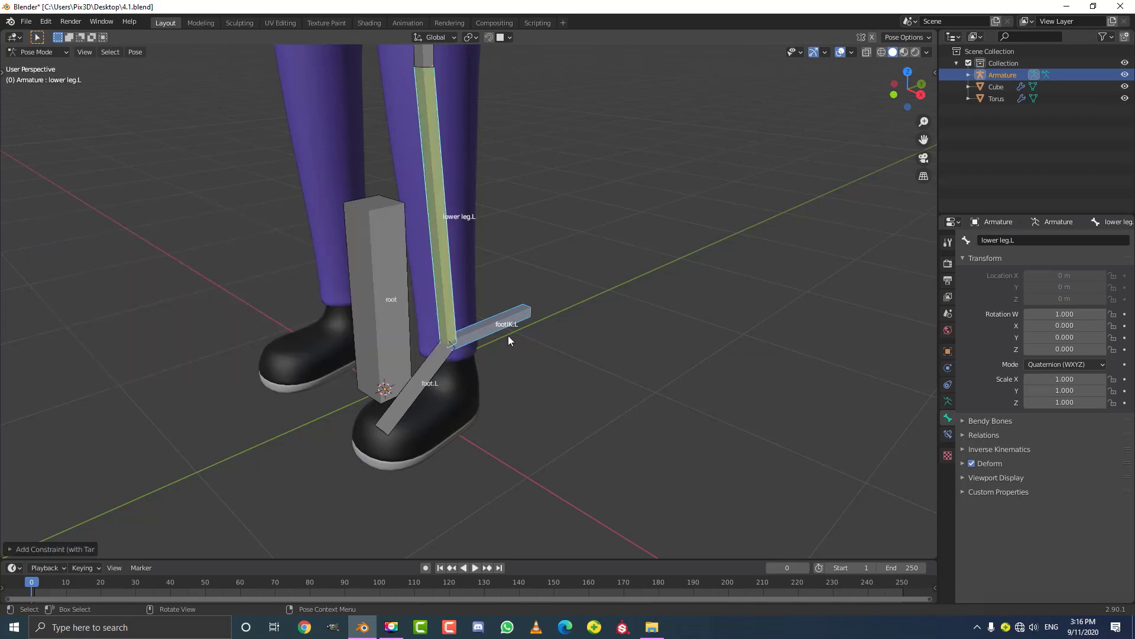
Step: Set the chain length of lower leg.L's IK constraint to 2
{"action": "left_click", "coordinate": [442, 242]}
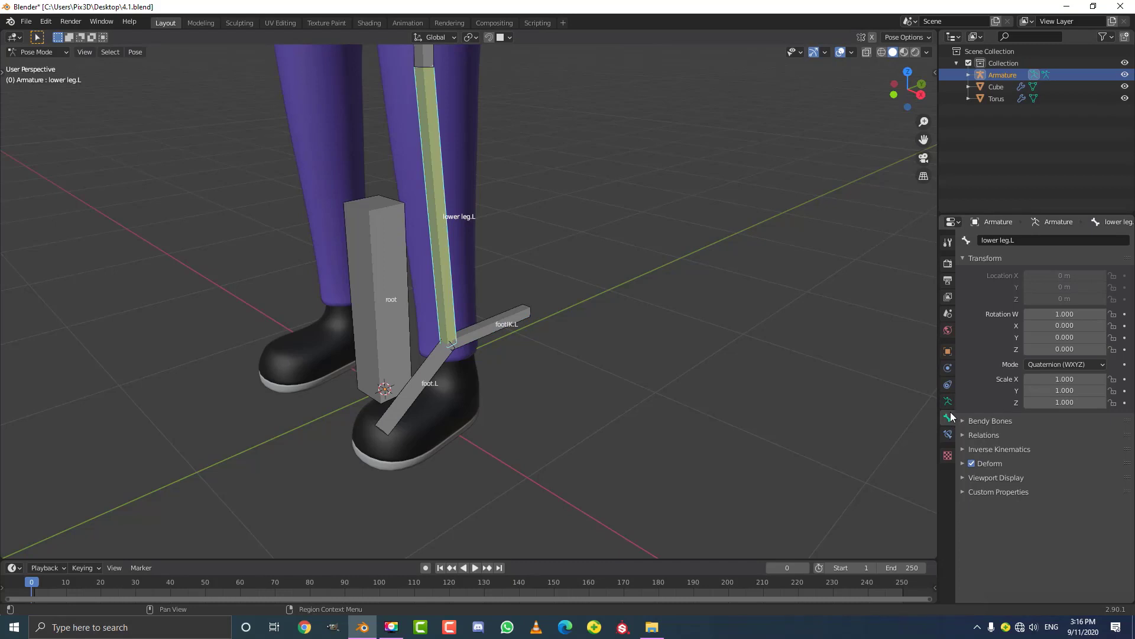
{"action": "left_click", "coordinate": [948, 434]}
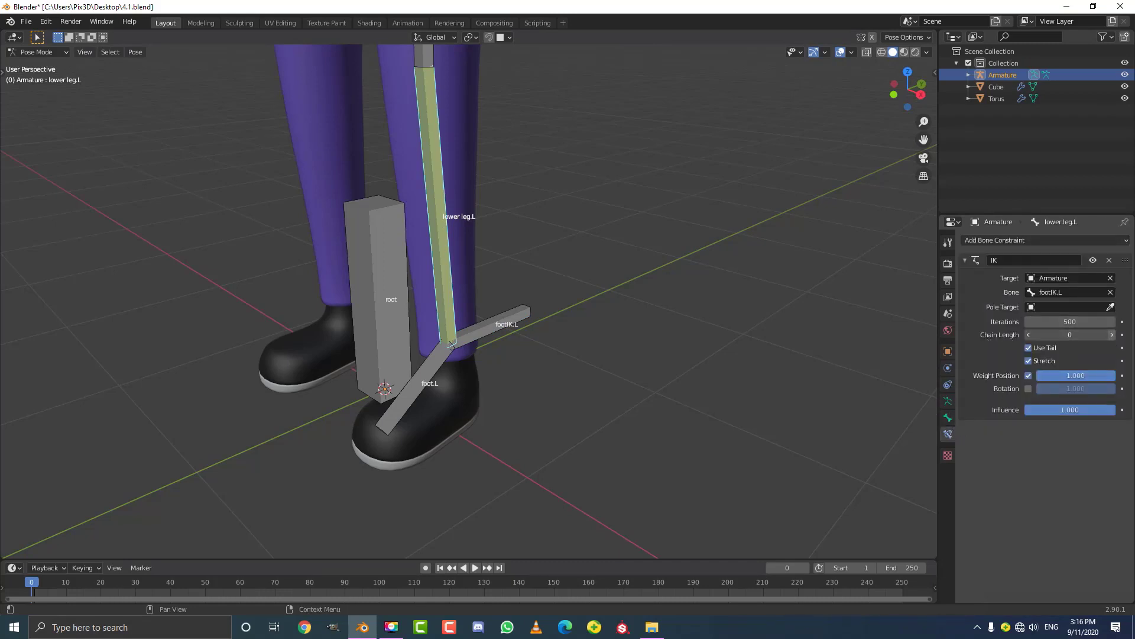
{"action": "left_click", "coordinate": [1112, 335]}
{"action": "left_click", "coordinate": [1112, 334]}
Step: Test the left leg's IK by moving and rotating footIK.L, cancelling each transform
{"action": "scroll", "coordinate": [437, 308], "scroll_direction": "down", "scroll_amount": 3}
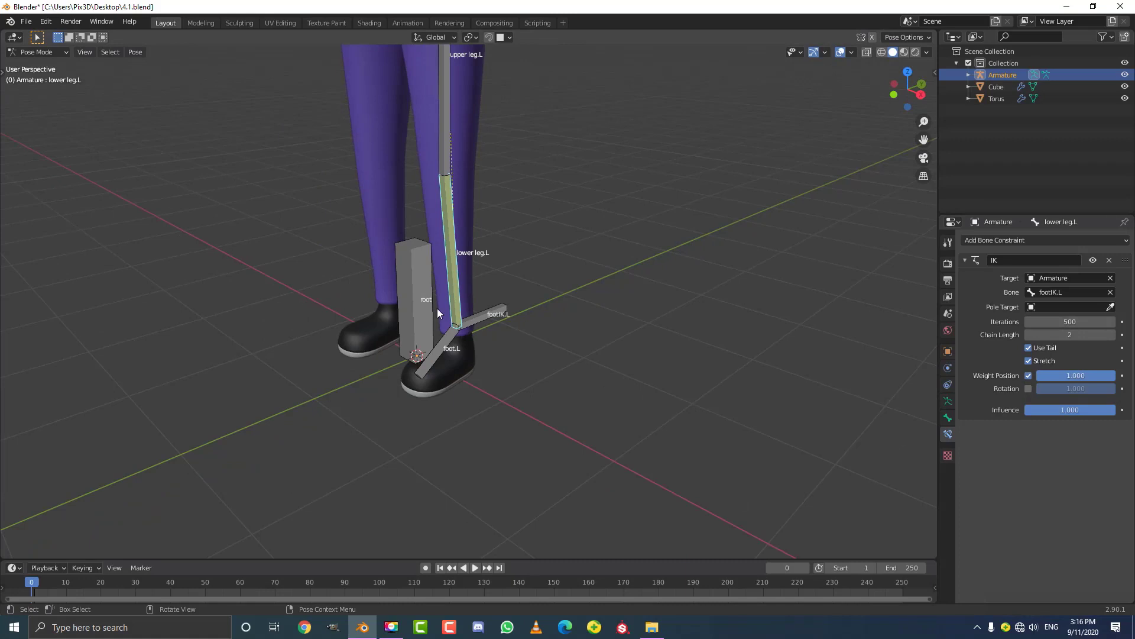
{"action": "left_click", "coordinate": [499, 312]}
{"action": "middle_click_drag", "start_coordinate": [497, 321], "coordinate": [499, 365], "text": "shift"}
{"action": "scroll", "coordinate": [498, 366], "scroll_direction": "up", "scroll_amount": 2}
{"action": "scroll", "coordinate": [494, 385], "scroll_direction": "down", "scroll_amount": 2}
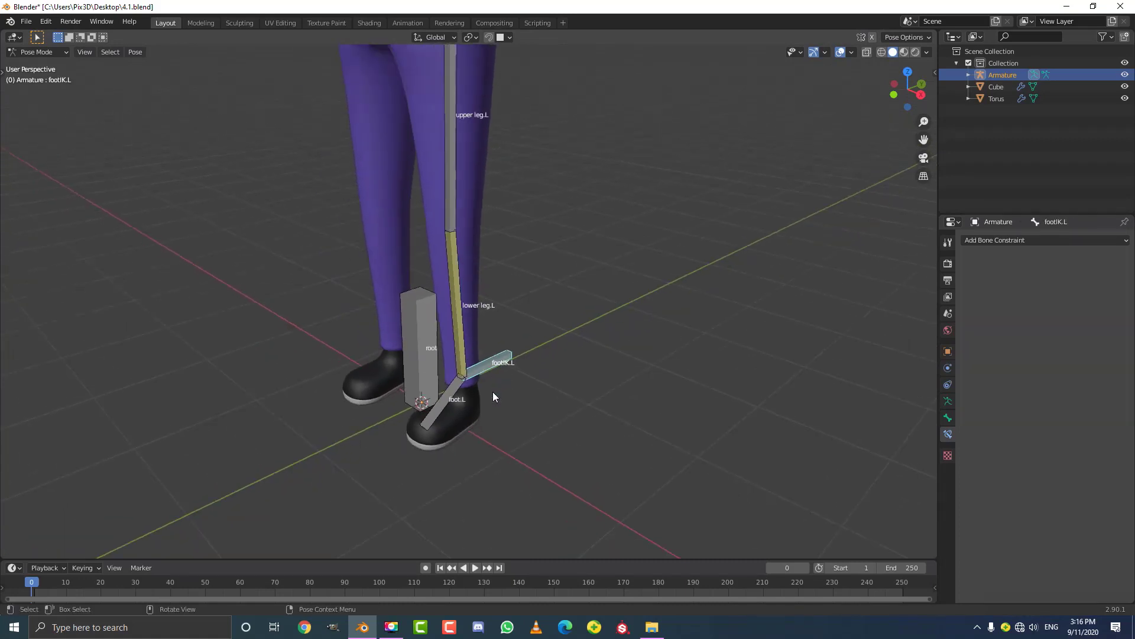
{"action": "key", "text": "g"}
{"action": "right_click", "coordinate": [462, 318]}
{"action": "scroll", "coordinate": [550, 322], "scroll_direction": "down", "scroll_amount": 4}
{"action": "key", "text": "g"}
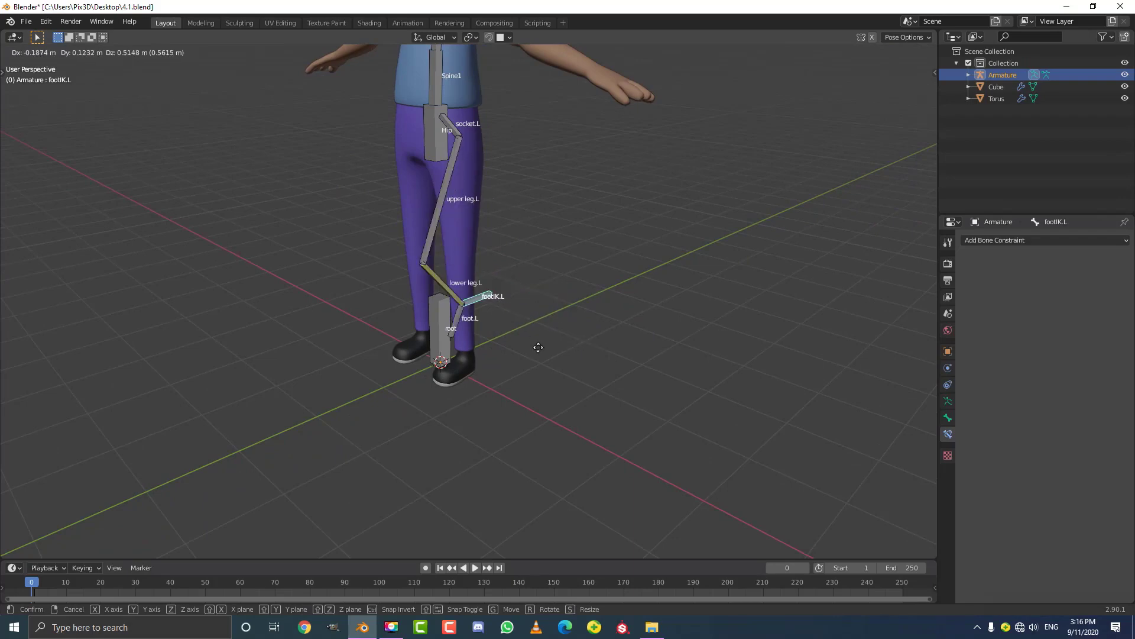
{"action": "left_click", "coordinate": [537, 354]}
{"action": "middle_click_drag", "start_coordinate": [537, 354], "coordinate": [514, 355]}
{"action": "key", "text": "r"}
{"action": "right_click", "coordinate": [506, 385]}
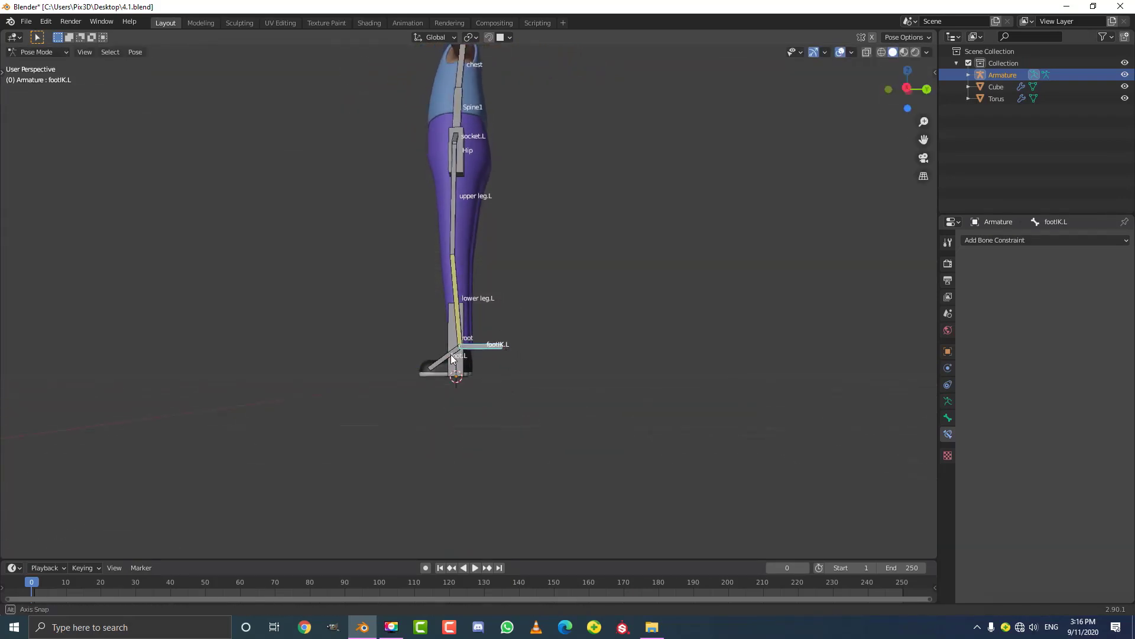
Step: In Edit Mode, parent foot.L to footIK.L with the Keep Offset option
{"action": "middle_click_drag", "start_coordinate": [169, 207], "coordinate": [215, 218]}
{"action": "left_click", "coordinate": [42, 53]}
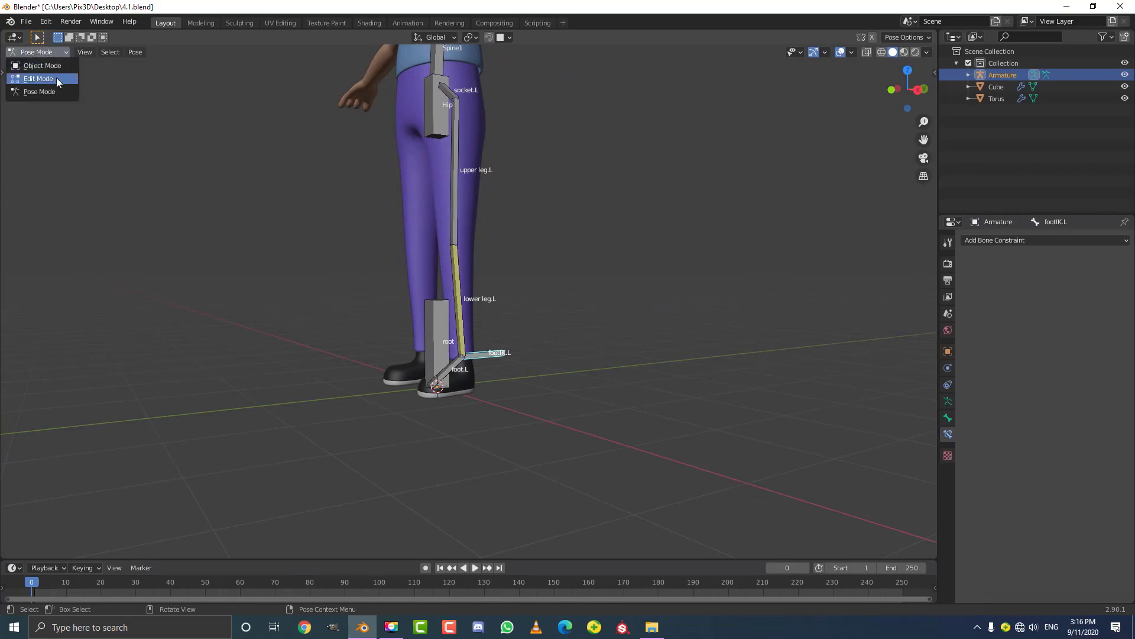
{"action": "left_click", "coordinate": [56, 77]}
{"action": "scroll", "coordinate": [479, 332], "scroll_direction": "up", "scroll_amount": 5}
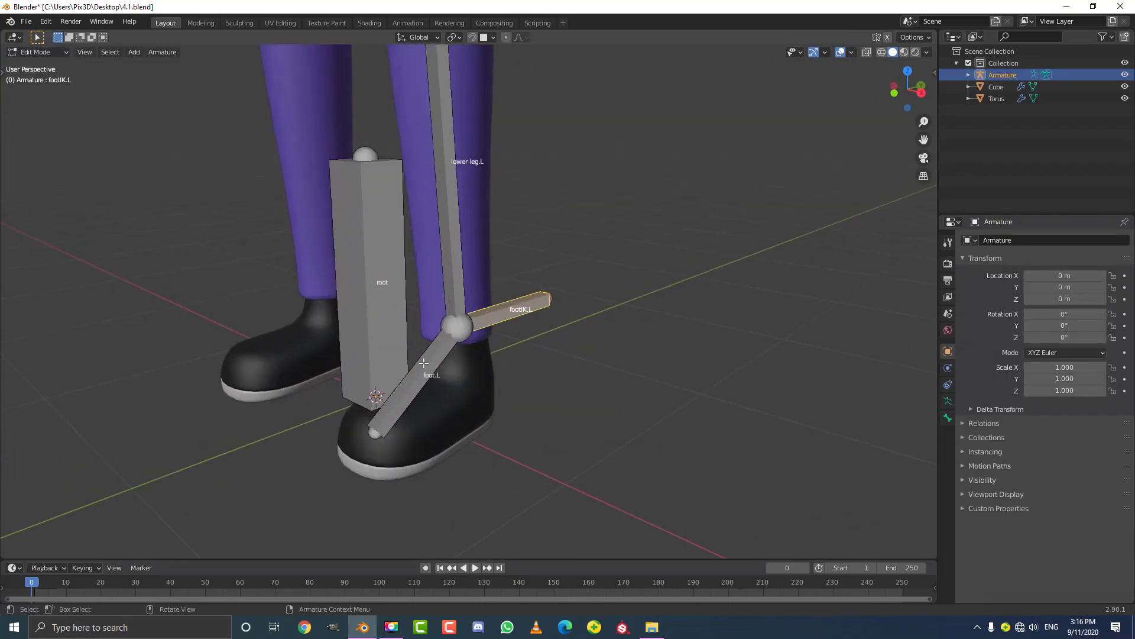
{"action": "left_click", "coordinate": [424, 362]}
{"action": "mouse_move", "coordinate": [424, 362]}
{"action": "middle_mouse_down"}
{"action": "mouse_move", "coordinate": [435, 369]}
{"action": "mouse_move", "coordinate": [408, 357]}
{"action": "mouse_move", "coordinate": [423, 360]}
{"action": "middle_mouse_up"}
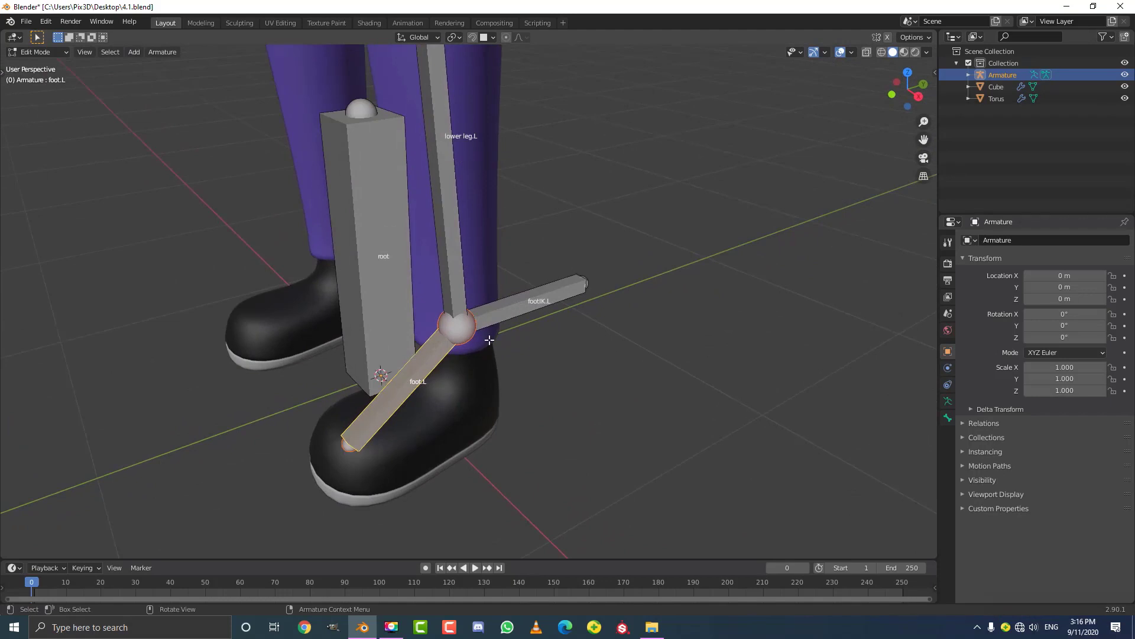
{"action": "left_click", "coordinate": [537, 298], "text": "shift"}
{"action": "scroll", "coordinate": [513, 310], "scroll_direction": "up", "scroll_amount": 2}
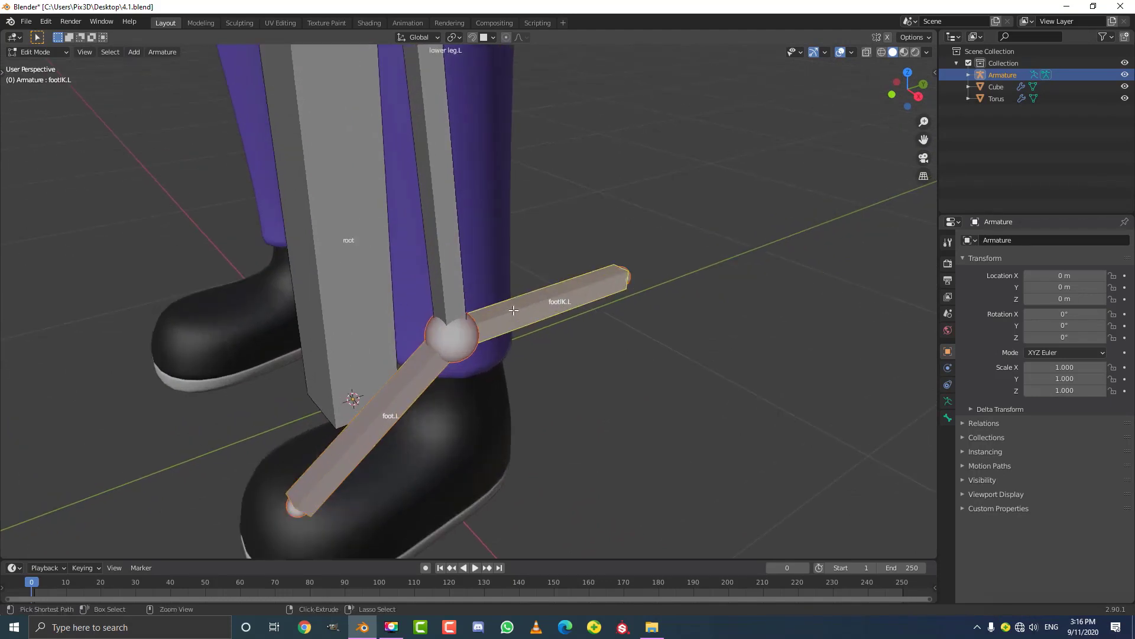
{"action": "key", "text": "ctrl+p"}
{"action": "left_click", "coordinate": [511, 323]}
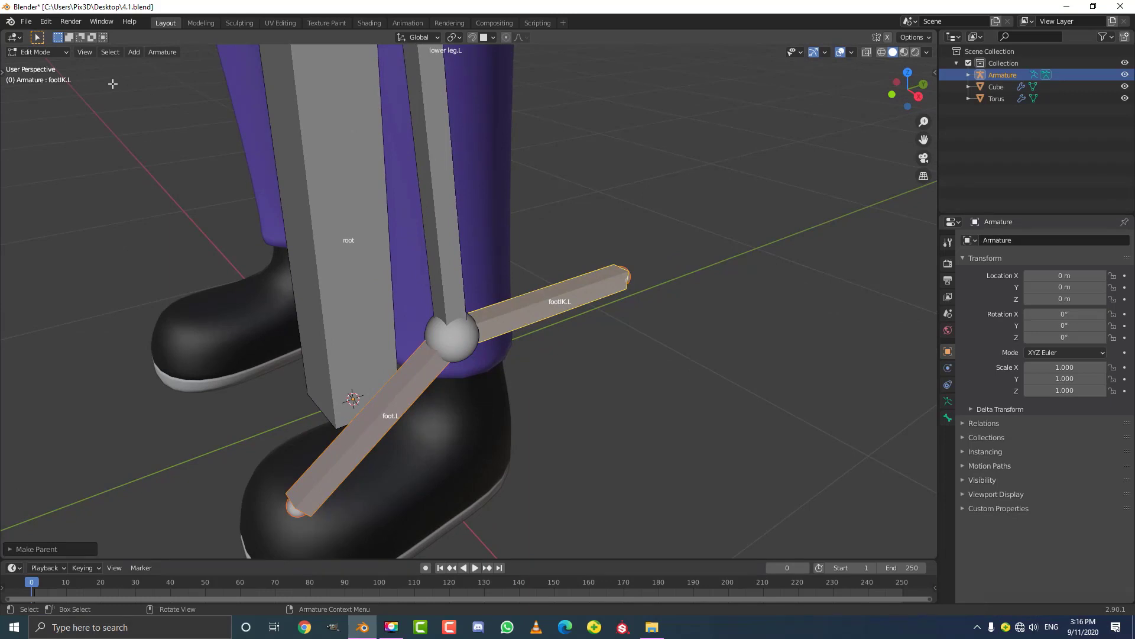
Step: In Pose Mode, test moving footIK.L together with its child foot bone, cancelling the moves
{"action": "left_click", "coordinate": [48, 56]}
{"action": "left_click", "coordinate": [37, 87]}
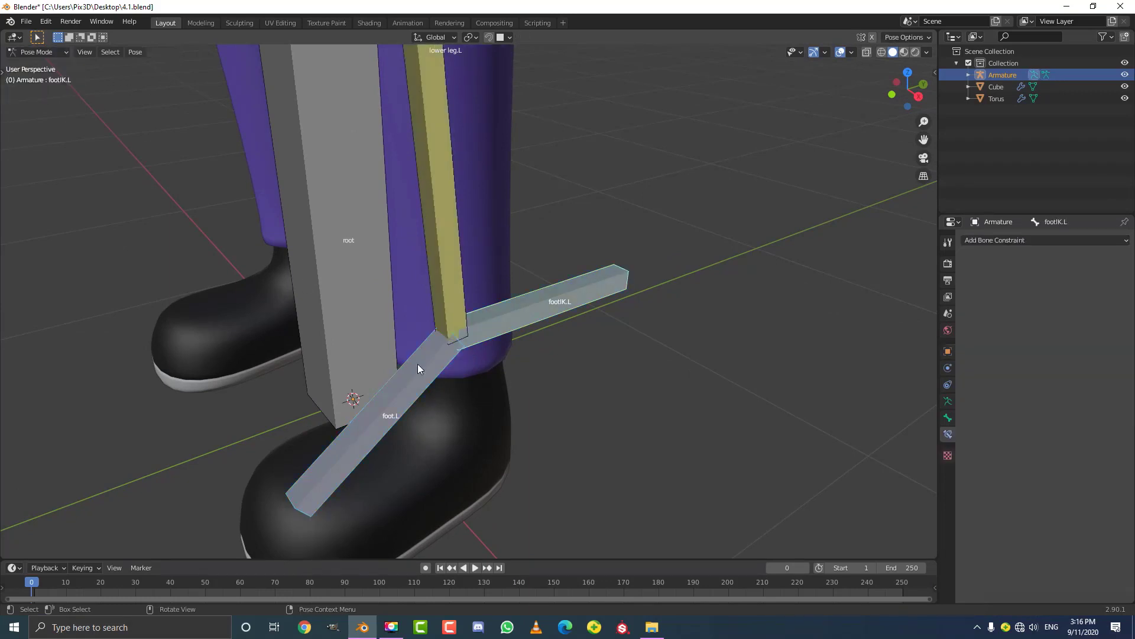
{"action": "scroll", "coordinate": [536, 311], "scroll_direction": "down", "scroll_amount": 3}
{"action": "key", "text": "g"}
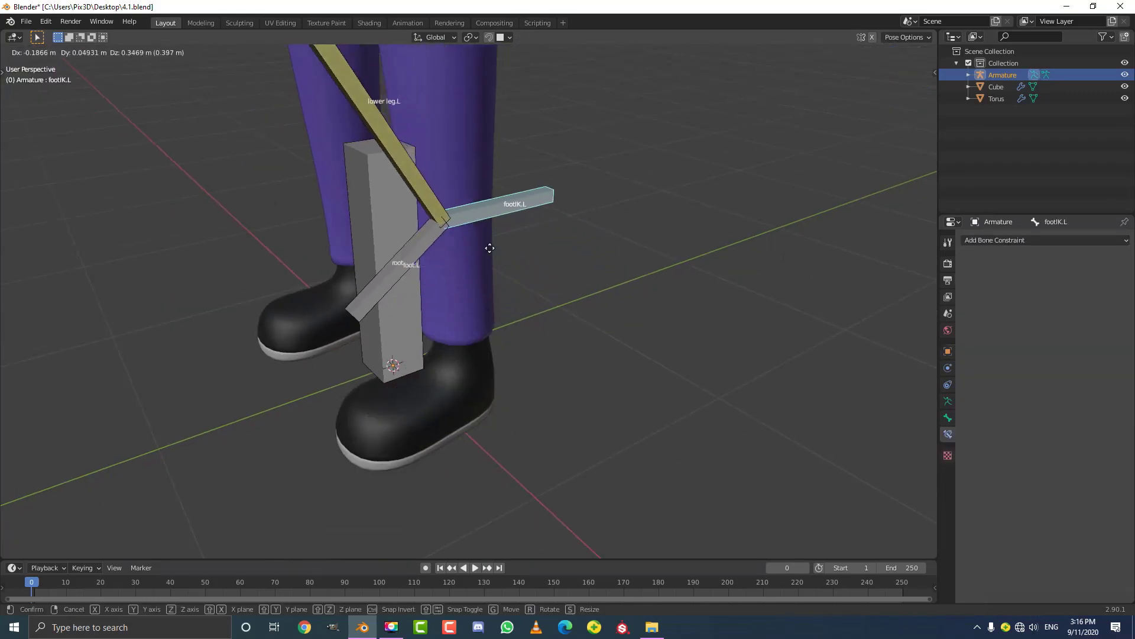
{"action": "right_click", "coordinate": [527, 275]}
{"action": "scroll", "coordinate": [541, 318], "scroll_direction": "down", "scroll_amount": 5}
{"action": "middle_click_drag", "start_coordinate": [542, 318], "coordinate": [500, 315]}
{"action": "key", "text": "g"}
{"action": "right_click", "coordinate": [587, 236]}
{"action": "middle_click_drag", "start_coordinate": [574, 264], "coordinate": [470, 292]}
{"action": "key", "text": "g"}
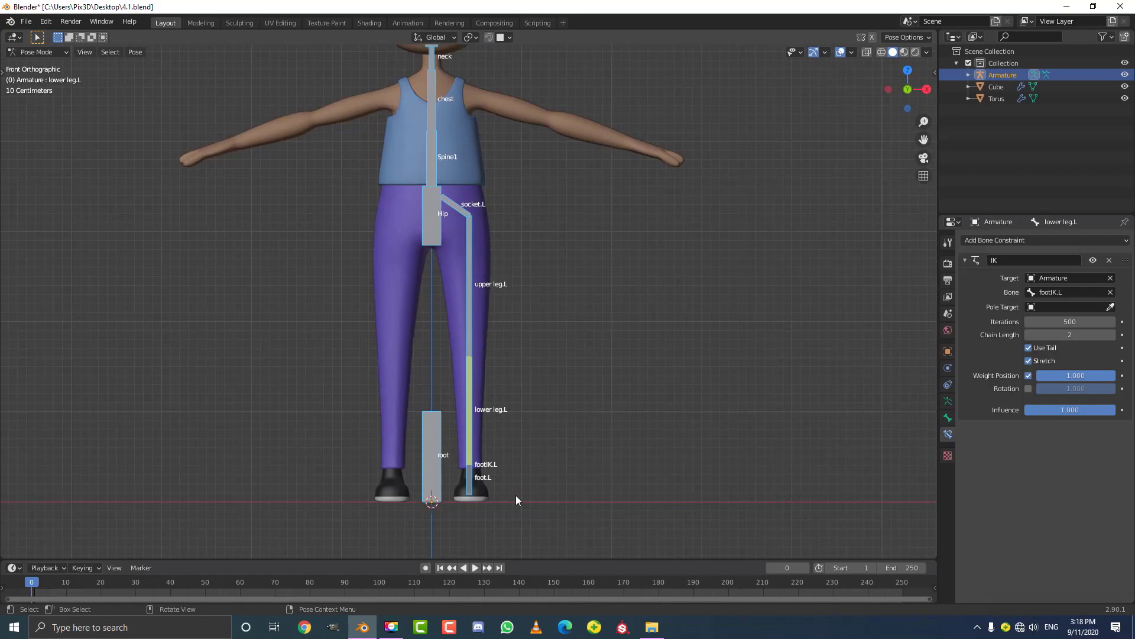
Step: Examine the footIK.L, lower leg.L and upper leg.L bones of the left leg one by one
{"action": "scroll", "coordinate": [491, 497], "scroll_direction": "up", "scroll_amount": 2}
{"action": "middle_click_drag", "start_coordinate": [491, 496], "coordinate": [416, 401]}
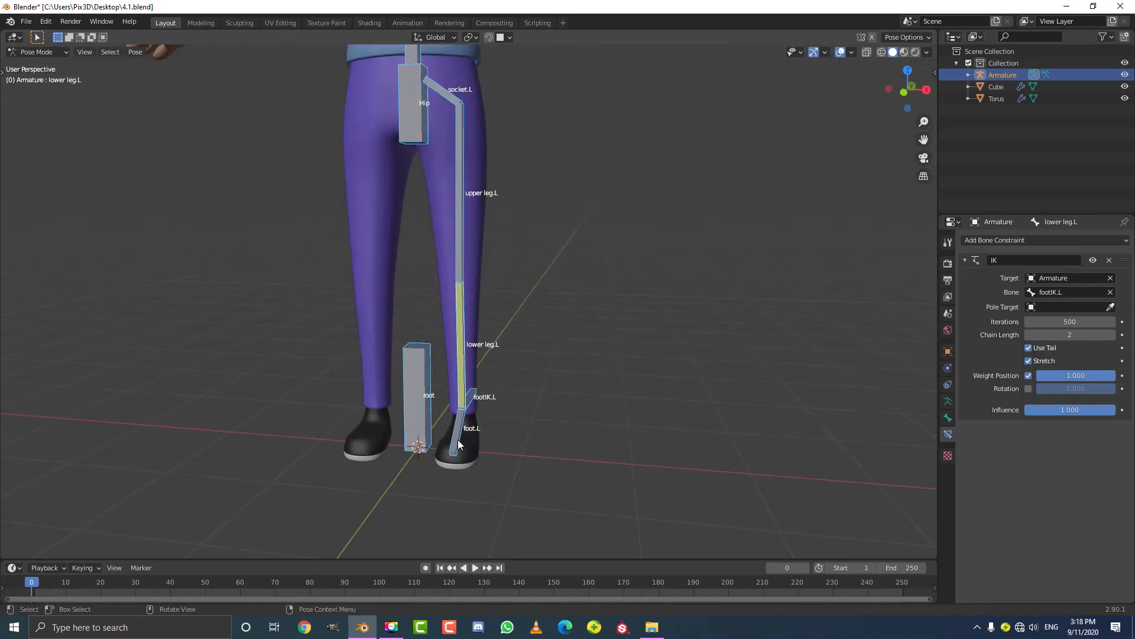
{"action": "scroll", "coordinate": [488, 467], "scroll_direction": "up", "scroll_amount": 2}
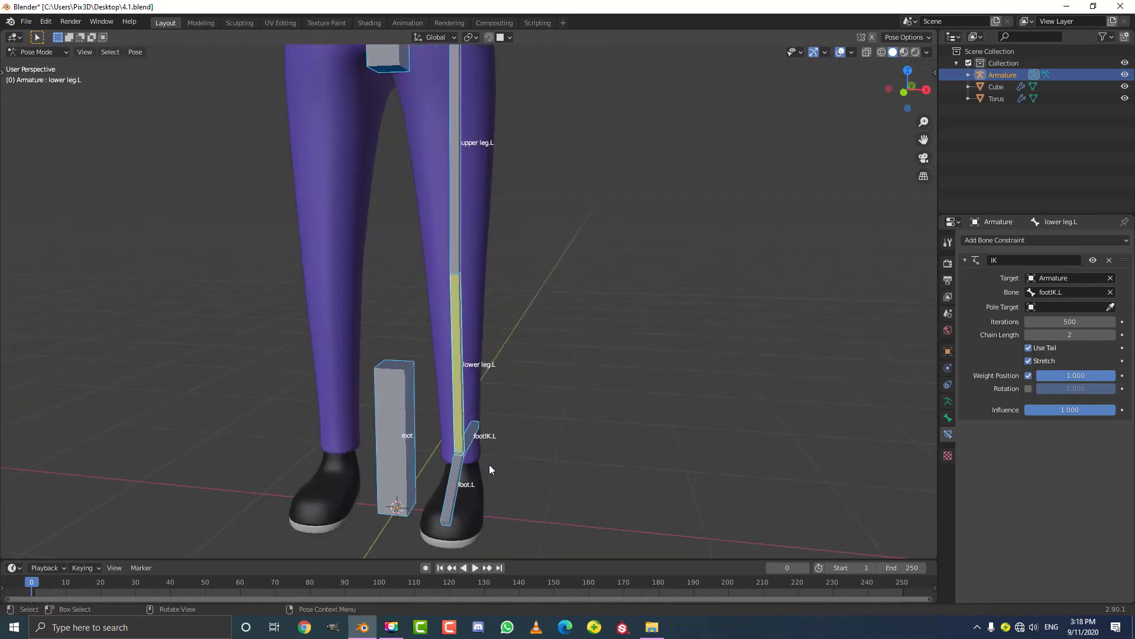
{"action": "left_click", "coordinate": [477, 431]}
{"action": "middle_click_drag", "start_coordinate": [477, 432], "coordinate": [508, 438]}
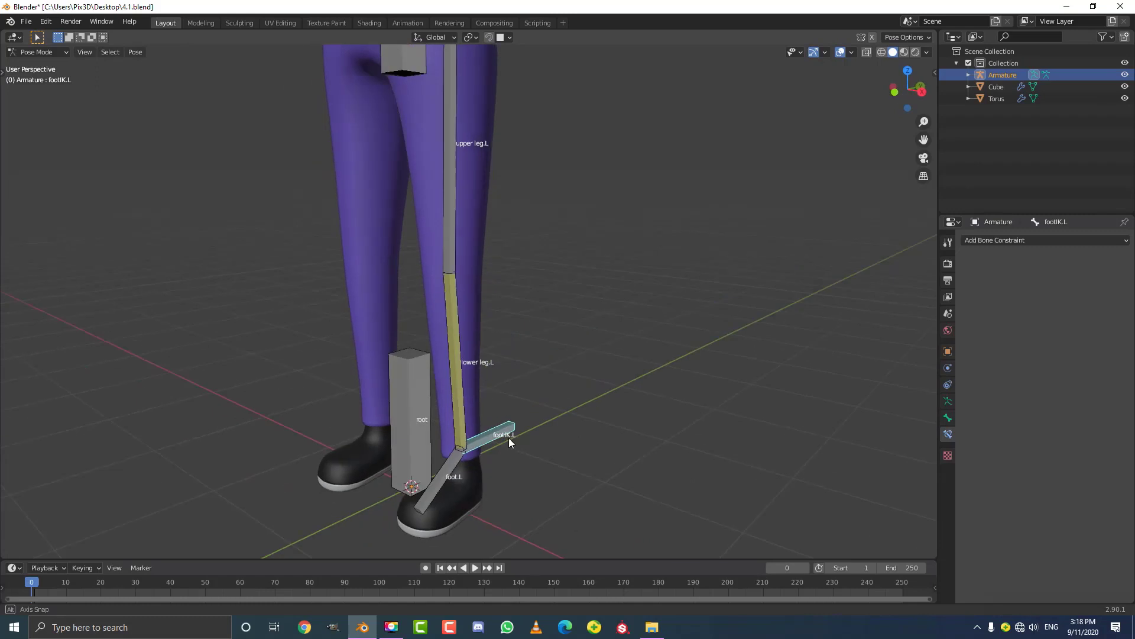
{"action": "left_click", "coordinate": [457, 372]}
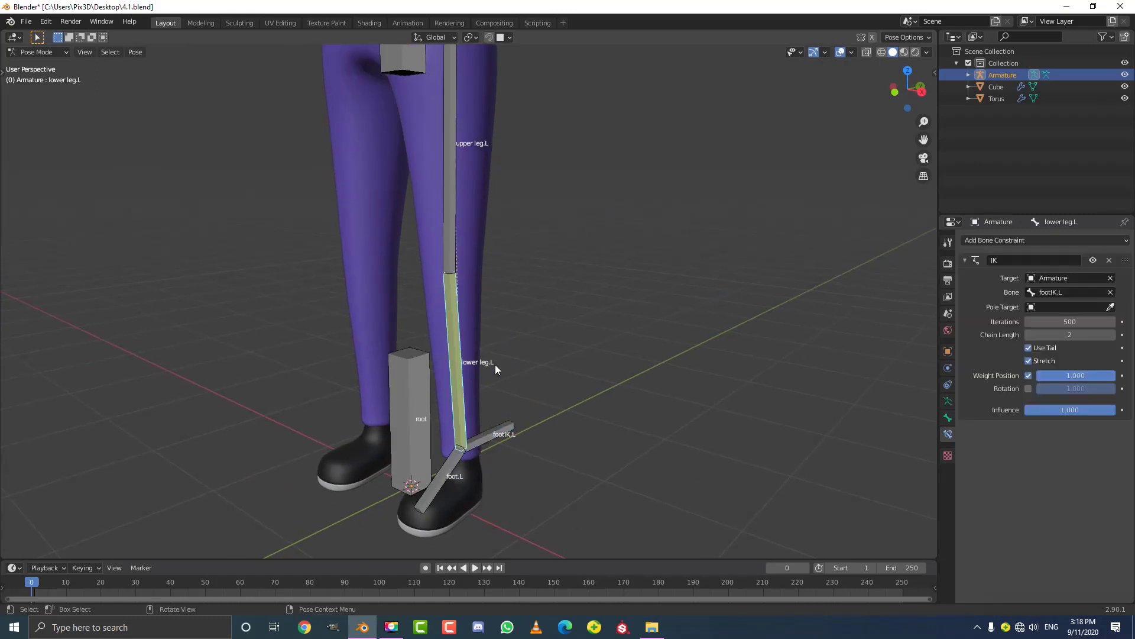
{"action": "left_click", "coordinate": [453, 169]}
{"action": "middle_click_drag", "start_coordinate": [454, 176], "coordinate": [441, 336], "text": "shift"}
Step: In Edit Mode, parent the socket.L bone to the Hip bone with the Keep Offset option
{"action": "left_click", "coordinate": [426, 156]}
{"action": "mouse_move", "coordinate": [426, 156]}
{"action": "middle_mouse_down"}
{"action": "mouse_move", "coordinate": [441, 191]}
{"action": "mouse_move", "coordinate": [415, 169]}
{"action": "middle_mouse_up"}
{"action": "scroll", "coordinate": [421, 207], "scroll_direction": "down", "scroll_amount": 2}
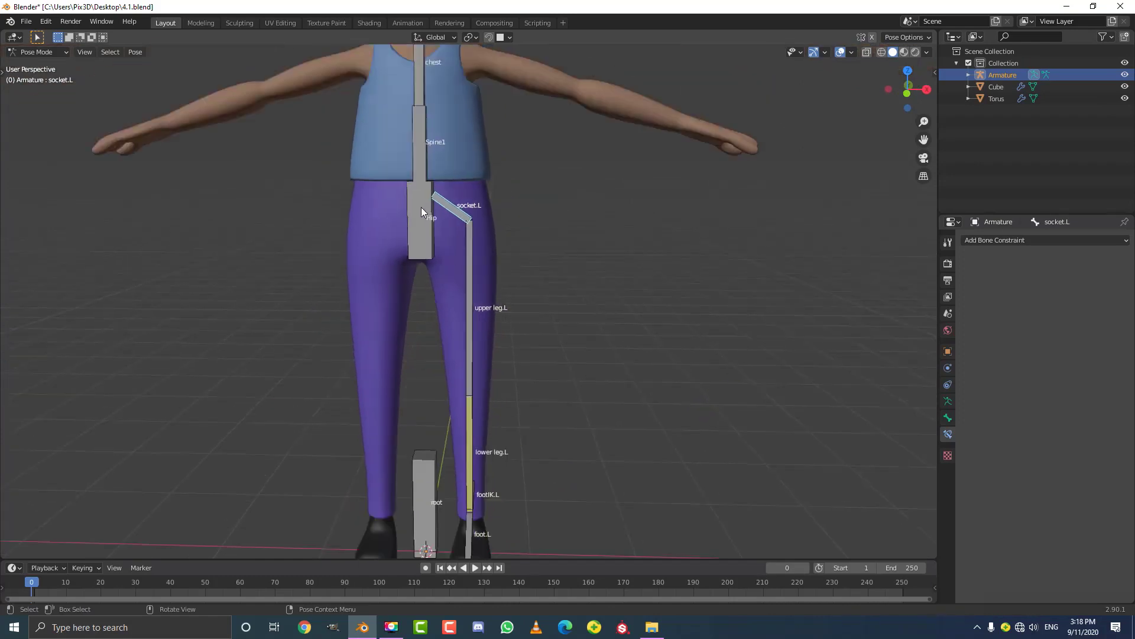
{"action": "left_click", "coordinate": [37, 52]}
{"action": "left_click", "coordinate": [35, 76]}
{"action": "scroll", "coordinate": [475, 312], "scroll_direction": "up", "scroll_amount": 2}
{"action": "scroll", "coordinate": [475, 312], "scroll_direction": "up", "scroll_amount": 1}
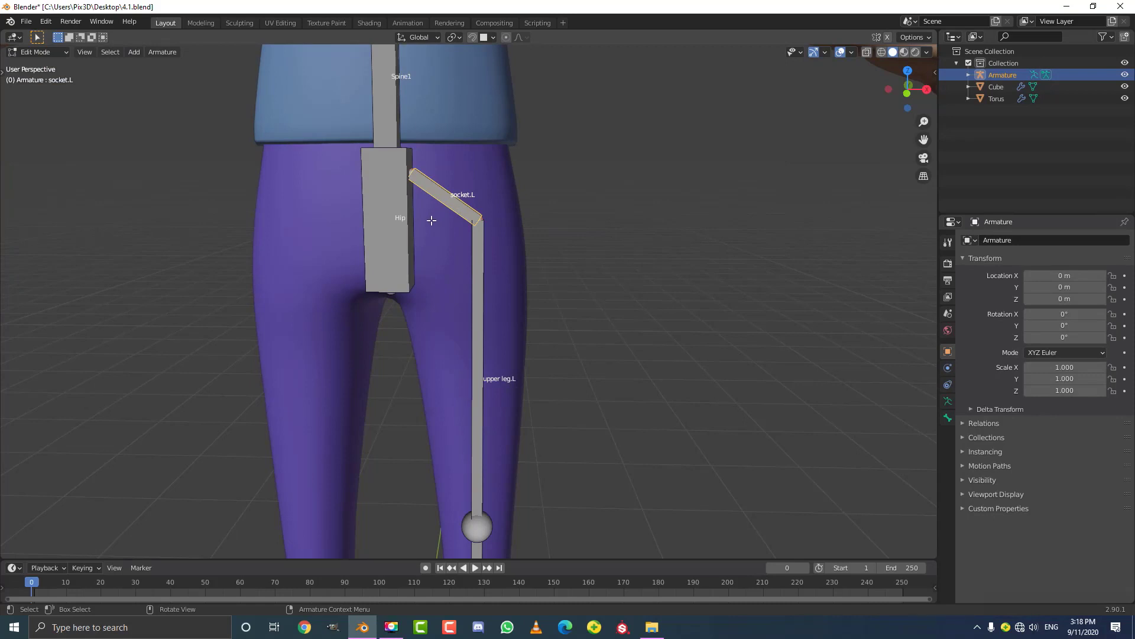
{"action": "left_click", "coordinate": [403, 218], "text": "shift"}
{"action": "middle_click_drag", "start_coordinate": [402, 218], "coordinate": [385, 229]}
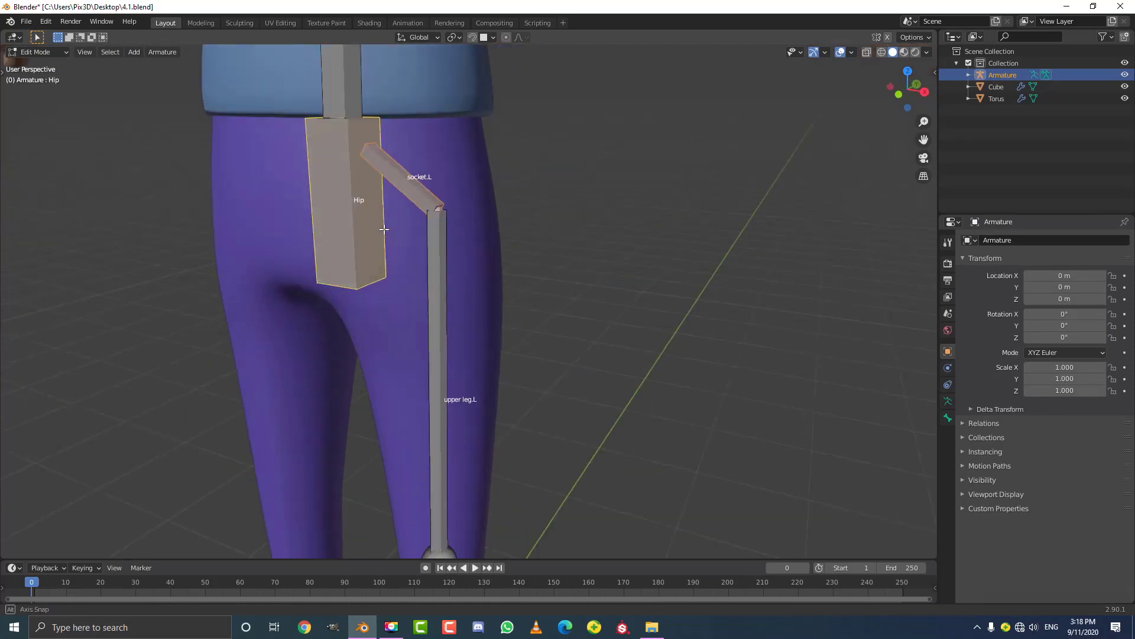
{"action": "key", "text": "ctrl+p"}
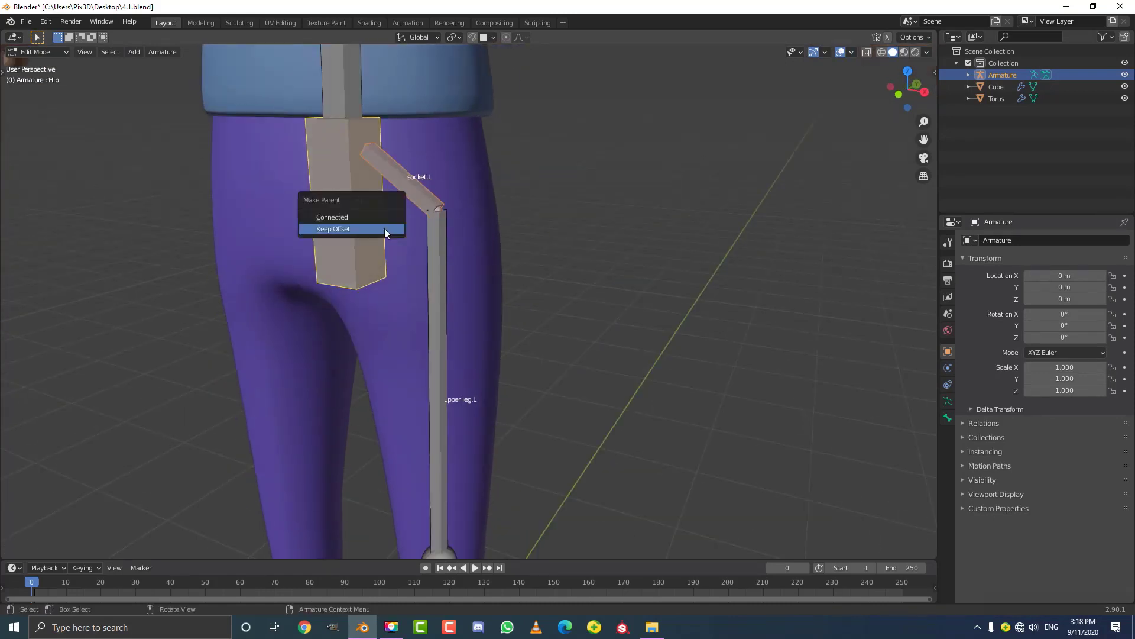
{"action": "left_click", "coordinate": [384, 228]}
Step: In Pose Mode, test the leg's response by moving the Hip and footIK.L bones, cancelling each move
{"action": "scroll", "coordinate": [384, 228], "scroll_direction": "down", "scroll_amount": 5}
{"action": "left_click", "coordinate": [58, 55]}
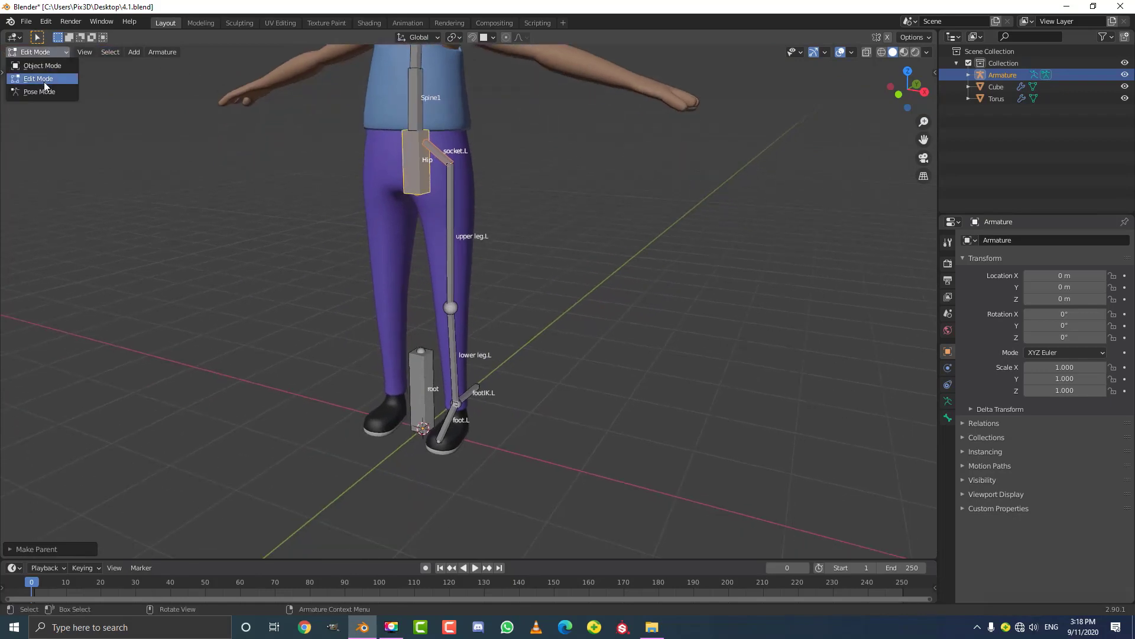
{"action": "left_click", "coordinate": [35, 91]}
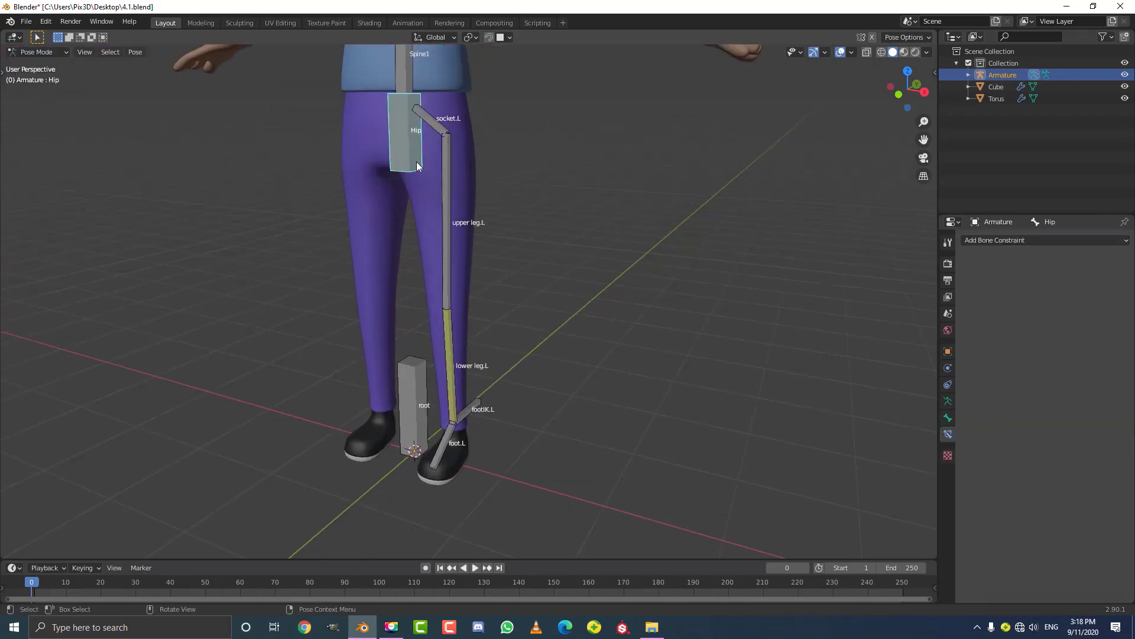
{"action": "key", "text": "g"}
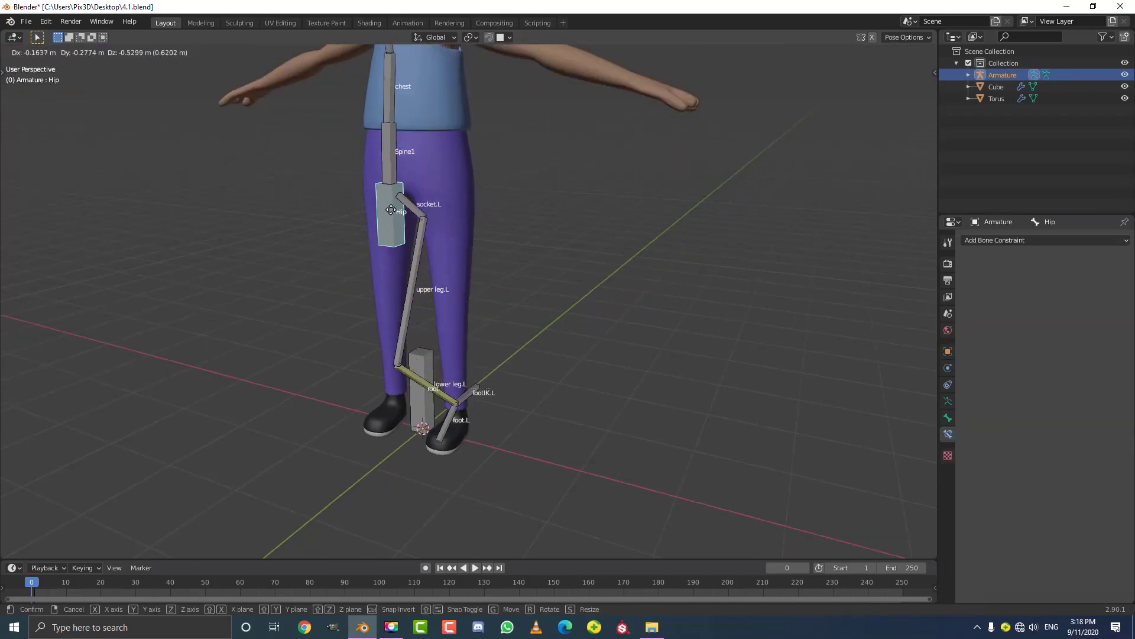
{"action": "key", "text": "Escape"}
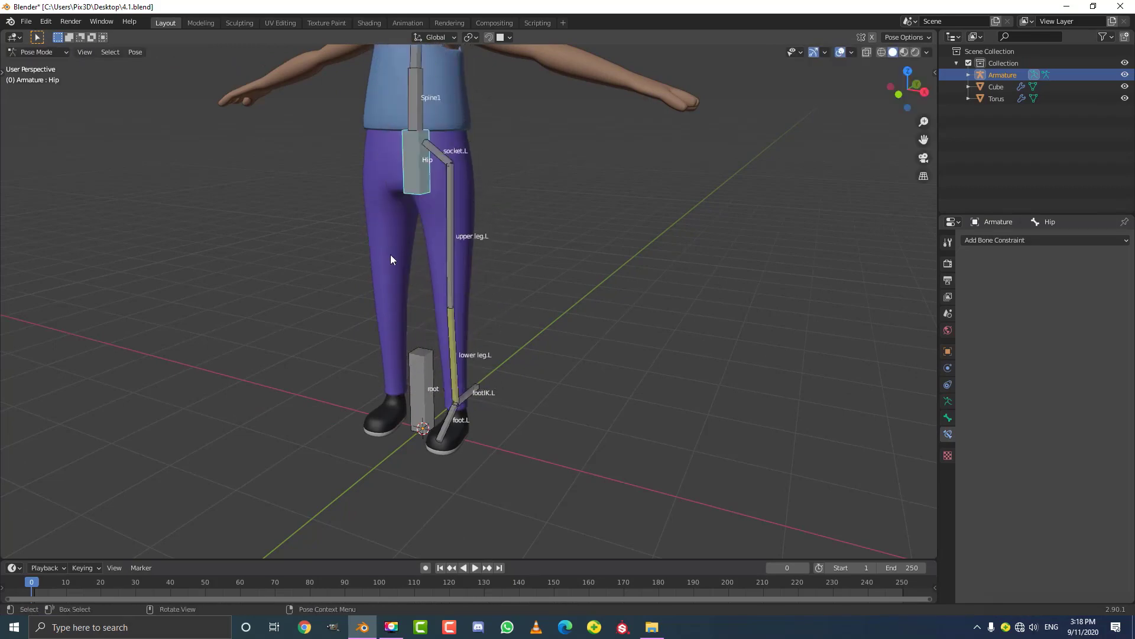
{"action": "left_click", "coordinate": [475, 390]}
{"action": "key", "text": "g"}
{"action": "right_click", "coordinate": [492, 350]}
Step: Test moving the root bone between the feet, cancelling the move
{"action": "left_click", "coordinate": [427, 369]}
{"action": "scroll", "coordinate": [425, 368], "scroll_direction": "down", "scroll_amount": 2}
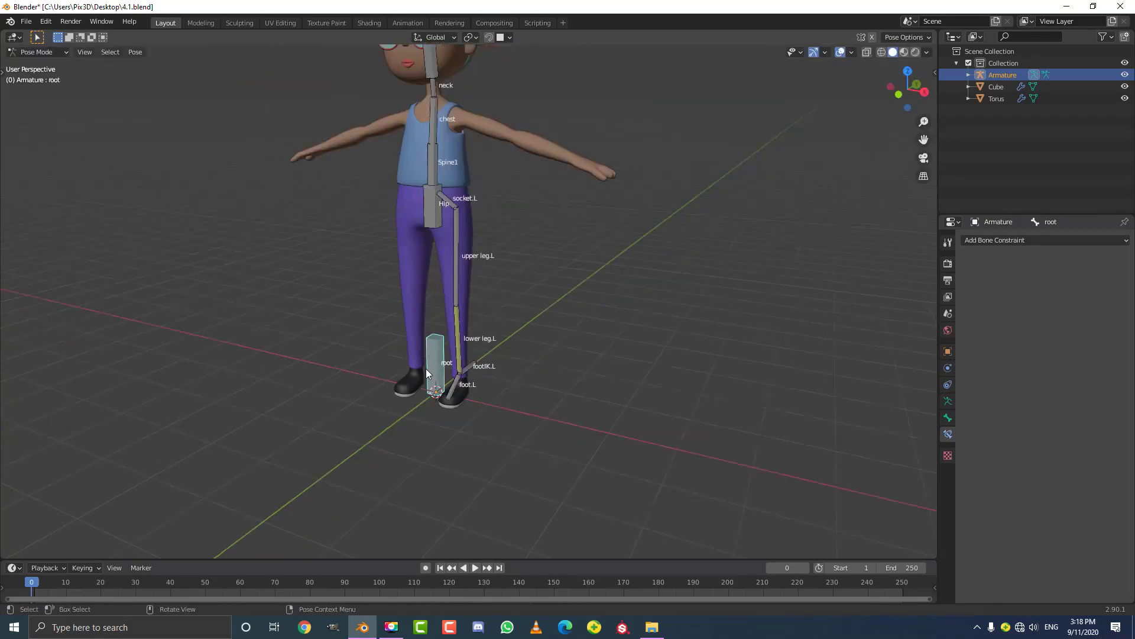
{"action": "middle_click_drag", "start_coordinate": [425, 368], "coordinate": [440, 370]}
{"action": "scroll", "coordinate": [439, 371], "scroll_direction": "up", "scroll_amount": 2}
{"action": "key", "text": "g"}
{"action": "right_click", "coordinate": [446, 295]}
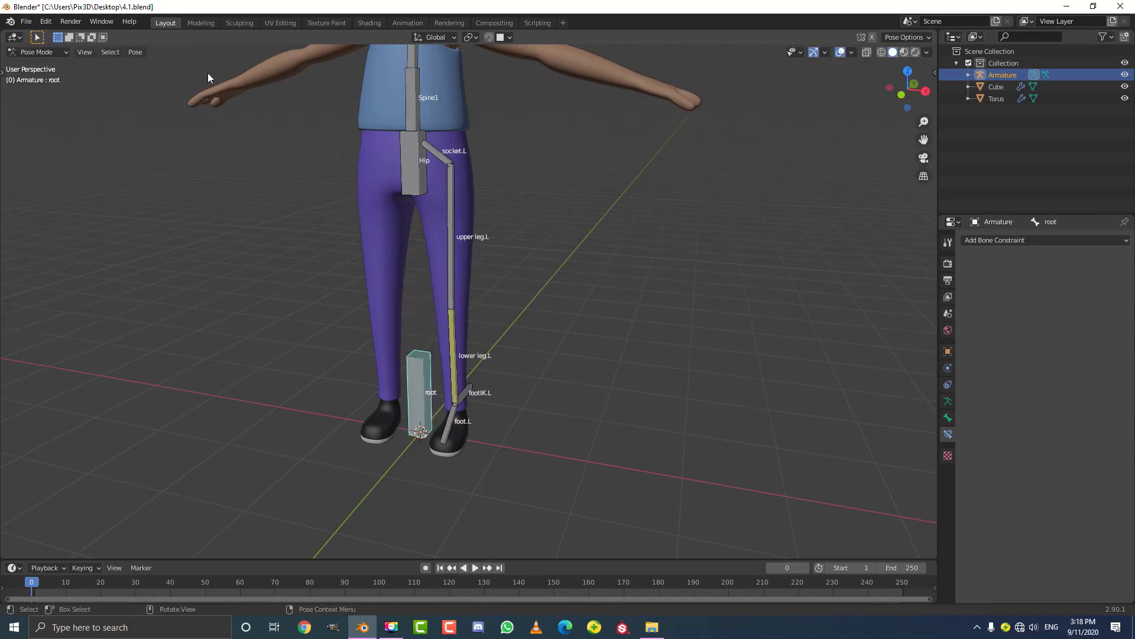
Step: In Edit Mode, parent the Hip and footIK.L bones to the root bone with the Keep Offset option
{"action": "left_click", "coordinate": [48, 54]}
{"action": "left_click", "coordinate": [40, 81]}
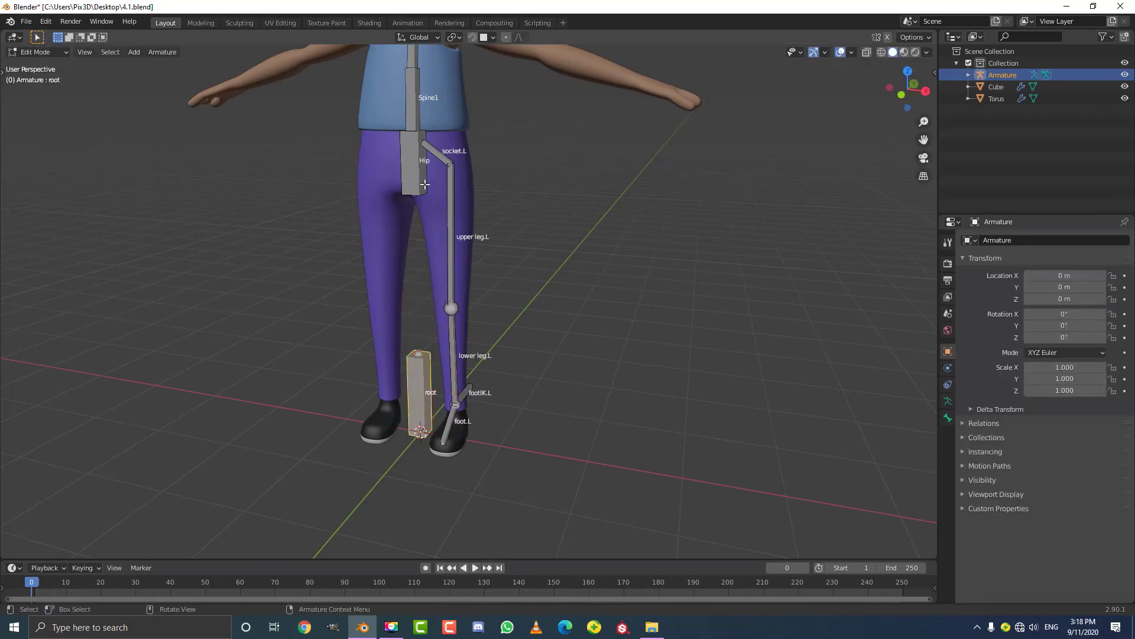
{"action": "left_click", "coordinate": [413, 164]}
{"action": "middle_click_drag", "start_coordinate": [521, 224], "coordinate": [490, 254]}
{"action": "scroll", "coordinate": [527, 355], "scroll_direction": "up", "scroll_amount": 2}
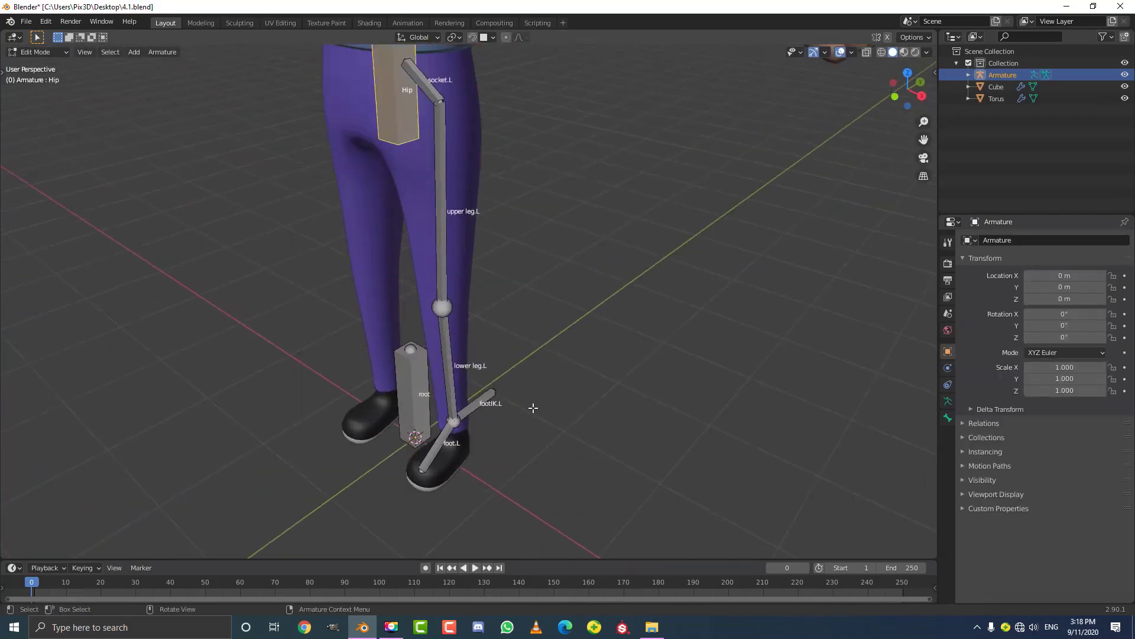
{"action": "left_click", "coordinate": [484, 401]}
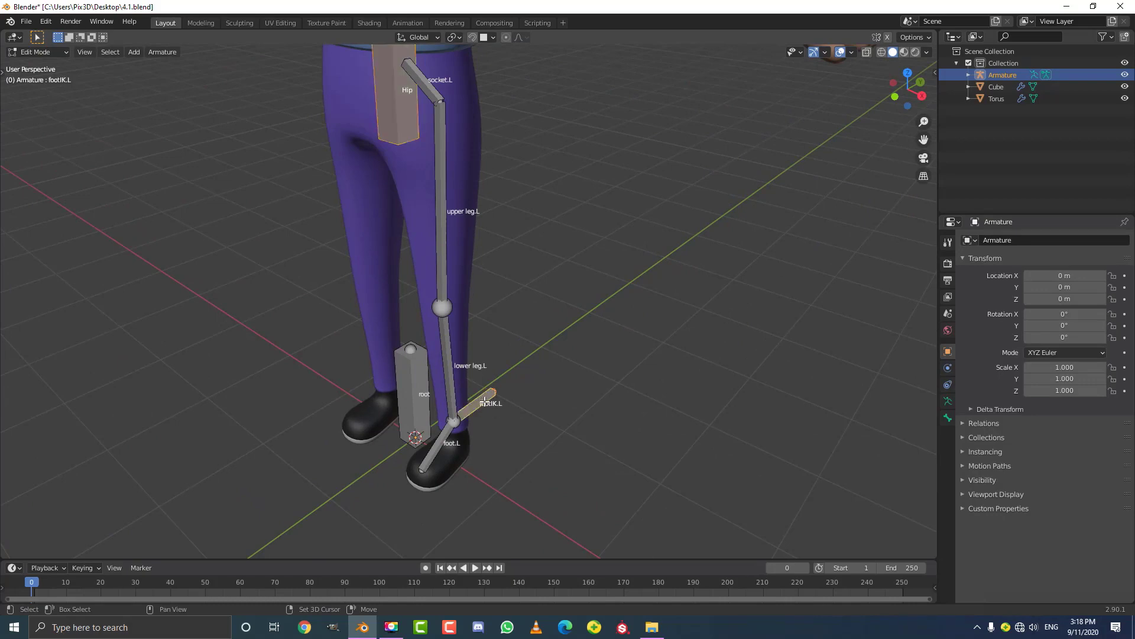
{"action": "scroll", "coordinate": [485, 401], "scroll_direction": "down", "scroll_amount": 2}
{"action": "key", "text": "g"}
{"action": "key", "text": "Escape"}
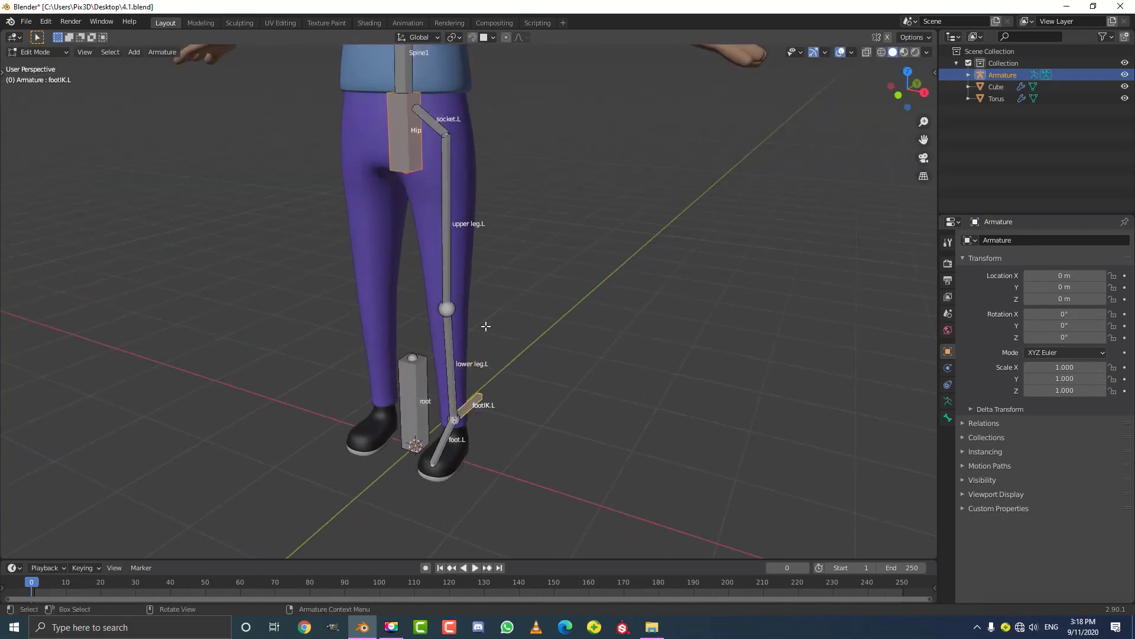
{"action": "left_click", "coordinate": [418, 383]}
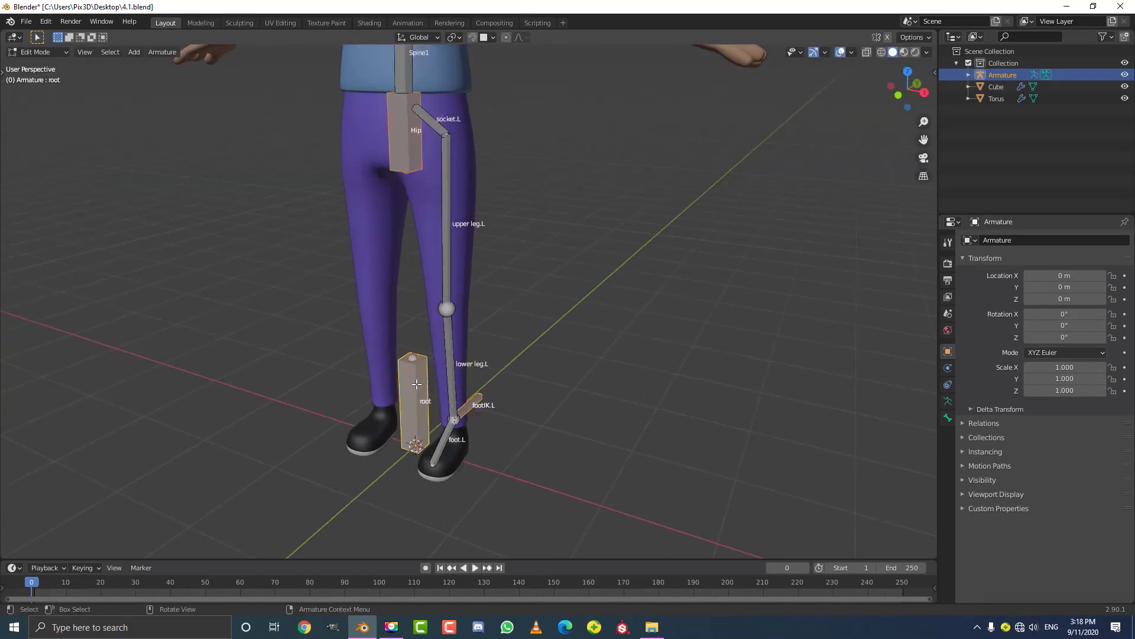
{"action": "scroll", "coordinate": [413, 385], "scroll_direction": "up", "scroll_amount": 1}
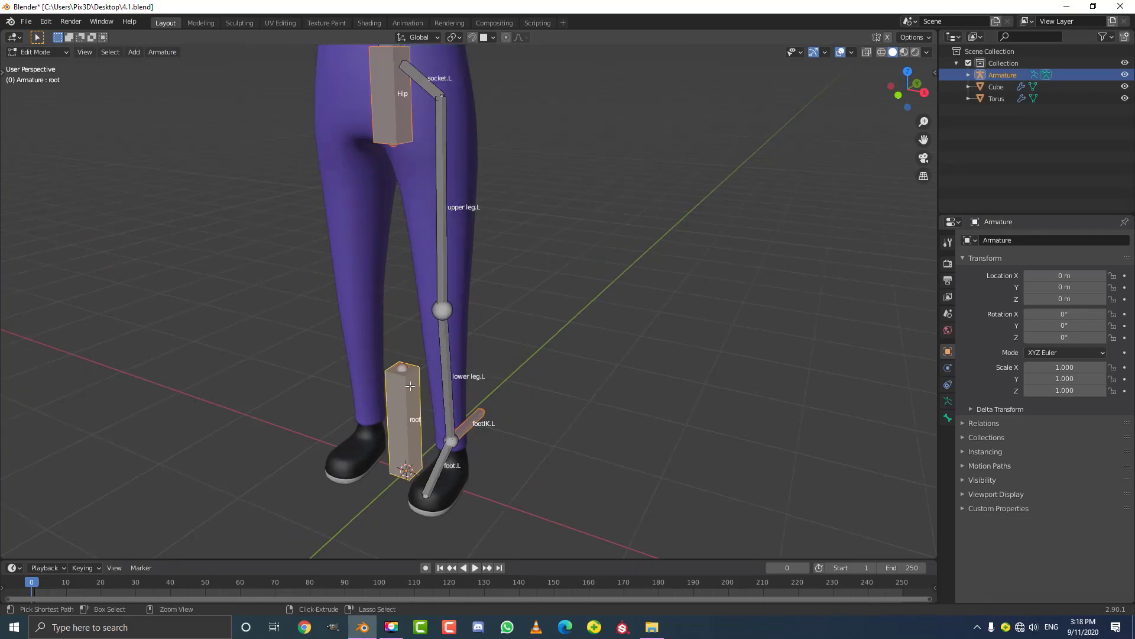
{"action": "key", "text": "ctrl+p"}
{"action": "left_click", "coordinate": [410, 385]}
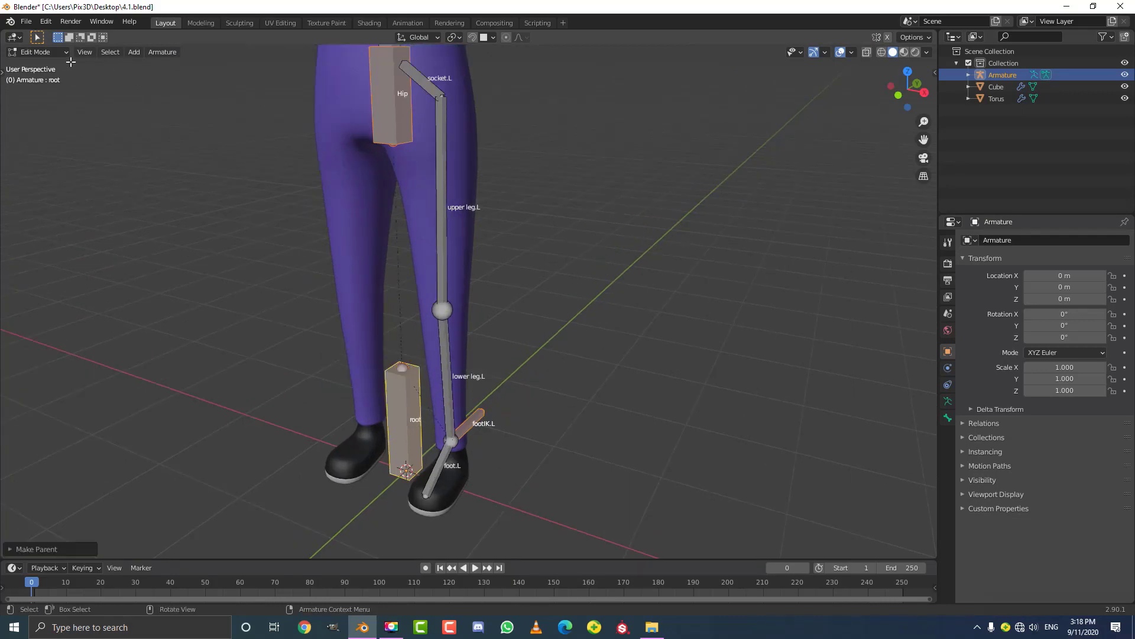
Step: In Pose Mode, test whether the whole rig follows the root bone by moving it, cancelling the move
{"action": "left_click", "coordinate": [36, 53]}
{"action": "left_click", "coordinate": [49, 95]}
{"action": "scroll", "coordinate": [388, 321], "scroll_direction": "down", "scroll_amount": 3}
{"action": "scroll", "coordinate": [418, 371], "scroll_direction": "up", "scroll_amount": 1}
{"action": "middle_click_drag", "start_coordinate": [388, 321], "coordinate": [465, 303]}
{"action": "left_click", "coordinate": [417, 373]}
{"action": "scroll", "coordinate": [419, 373], "scroll_direction": "down", "scroll_amount": 2}
{"action": "scroll", "coordinate": [418, 372], "scroll_direction": "down", "scroll_amount": 1}
{"action": "key", "text": "g"}
{"action": "right_click", "coordinate": [413, 311]}
Step: Test the rig's bending by moving the Hip bone twice, cancelling both moves
{"action": "scroll", "coordinate": [465, 301], "scroll_direction": "up", "scroll_amount": 3}
{"action": "left_click", "coordinate": [425, 171]}
{"action": "scroll", "coordinate": [424, 178], "scroll_direction": "down", "scroll_amount": 3}
{"action": "key", "text": "g"}
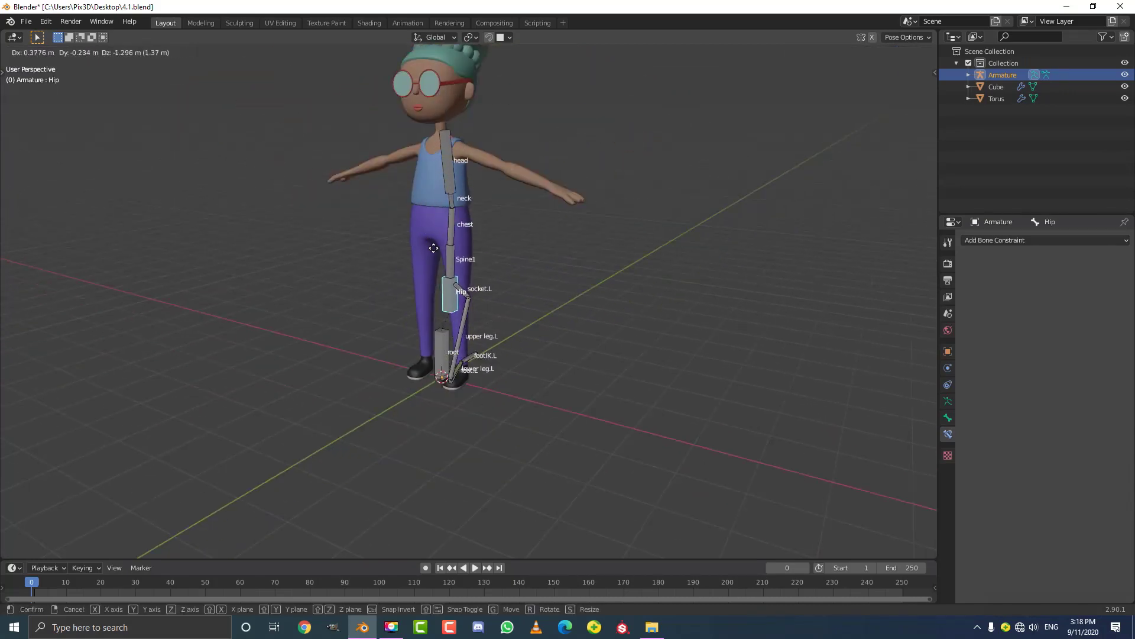
{"action": "right_click", "coordinate": [429, 260]}
{"action": "middle_click_drag", "start_coordinate": [430, 260], "coordinate": [449, 250]}
{"action": "key", "text": "g"}
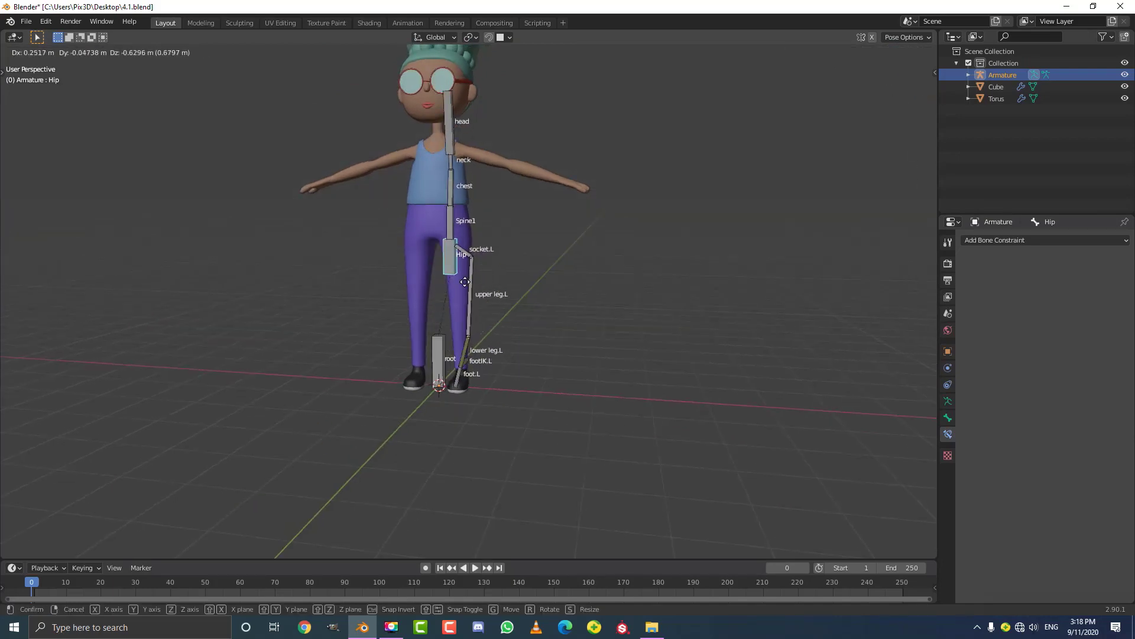
{"action": "right_click", "coordinate": [453, 297]}
Step: Test the left leg's bending by moving footIK.L twice, cancelling both moves
{"action": "left_click", "coordinate": [471, 365]}
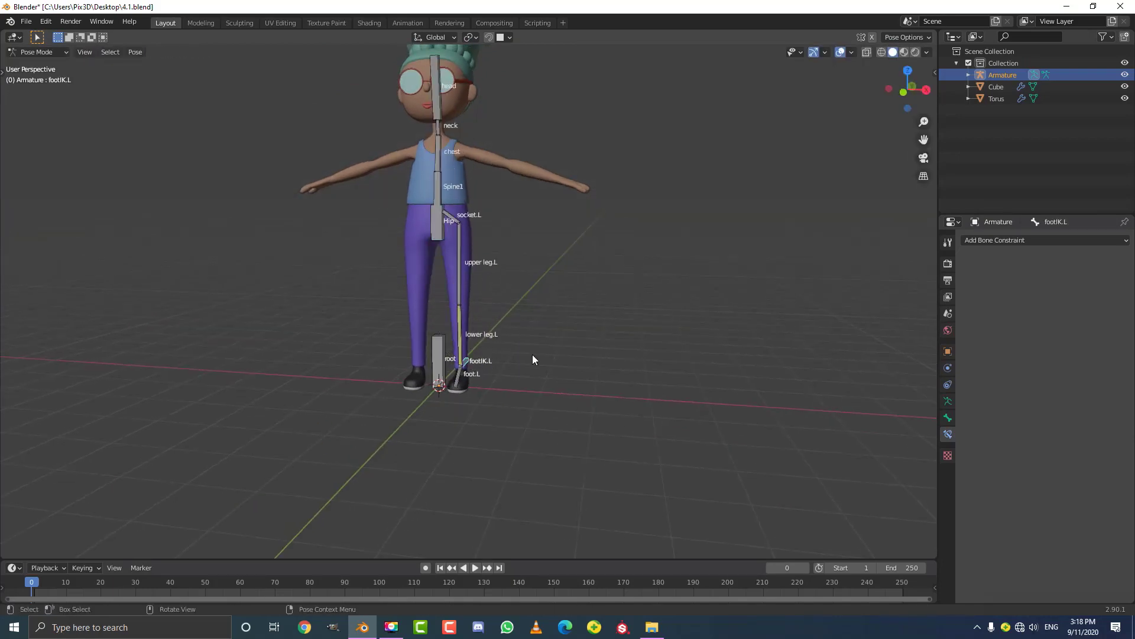
{"action": "middle_click_drag", "start_coordinate": [532, 355], "coordinate": [554, 339]}
{"action": "key", "text": "g"}
{"action": "right_click", "coordinate": [545, 352]}
{"action": "key", "text": "g"}
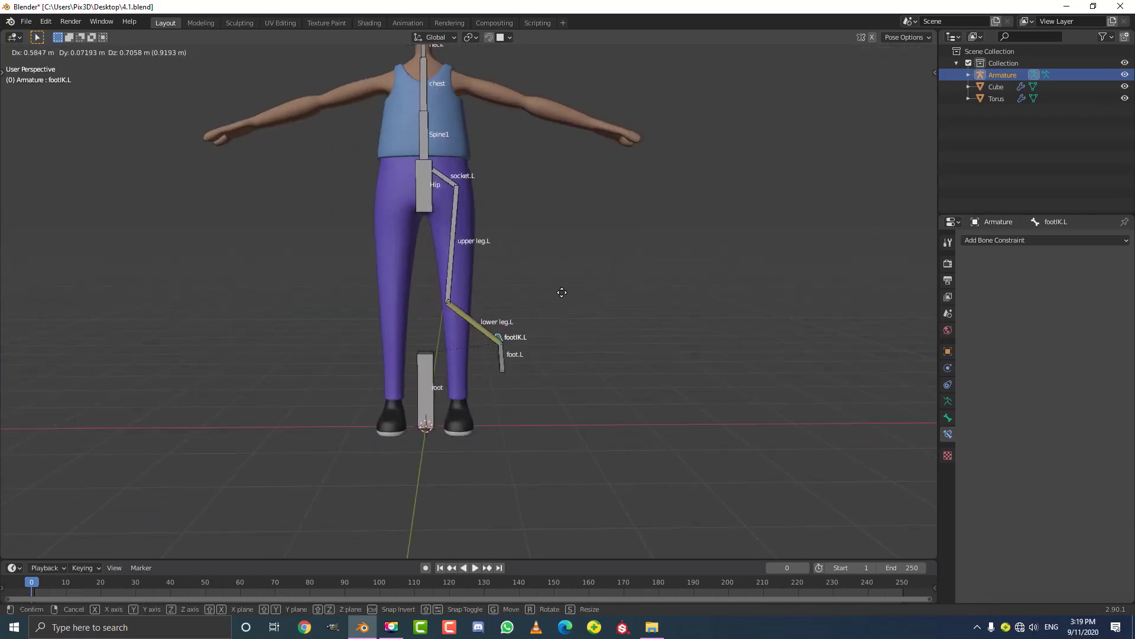
{"action": "right_click", "coordinate": [543, 275]}
{"action": "middle_click_drag", "start_coordinate": [543, 276], "coordinate": [515, 312]}
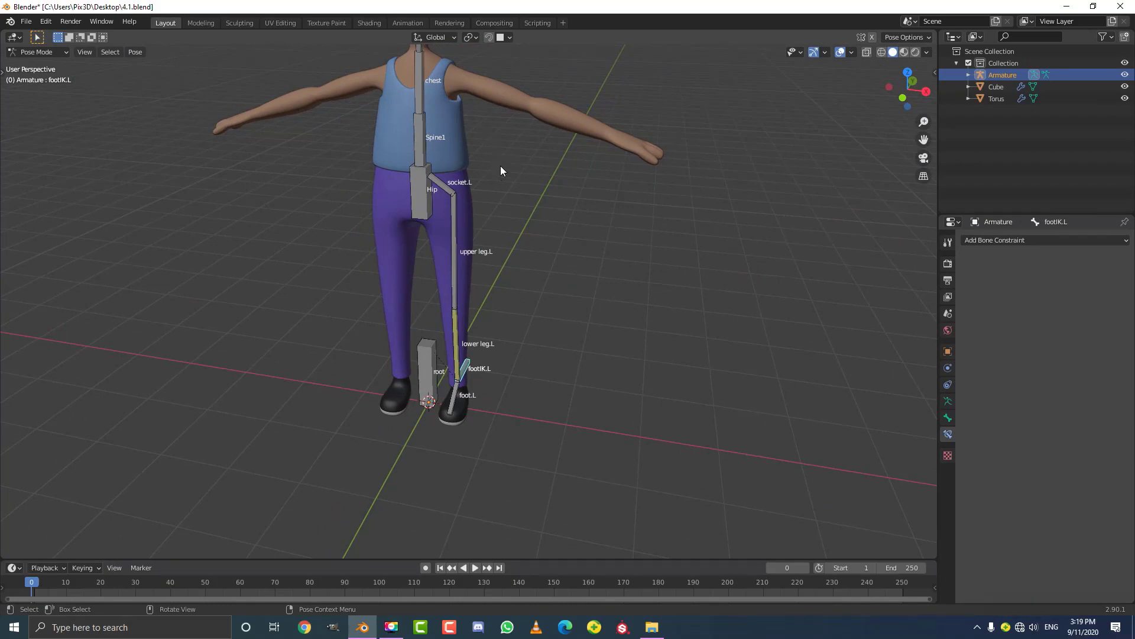
{"action": "middle_click_drag", "start_coordinate": [586, 107], "coordinate": [449, 118]}
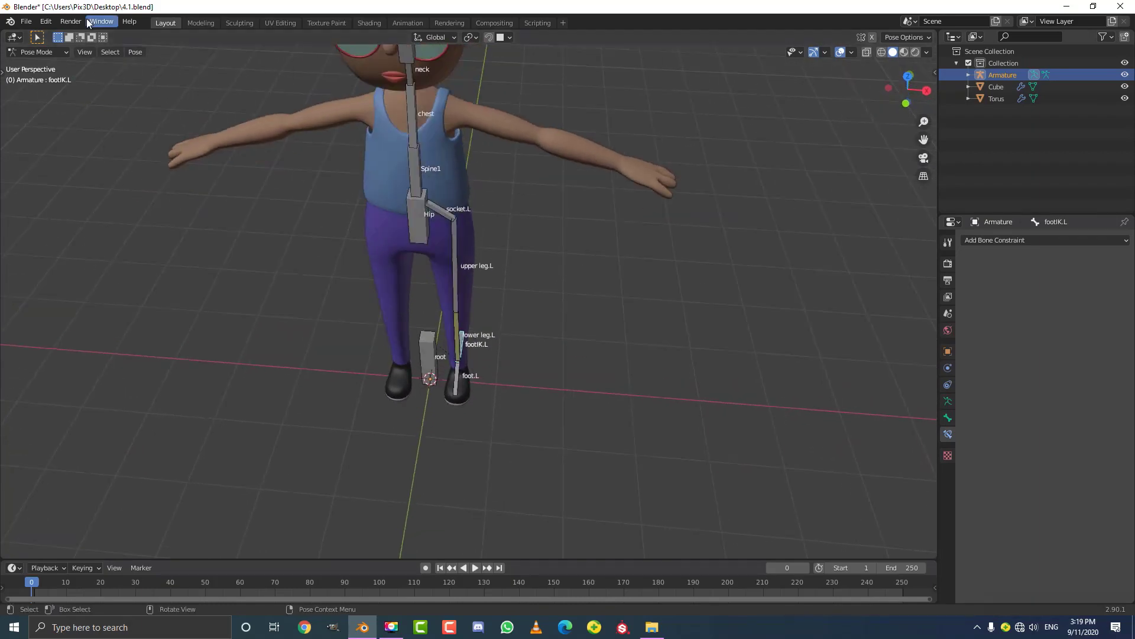
Step: In Edit Mode, duplicate the chest bone in front view and place the copy at the character's left shoulder
{"action": "left_click", "coordinate": [36, 52]}
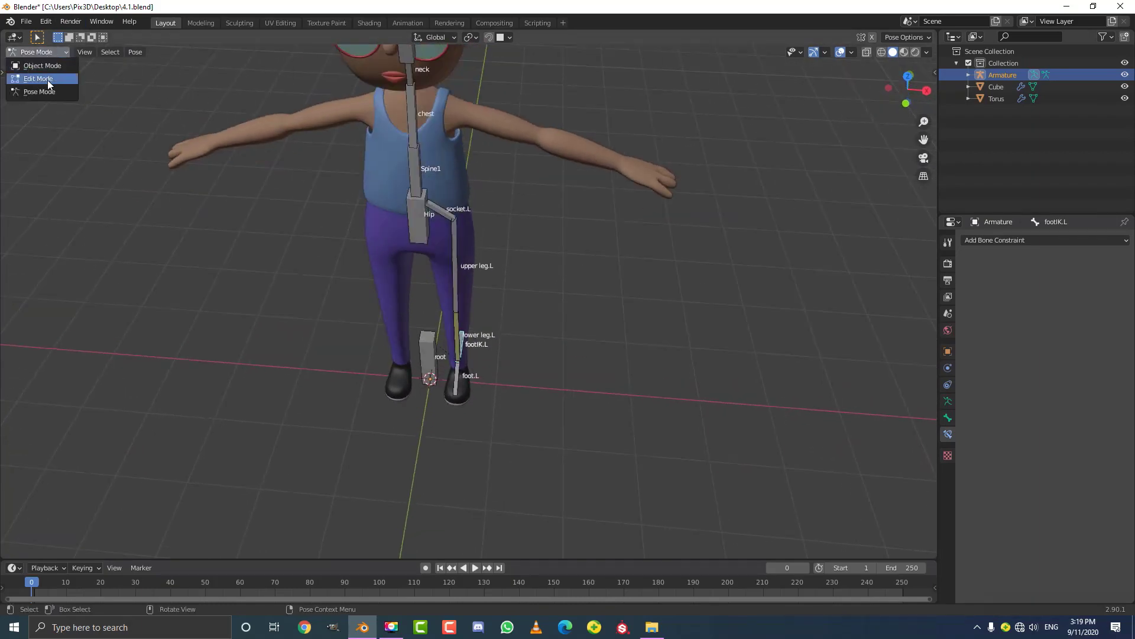
{"action": "left_click", "coordinate": [53, 80]}
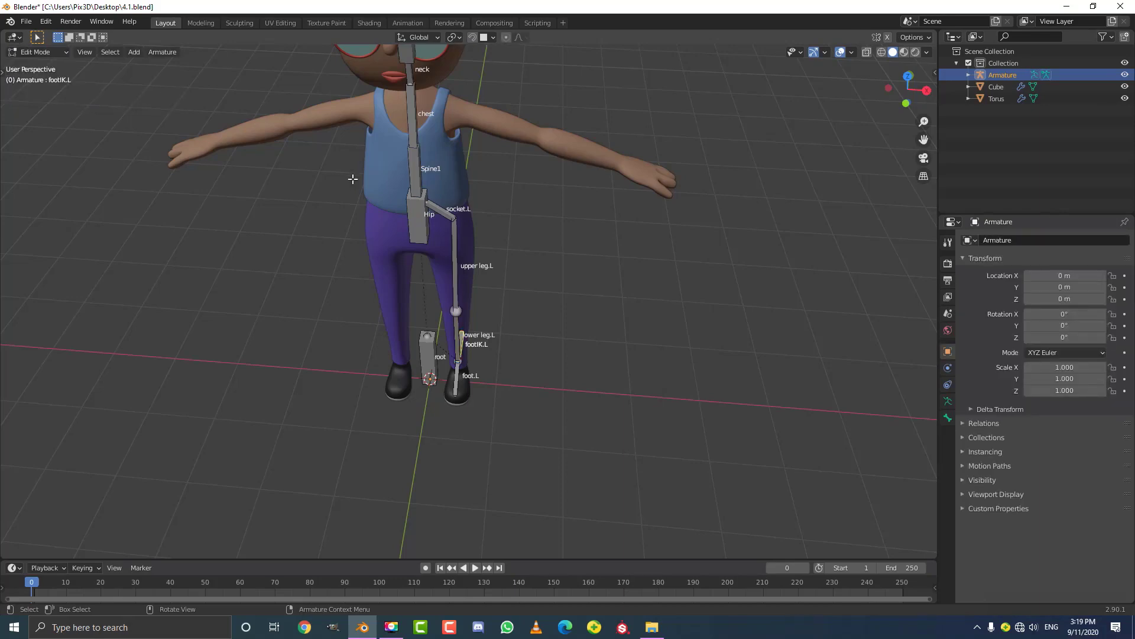
{"action": "key", "text": "KP_1"}
{"action": "middle_click_drag", "start_coordinate": [352, 179], "coordinate": [335, 319], "text": "shift"}
{"action": "scroll", "coordinate": [380, 174], "scroll_direction": "up", "scroll_amount": 5}
{"action": "left_click", "coordinate": [323, 123]}
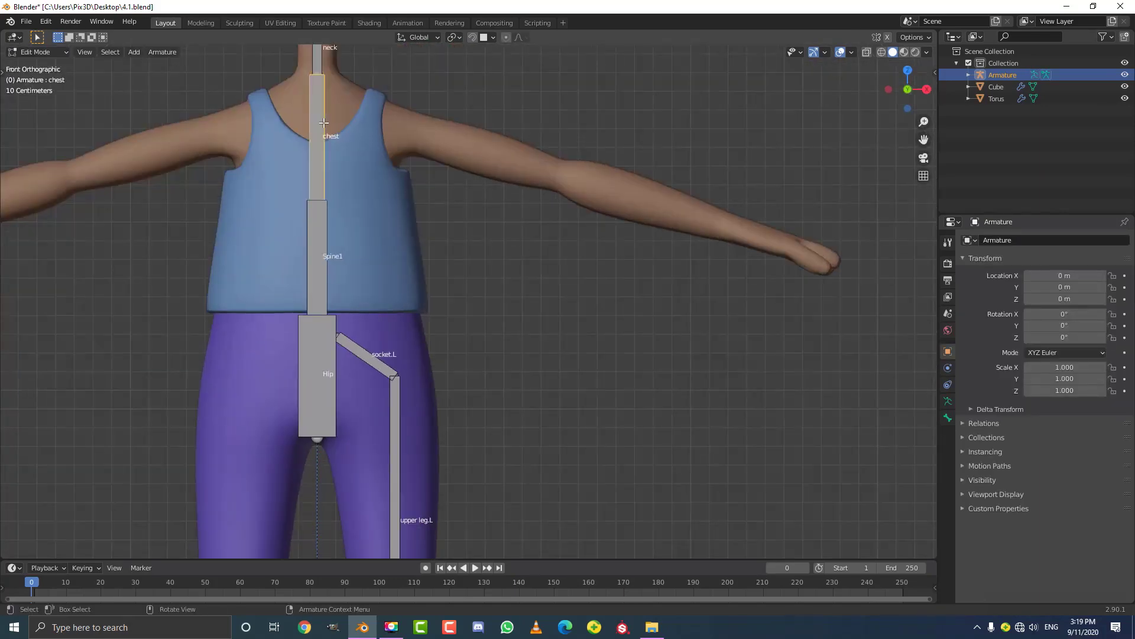
{"action": "middle_click_drag", "start_coordinate": [323, 123], "coordinate": [423, 279], "text": "shift"}
{"action": "key", "text": "KP_1"}
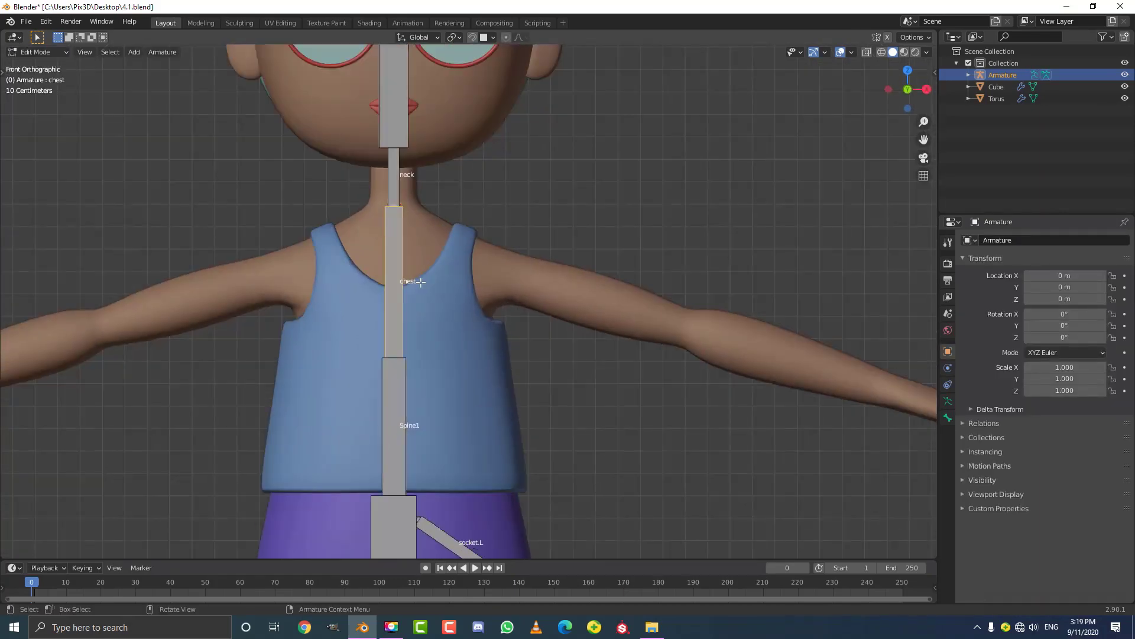
{"action": "scroll", "coordinate": [358, 294], "scroll_direction": "up", "scroll_amount": 1}
{"action": "key", "text": "shift+d"}
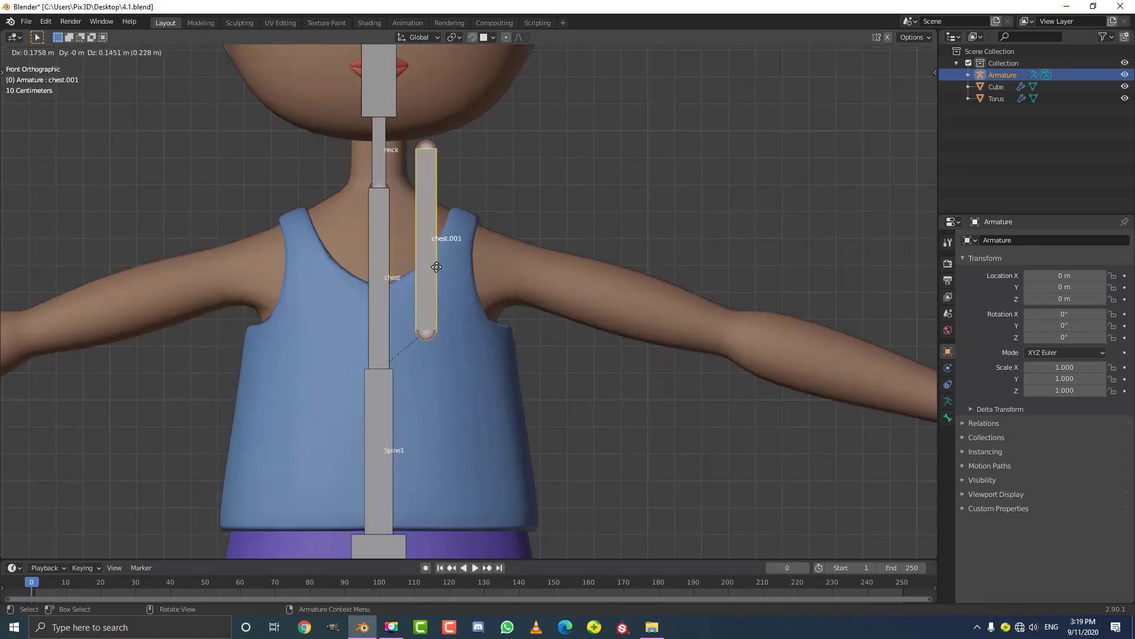
{"action": "left_click", "coordinate": [476, 249]}
{"action": "key", "text": "r"}
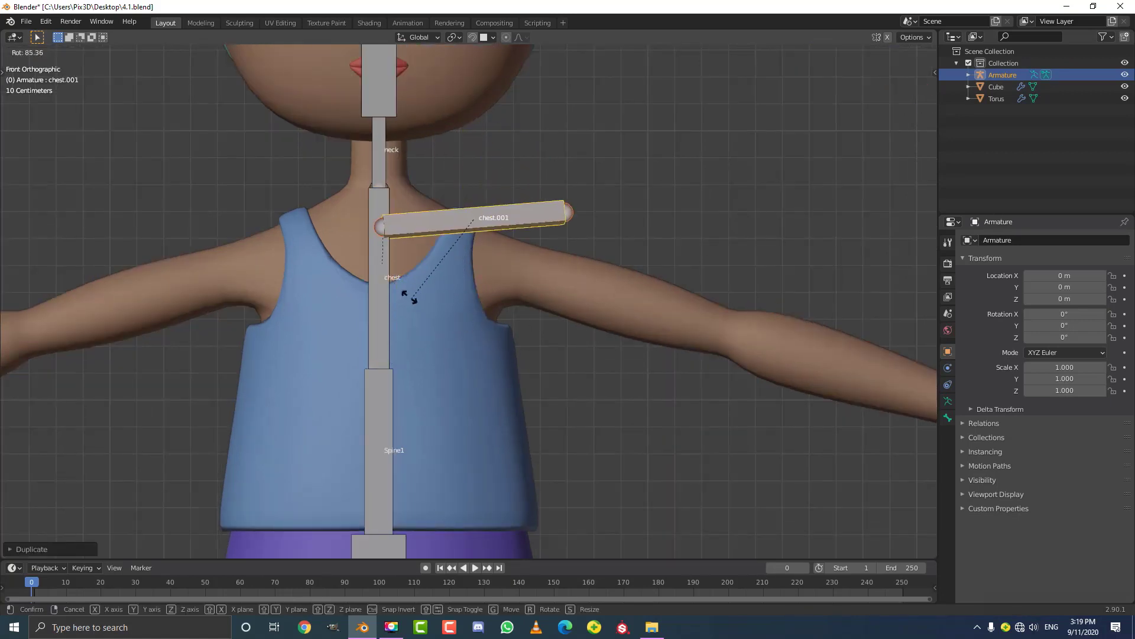
{"action": "key", "text": "Escape"}
{"action": "key", "text": "r"}
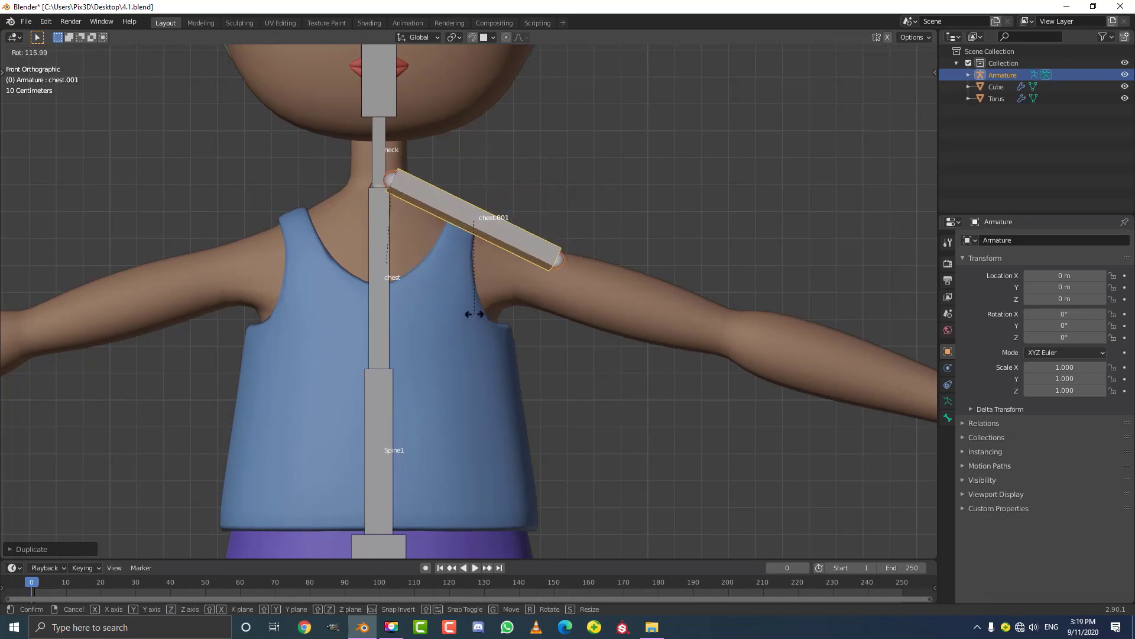
{"action": "key", "text": "Escape"}
Step: Stretch the duplicated bone along the upper arm by moving its tip to the left elbow and its base to the shoulder
{"action": "scroll", "coordinate": [483, 127], "scroll_direction": "up", "scroll_amount": 2}
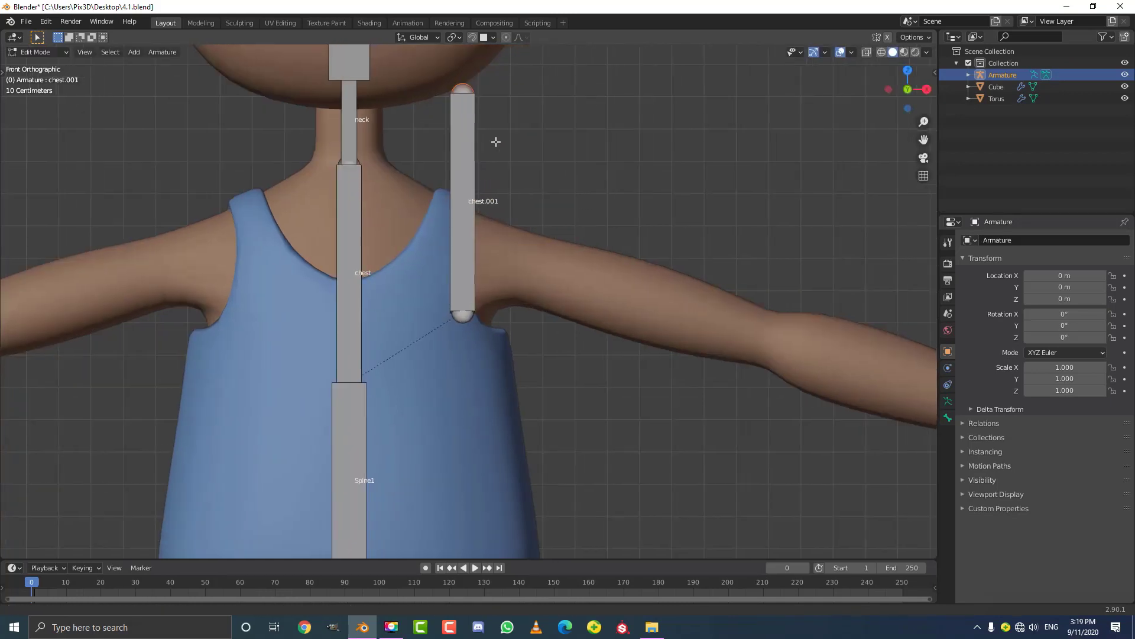
{"action": "key", "text": "g"}
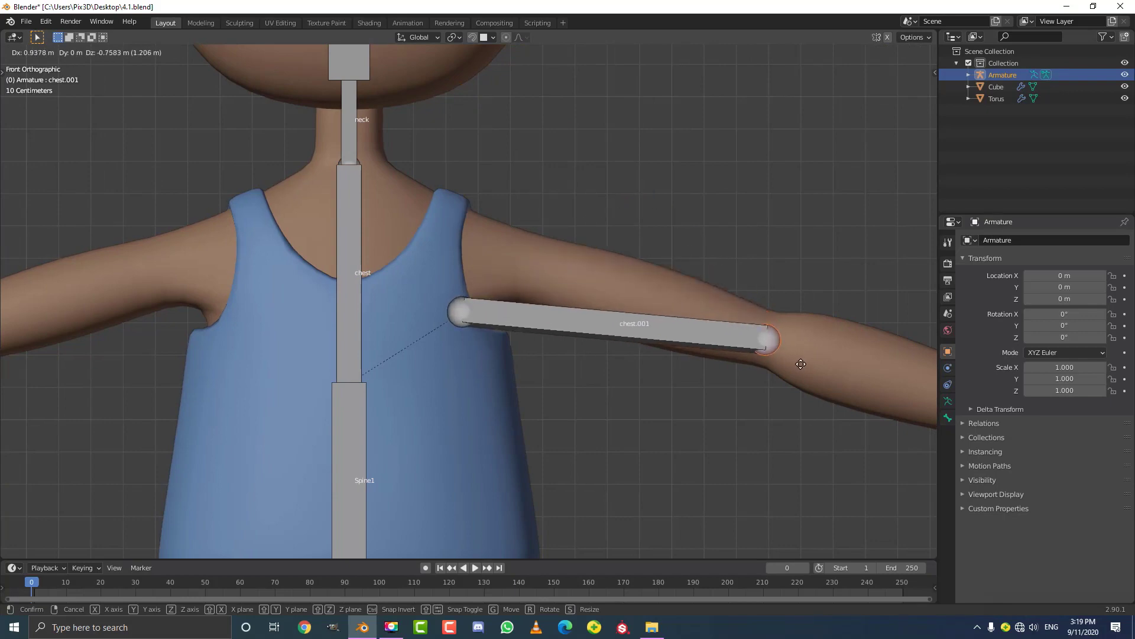
{"action": "left_click", "coordinate": [801, 362]}
{"action": "left_click", "coordinate": [453, 313]}
{"action": "key", "text": "g"}
{"action": "left_click", "coordinate": [454, 247]}
Step: In right view, straighten the upper-arm bone by scaling it to 0 along Y, and roll it by about -12 degrees
{"action": "middle_click_drag", "start_coordinate": [603, 230], "coordinate": [460, 194]}
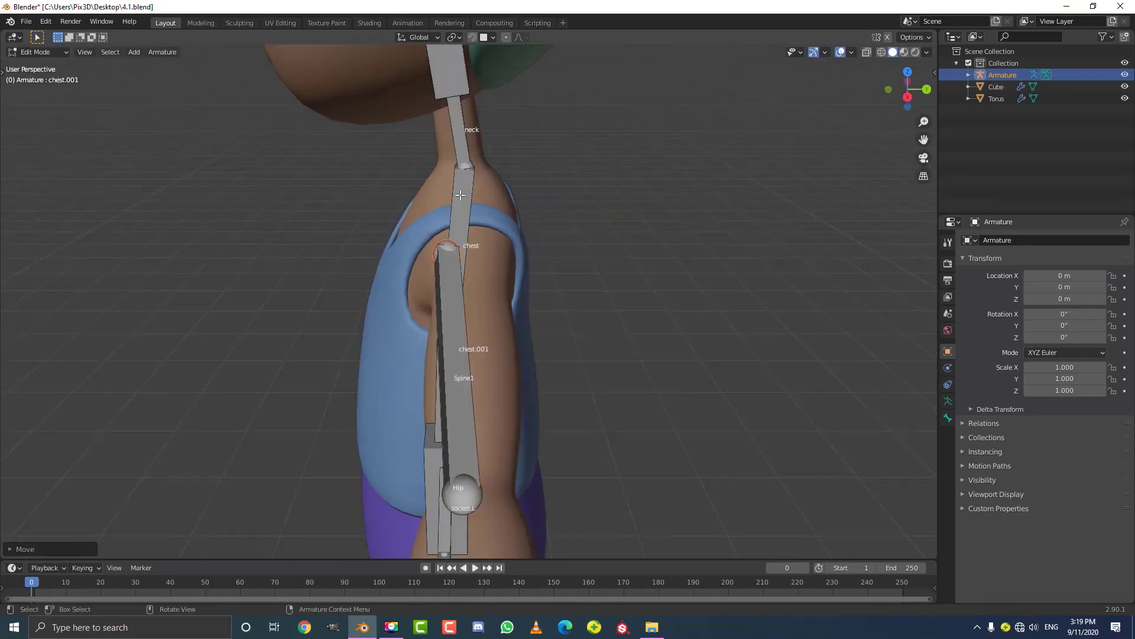
{"action": "key", "text": "KP_3"}
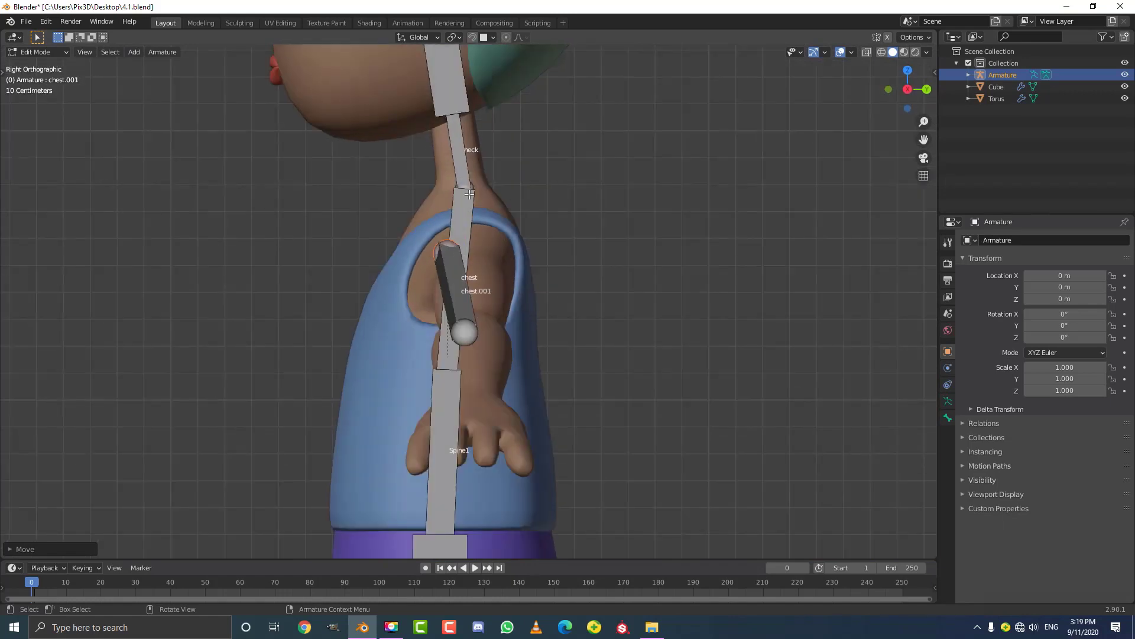
{"action": "scroll", "coordinate": [469, 274], "scroll_direction": "up", "scroll_amount": 2}
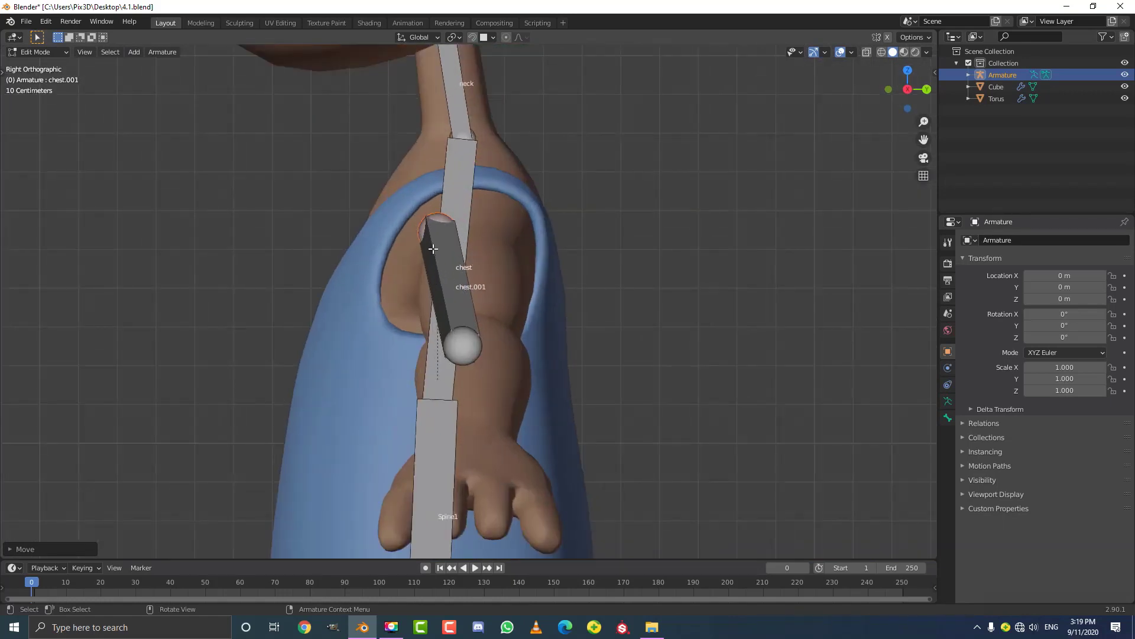
{"action": "left_click", "coordinate": [455, 261]}
{"action": "scroll", "coordinate": [474, 287], "scroll_direction": "down", "scroll_amount": 2}
{"action": "scroll", "coordinate": [497, 311], "scroll_direction": "up", "scroll_amount": 1}
{"action": "scroll", "coordinate": [501, 310], "scroll_direction": "up", "scroll_amount": 1}
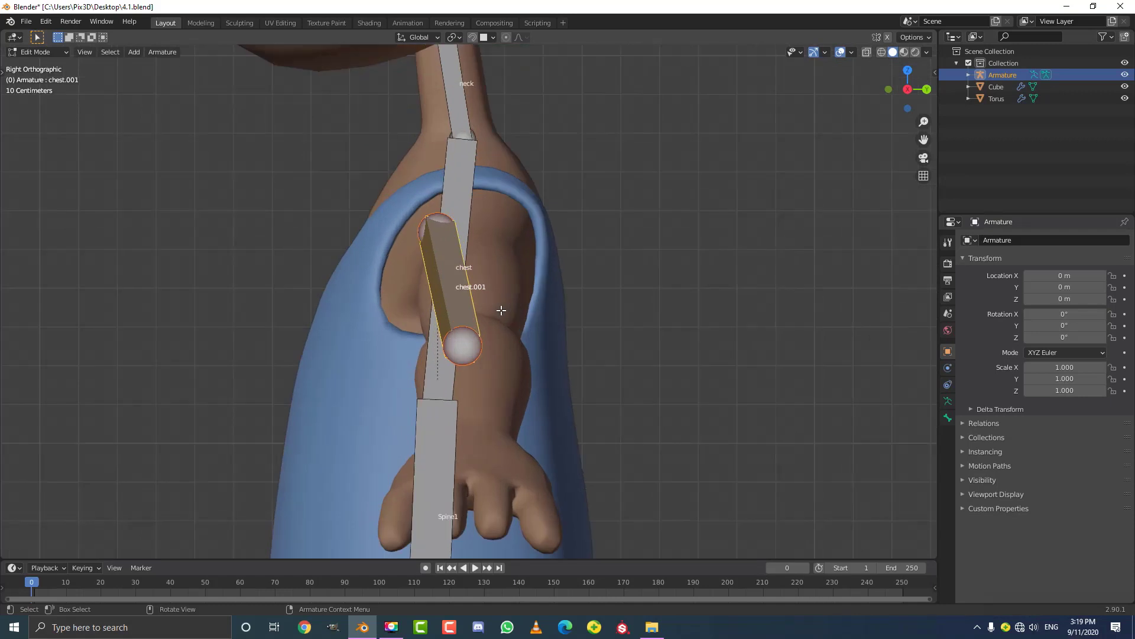
{"action": "key", "text": "s"}
{"action": "key", "text": "y"}
{"action": "key", "text": "0"}
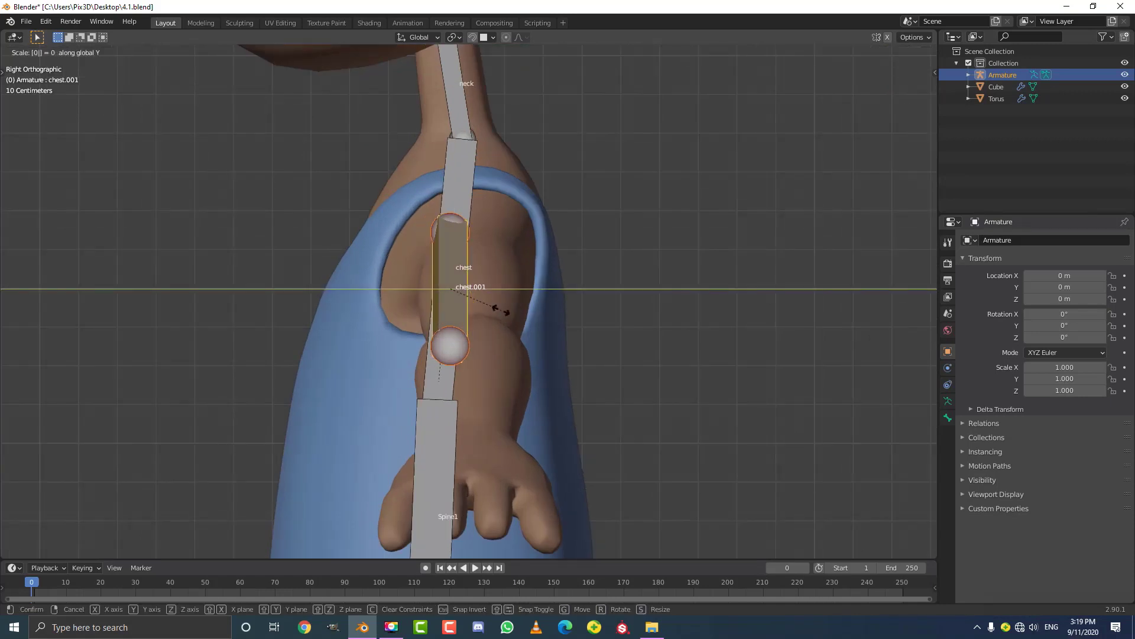
{"action": "key", "text": "Return"}
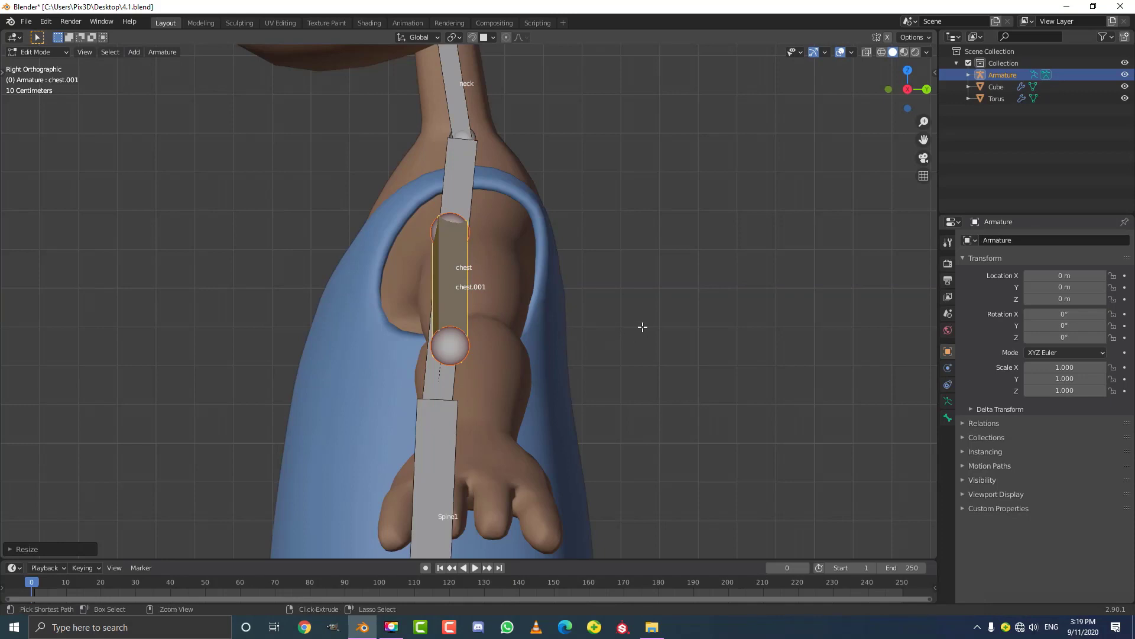
{"action": "key", "text": "ctrl+r"}
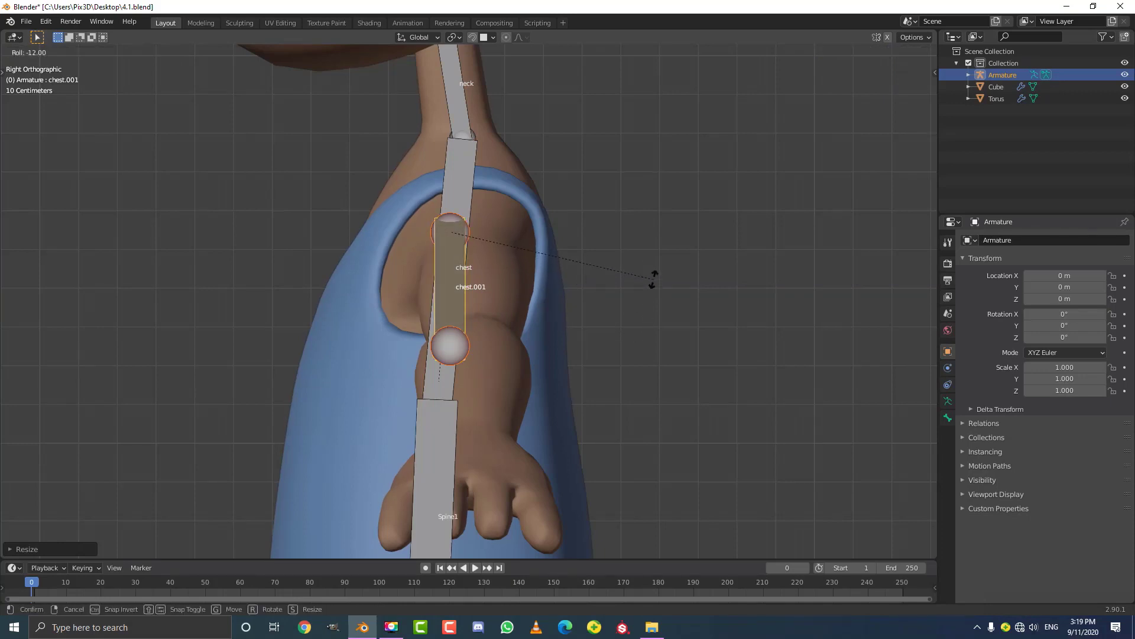
{"action": "left_click", "coordinate": [653, 283]}
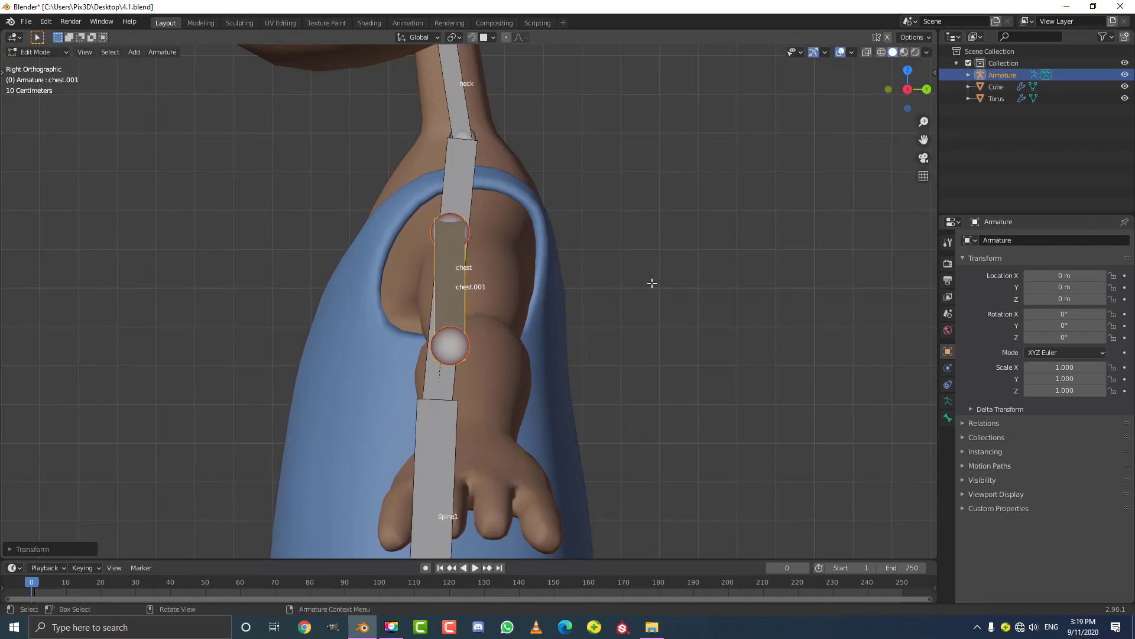
Step: In front view with wireframe shading, adjust the upper-arm bone's base so it sits inside the left shoulder joint
{"action": "key", "text": "KP_1"}
{"action": "scroll", "coordinate": [751, 351], "scroll_direction": "down", "scroll_amount": 4}
{"action": "scroll", "coordinate": [520, 281], "scroll_direction": "up", "scroll_amount": 3}
{"action": "left_click", "coordinate": [450, 240]}
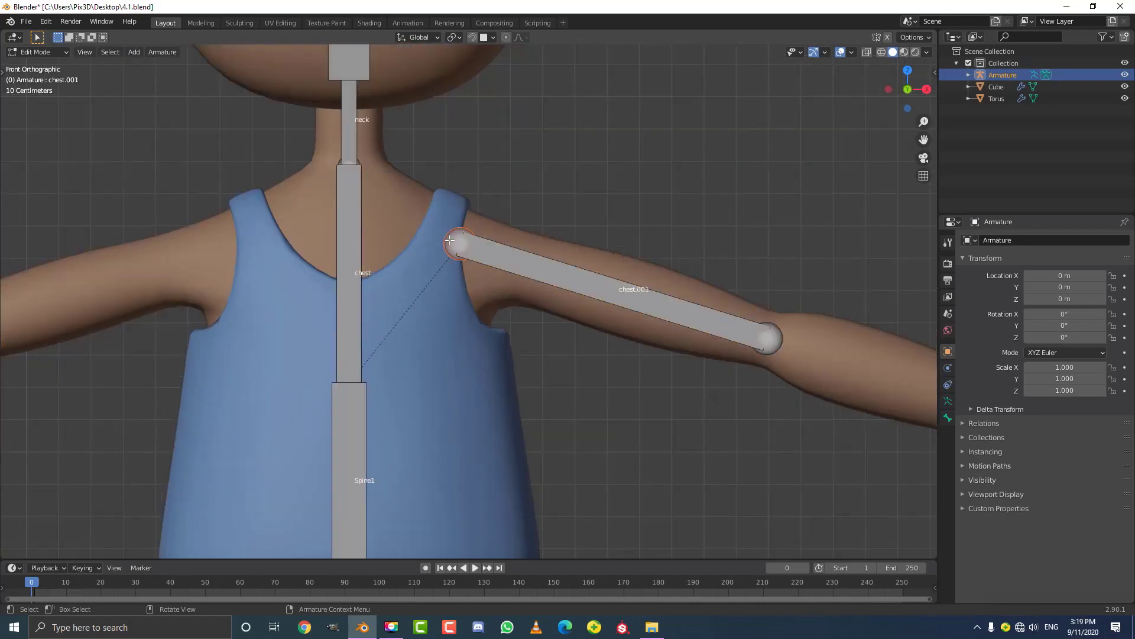
{"action": "scroll", "coordinate": [449, 240], "scroll_direction": "up", "scroll_amount": 1}
{"action": "key", "text": "z"}
{"action": "left_click", "coordinate": [349, 254]}
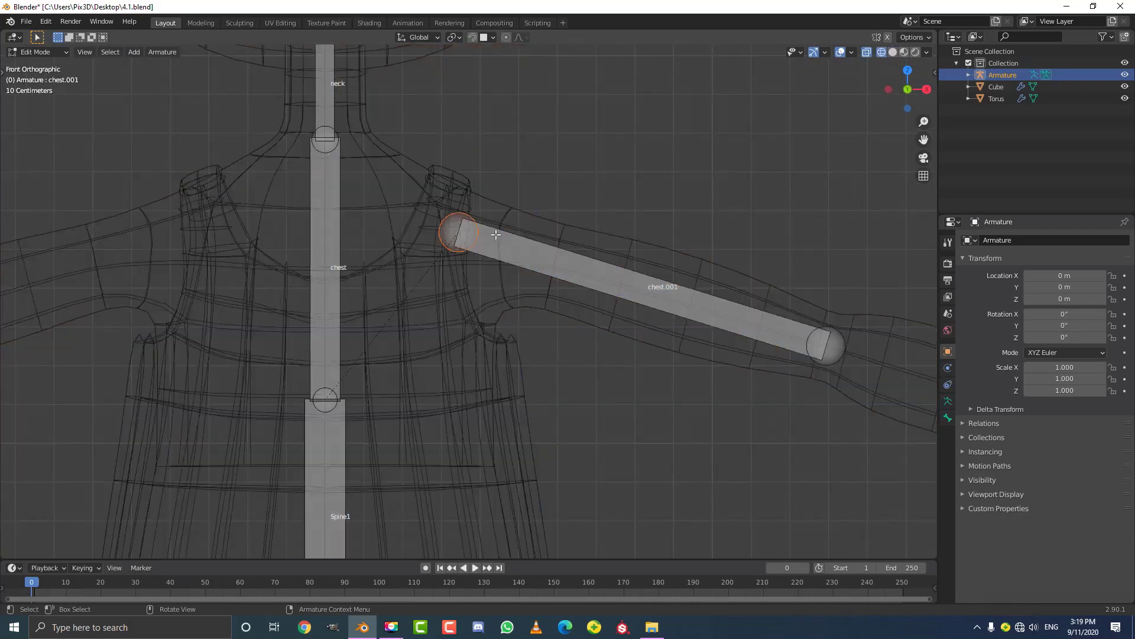
{"action": "scroll", "coordinate": [473, 278], "scroll_direction": "up", "scroll_amount": 1}
{"action": "key", "text": "g"}
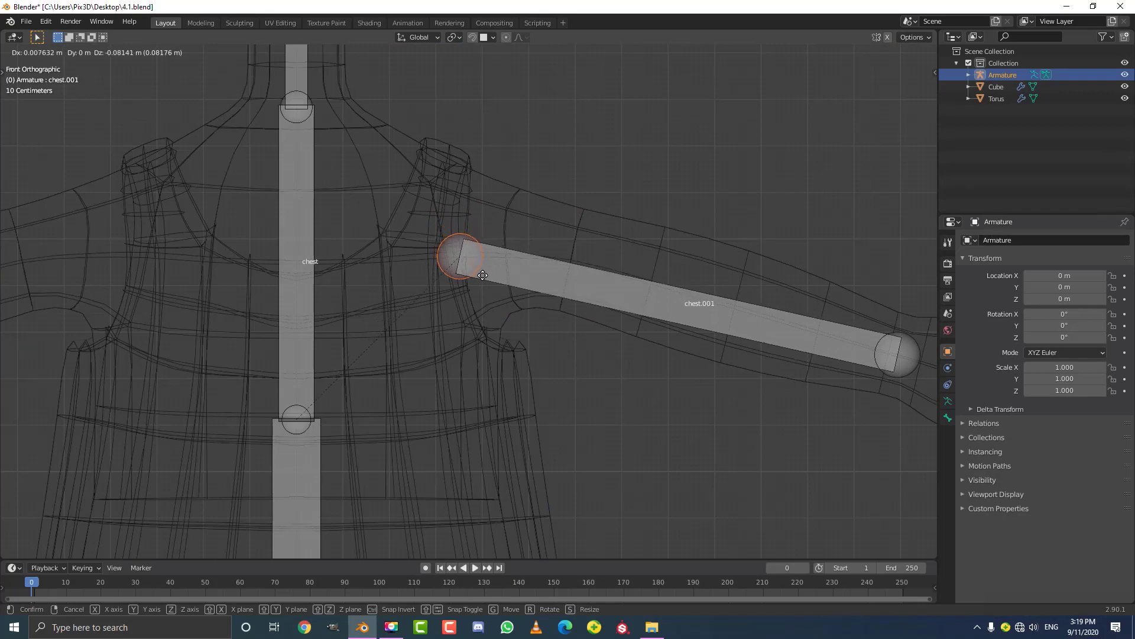
{"action": "left_click", "coordinate": [483, 276]}
{"action": "key", "text": "g"}
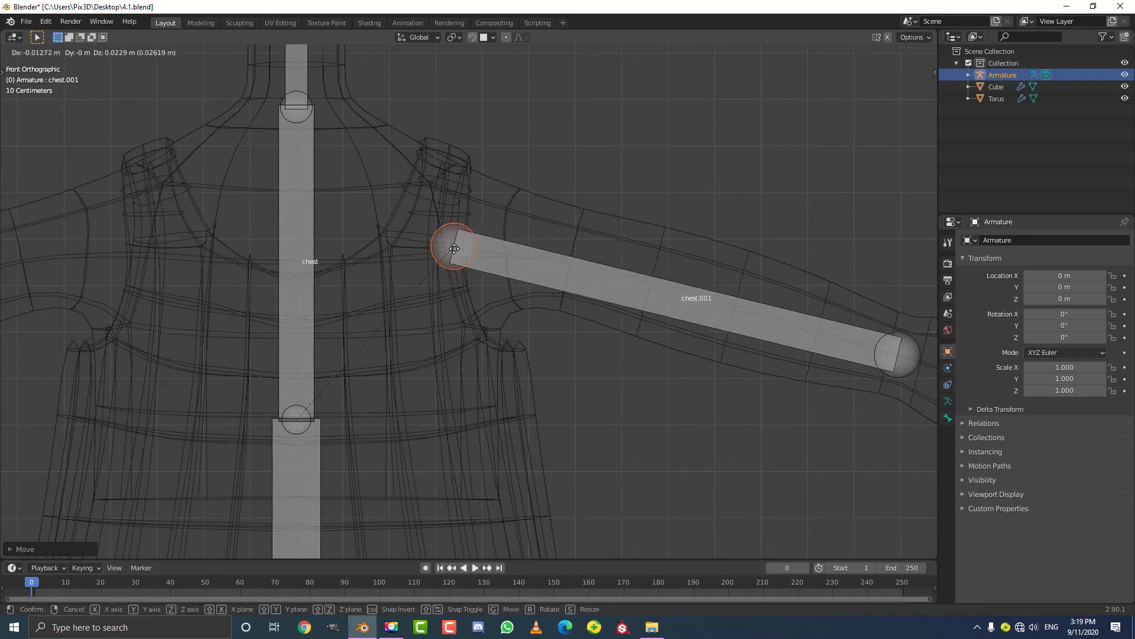
{"action": "left_click", "coordinate": [453, 176]}
Step: Fine-tune the upper-arm bone's tip in front view so it is centred in the left elbow
{"action": "scroll", "coordinate": [509, 251], "scroll_direction": "down", "scroll_amount": 4}
{"action": "left_click", "coordinate": [675, 326]}
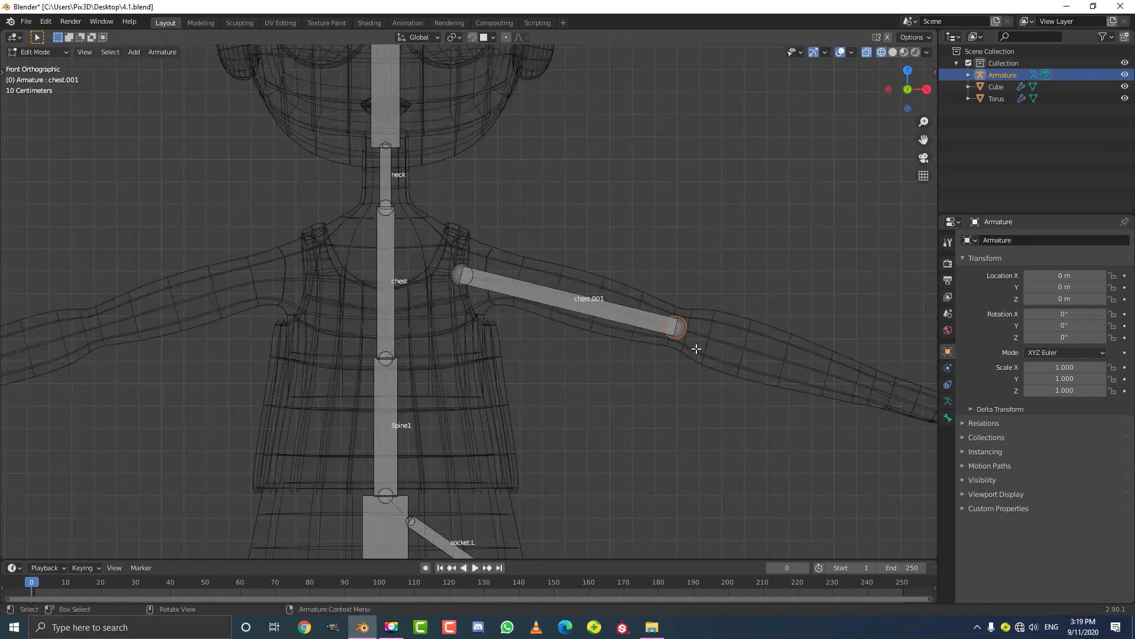
{"action": "middle_click_drag", "start_coordinate": [676, 326], "coordinate": [512, 299], "text": "shift"}
{"action": "scroll", "coordinate": [512, 299], "scroll_direction": "up", "scroll_amount": 3}
{"action": "key", "text": "g"}
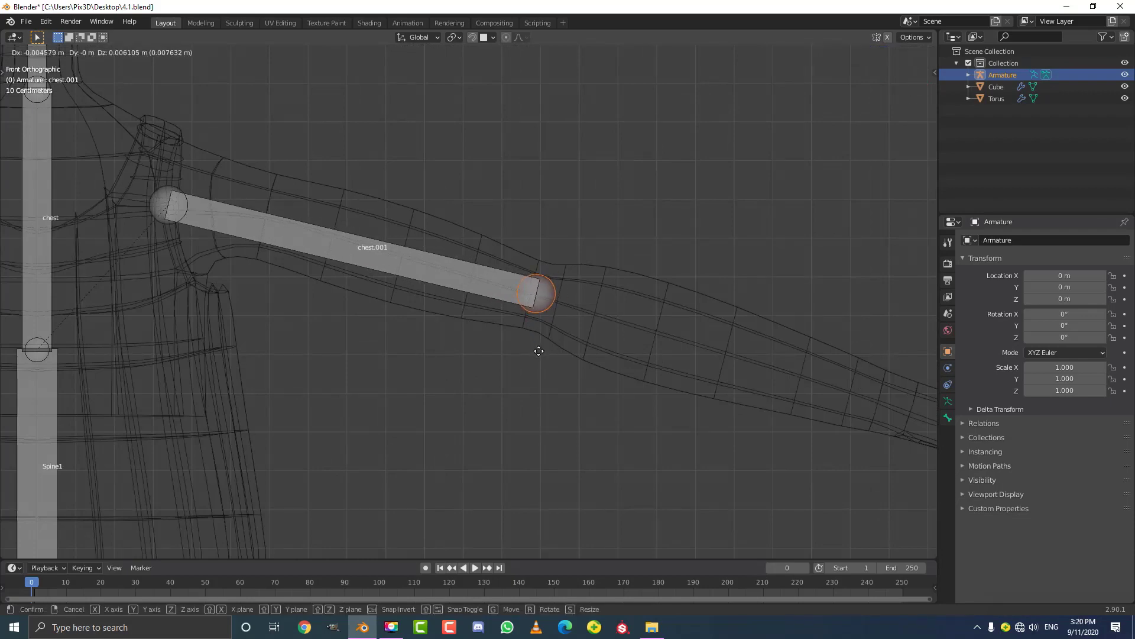
{"action": "left_click", "coordinate": [534, 353]}
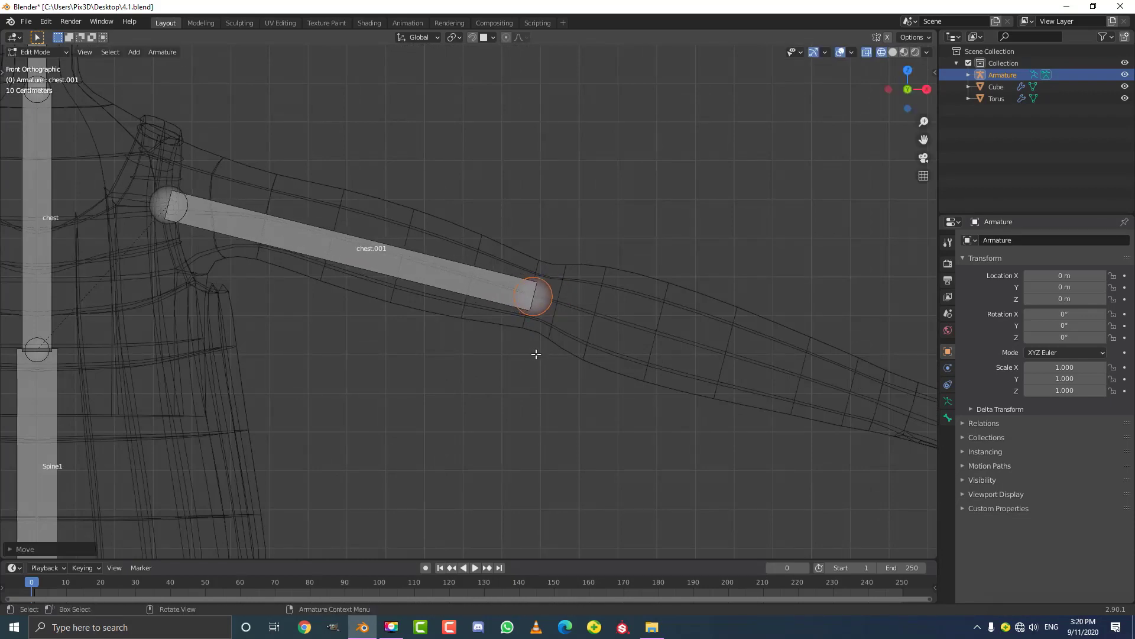
Step: In top view, move the upper-arm bone's tip to the middle of the elbow's thickness
{"action": "key", "text": "KP_7"}
{"action": "scroll", "coordinate": [587, 342], "scroll_direction": "up", "scroll_amount": 1}
{"action": "key", "text": "g"}
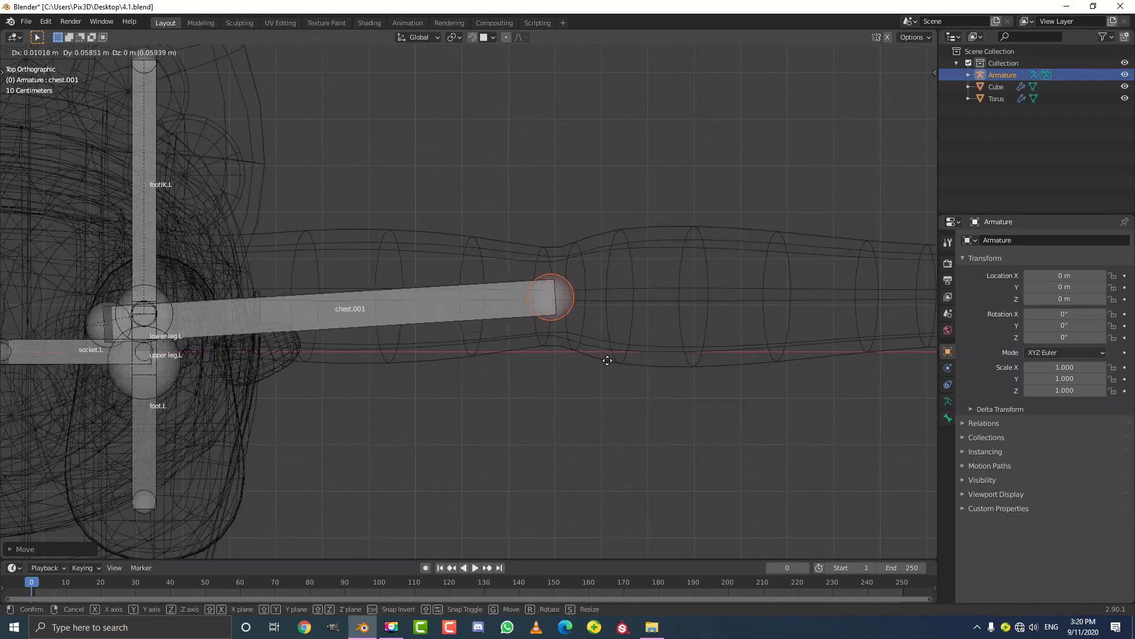
{"action": "left_click", "coordinate": [598, 362]}
Step: Return to solid shading and shift the upper-arm bone's base along Y to align it within the shoulder
{"action": "mouse_move", "coordinate": [476, 347]}
{"action": "middle_mouse_down"}
{"action": "mouse_move", "coordinate": [380, 324]}
{"action": "mouse_move", "coordinate": [355, 294]}
{"action": "middle_mouse_up"}
{"action": "key", "text": "z"}
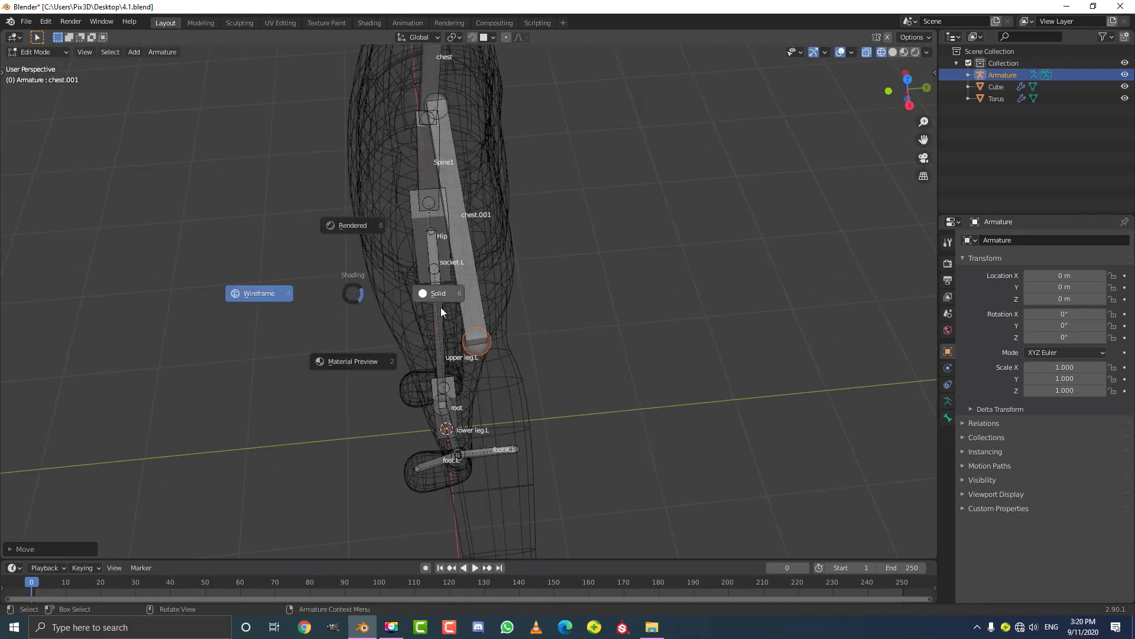
{"action": "left_click", "coordinate": [433, 291]}
{"action": "middle_click_drag", "start_coordinate": [431, 288], "coordinate": [463, 322], "text": "shift"}
{"action": "middle_click_drag", "start_coordinate": [399, 140], "coordinate": [378, 171]}
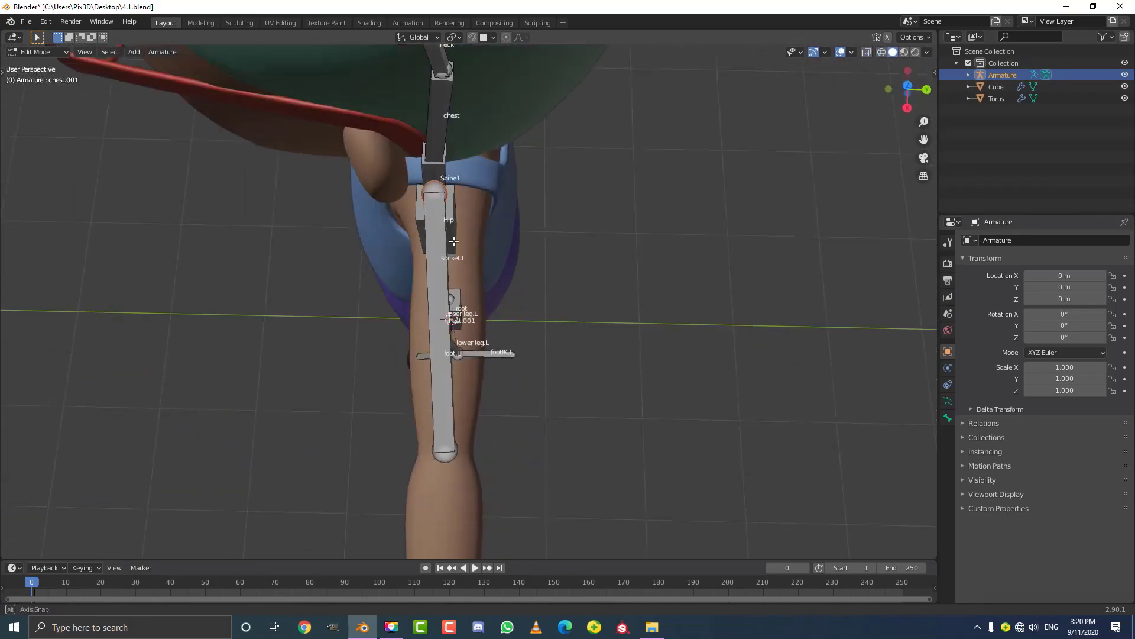
{"action": "left_click", "coordinate": [433, 195]}
{"action": "key", "text": "g"}
{"action": "key", "text": "y"}
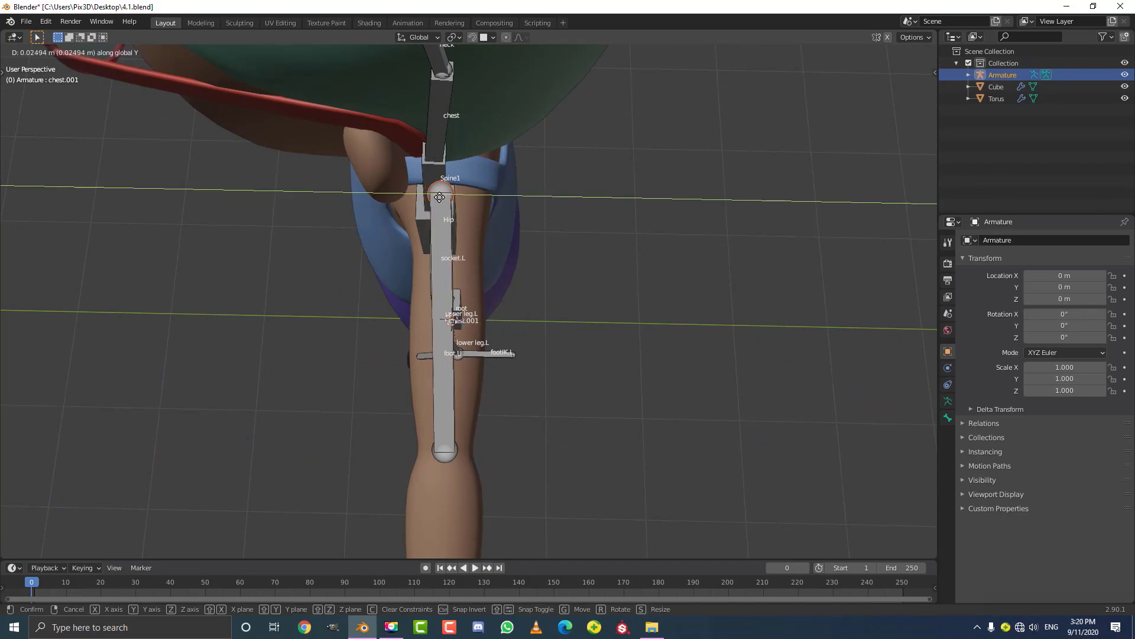
{"action": "left_click", "coordinate": [434, 195]}
Step: Select the whole upper-arm bone and open its bone properties
{"action": "middle_click_drag", "start_coordinate": [434, 195], "coordinate": [608, 216]}
{"action": "scroll", "coordinate": [472, 353], "scroll_direction": "up", "scroll_amount": 2}
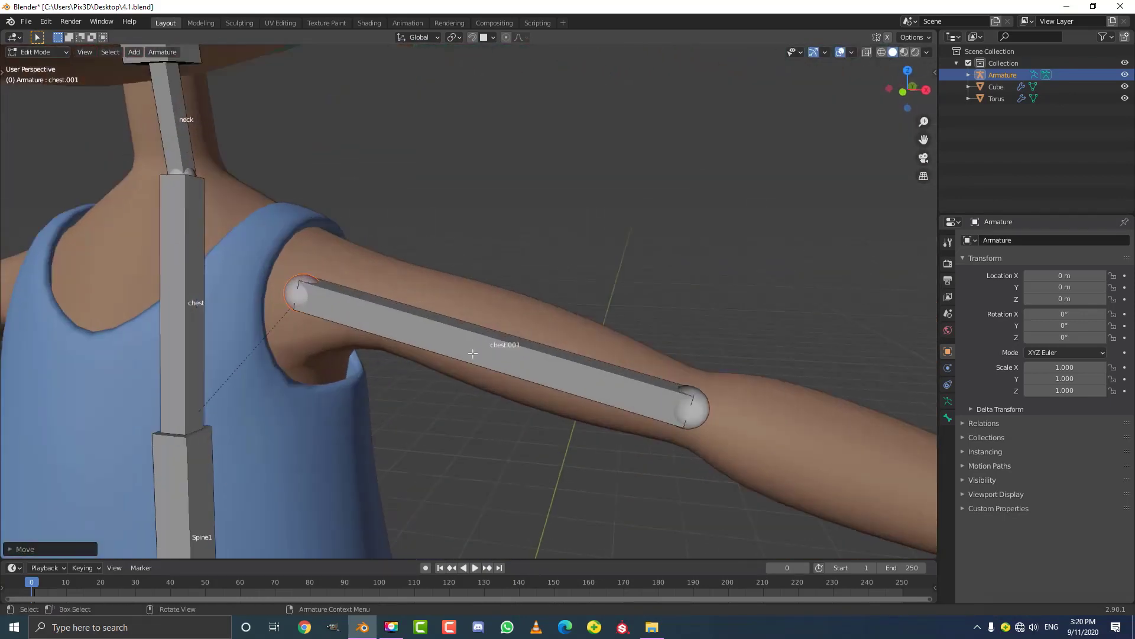
{"action": "left_click", "coordinate": [495, 341]}
{"action": "left_click", "coordinate": [948, 418]}
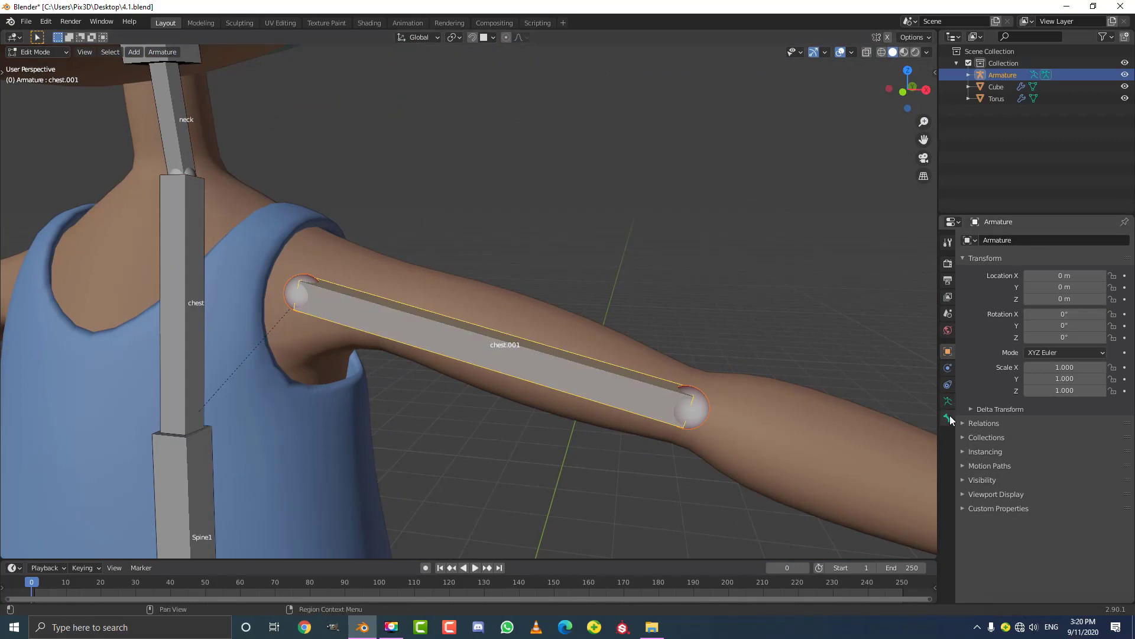
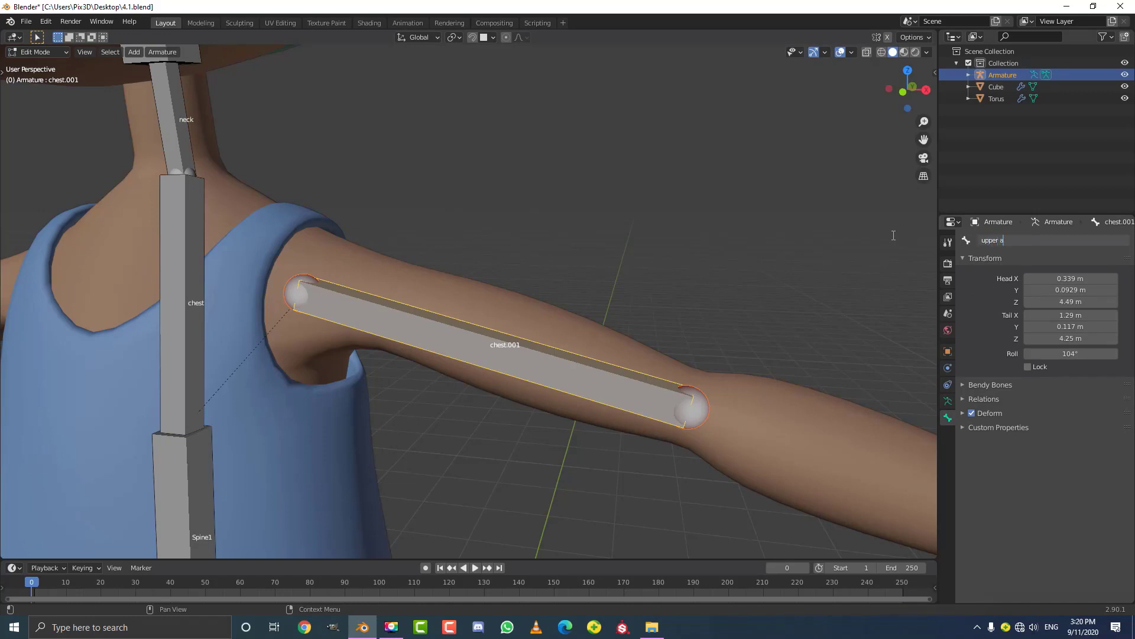
Step: Name the left upper-arm bone upper arm.L and parent it to the chest bone with Keep Offset
{"action": "key", "text": "Return"}
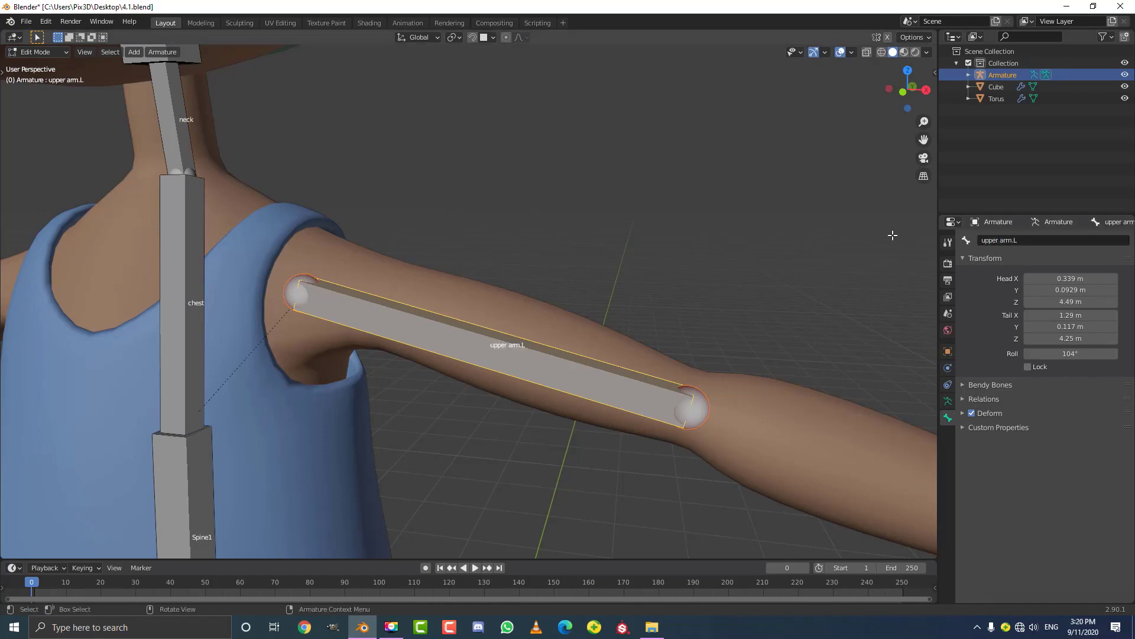
{"action": "key", "text": "KP_1"}
{"action": "scroll", "coordinate": [461, 274], "scroll_direction": "down", "scroll_amount": 2}
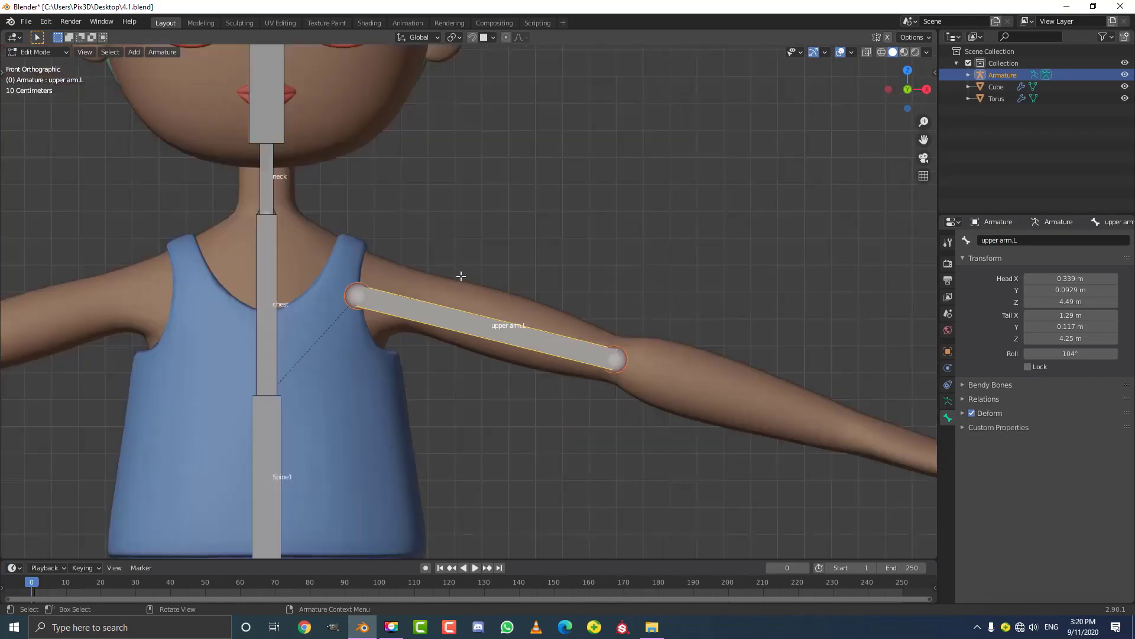
{"action": "scroll", "coordinate": [456, 304], "scroll_direction": "up", "scroll_amount": 3}
{"action": "scroll", "coordinate": [434, 294], "scroll_direction": "down", "scroll_amount": 1}
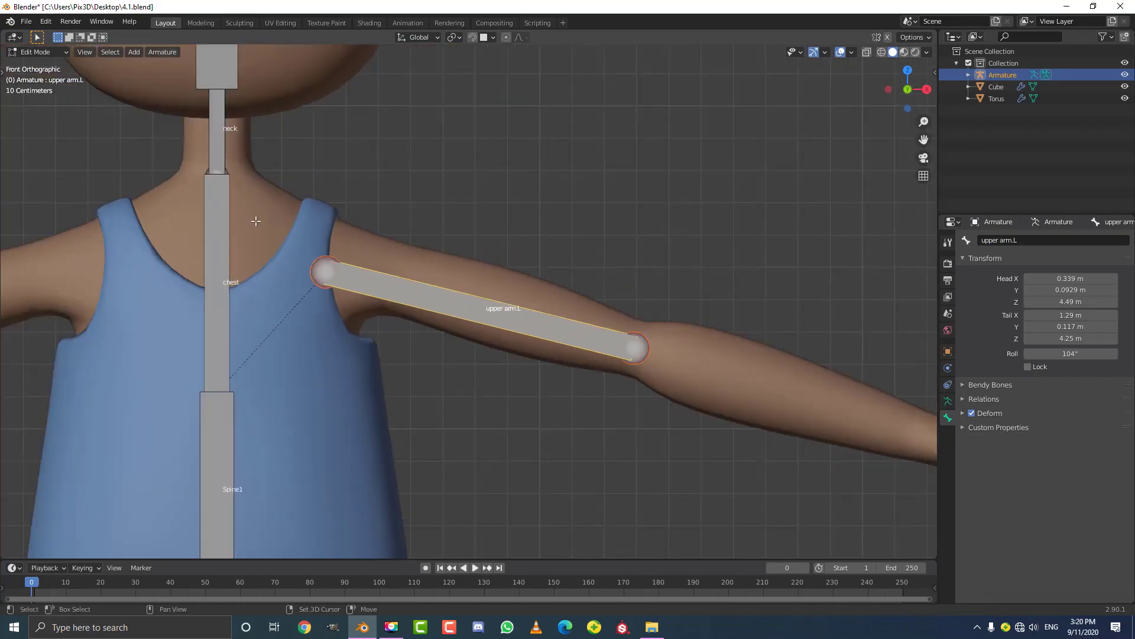
{"action": "left_click", "coordinate": [225, 213], "text": "shift"}
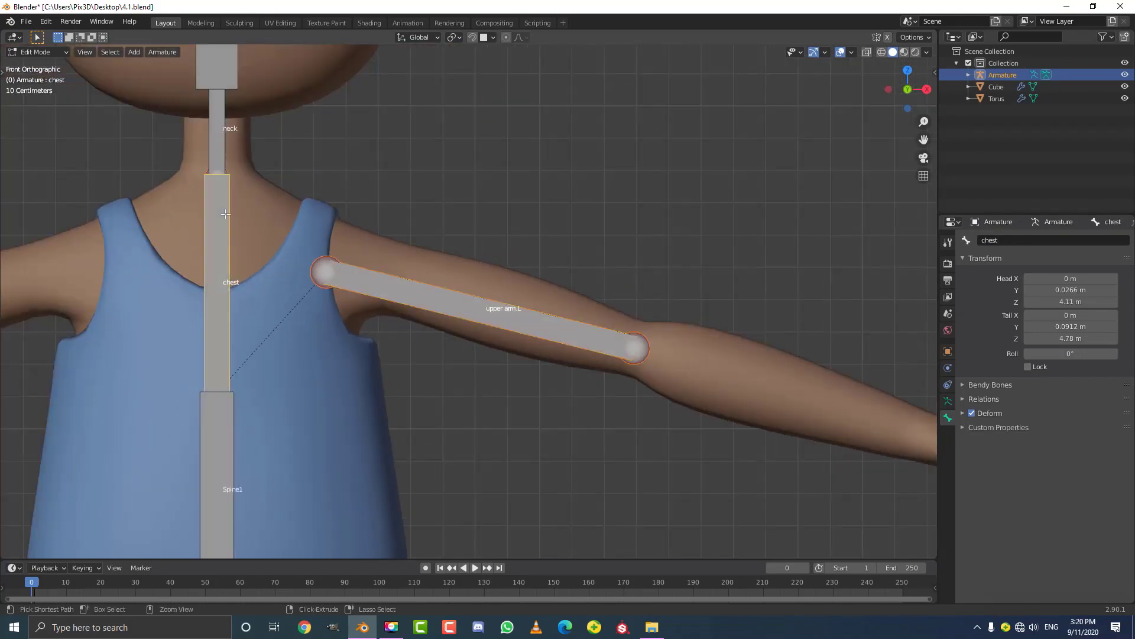
{"action": "key", "text": "ctrl+p"}
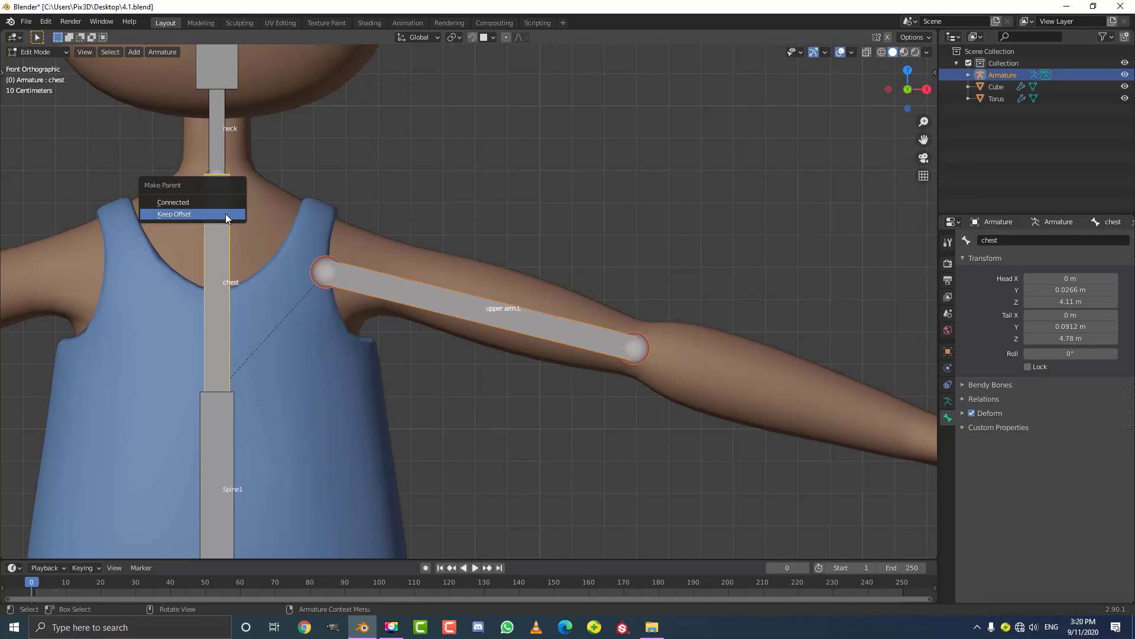
{"action": "left_click", "coordinate": [218, 214]}
Step: Test-rotate the chest bone in Pose Mode to check that the left upper arm follows, cancel the rotation, and return to Edit Mode
{"action": "scroll", "coordinate": [455, 294], "scroll_direction": "down", "scroll_amount": 3}
{"action": "left_click", "coordinate": [455, 294]}
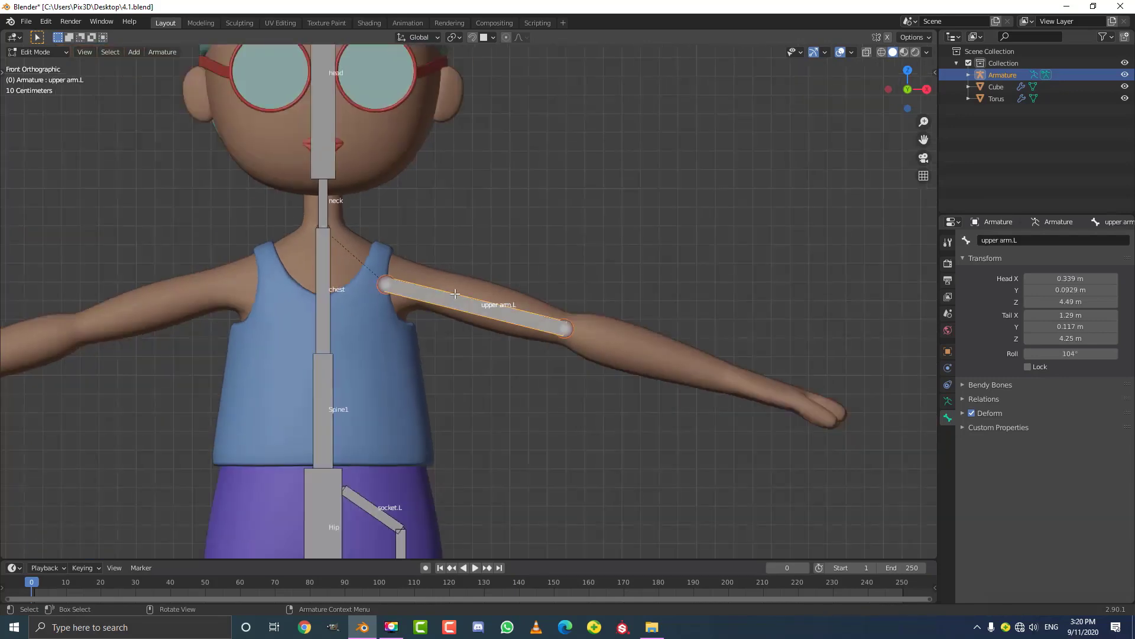
{"action": "left_click", "coordinate": [331, 271]}
{"action": "scroll", "coordinate": [442, 298], "scroll_direction": "down", "scroll_amount": 2}
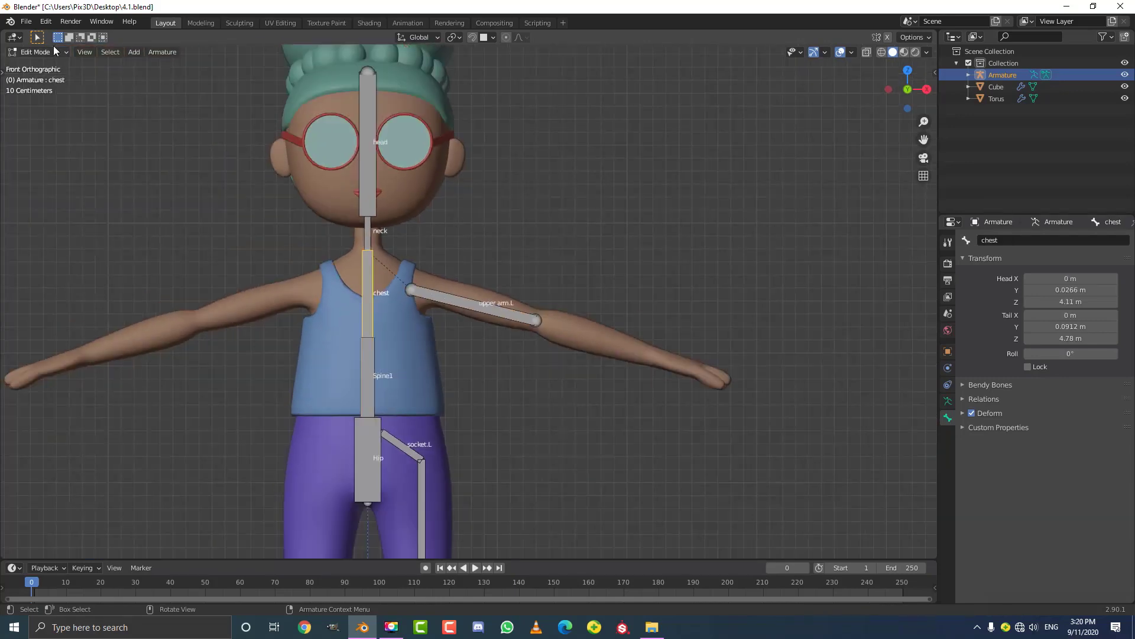
{"action": "left_click", "coordinate": [36, 51]}
{"action": "left_click", "coordinate": [35, 92]}
{"action": "scroll", "coordinate": [328, 272], "scroll_direction": "up", "scroll_amount": 2}
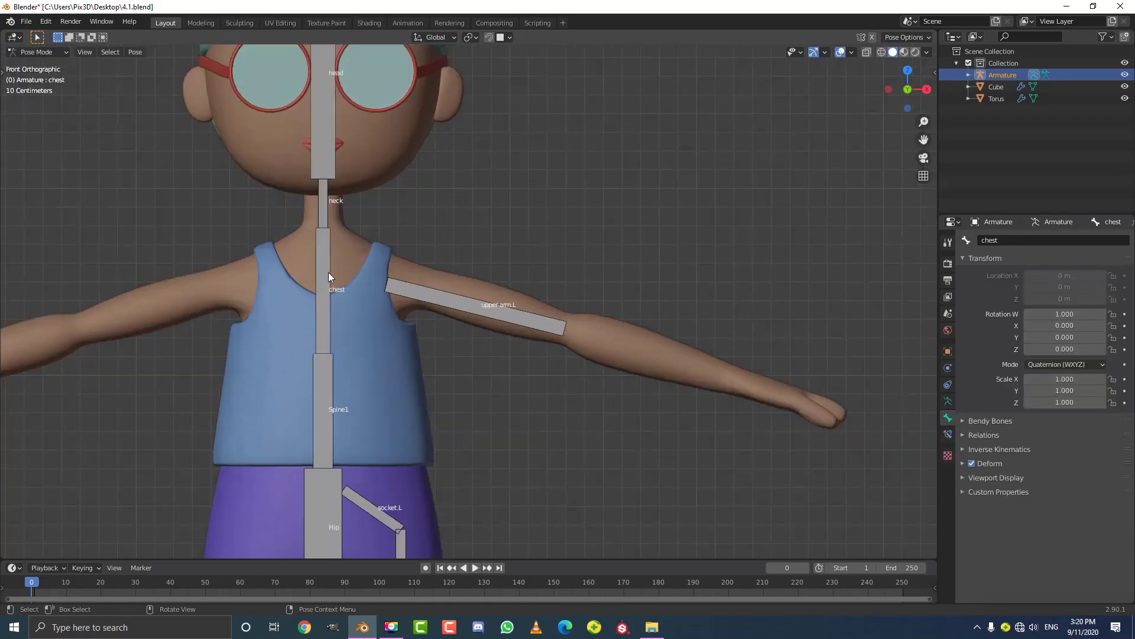
{"action": "middle_click_drag", "start_coordinate": [339, 309], "coordinate": [401, 324], "text": "shift"}
{"action": "key", "text": "r"}
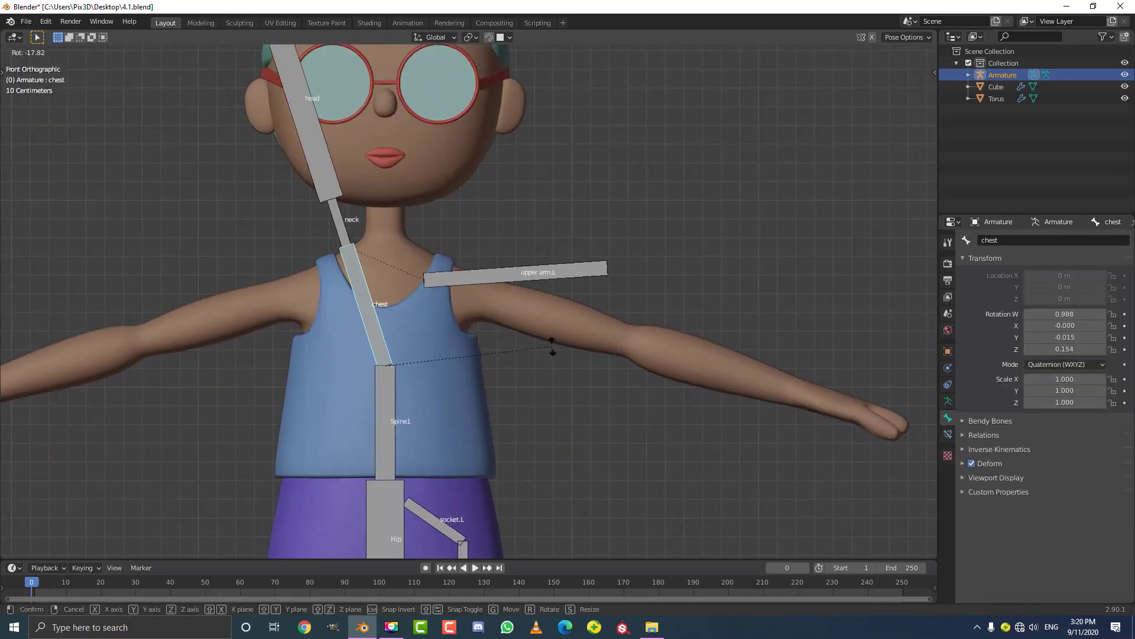
{"action": "key", "text": "Escape"}
{"action": "left_click", "coordinate": [47, 55]}
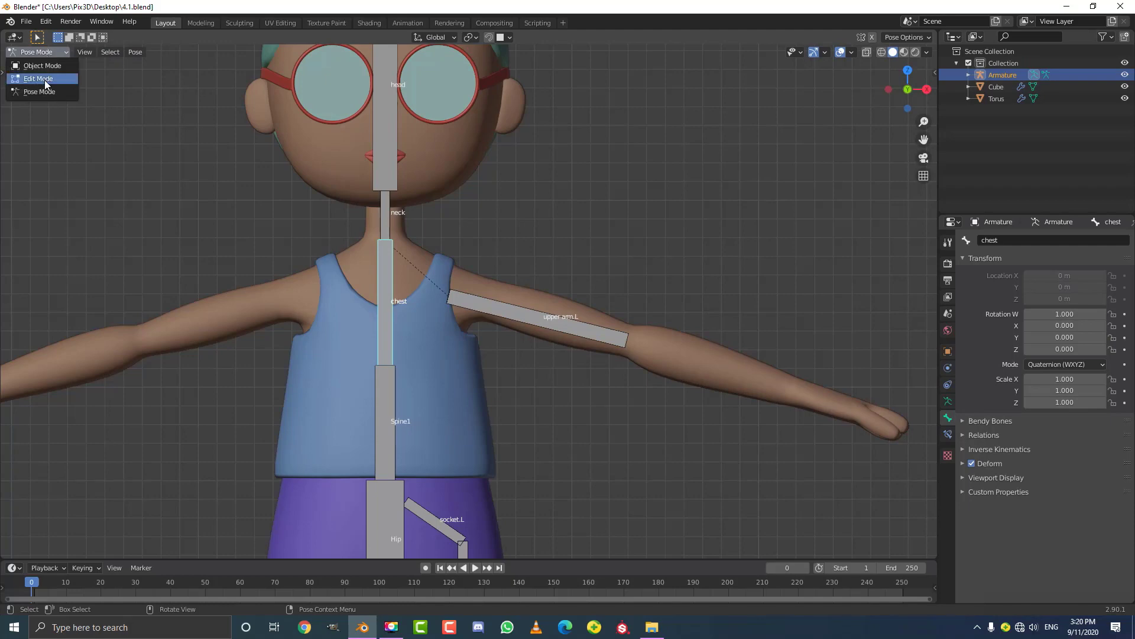
{"action": "left_click", "coordinate": [47, 79]}
Step: Extrude a forearm bone from the upper arm's elbow tip towards the wrist, ending at about X 2.25 m, Z 3.96 m
{"action": "scroll", "coordinate": [399, 183], "scroll_direction": "down", "scroll_amount": 3}
{"action": "scroll", "coordinate": [479, 273], "scroll_direction": "up", "scroll_amount": 4}
{"action": "left_click", "coordinate": [476, 275]}
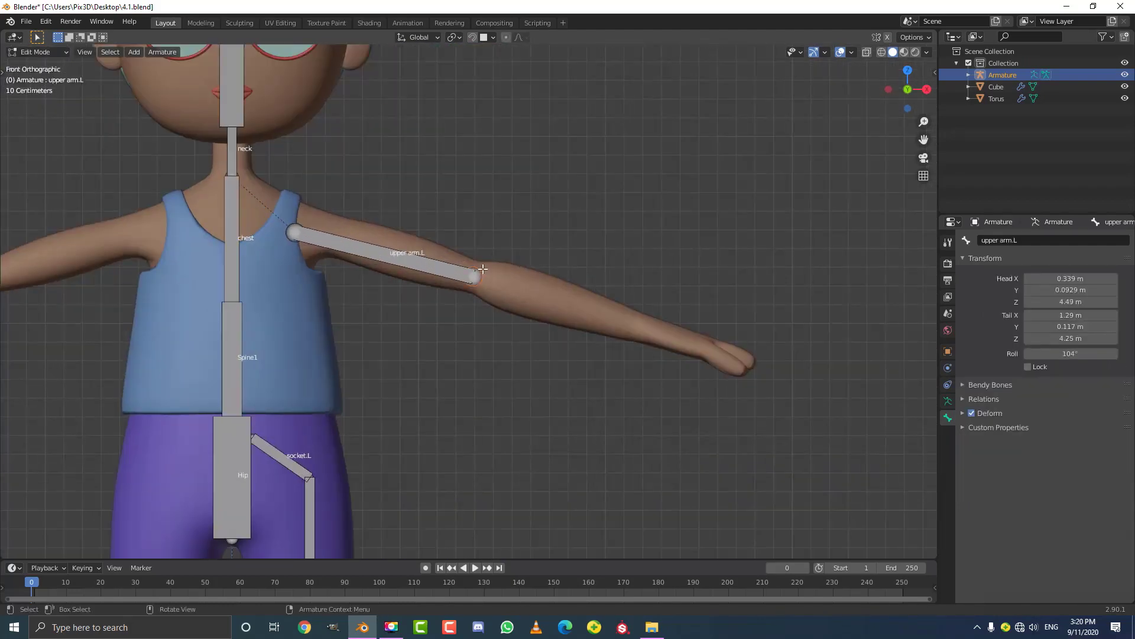
{"action": "scroll", "coordinate": [355, 192], "scroll_direction": "up", "scroll_amount": 5}
{"action": "scroll", "coordinate": [371, 197], "scroll_direction": "down", "scroll_amount": 3}
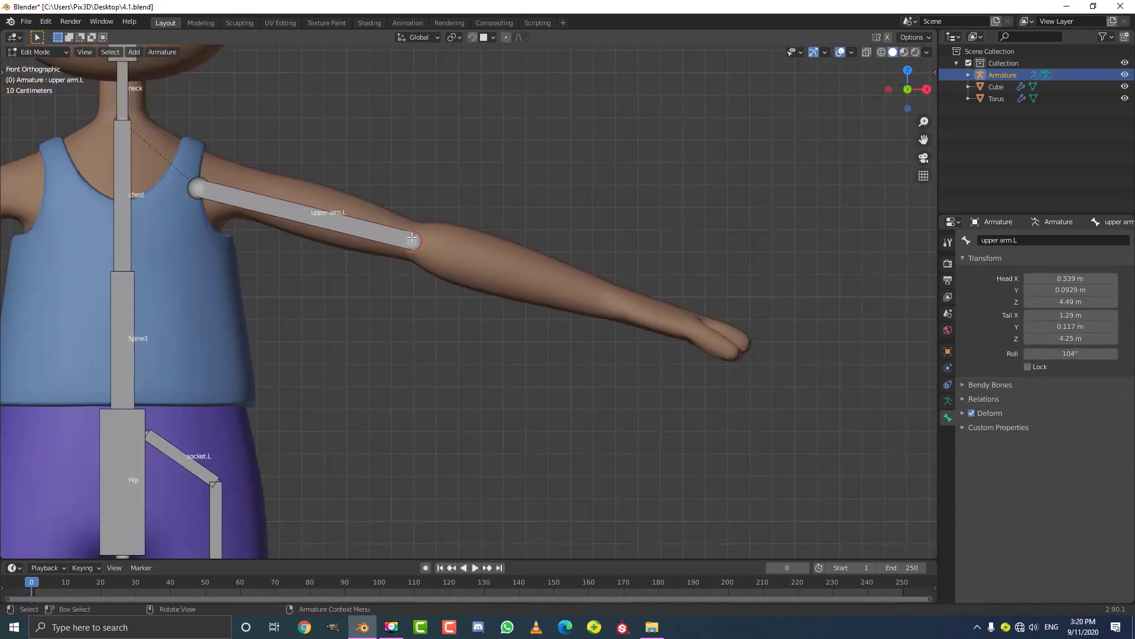
{"action": "key", "text": "e"}
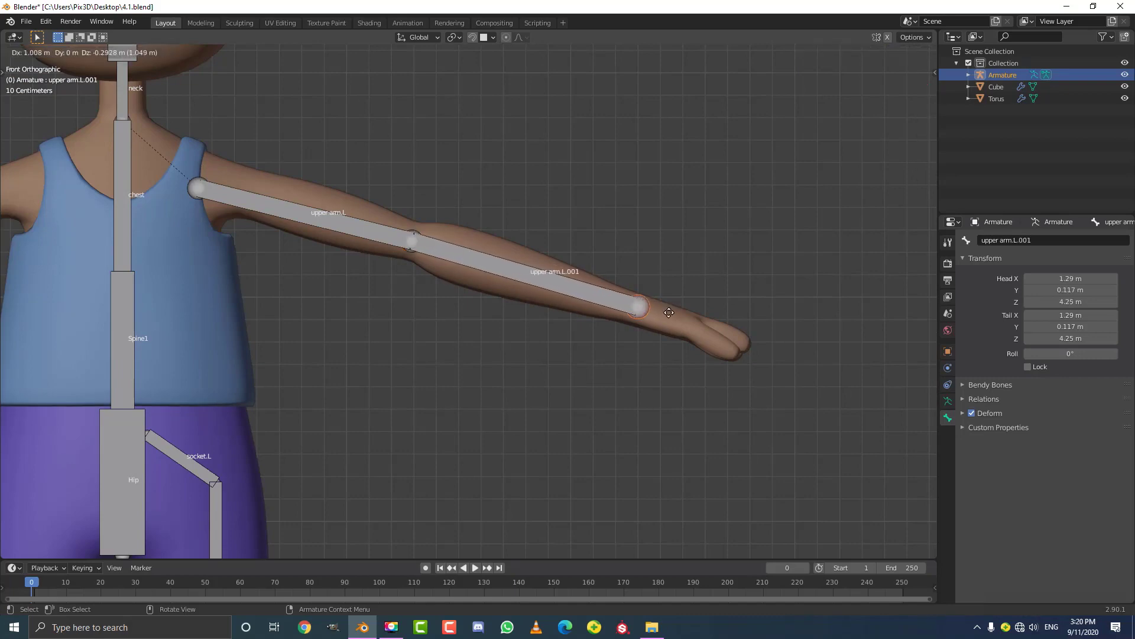
{"action": "left_click", "coordinate": [656, 311]}
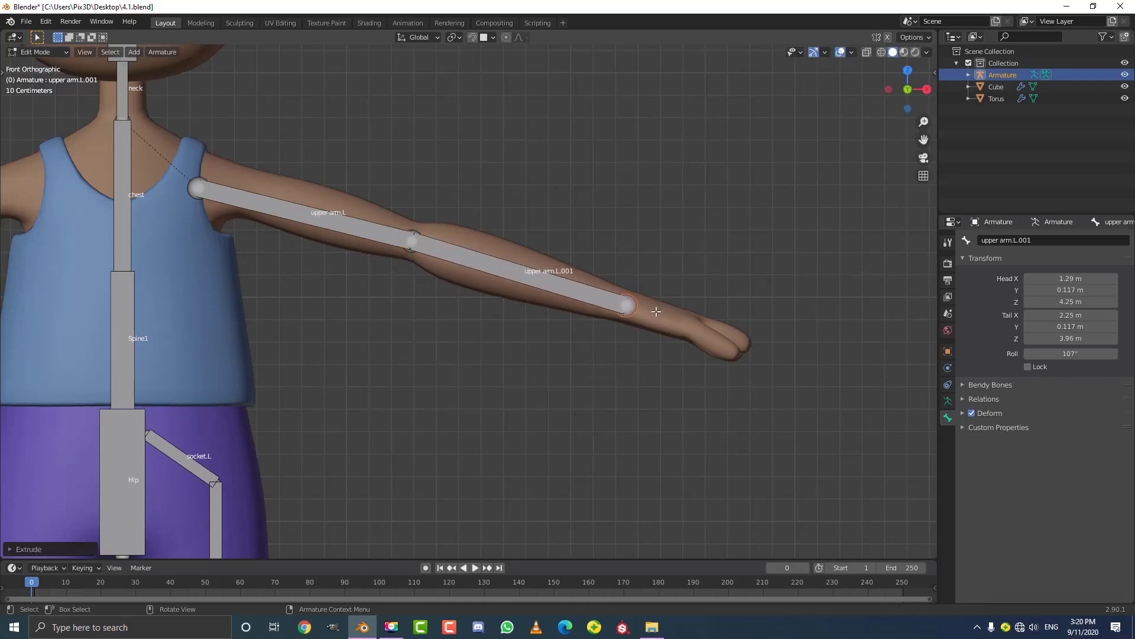
Step: In top view, move the forearm bone's tip back to the wrist at about X 2.15 m, Y 0.125 m
{"action": "key", "text": "KP_7"}
{"action": "scroll", "coordinate": [550, 326], "scroll_direction": "up", "scroll_amount": 4}
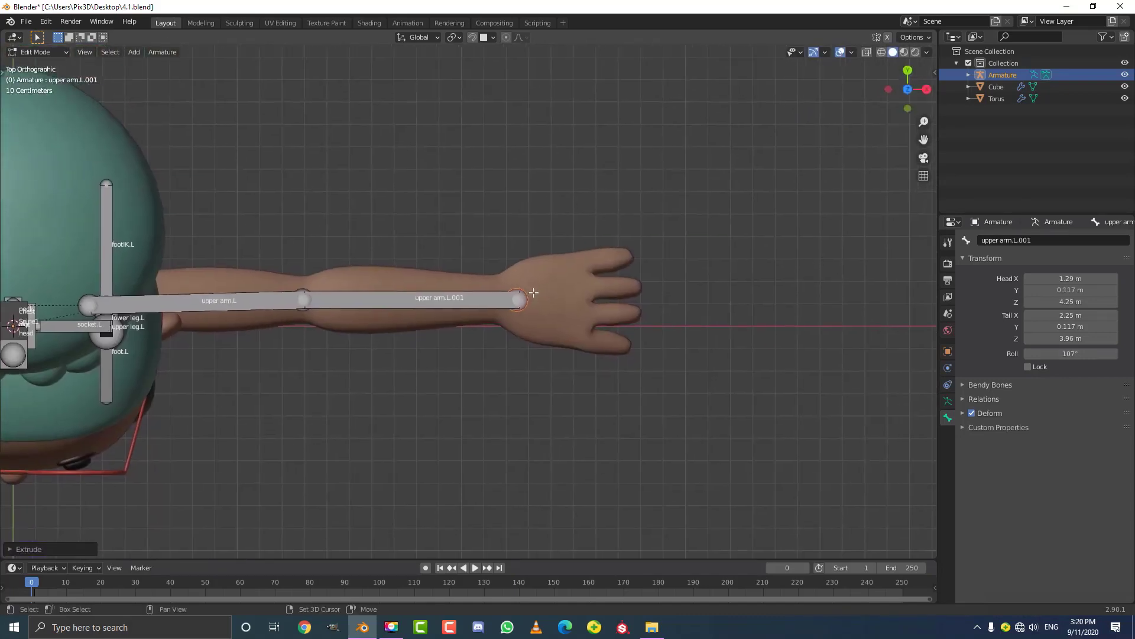
{"action": "key", "text": "g"}
{"action": "left_click", "coordinate": [551, 327]}
Step: Switch to wireframe shading and centre the forearm bone's tip in the wrist in front view, at about X 2.17 m, Z 3.99 m
{"action": "key", "text": "z"}
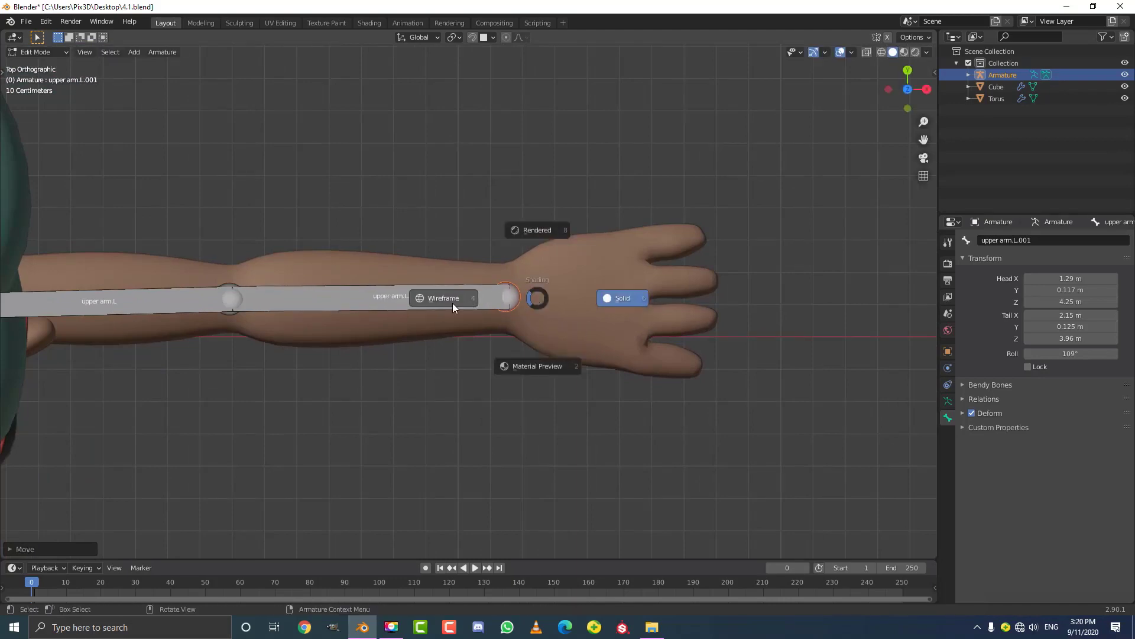
{"action": "left_click", "coordinate": [454, 307]}
{"action": "scroll", "coordinate": [555, 213], "scroll_direction": "up", "scroll_amount": 3}
{"action": "key", "text": "KP_1"}
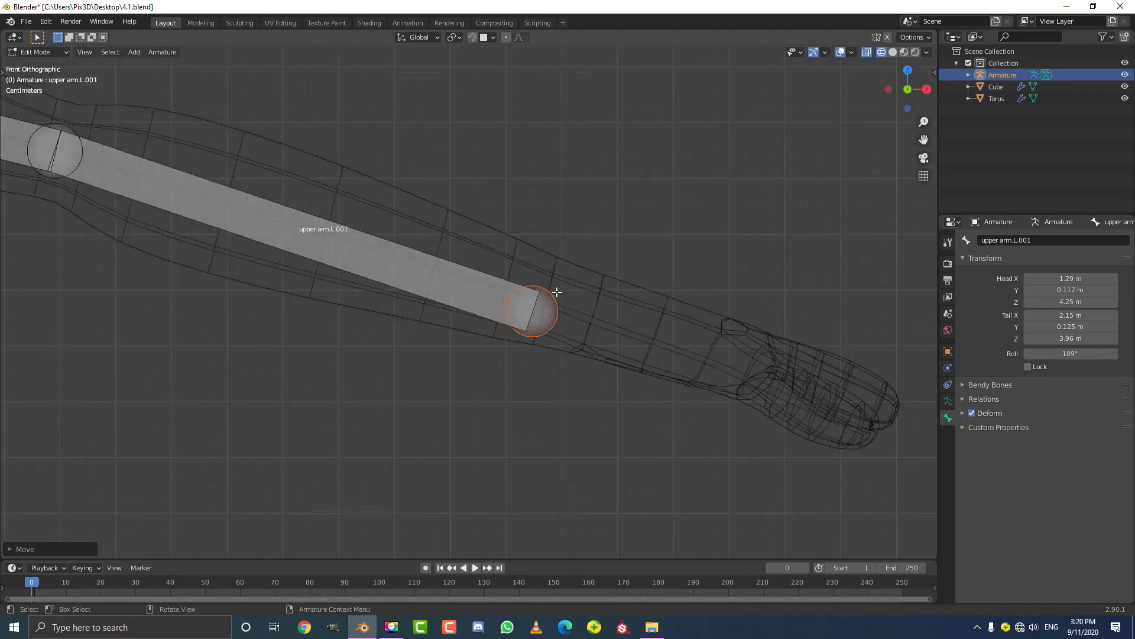
{"action": "key", "text": "g"}
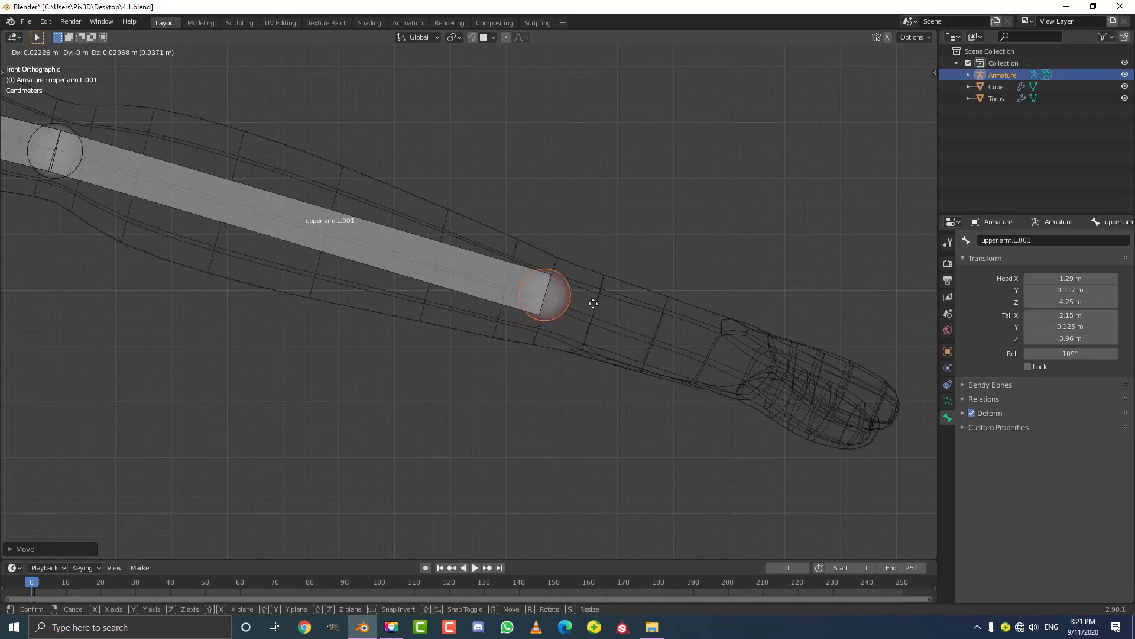
{"action": "left_click", "coordinate": [589, 304]}
Step: Select the whole forearm bone and rename it lower arm.L
{"action": "scroll", "coordinate": [349, 285], "scroll_direction": "down", "scroll_amount": 5}
{"action": "left_click", "coordinate": [413, 265]}
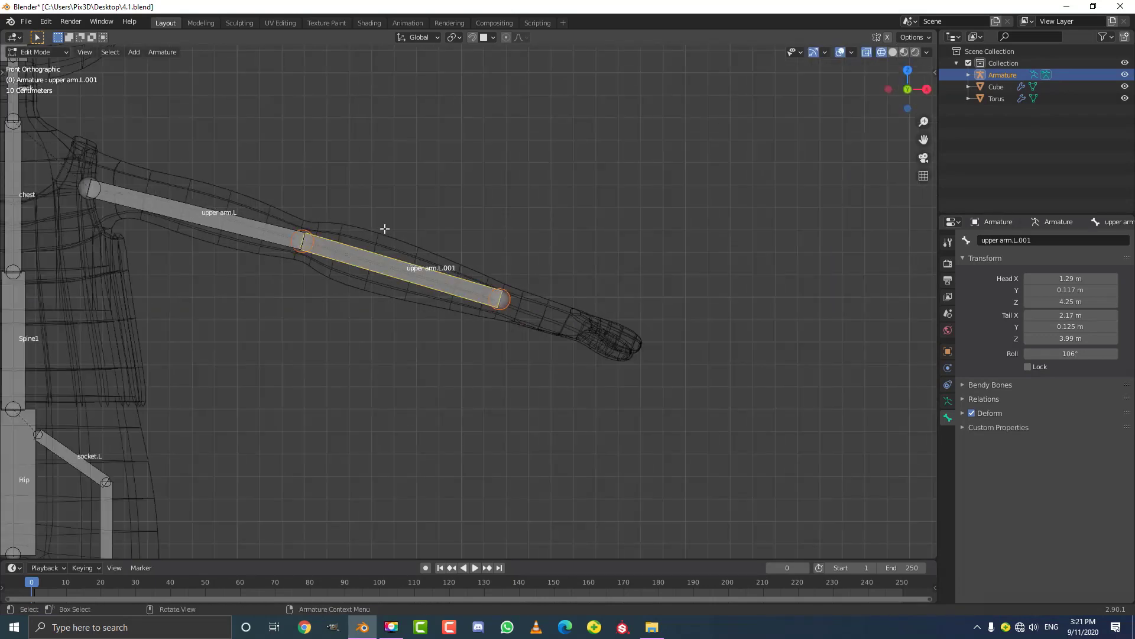
{"action": "left_click", "coordinate": [1031, 239]}
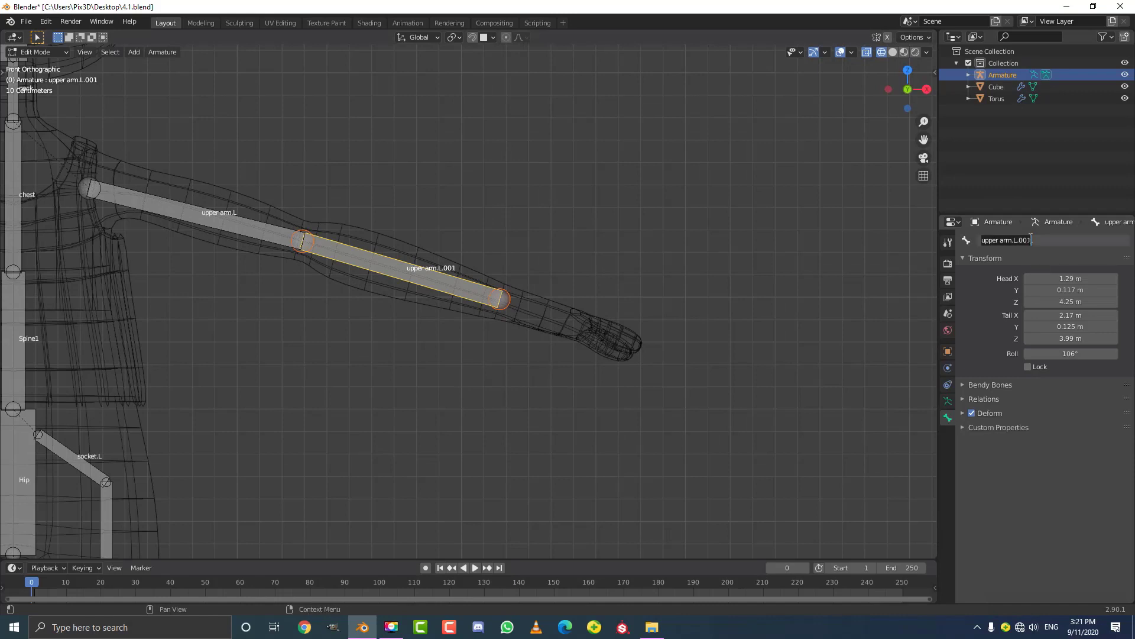
{"action": "key", "text": "BackSpace"}
{"action": "type", "text": "lower arm.L"}
{"action": "key", "text": "Return"}
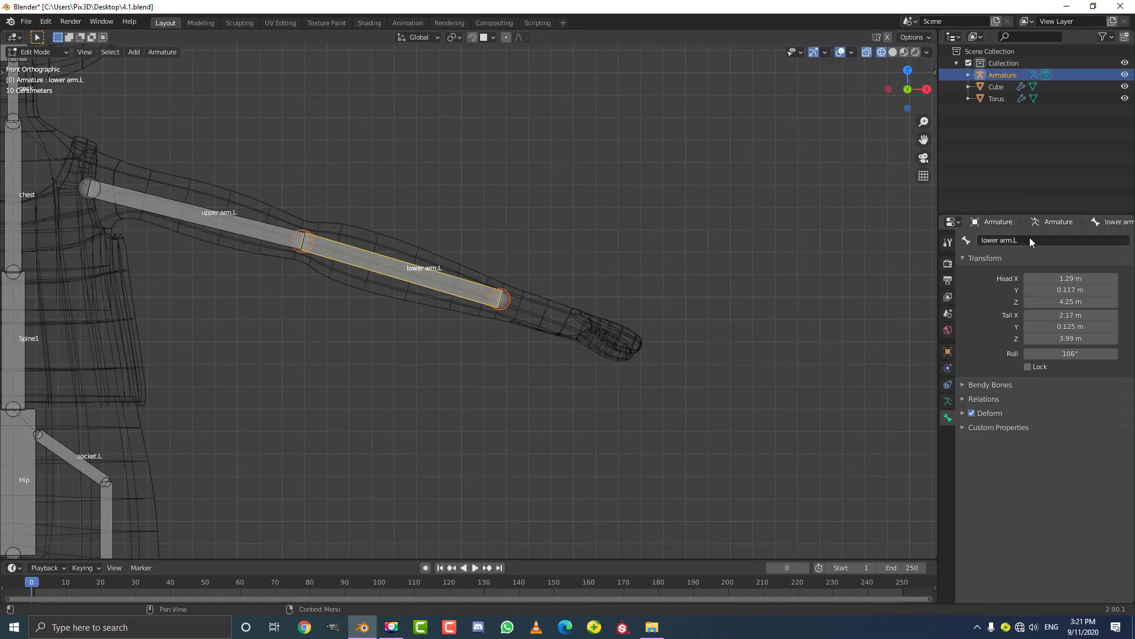
{"action": "scroll", "coordinate": [210, 246], "scroll_direction": "up", "scroll_amount": 1}
{"action": "left_click", "coordinate": [152, 190]}
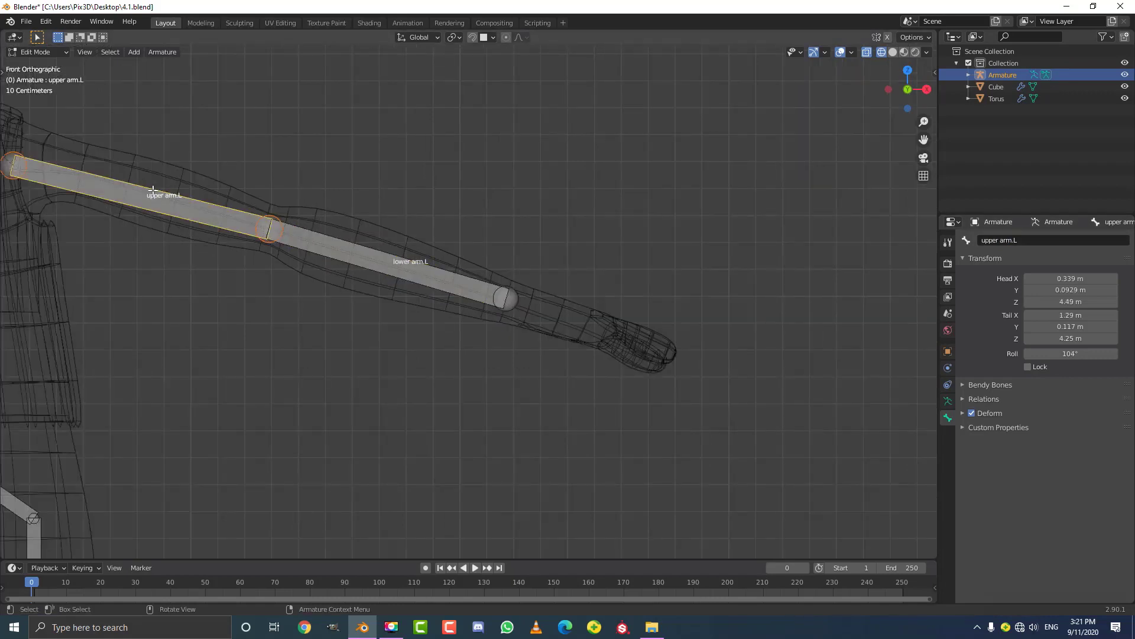
{"action": "middle_click_drag", "start_coordinate": [205, 204], "coordinate": [191, 181]}
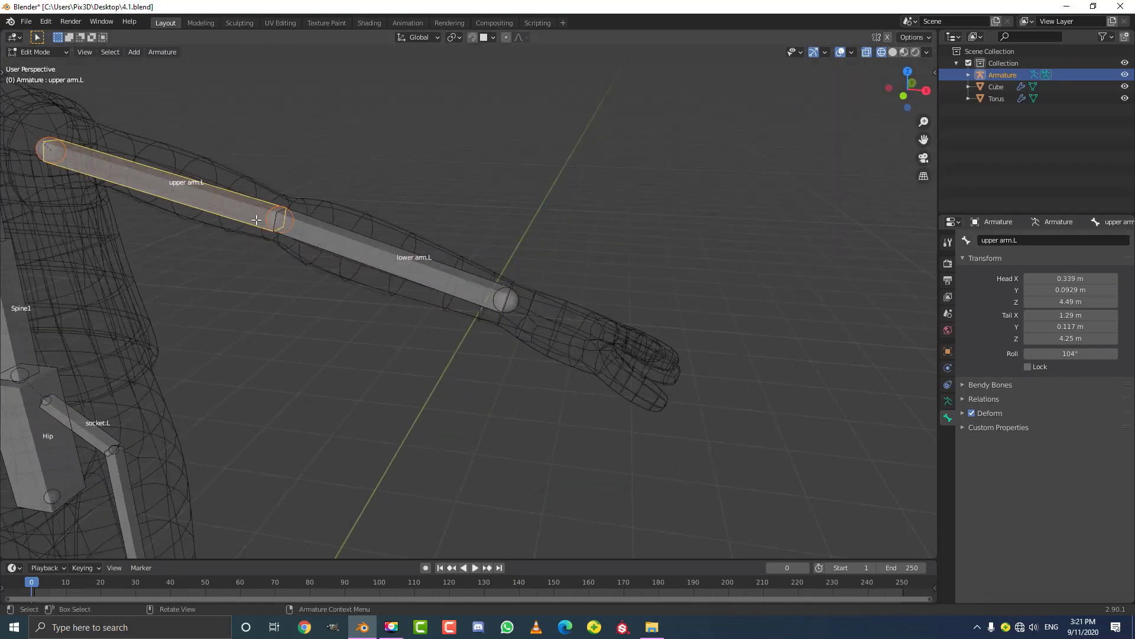
{"action": "left_click", "coordinate": [444, 263]}
{"action": "middle_click_drag", "start_coordinate": [505, 271], "coordinate": [532, 287]}
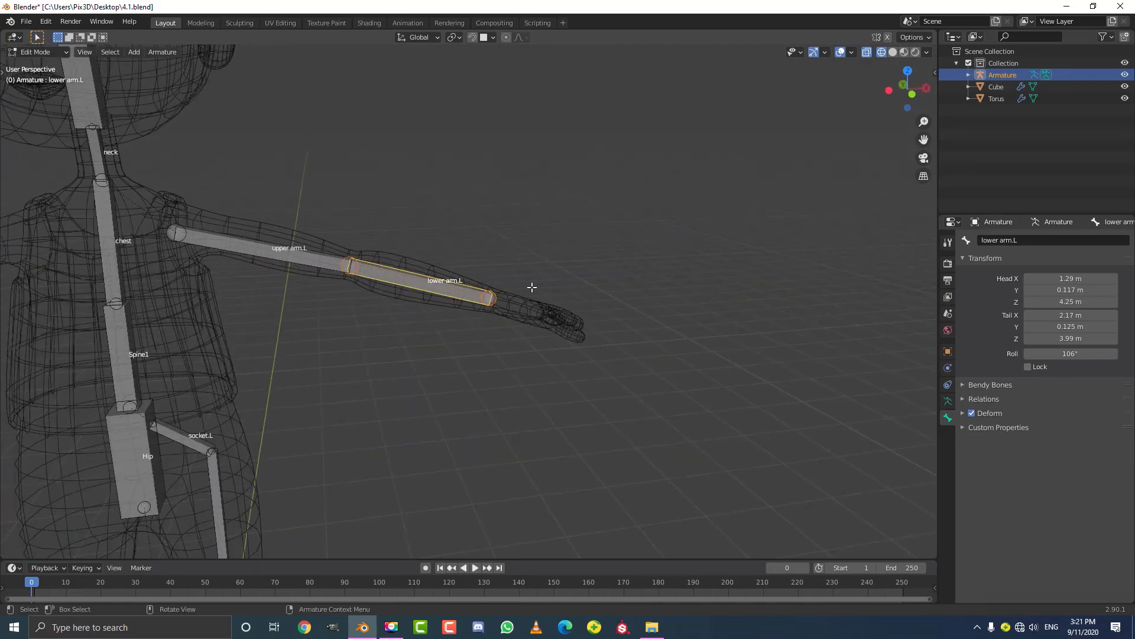
Step: In front view, extrude a hand bone from the wrist to the base of the fingers, ending at about X 2.54 m, Z 3.86 m
{"action": "left_click", "coordinate": [494, 292]}
{"action": "key", "text": "KP_1"}
{"action": "scroll", "coordinate": [500, 304], "scroll_direction": "up", "scroll_amount": 5}
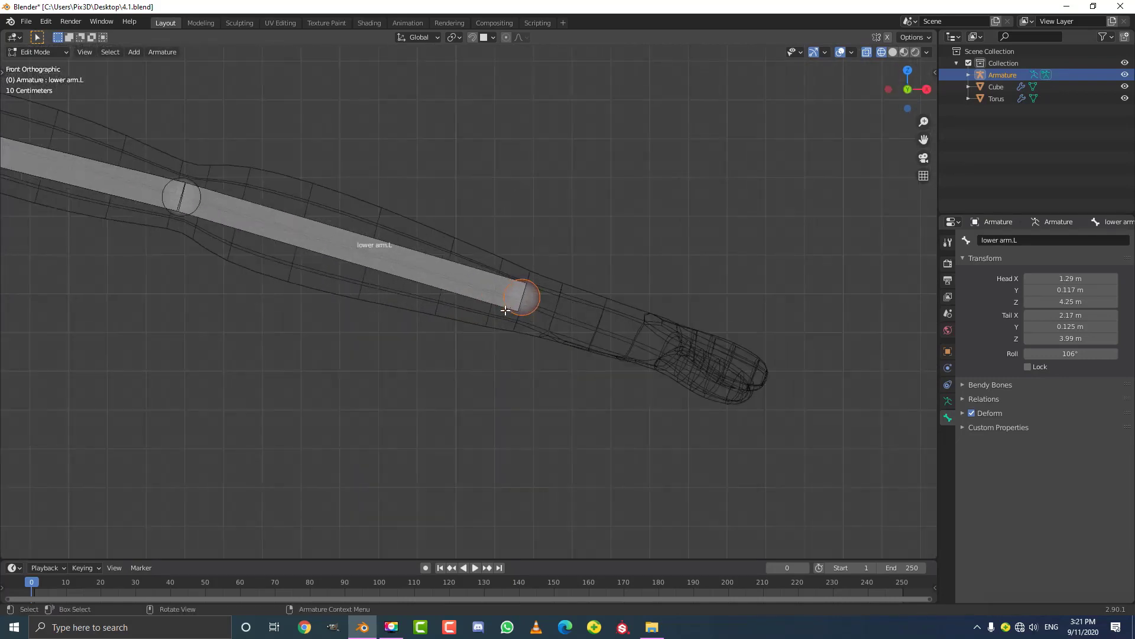
{"action": "middle_click_drag", "start_coordinate": [553, 338], "coordinate": [454, 296], "text": "shift"}
{"action": "scroll", "coordinate": [454, 296], "scroll_direction": "up", "scroll_amount": 1}
{"action": "key", "text": "e"}
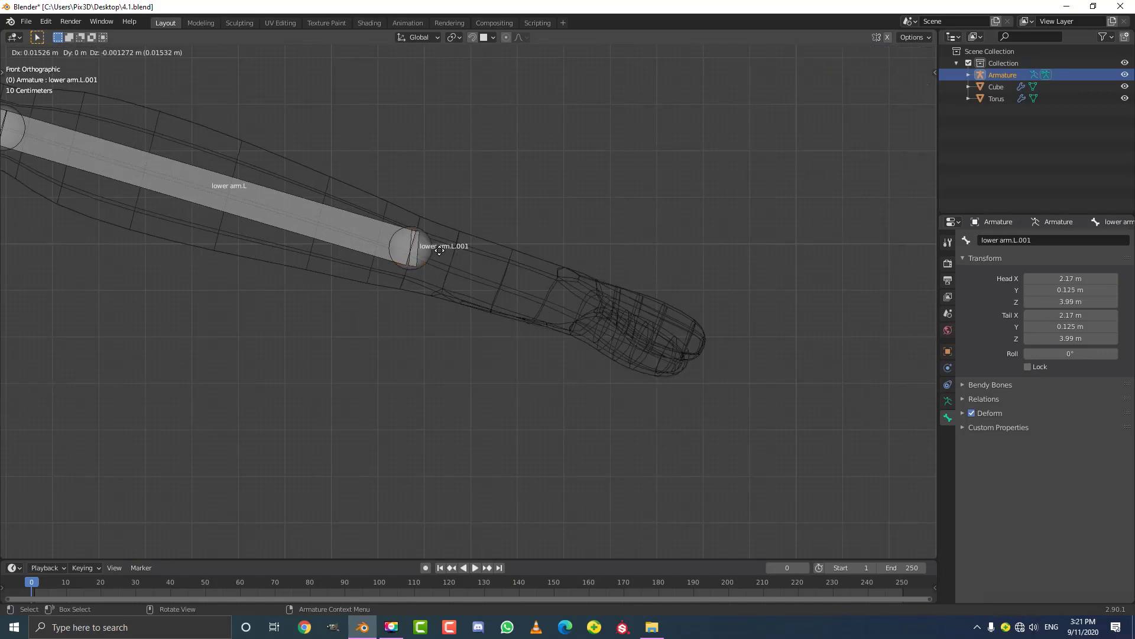
{"action": "left_click", "coordinate": [587, 306]}
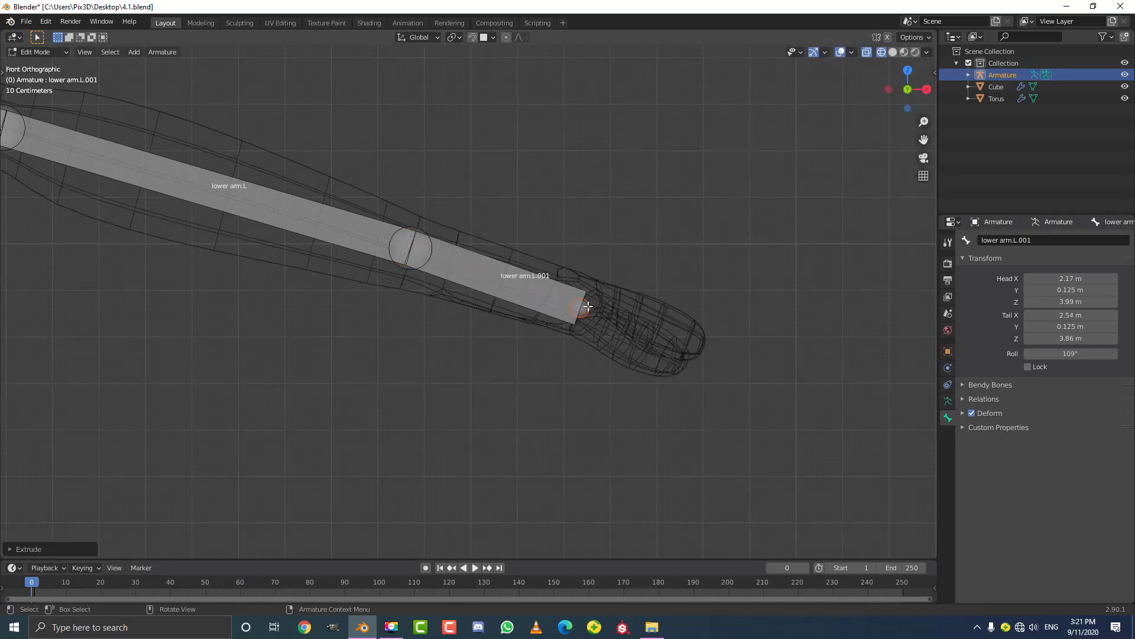
Step: Select the whole hand bone in top view and scale its B-Bone display thickness down to about 0.44
{"action": "key", "text": "KP_7"}
{"action": "middle_click_drag", "start_coordinate": [583, 310], "coordinate": [454, 307]}
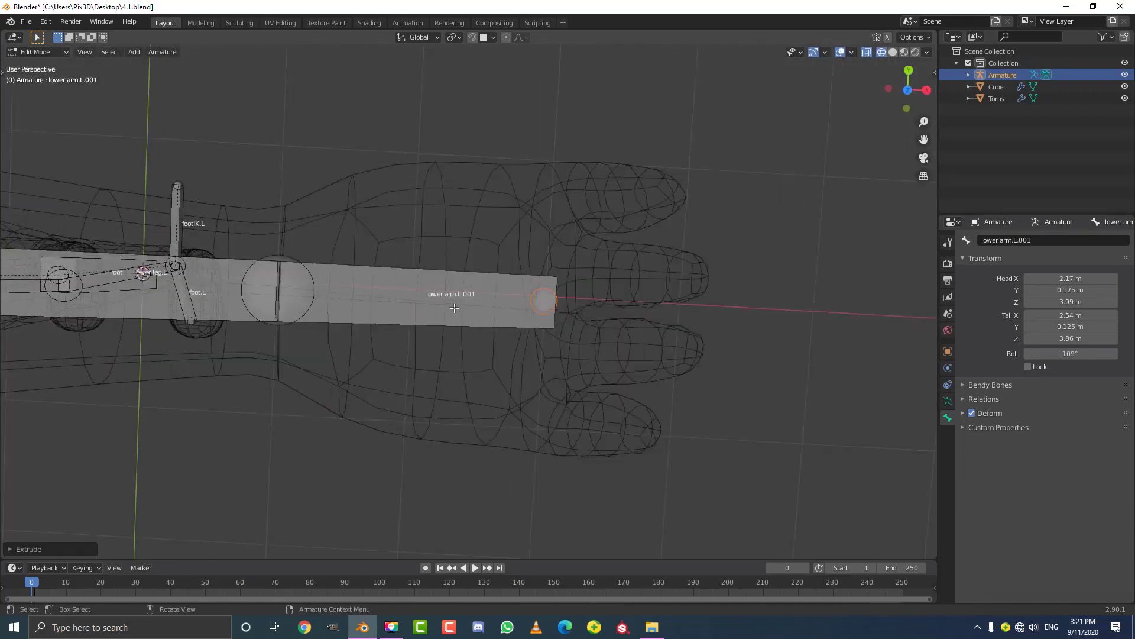
{"action": "key", "text": "KP_7"}
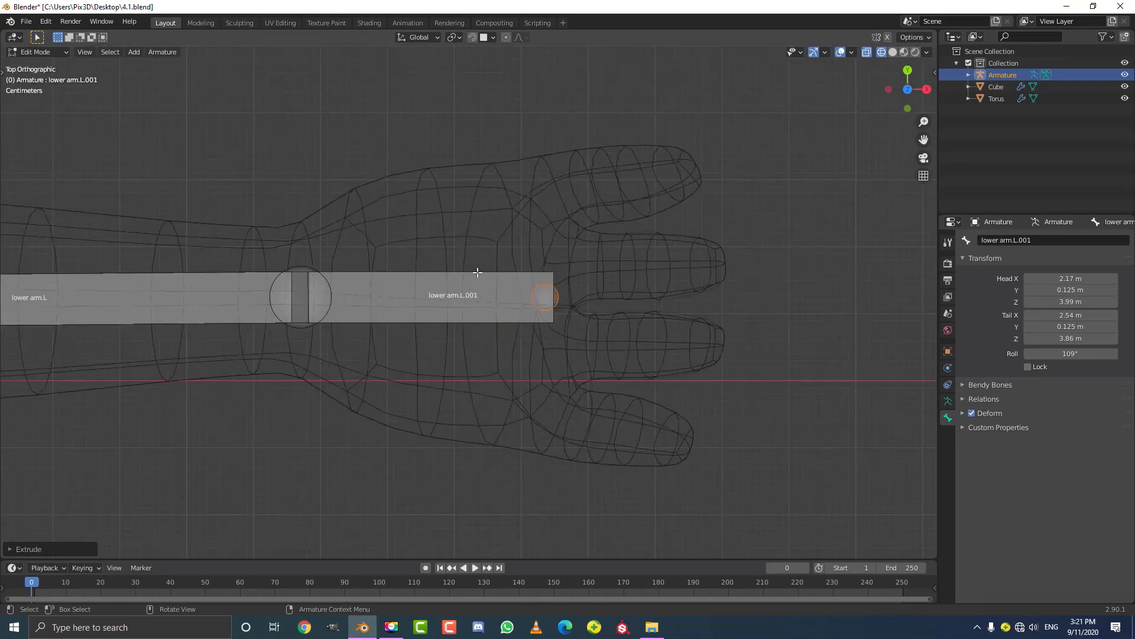
{"action": "left_click", "coordinate": [473, 285]}
{"action": "scroll", "coordinate": [458, 300], "scroll_direction": "down", "scroll_amount": 4}
{"action": "scroll", "coordinate": [460, 312], "scroll_direction": "up", "scroll_amount": 2}
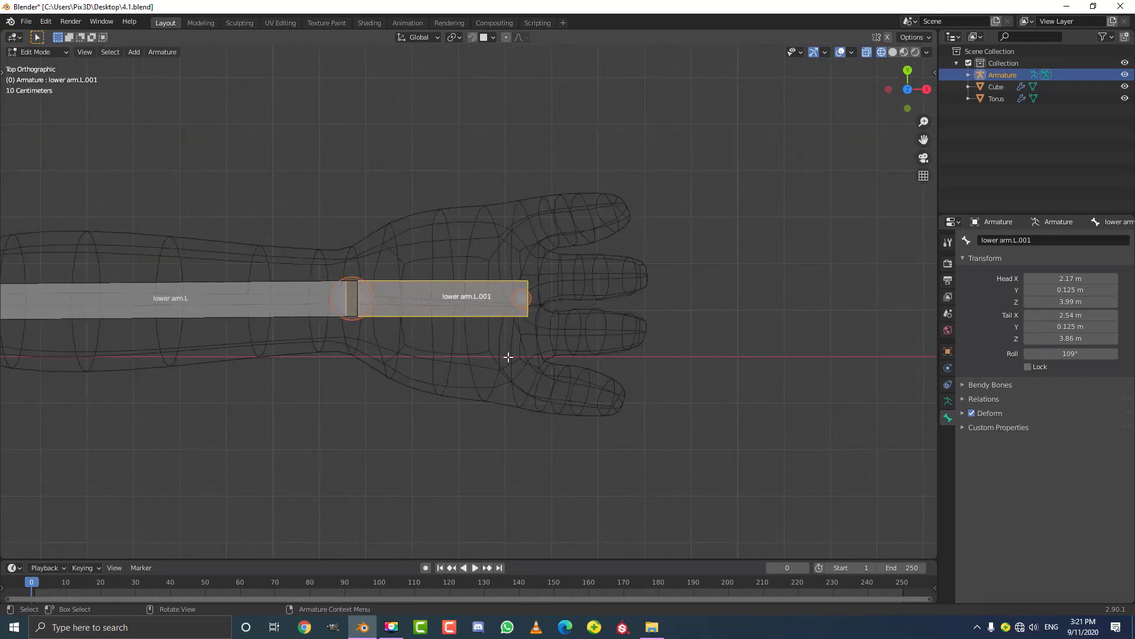
{"action": "key", "text": "ctrl+alt+s"}
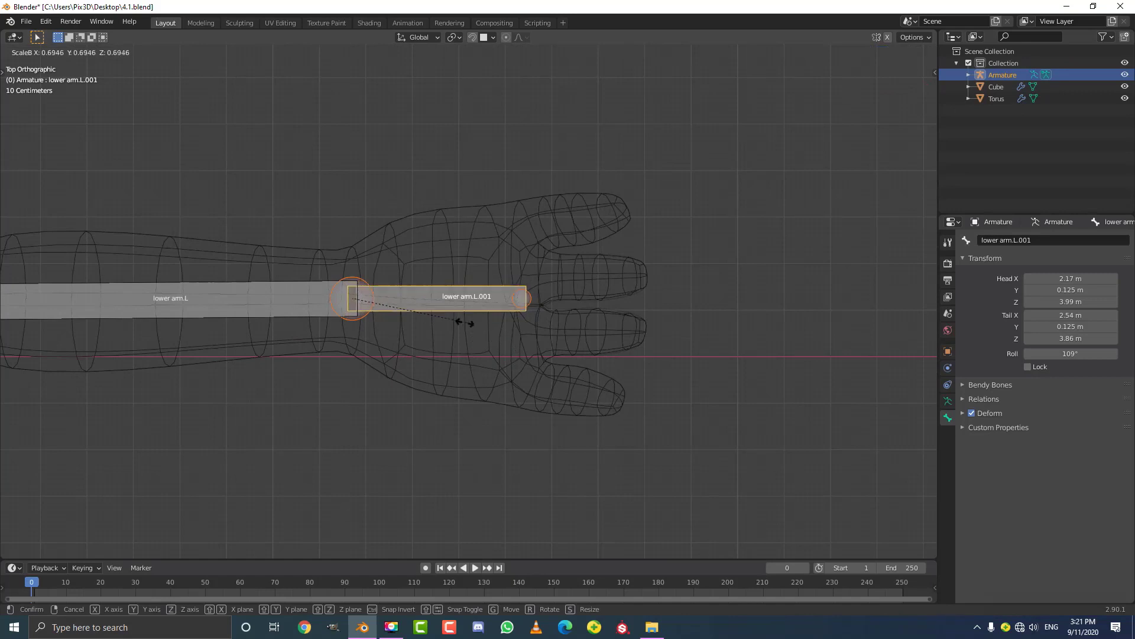
{"action": "left_click", "coordinate": [425, 312]}
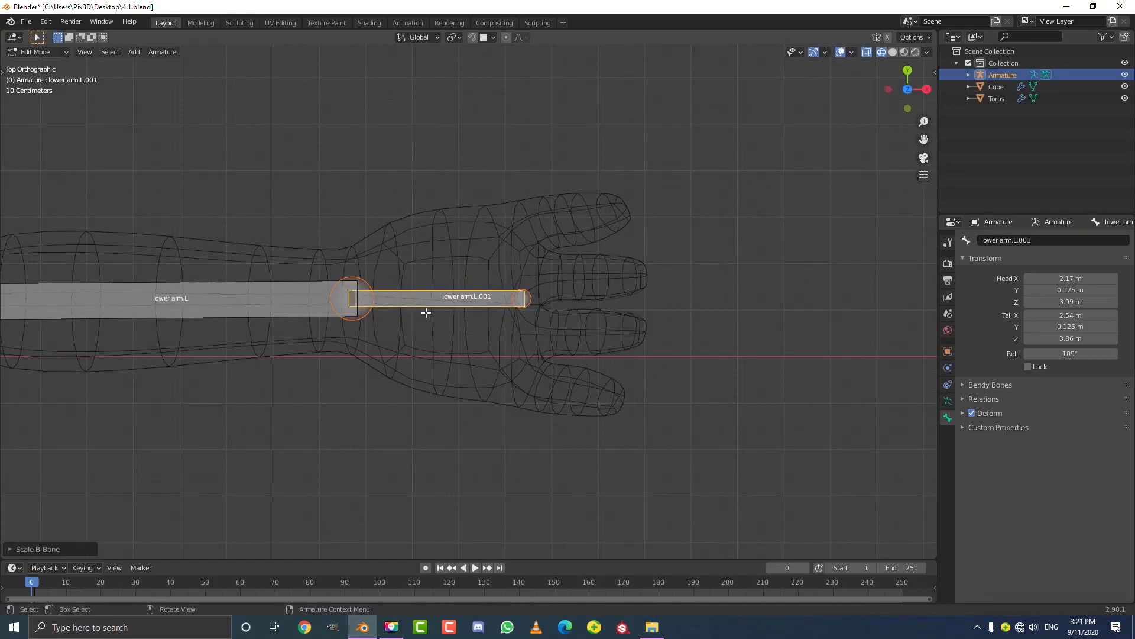
Step: Rename the hand bone hand.L
{"action": "left_click", "coordinate": [1013, 241]}
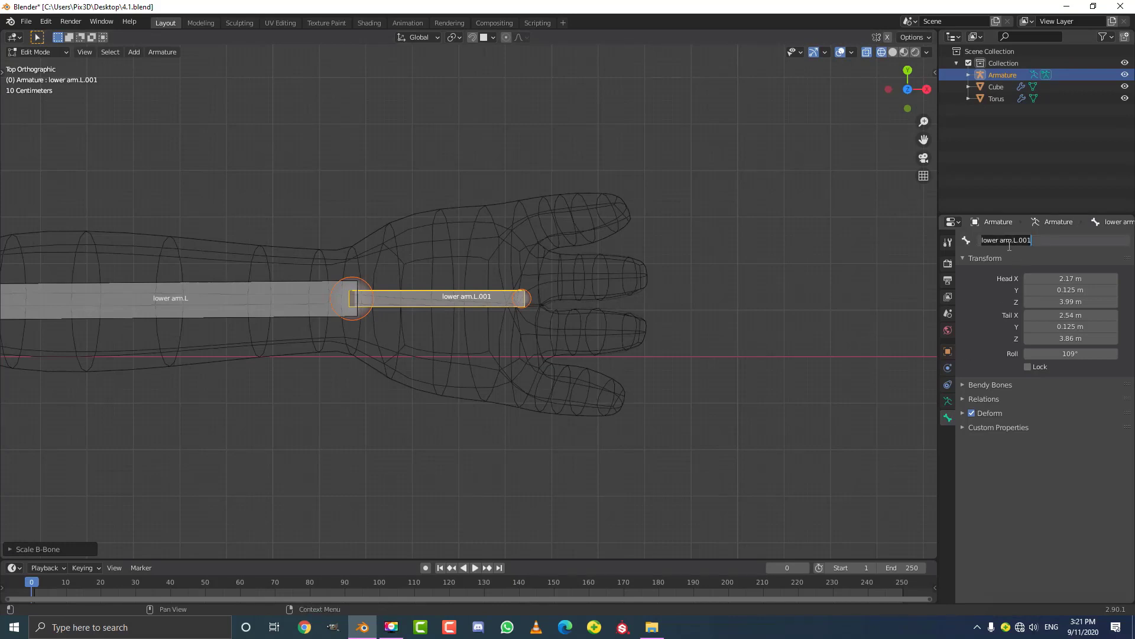
{"action": "type", "text": "hand.L"}
{"action": "key", "text": "Return"}
{"action": "scroll", "coordinate": [489, 242], "scroll_direction": "up", "scroll_amount": 2}
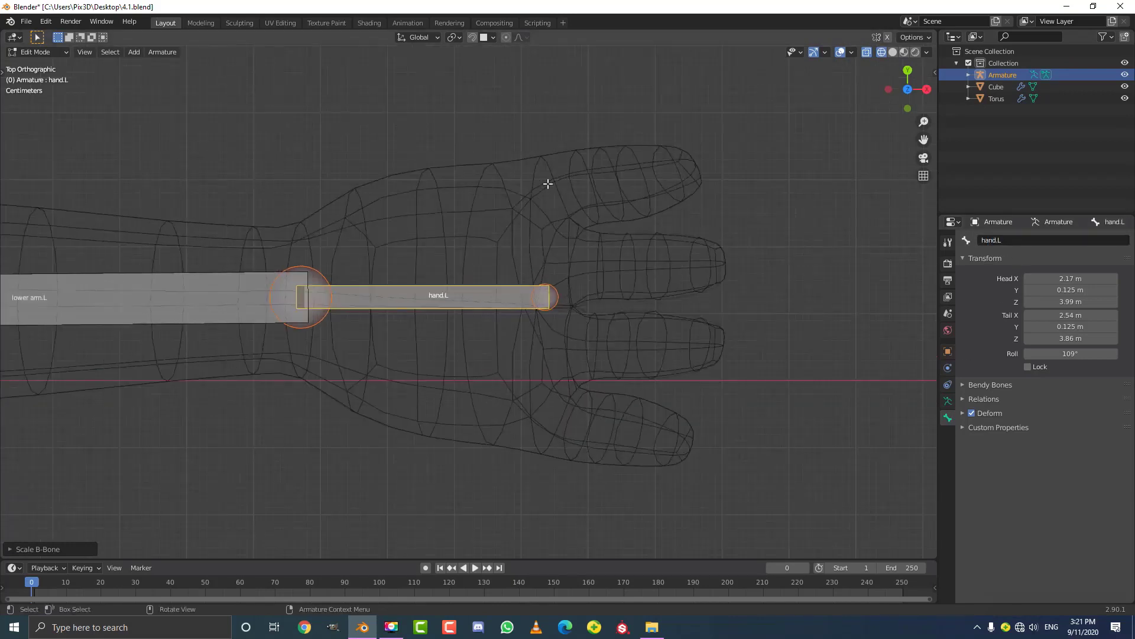
{"action": "scroll", "coordinate": [581, 236], "scroll_direction": "down", "scroll_amount": 3}
{"action": "scroll", "coordinate": [562, 280], "scroll_direction": "down", "scroll_amount": 2}
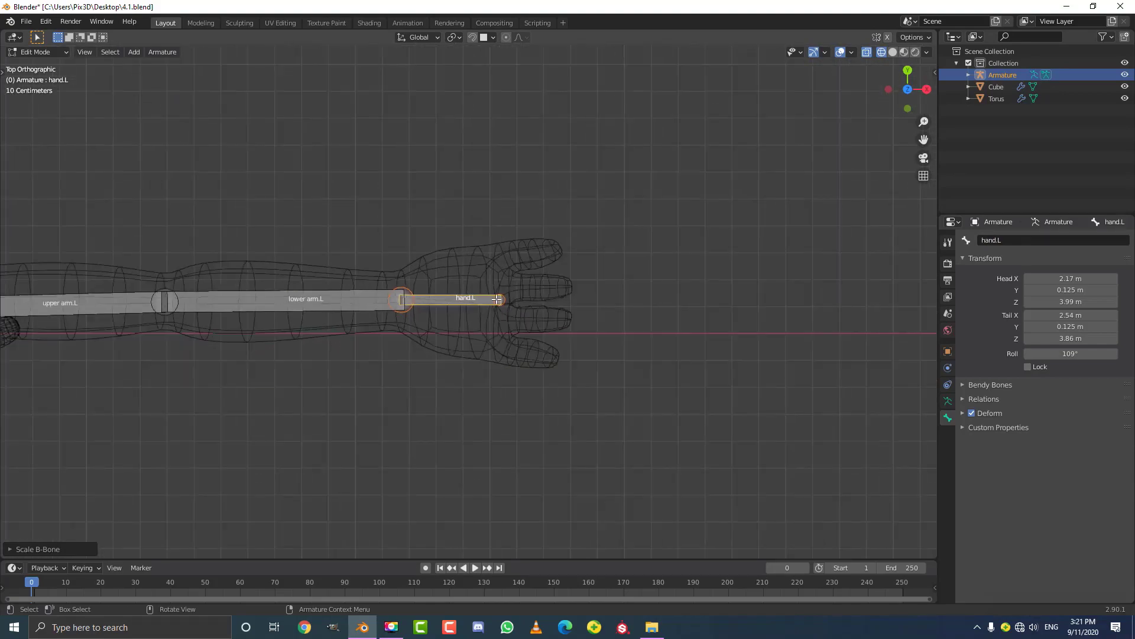
{"action": "middle_click_drag", "start_coordinate": [449, 232], "coordinate": [510, 297]}
{"action": "key", "text": "KP_7"}
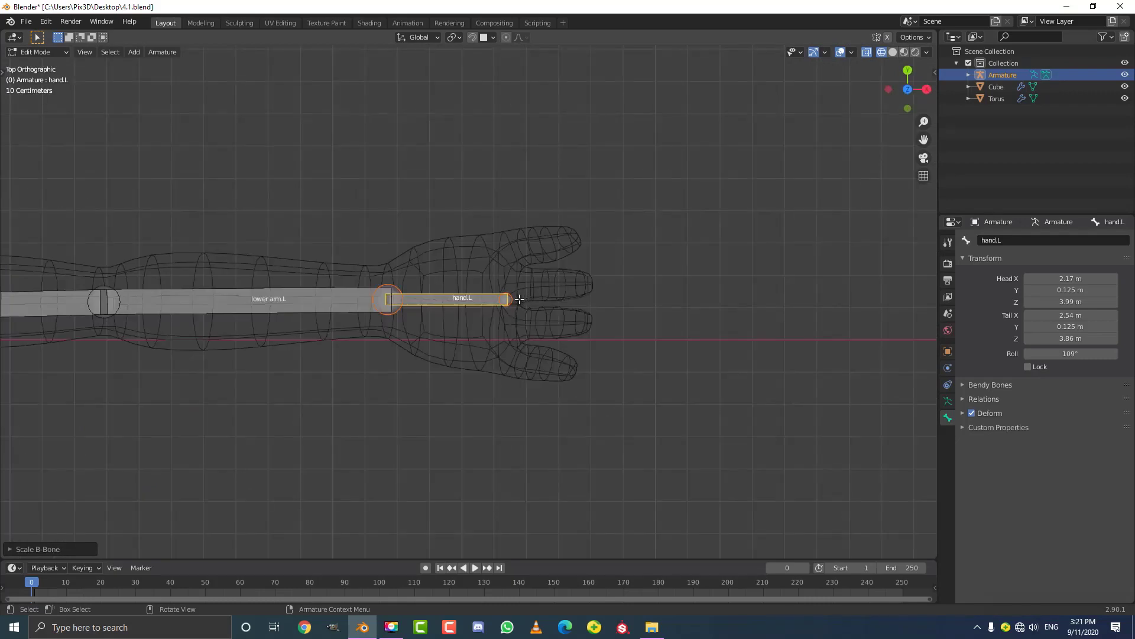
{"action": "scroll", "coordinate": [421, 290], "scroll_direction": "up", "scroll_amount": 1}
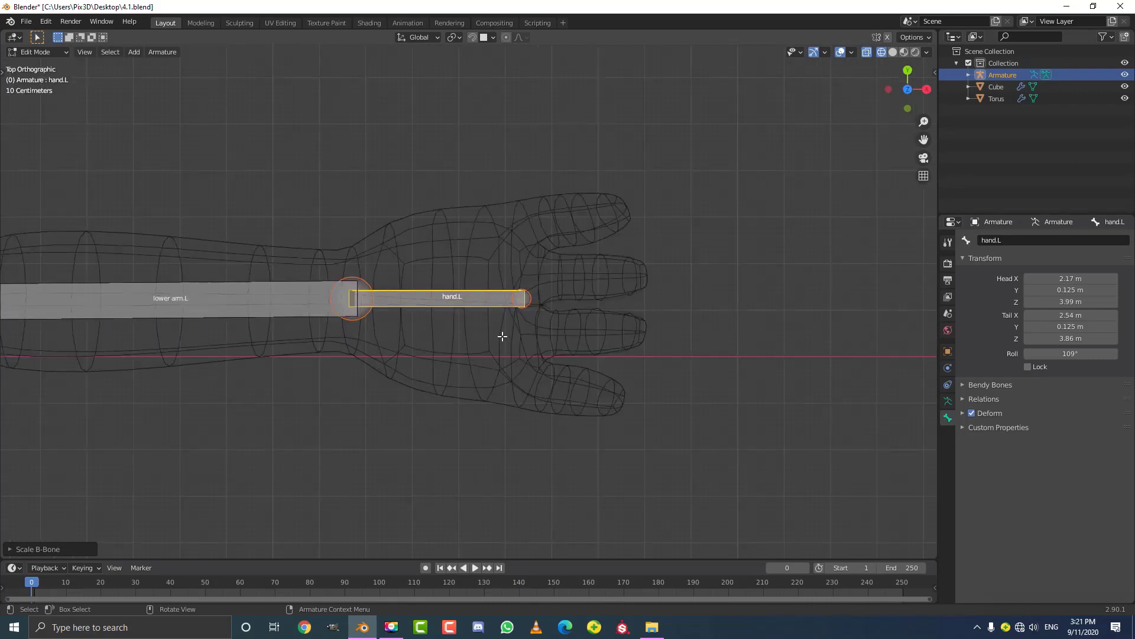
{"action": "left_click", "coordinate": [436, 285]}
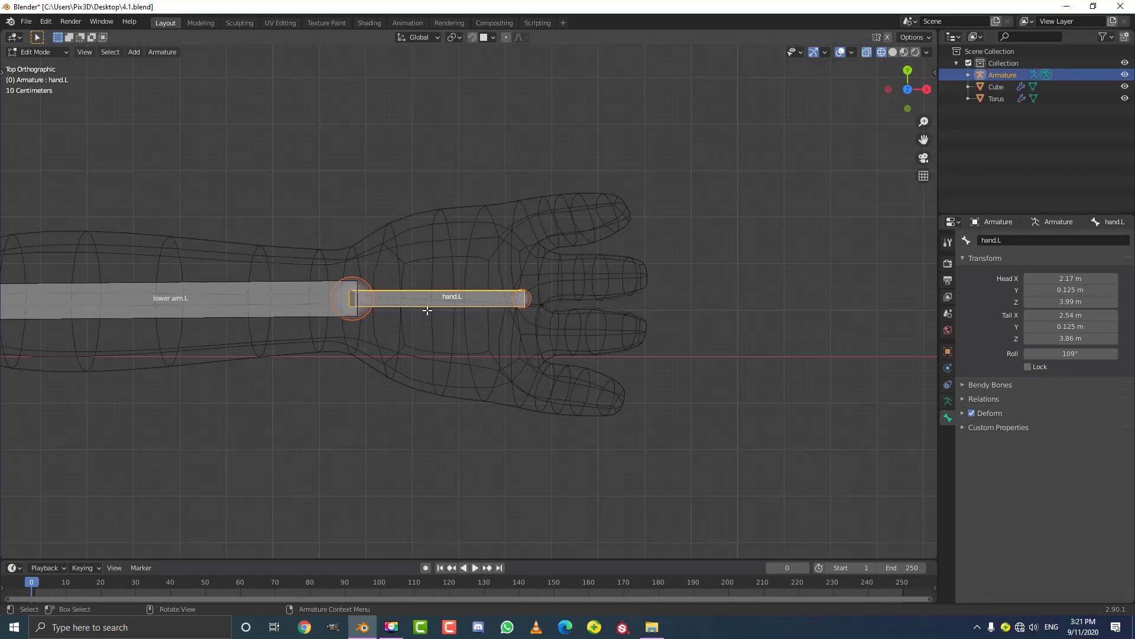
{"action": "scroll", "coordinate": [426, 310], "scroll_direction": "down", "scroll_amount": 3}
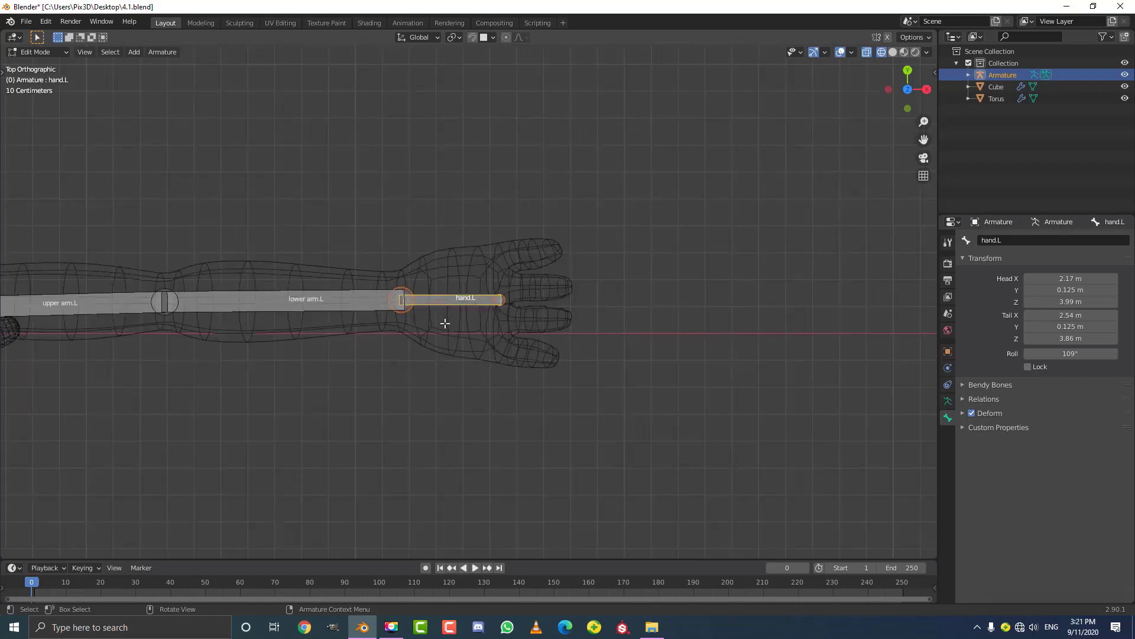
Step: In front view, extrude a bone upward from the wrist end of lower arm.L, ending at about X 2.27 m, Z 4.33 m
{"action": "middle_click_drag", "start_coordinate": [445, 323], "coordinate": [391, 313]}
{"action": "left_click", "coordinate": [347, 244]}
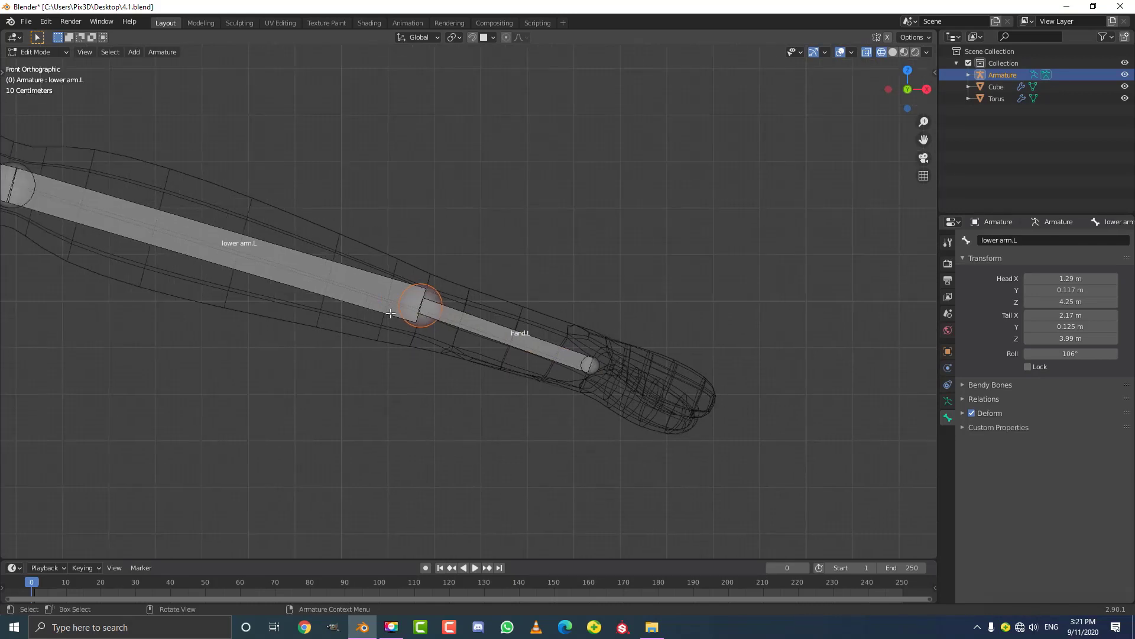
{"action": "key", "text": "e"}
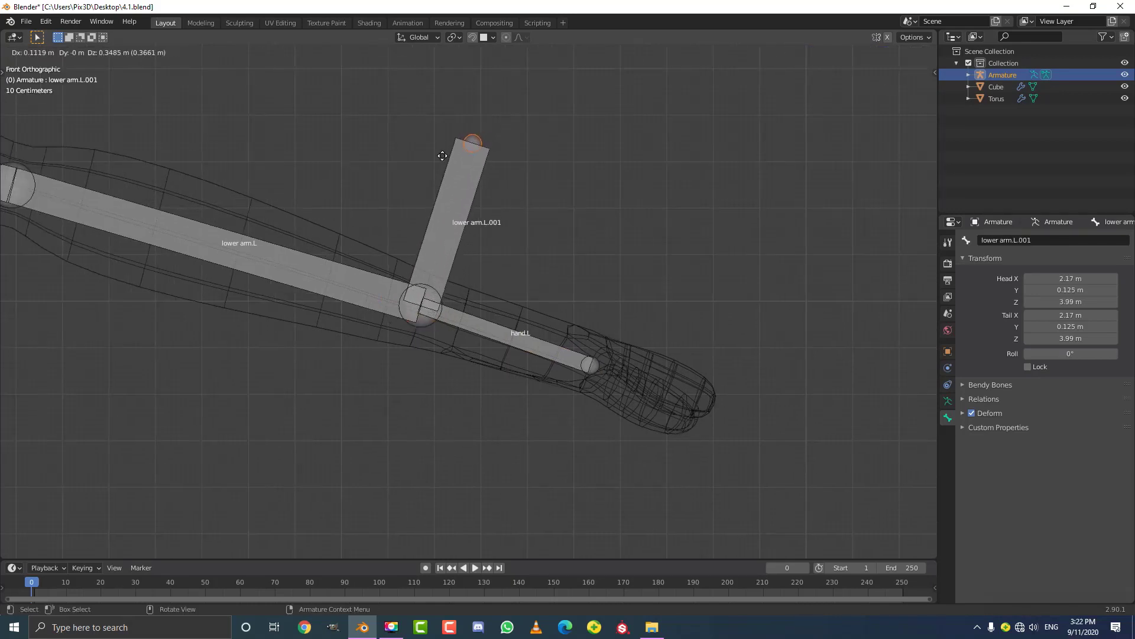
{"action": "left_click", "coordinate": [438, 160]}
{"action": "left_click", "coordinate": [472, 239]}
{"action": "scroll", "coordinate": [470, 236], "scroll_direction": "down", "scroll_amount": 1}
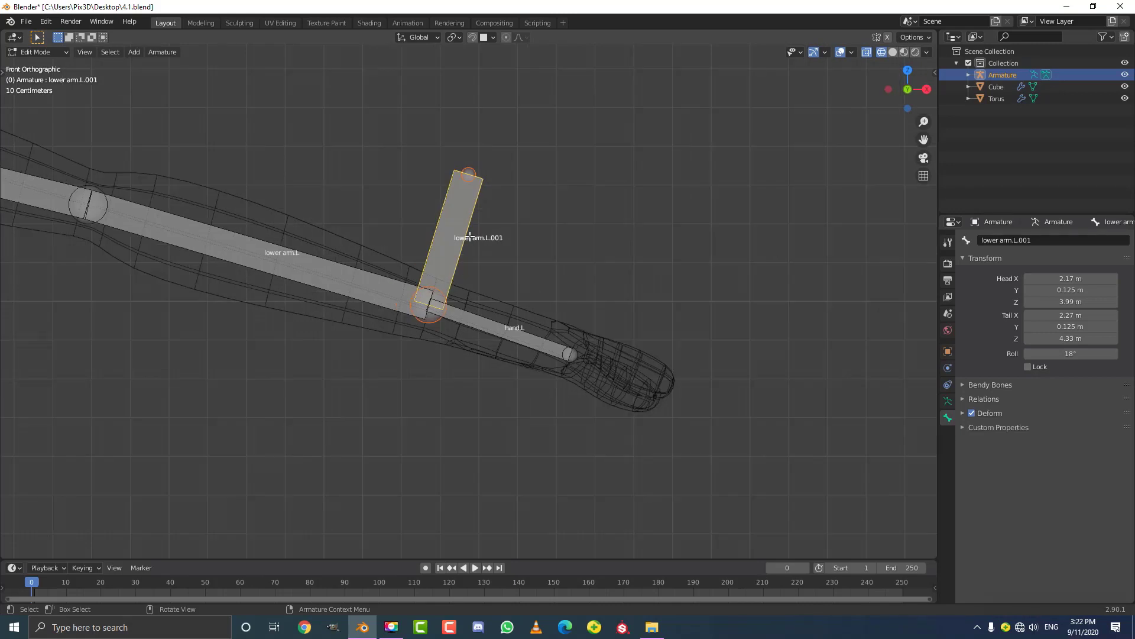
Step: Disconnect the new upright wrist bone from the lower arm and clear its parent
{"action": "key", "text": "alt+p"}
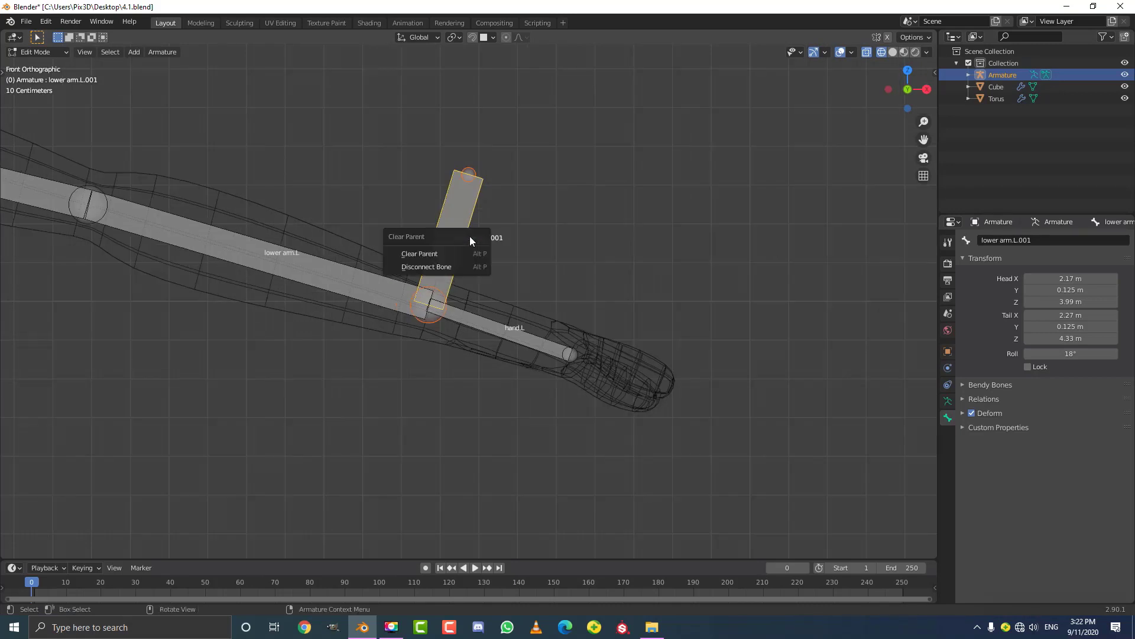
{"action": "left_click", "coordinate": [431, 261]}
{"action": "key", "text": "alt+p"}
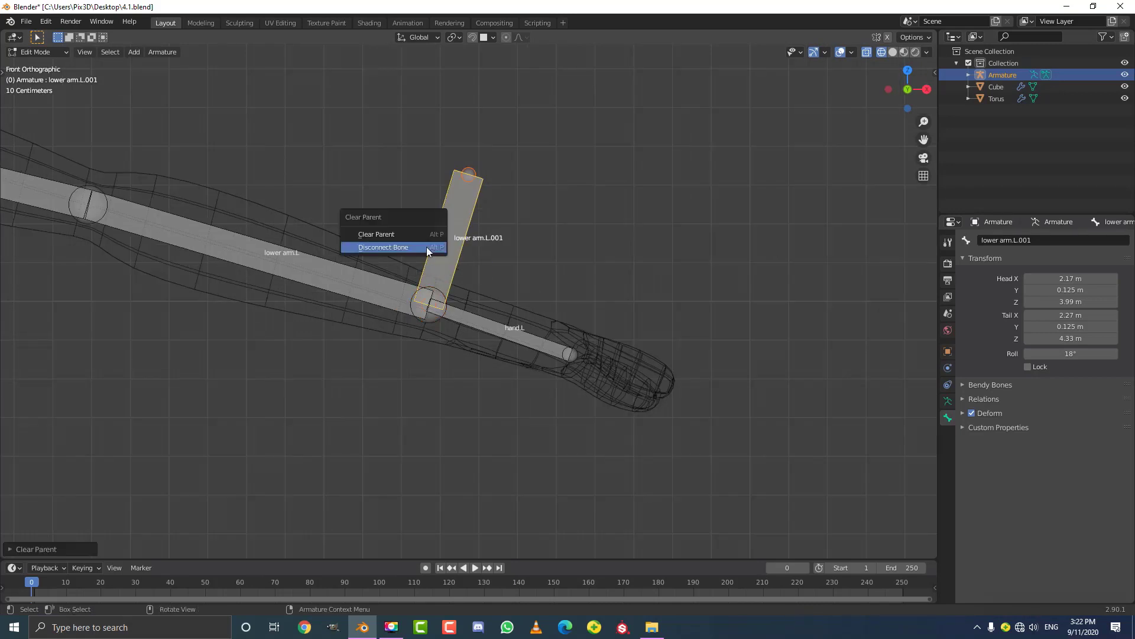
{"action": "left_click", "coordinate": [398, 234]}
Step: Parent the hand.L bone to the upright wrist bone with Keep Offset
{"action": "scroll", "coordinate": [468, 310], "scroll_direction": "up", "scroll_amount": 1}
{"action": "left_click", "coordinate": [523, 325]}
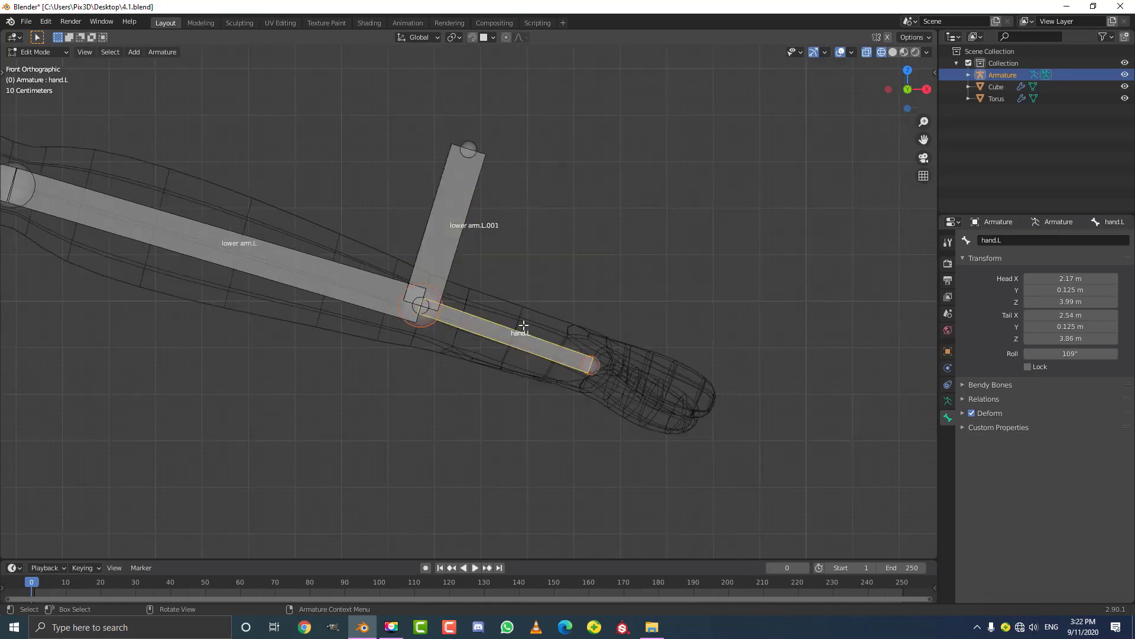
{"action": "left_click", "coordinate": [468, 189], "text": "shift"}
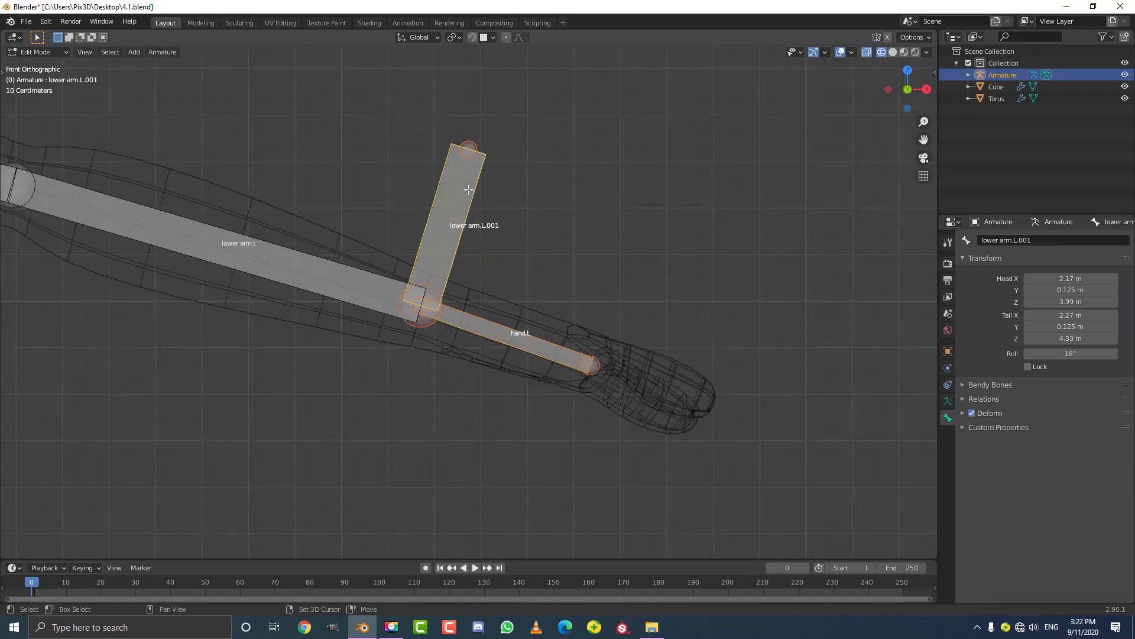
{"action": "key", "text": "ctrl+p"}
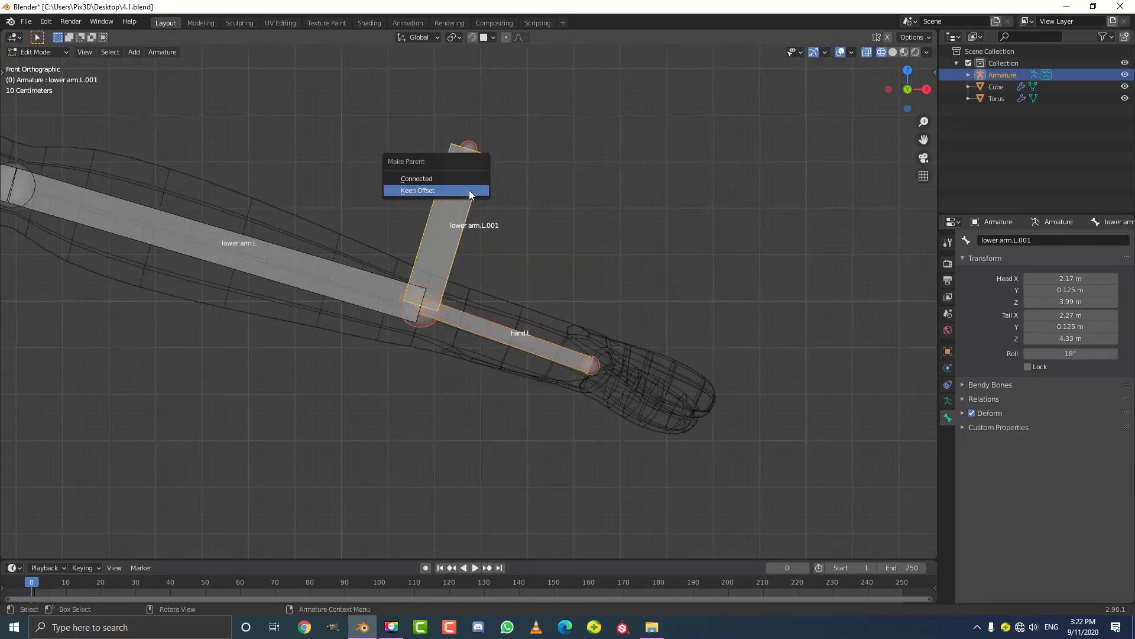
{"action": "left_click", "coordinate": [437, 191]}
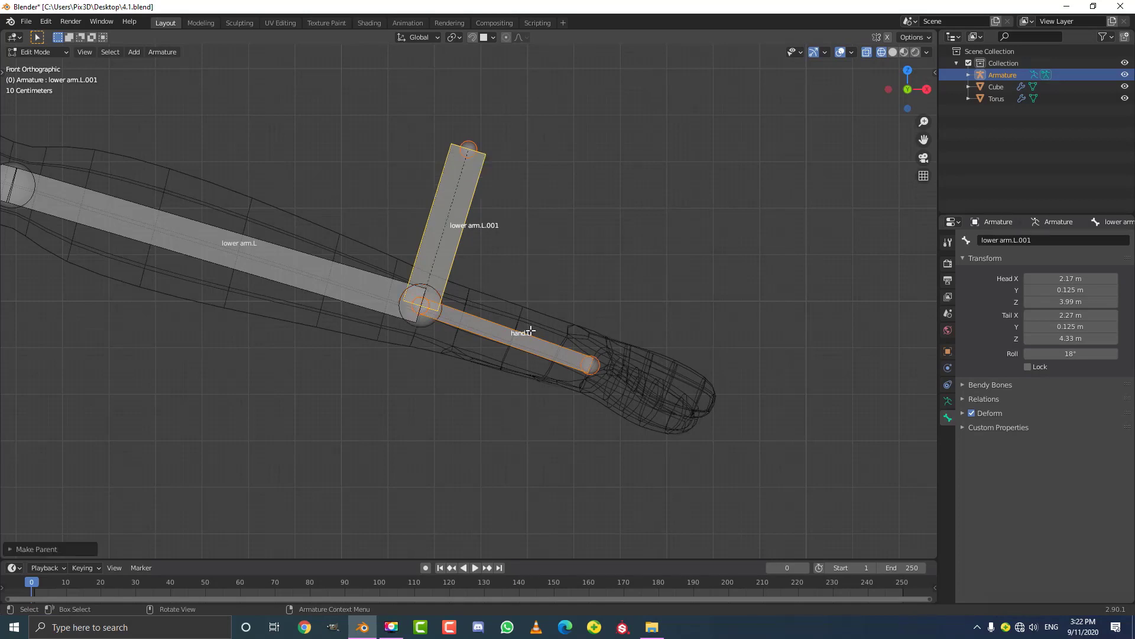
Step: Select only the upright wrist bone and rename it hand IK.L
{"action": "left_click", "coordinate": [456, 220]}
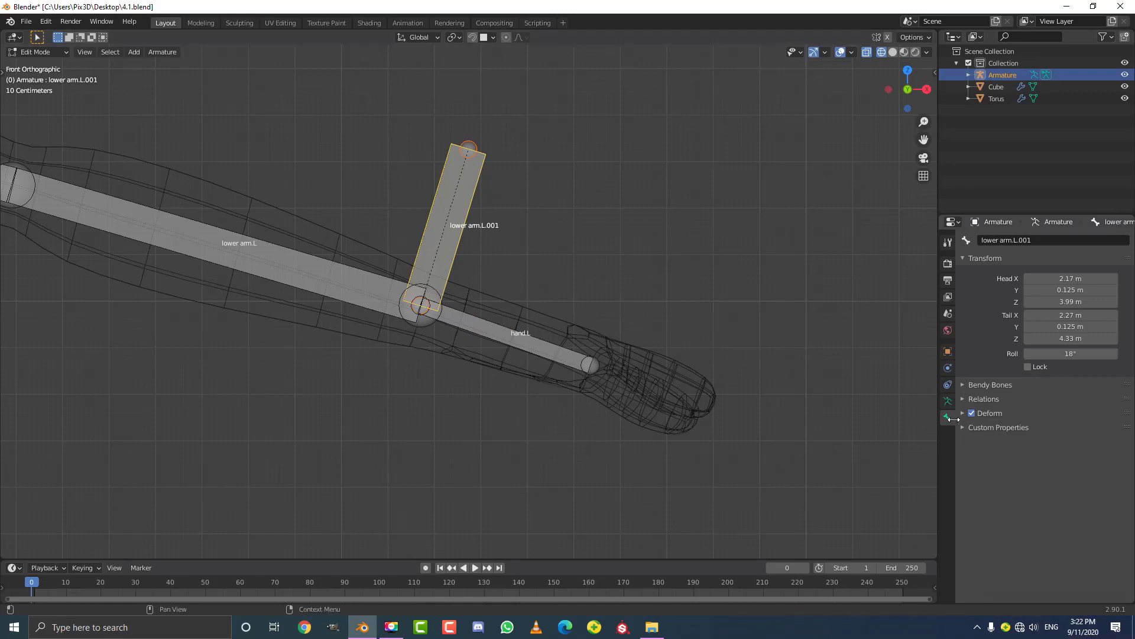
{"action": "left_click", "coordinate": [1015, 239]}
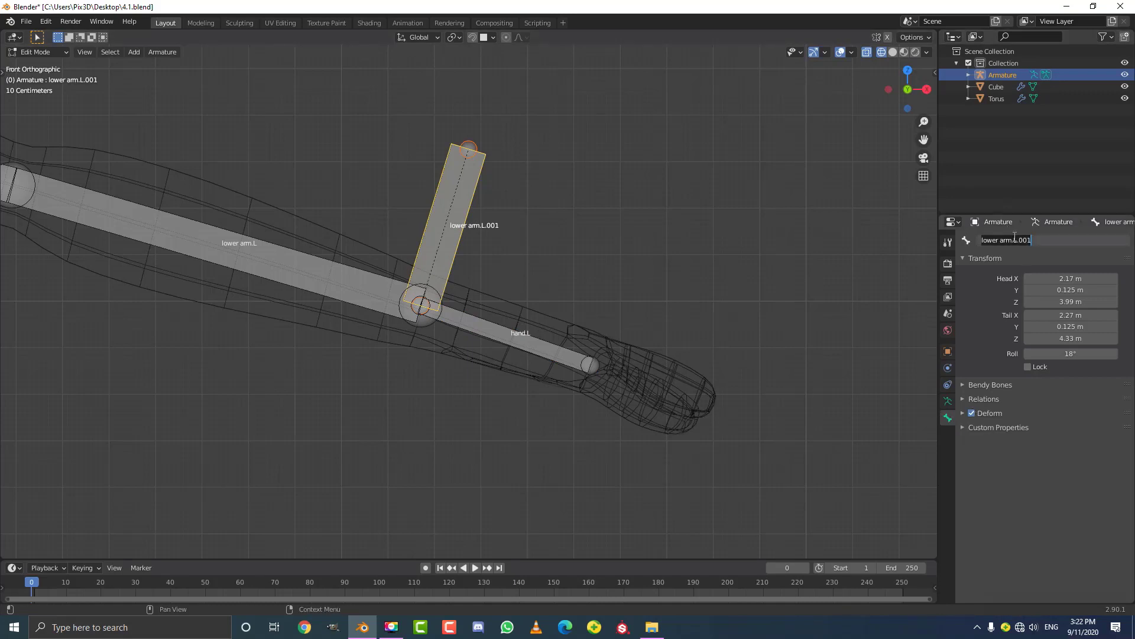
{"action": "type", "text": "hand IK.L"}
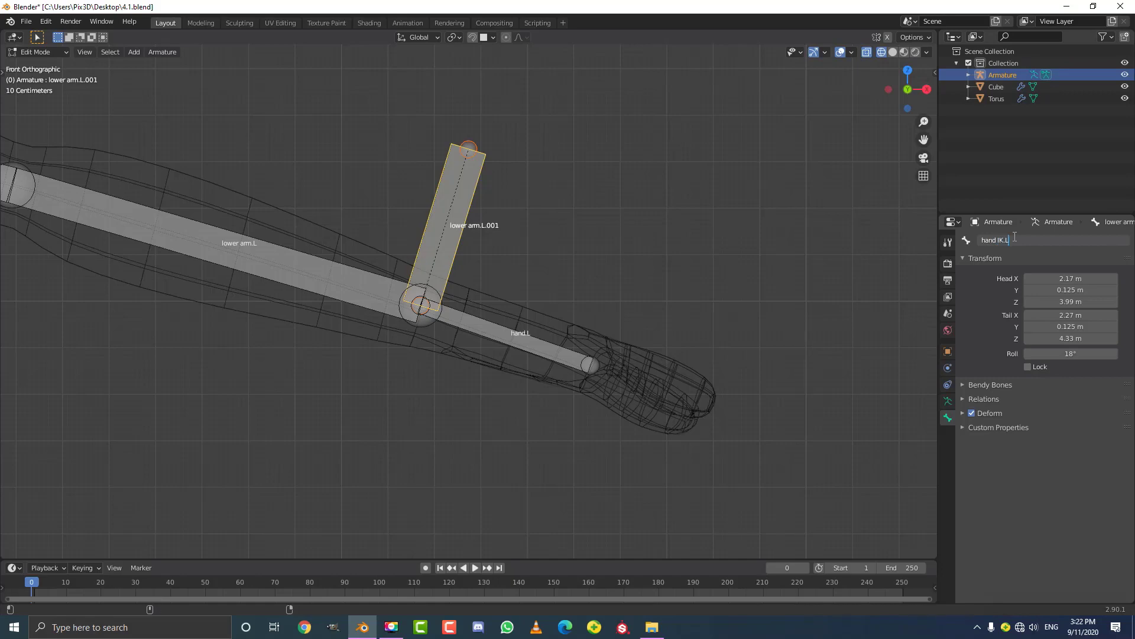
{"action": "key", "text": "Return"}
Step: In Pose Mode, add an Inverse Kinematics constraint to the lower arm.L bone with hand IK.L as its target
{"action": "scroll", "coordinate": [482, 291], "scroll_direction": "down", "scroll_amount": 2}
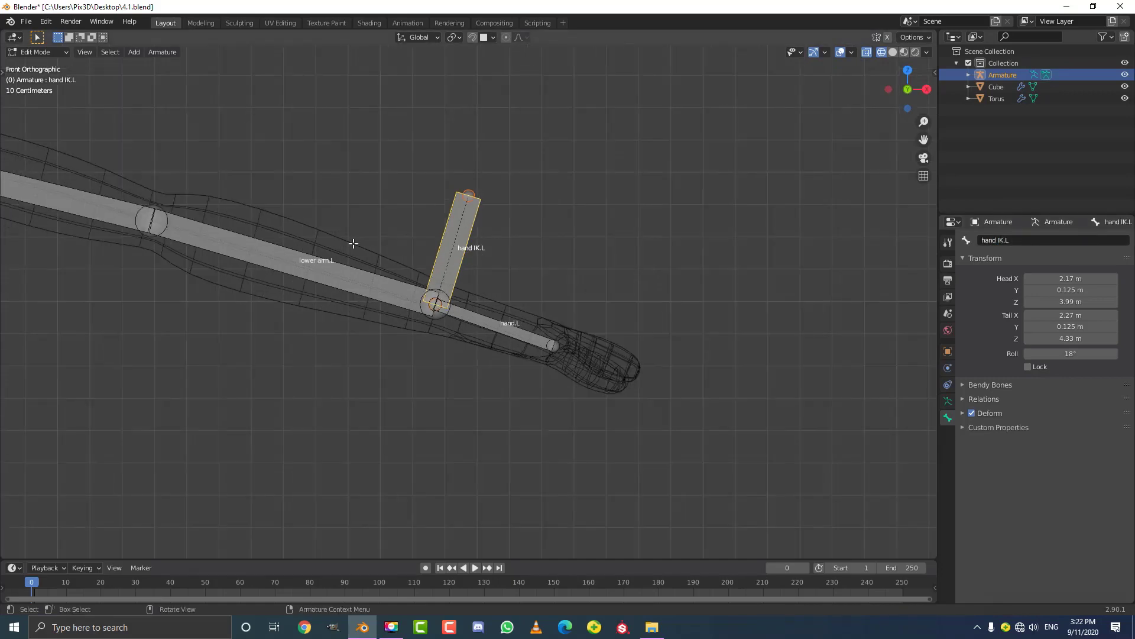
{"action": "left_click", "coordinate": [35, 52]}
{"action": "left_click", "coordinate": [39, 86]}
{"action": "scroll", "coordinate": [425, 244], "scroll_direction": "down", "scroll_amount": 4}
{"action": "scroll", "coordinate": [464, 279], "scroll_direction": "up", "scroll_amount": 3}
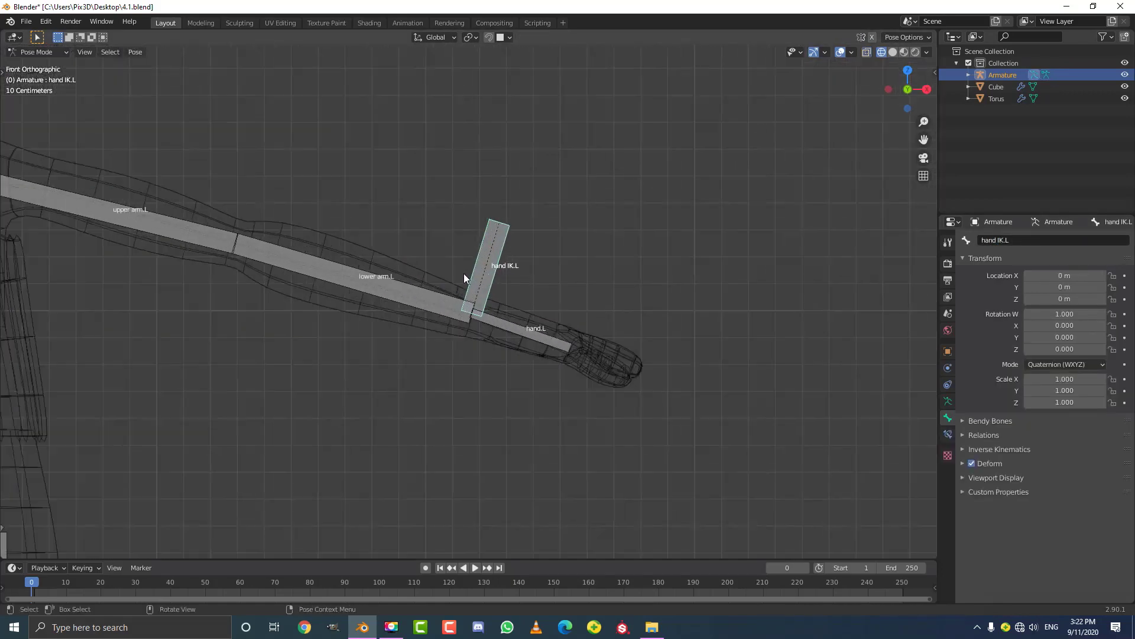
{"action": "key", "text": "g"}
{"action": "right_click", "coordinate": [523, 245]}
{"action": "left_click", "coordinate": [403, 285], "text": "shift"}
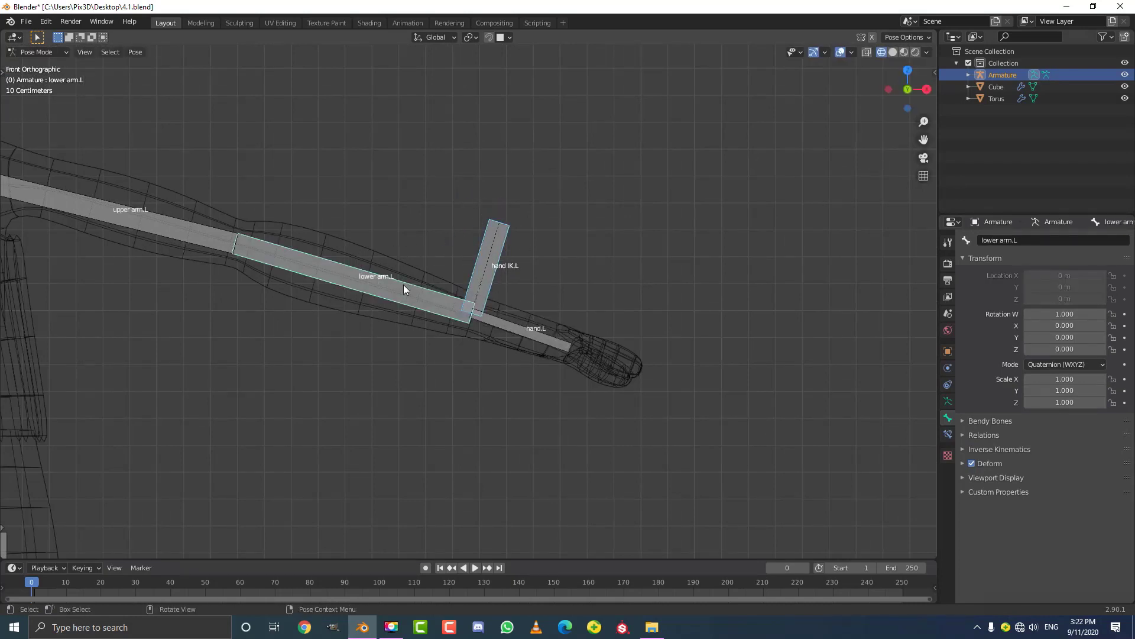
{"action": "key", "text": "ctrl+shift+c"}
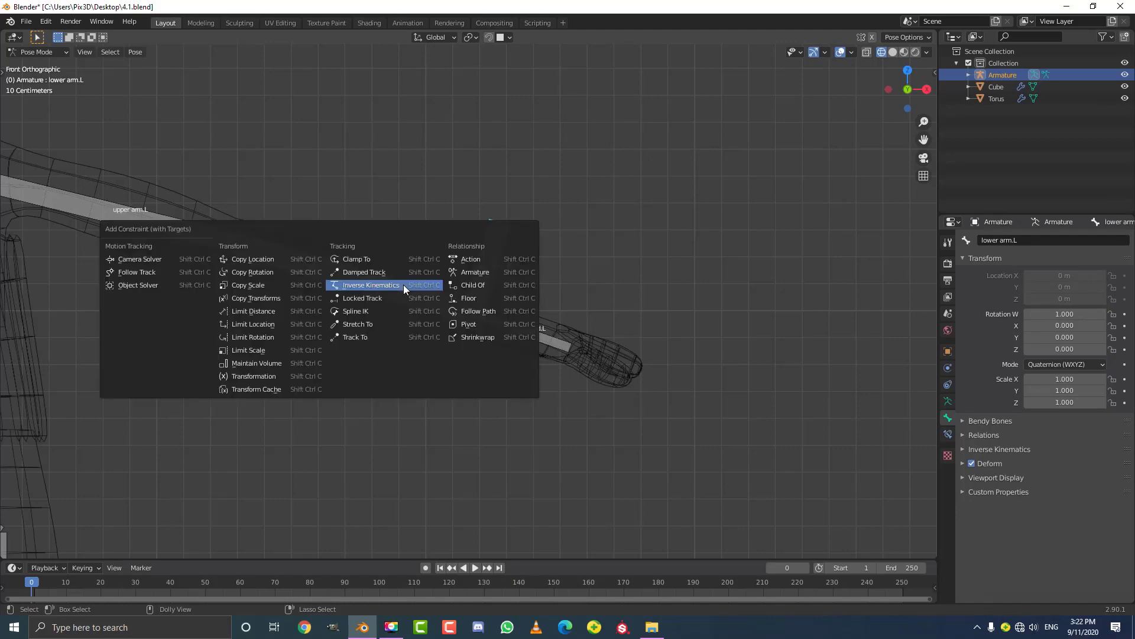
{"action": "left_click", "coordinate": [368, 284]}
Step: Try moving the hand IK.L bone to test how the IK constraint affects the rig, and cancel the move
{"action": "scroll", "coordinate": [474, 323], "scroll_direction": "down", "scroll_amount": 3}
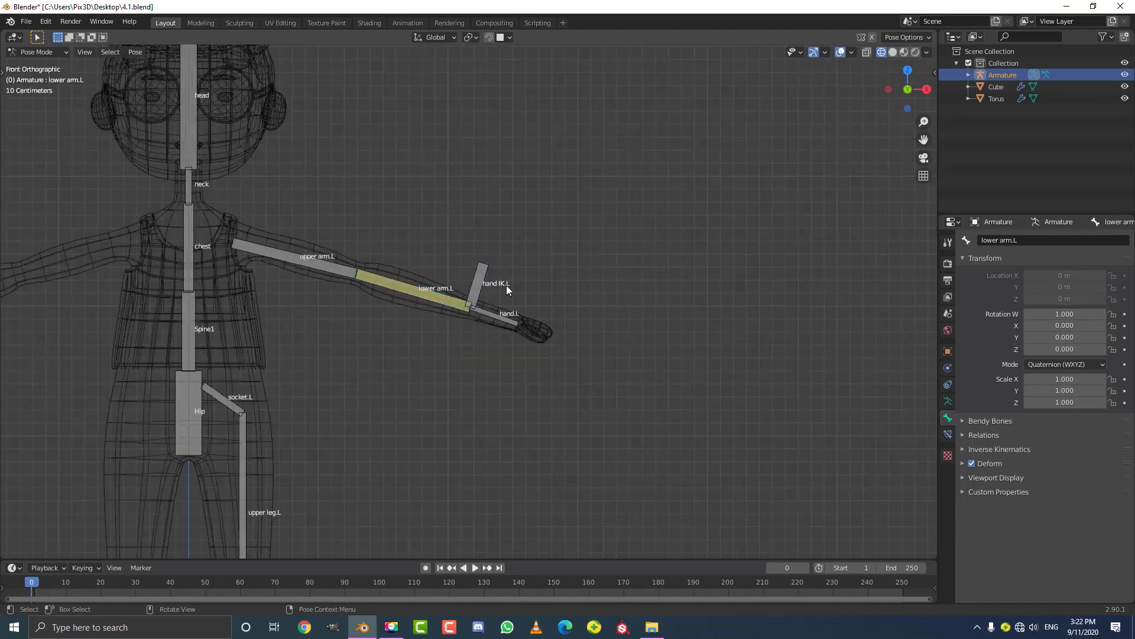
{"action": "left_click", "coordinate": [487, 271]}
{"action": "scroll", "coordinate": [527, 314], "scroll_direction": "up", "scroll_amount": 2}
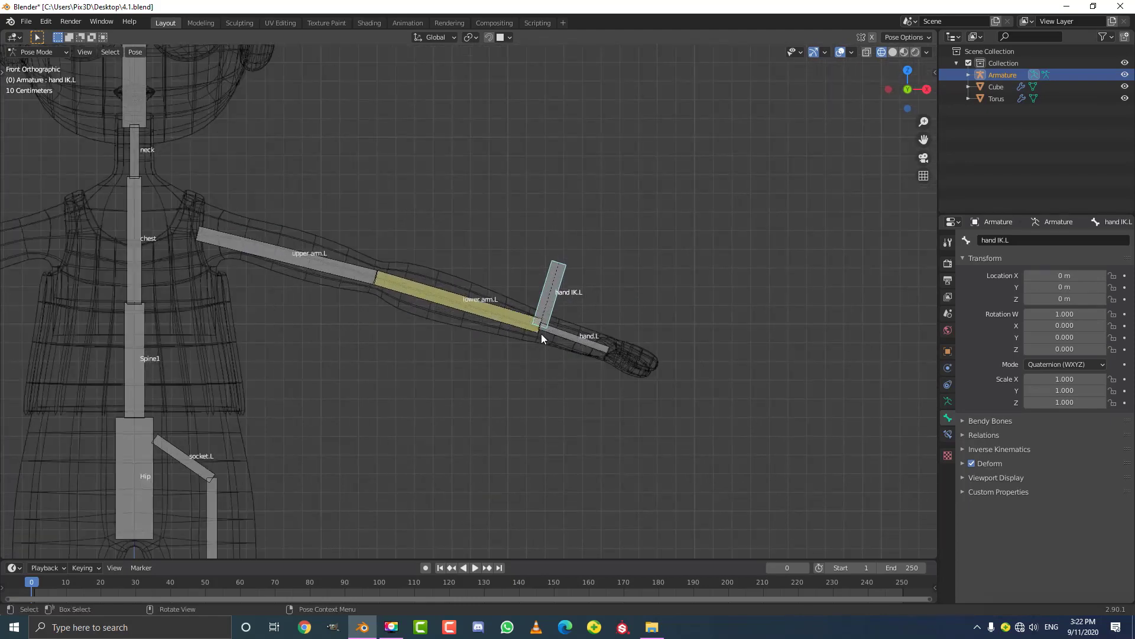
{"action": "key", "text": "g"}
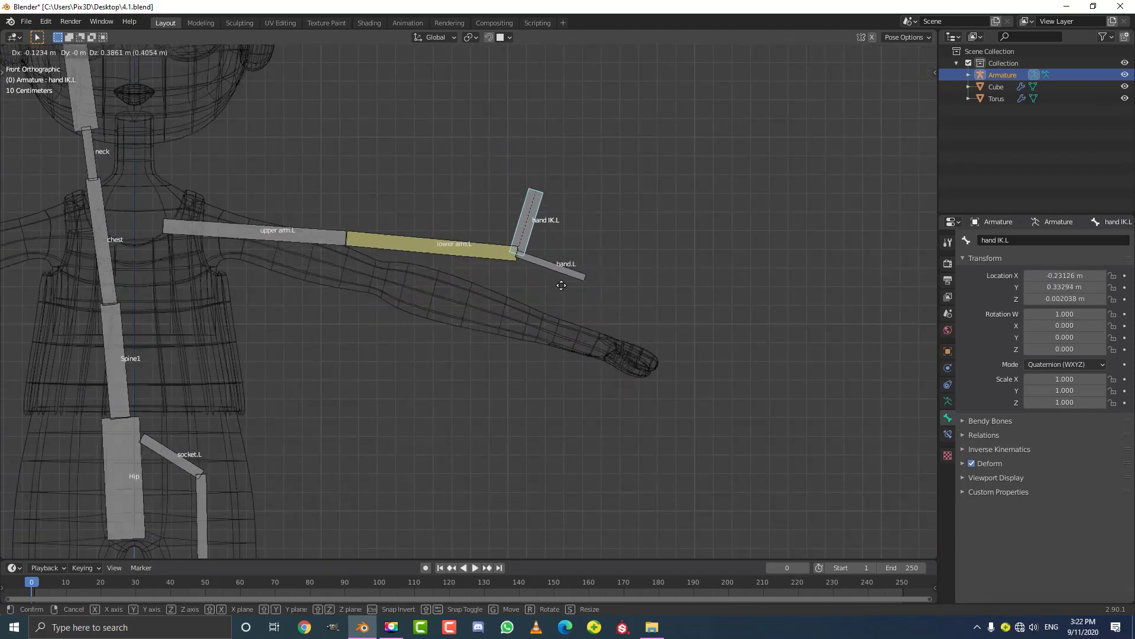
{"action": "key", "text": "Escape"}
Step: Set the chain length of the IK constraint on lower arm.L to 2
{"action": "scroll", "coordinate": [490, 304], "scroll_direction": "up", "scroll_amount": 1}
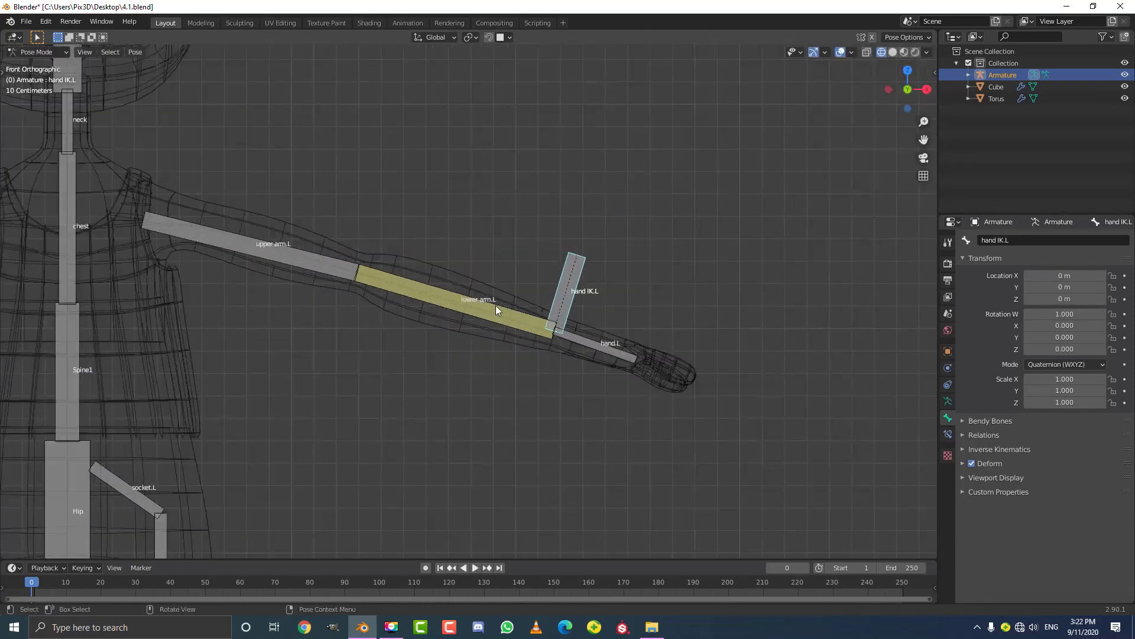
{"action": "left_click", "coordinate": [502, 304]}
{"action": "left_click", "coordinate": [948, 434]}
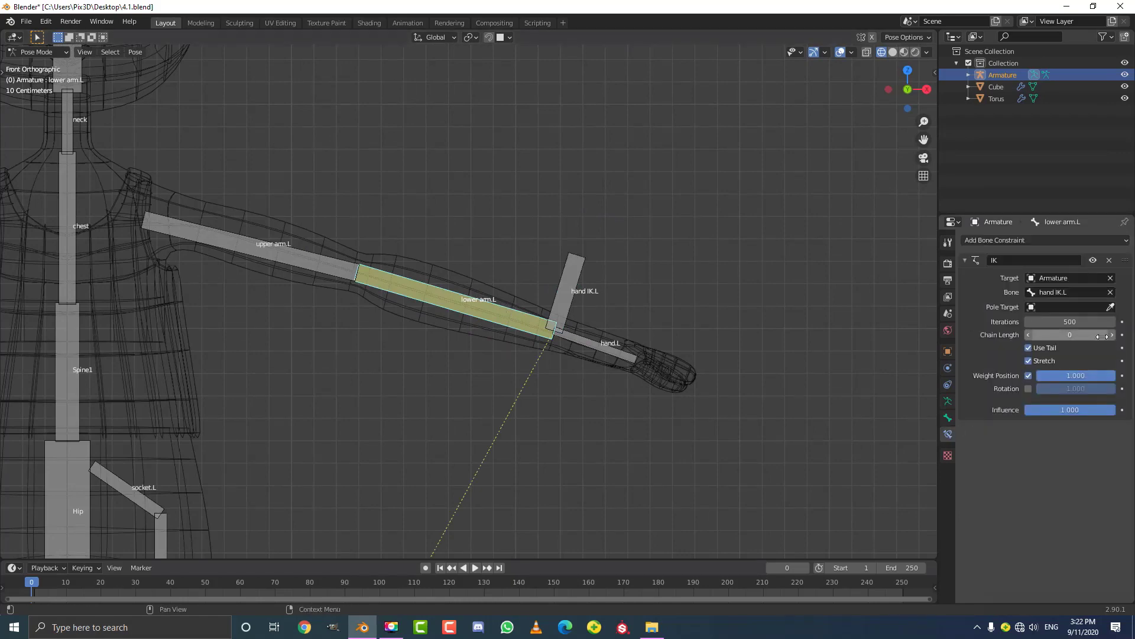
{"action": "scroll", "coordinate": [442, 341], "scroll_direction": "down", "scroll_amount": 3}
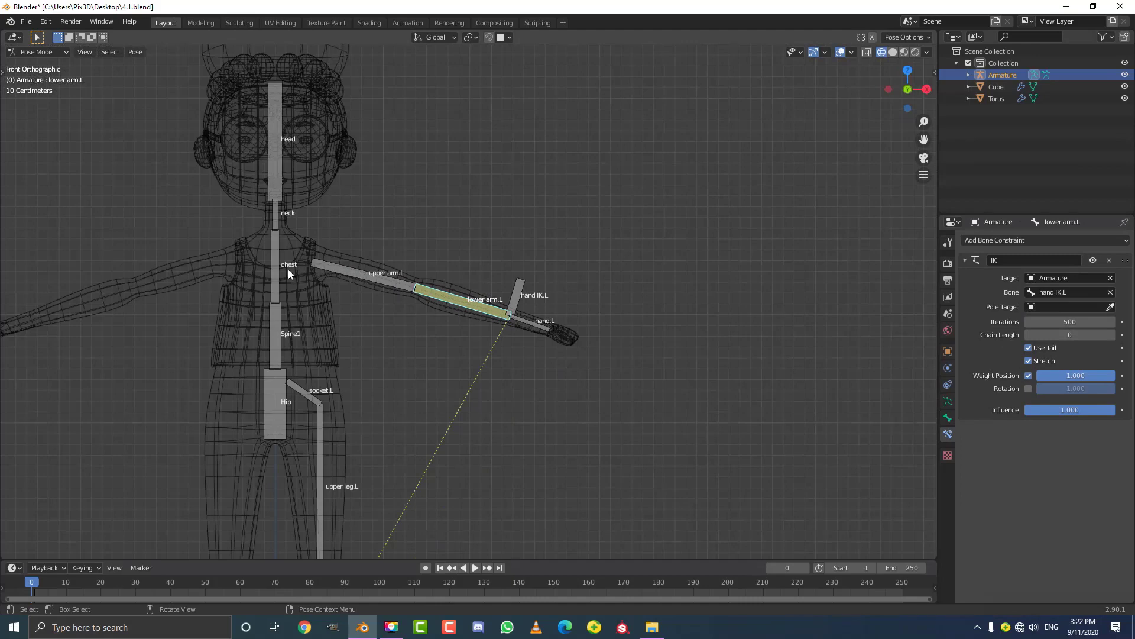
{"action": "scroll", "coordinate": [402, 245], "scroll_direction": "up", "scroll_amount": 2}
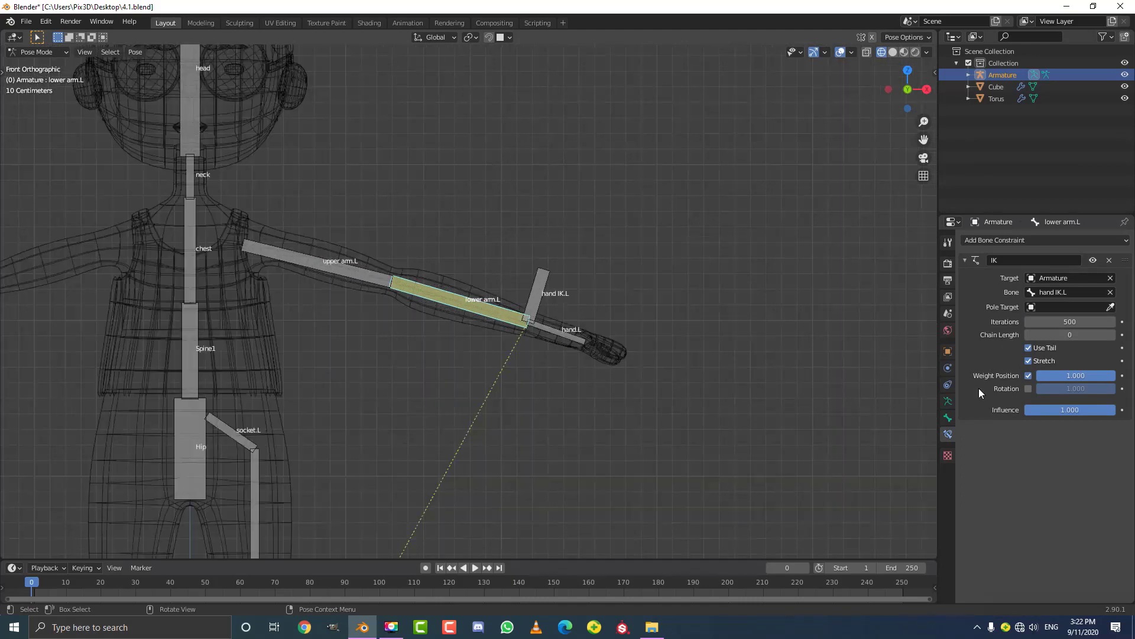
{"action": "left_click", "coordinate": [1112, 335]}
{"action": "left_click", "coordinate": [1112, 335]}
Step: Try moving the hand IK.L bone to test the arm's bending with the shortened chain
{"action": "scroll", "coordinate": [409, 355], "scroll_direction": "down", "scroll_amount": 3}
{"action": "scroll", "coordinate": [525, 383], "scroll_direction": "up", "scroll_amount": 3}
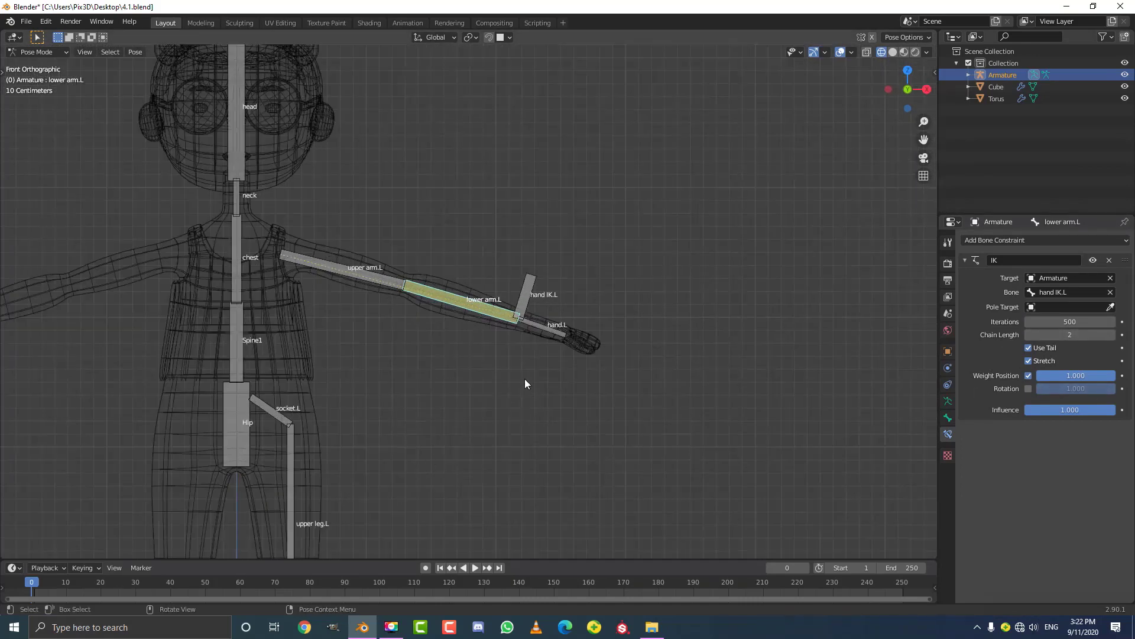
{"action": "left_click", "coordinate": [524, 298]}
{"action": "scroll", "coordinate": [526, 301], "scroll_direction": "up", "scroll_amount": 1}
{"action": "key", "text": "g"}
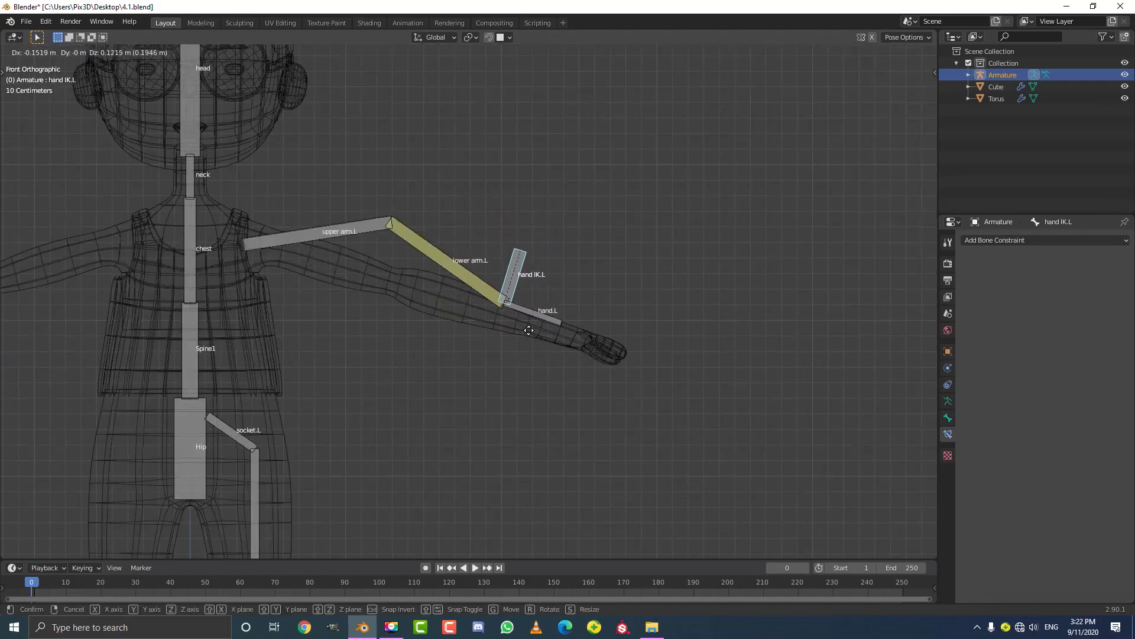
{"action": "left_click", "coordinate": [529, 333]}
Step: Switch the viewport shading from wireframe to solid
{"action": "key", "text": "z"}
{"action": "left_click", "coordinate": [599, 335]}
{"action": "scroll", "coordinate": [542, 296], "scroll_direction": "down", "scroll_amount": 3}
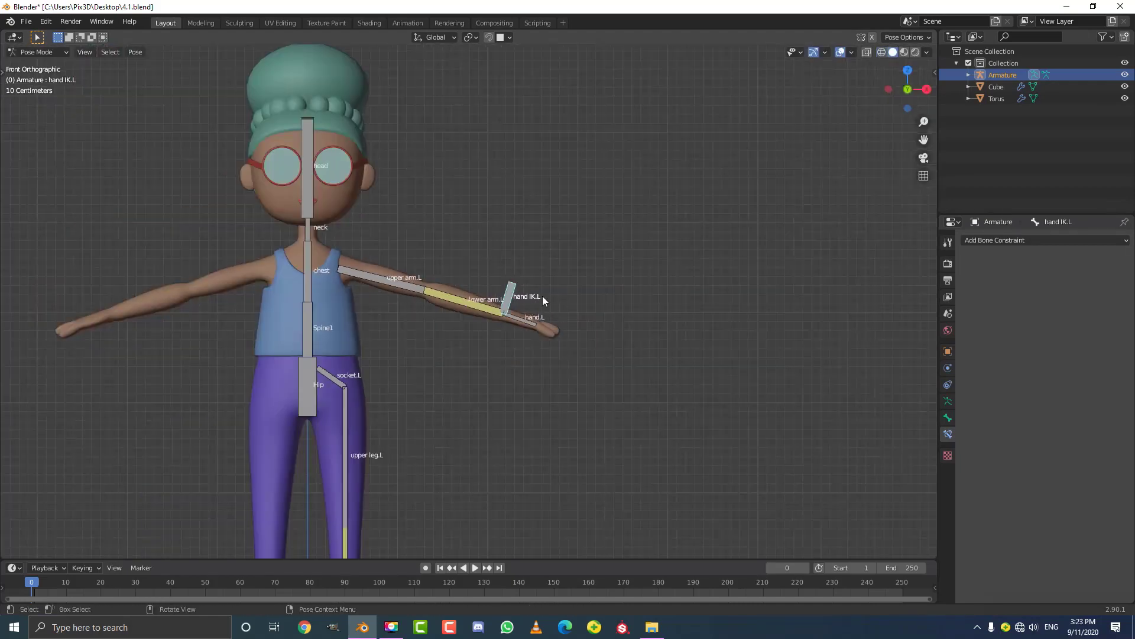
Step: Lower the hand IK.L bone beside the hip and rotate it to horizontal so the hand points down
{"action": "key", "text": "g"}
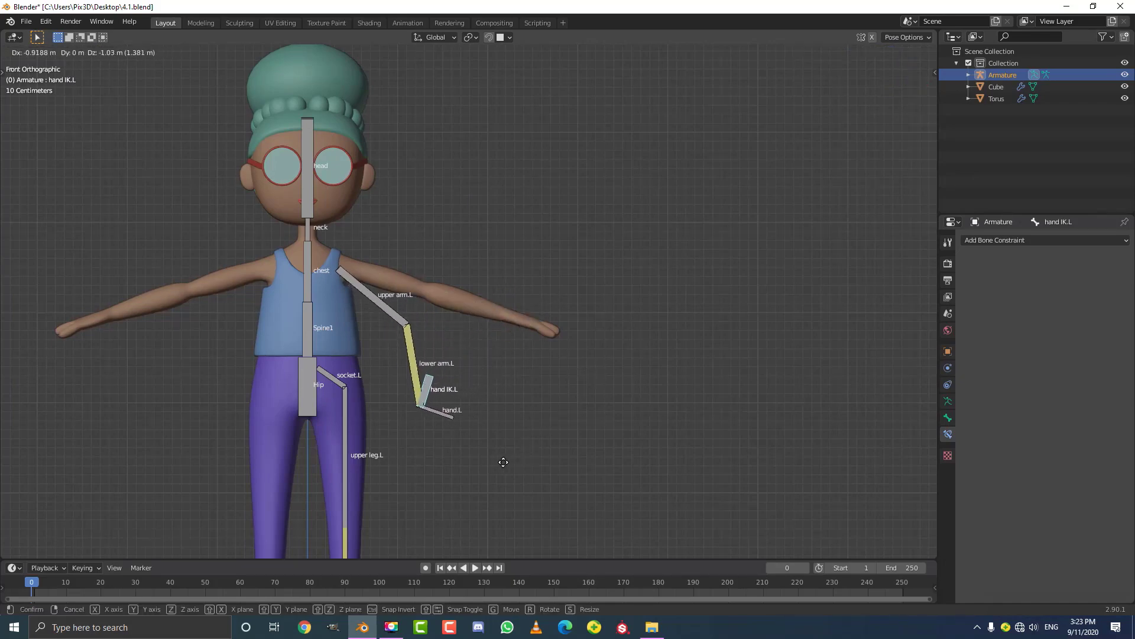
{"action": "left_click", "coordinate": [509, 393]}
{"action": "key", "text": "r"}
{"action": "left_click", "coordinate": [470, 484]}
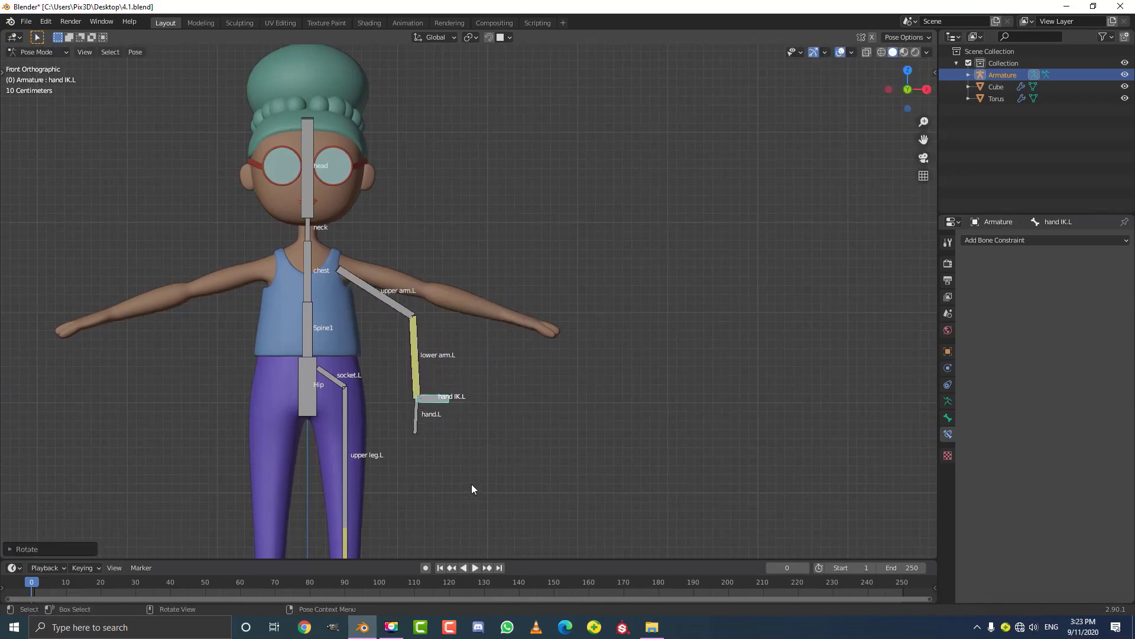
{"action": "key", "text": "g"}
{"action": "left_click", "coordinate": [497, 516]}
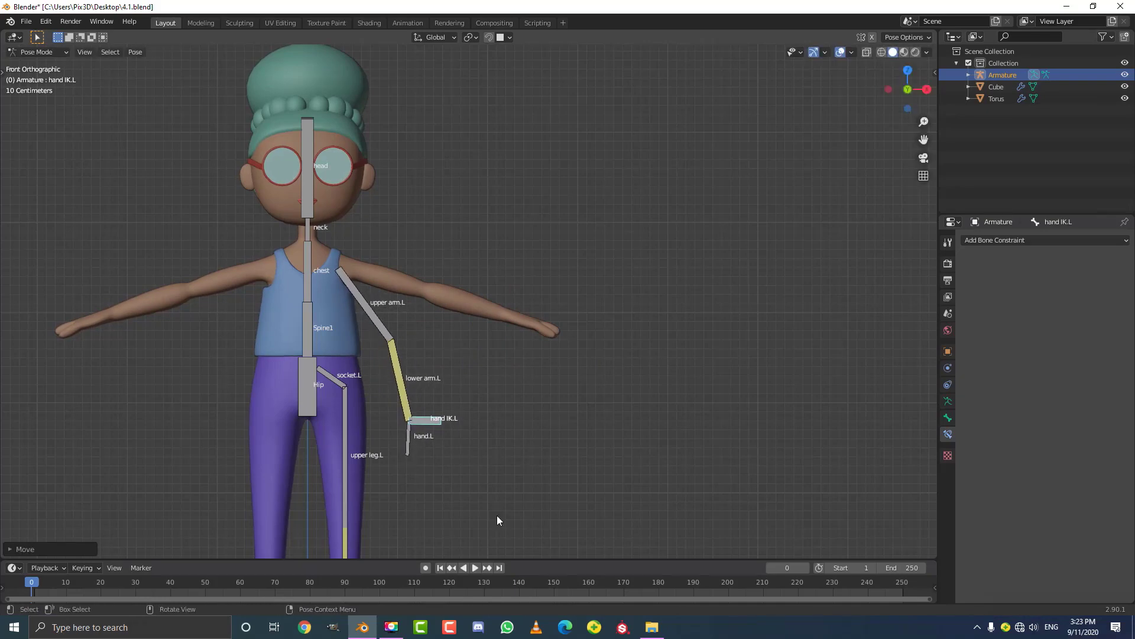
Step: In right side view, move the hand IK.L bone upward and slightly forward to test the elbow's bending
{"action": "key", "text": "KP_3"}
{"action": "scroll", "coordinate": [509, 518], "scroll_direction": "up", "scroll_amount": 2}
{"action": "key", "text": "g"}
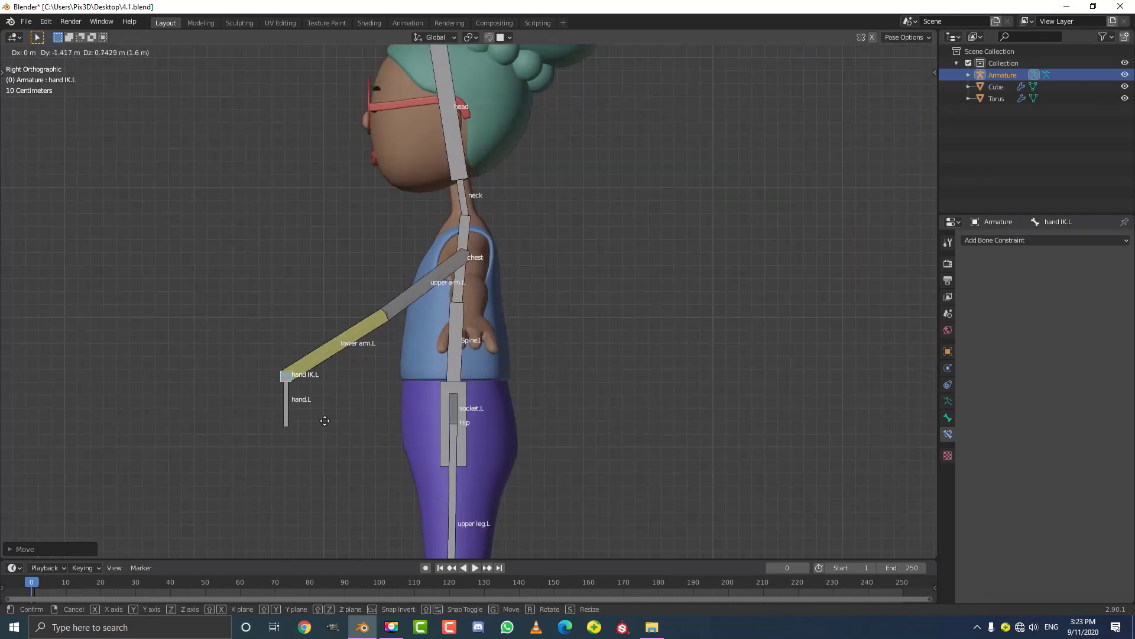
{"action": "left_click", "coordinate": [494, 428]}
{"action": "scroll", "coordinate": [393, 430], "scroll_direction": "down", "scroll_amount": 1}
{"action": "scroll", "coordinate": [393, 427], "scroll_direction": "down", "scroll_amount": 2}
Step: Select all bones of the armature and reset their pose to put the left arm back in its rest position
{"action": "middle_click_drag", "start_coordinate": [394, 427], "coordinate": [510, 429]}
{"action": "scroll", "coordinate": [481, 399], "scroll_direction": "up", "scroll_amount": 3}
{"action": "key", "text": "a"}
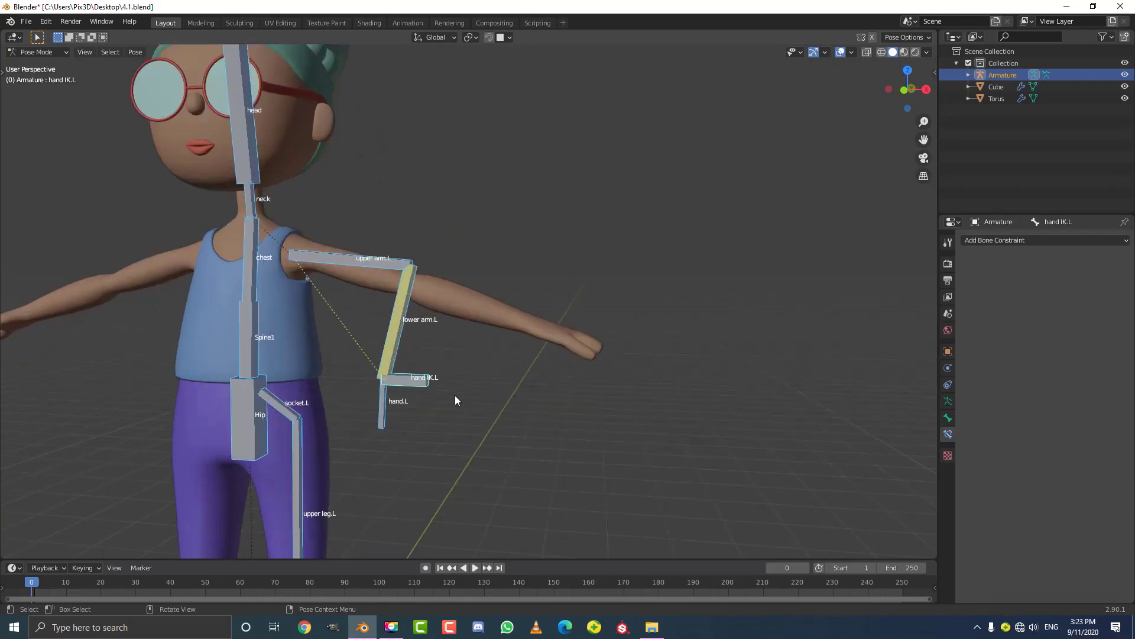
{"action": "key", "text": "alt+g"}
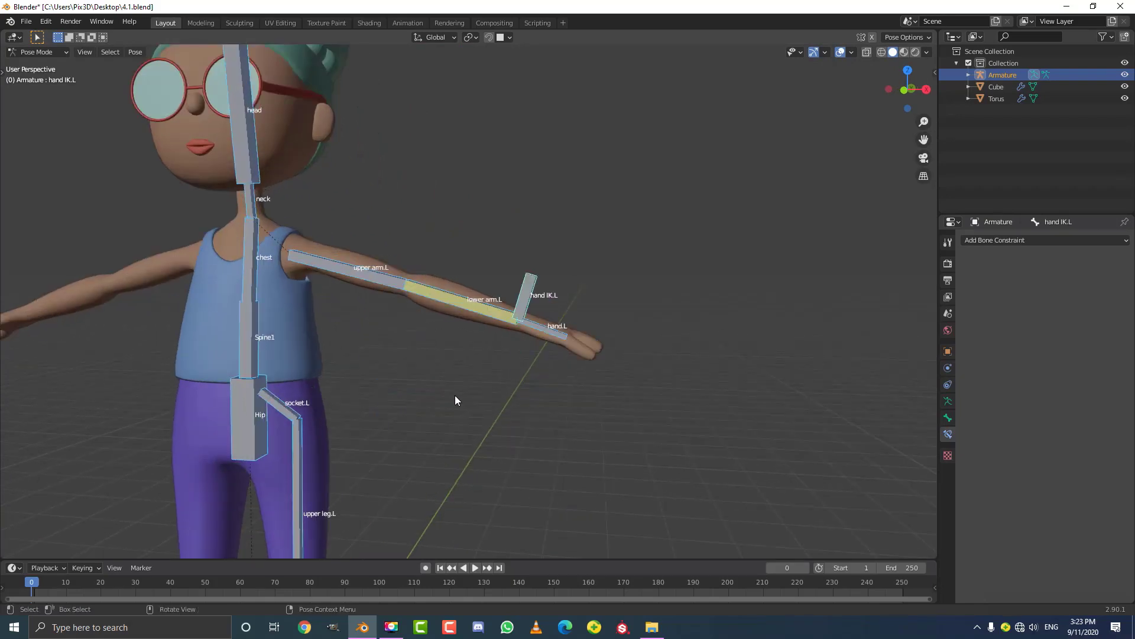
Step: Examine the whole rig and the left arm's bones from the front and from angled perspective views
{"action": "key", "text": "KP_1"}
{"action": "scroll", "coordinate": [456, 348], "scroll_direction": "down", "scroll_amount": 4}
{"action": "scroll", "coordinate": [446, 393], "scroll_direction": "up", "scroll_amount": 3}
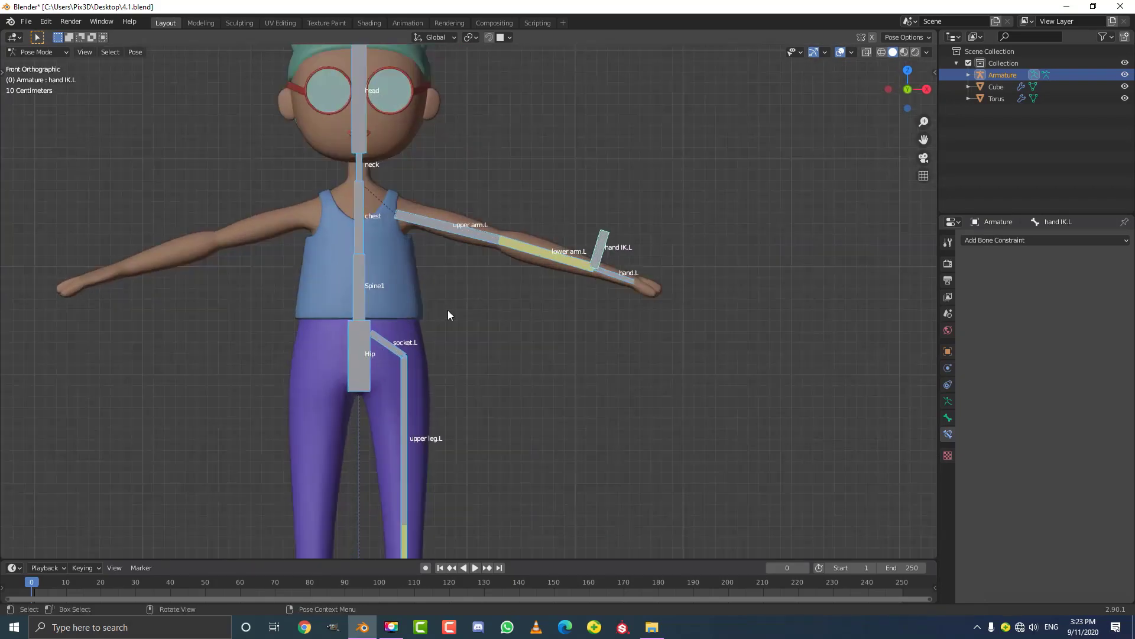
{"action": "scroll", "coordinate": [438, 240], "scroll_direction": "down", "scroll_amount": 1}
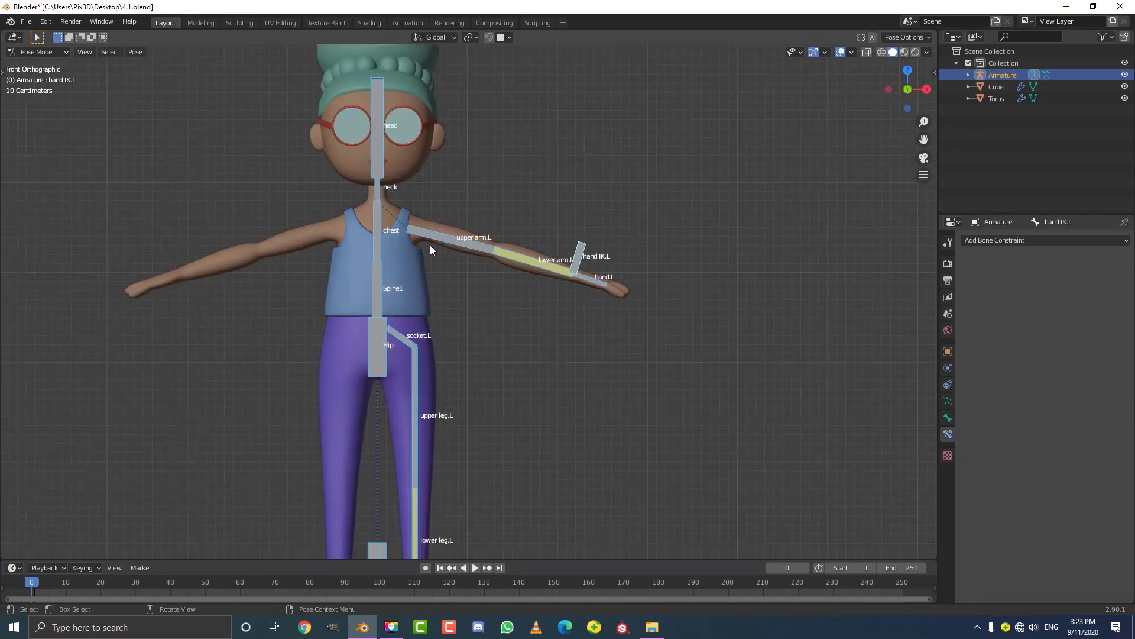
{"action": "scroll", "coordinate": [423, 210], "scroll_direction": "down", "scroll_amount": 2}
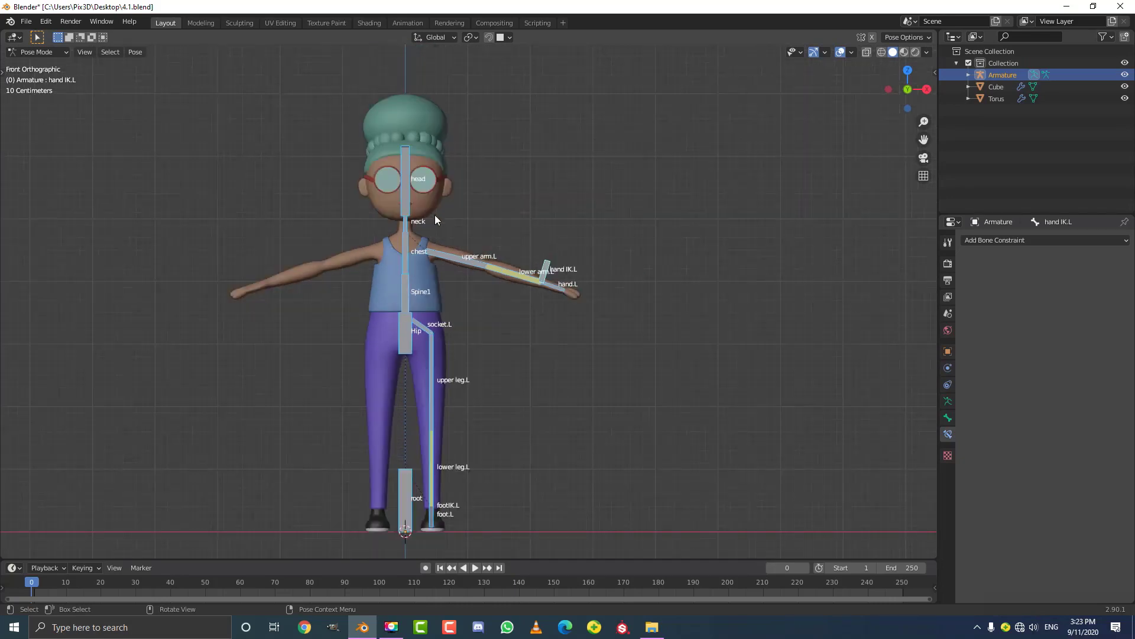
{"action": "middle_click_drag", "start_coordinate": [463, 289], "coordinate": [504, 289], "text": "shift"}
{"action": "scroll", "coordinate": [500, 293], "scroll_direction": "up", "scroll_amount": 2}
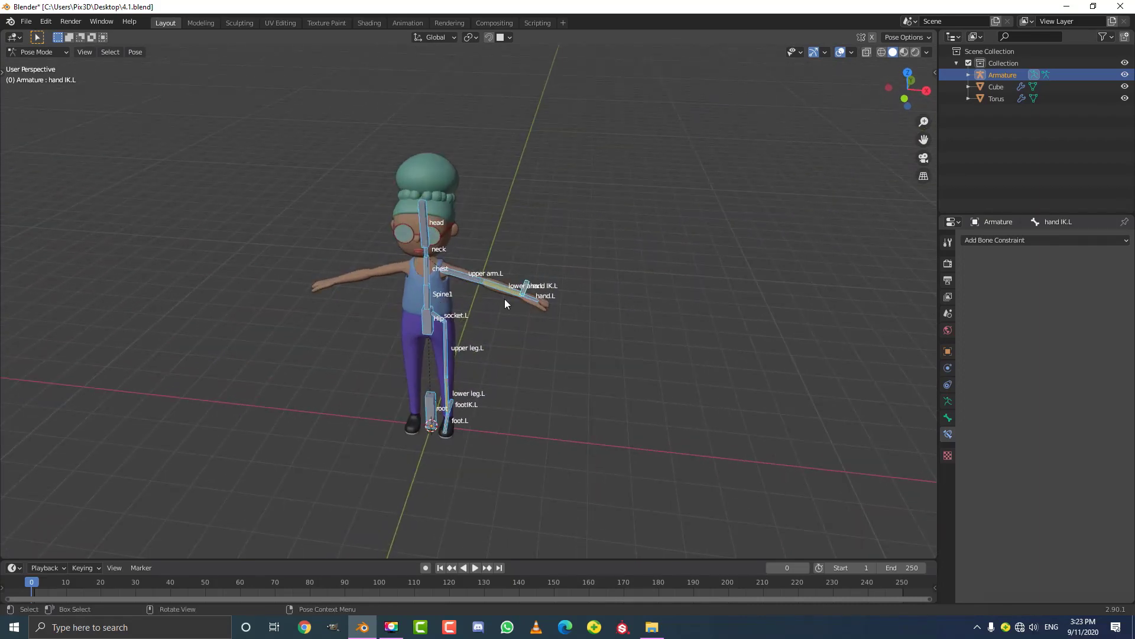
{"action": "middle_click_drag", "start_coordinate": [450, 269], "coordinate": [523, 222]}
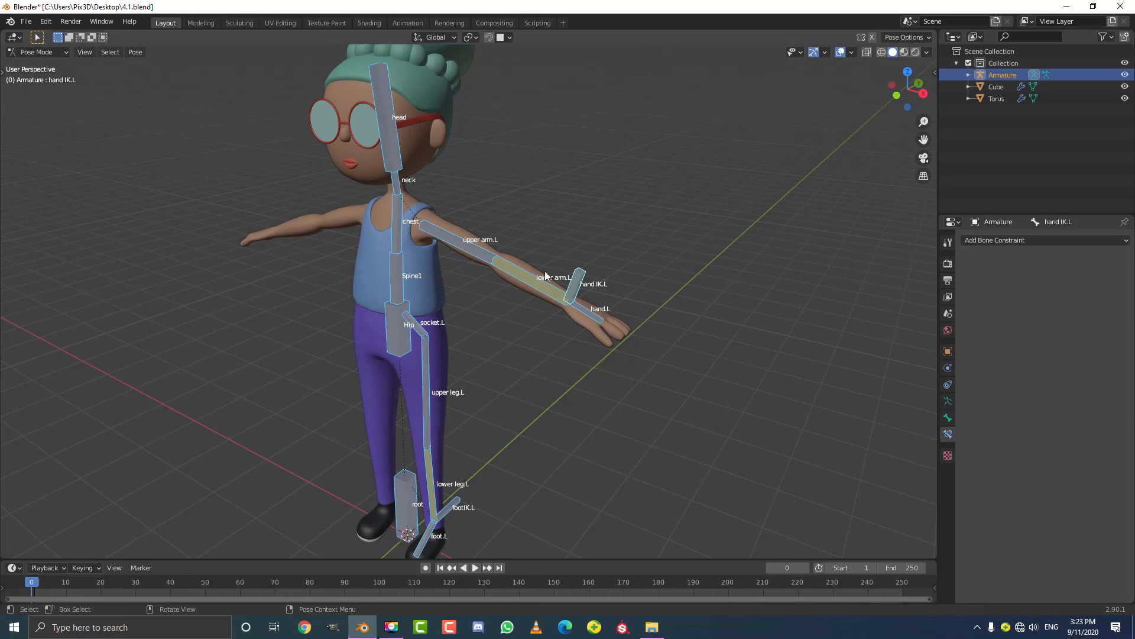
{"action": "middle_click_drag", "start_coordinate": [477, 249], "coordinate": [512, 242]}
Step: Return to a front view of the full character and save the file
{"action": "key", "text": "KP_1"}
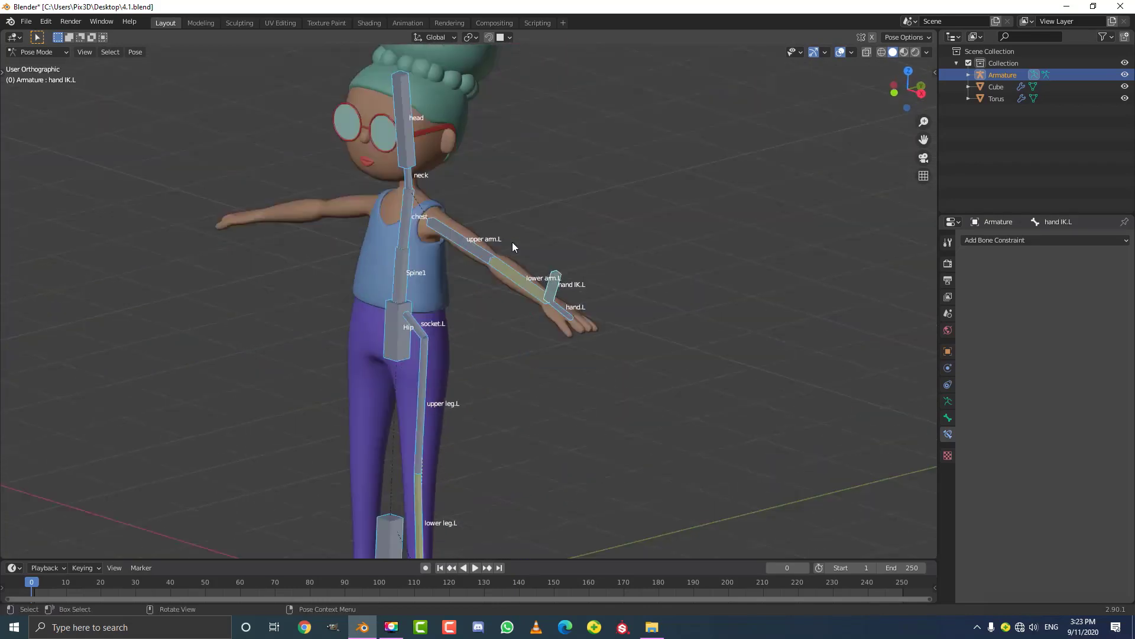
{"action": "scroll", "coordinate": [512, 243], "scroll_direction": "down", "scroll_amount": 3}
{"action": "middle_click_drag", "start_coordinate": [496, 313], "coordinate": [522, 314], "text": "shift"}
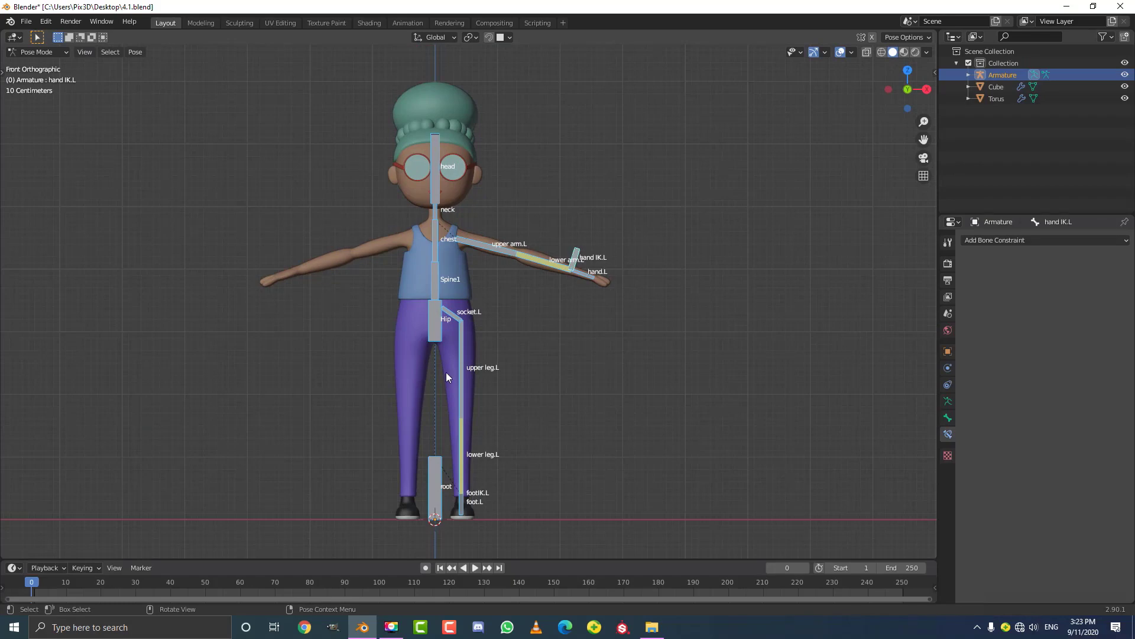
{"action": "key", "text": "ctrl+s"}
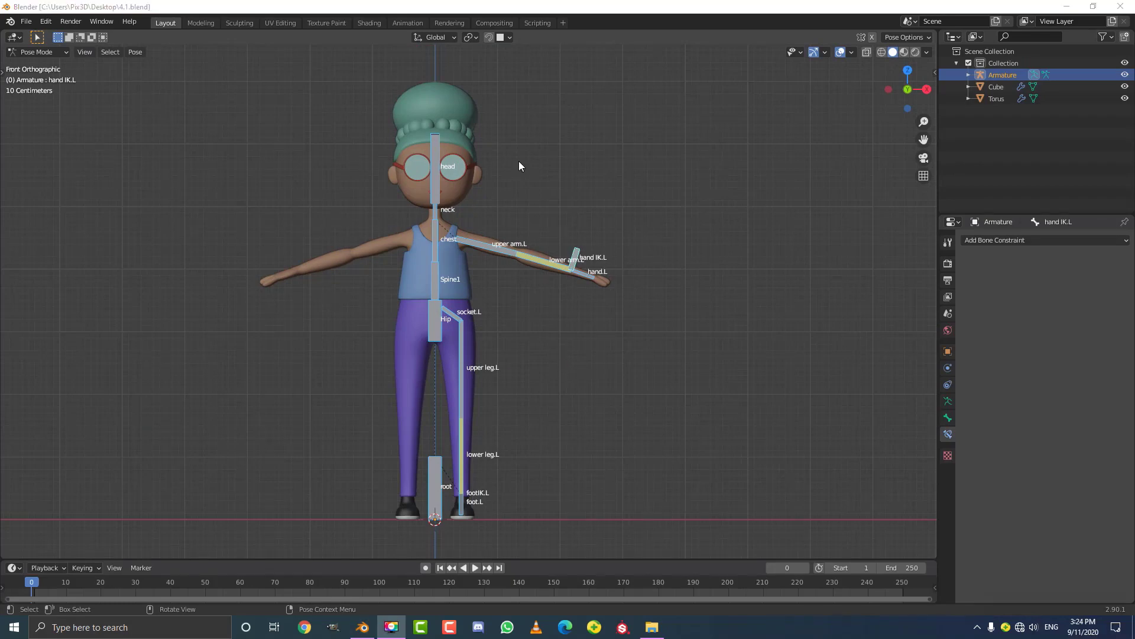
Step: Select the footIK.L bone and open the armature in Edit Mode, using a right side close-up of the foot in wireframe shading
{"action": "scroll", "coordinate": [649, 249], "scroll_direction": "up", "scroll_amount": 1}
{"action": "middle_click_drag", "start_coordinate": [619, 350], "coordinate": [542, 270]}
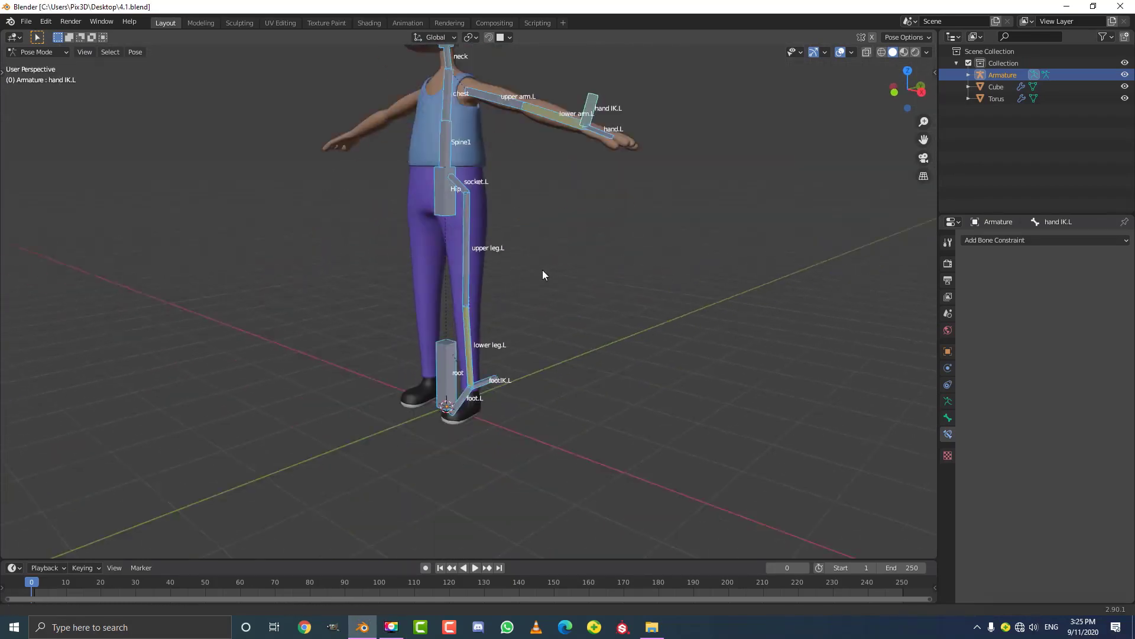
{"action": "scroll", "coordinate": [506, 385], "scroll_direction": "up", "scroll_amount": 4}
{"action": "left_click", "coordinate": [510, 394]}
{"action": "key", "text": "Tab"}
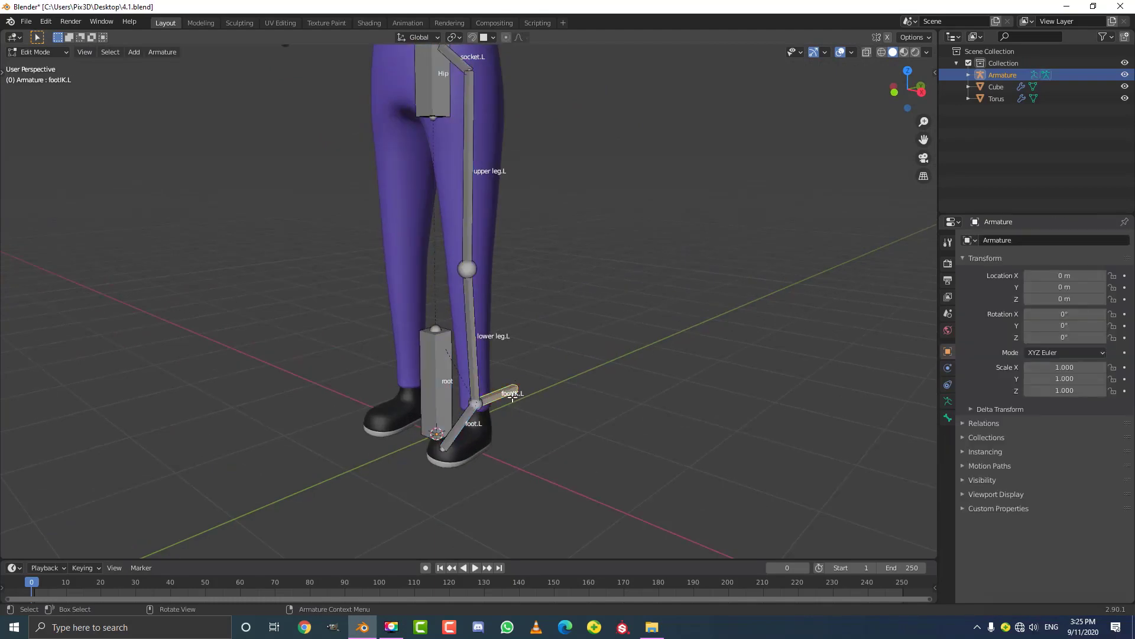
{"action": "key", "text": "KP_3"}
{"action": "middle_click_drag", "start_coordinate": [580, 470], "coordinate": [560, 370], "text": "shift"}
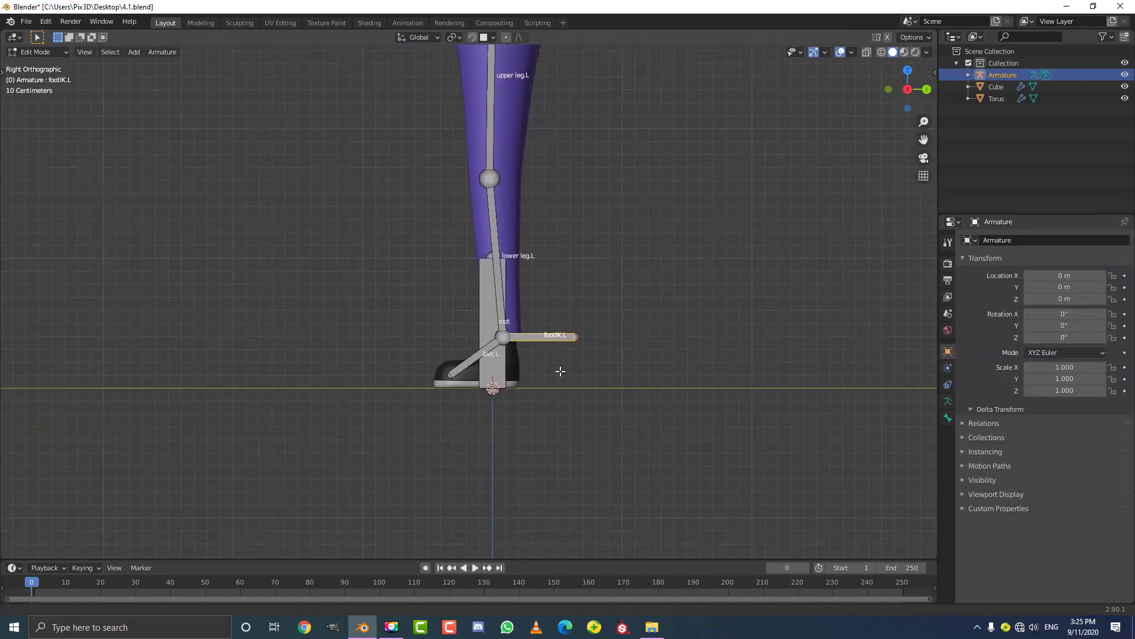
{"action": "scroll", "coordinate": [560, 370], "scroll_direction": "up", "scroll_amount": 3}
{"action": "key", "text": "z"}
{"action": "left_click", "coordinate": [485, 372]}
{"action": "scroll", "coordinate": [566, 381], "scroll_direction": "up", "scroll_amount": 1}
{"action": "scroll", "coordinate": [605, 420], "scroll_direction": "up", "scroll_amount": 3}
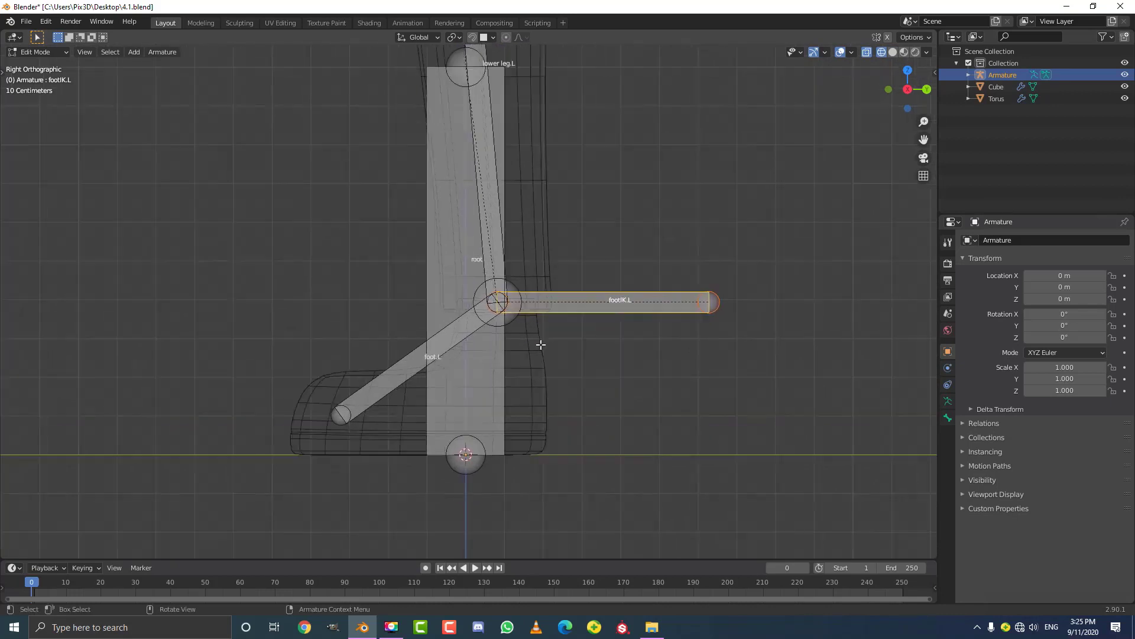
Step: Select the shared ankle joint of the lower leg.L and foot.L bones together with the footIK.L bone
{"action": "left_click", "coordinate": [523, 282]}
{"action": "scroll", "coordinate": [523, 282], "scroll_direction": "down", "scroll_amount": 2}
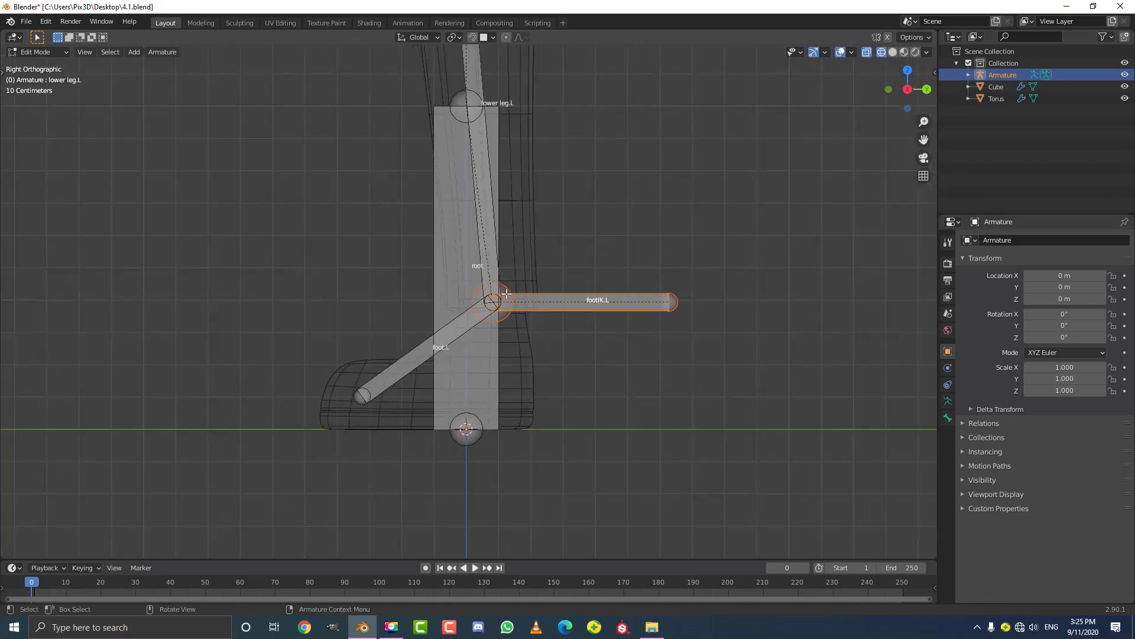
{"action": "key", "text": "g"}
{"action": "left_click", "coordinate": [512, 292]}
{"action": "scroll", "coordinate": [510, 301], "scroll_direction": "up", "scroll_amount": 2}
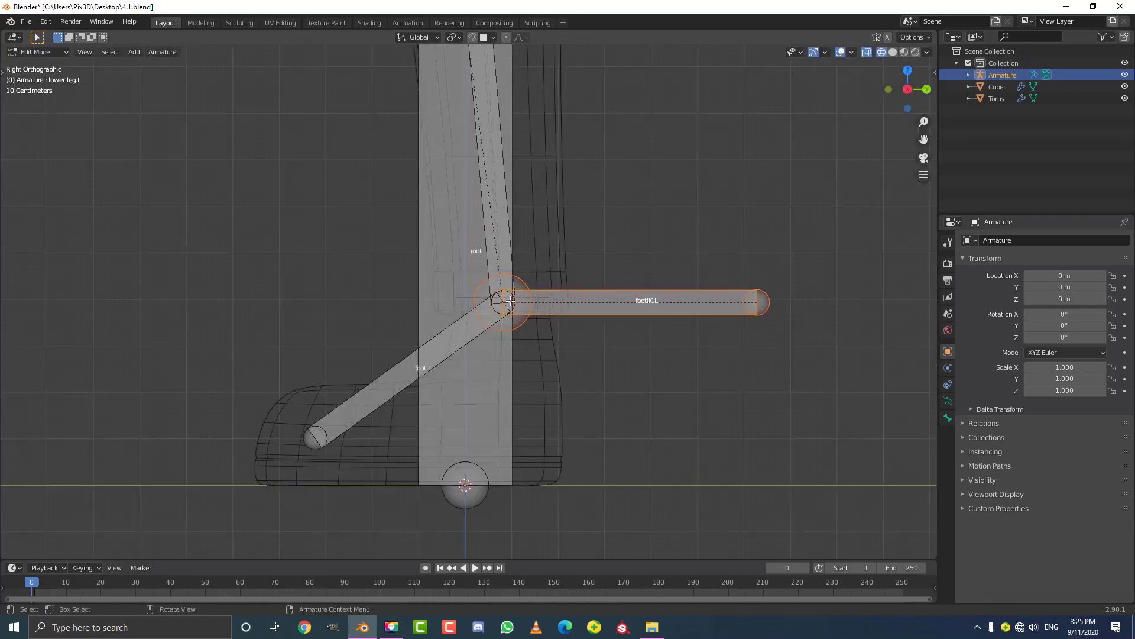
{"action": "left_click", "coordinate": [516, 294]}
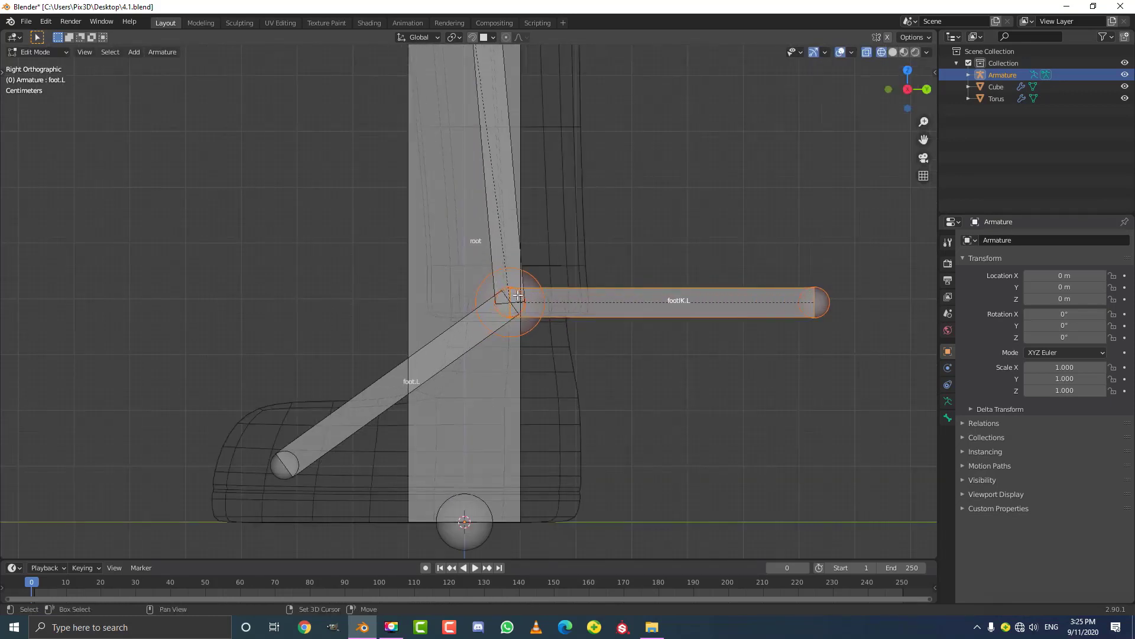
{"action": "scroll", "coordinate": [519, 294], "scroll_direction": "up", "scroll_amount": 1}
{"action": "scroll", "coordinate": [520, 291], "scroll_direction": "down", "scroll_amount": 2}
{"action": "key", "text": "g"}
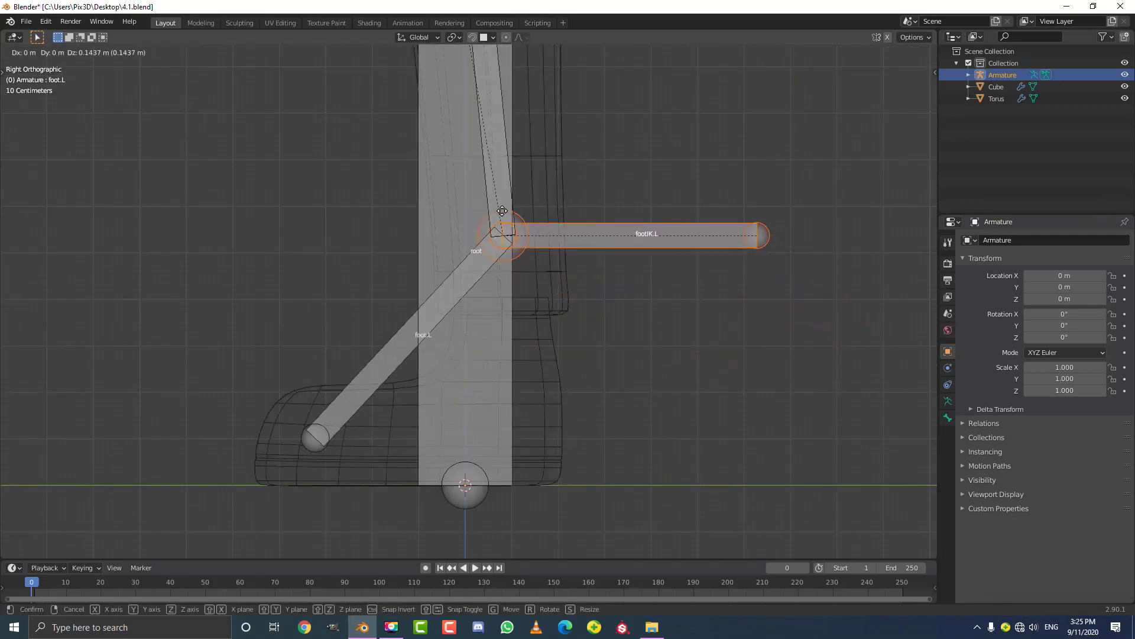
{"action": "right_click", "coordinate": [573, 275]}
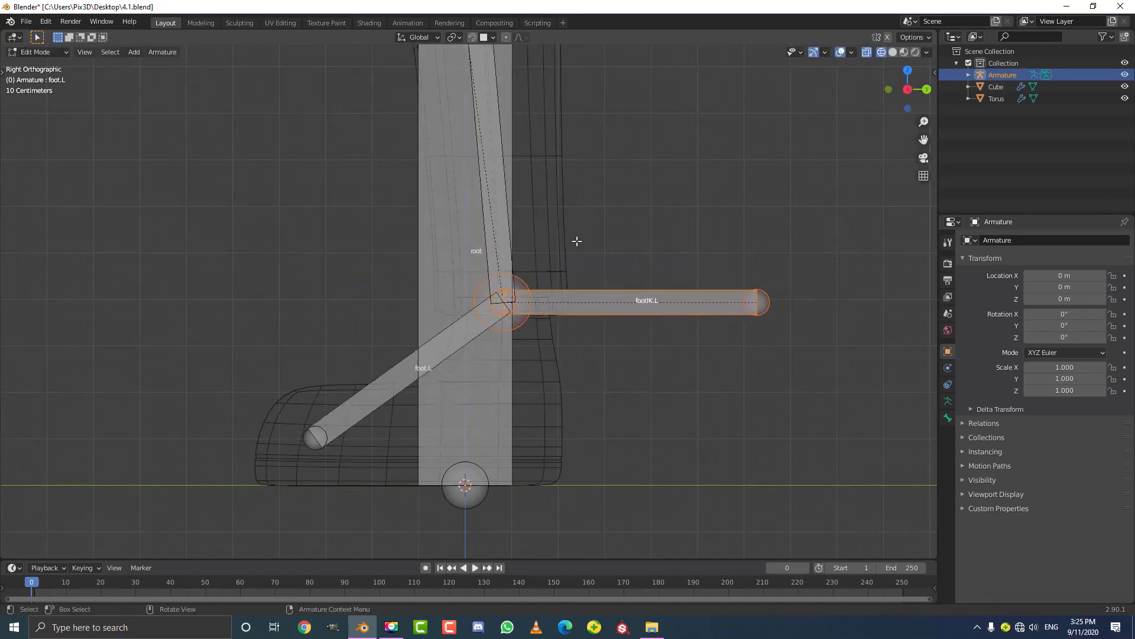
{"action": "key", "text": "c"}
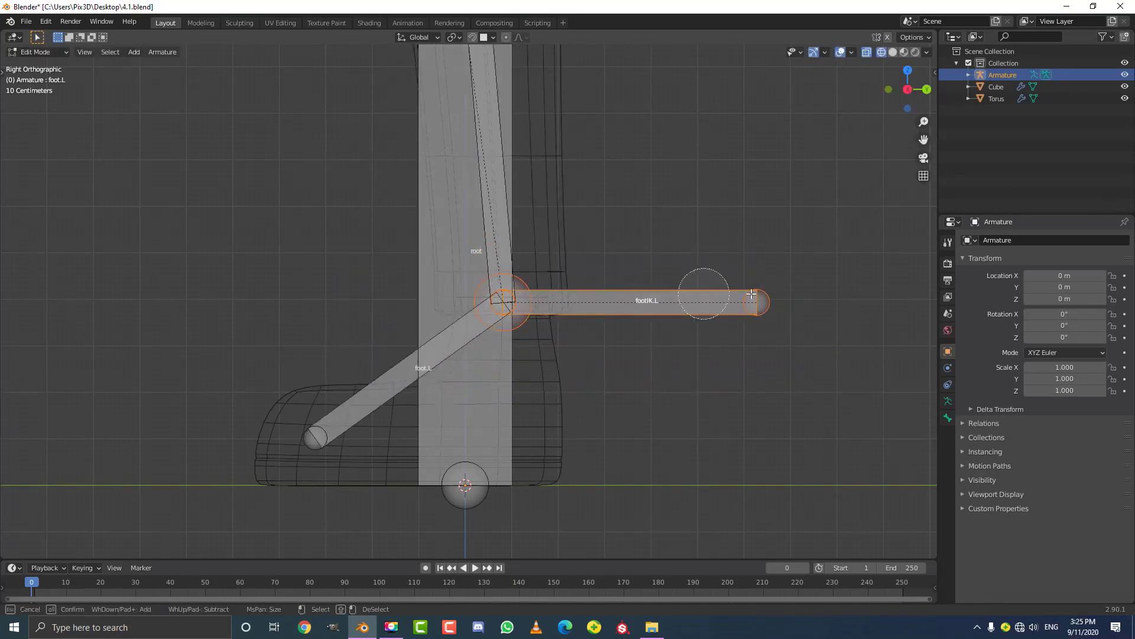
{"action": "key", "text": "Escape"}
Step: Move the ankle joint and footIK.L bone straight down along Z to a height of about 0.21 m
{"action": "scroll", "coordinate": [549, 285], "scroll_direction": "down", "scroll_amount": 3}
{"action": "scroll", "coordinate": [522, 307], "scroll_direction": "up", "scroll_amount": 2}
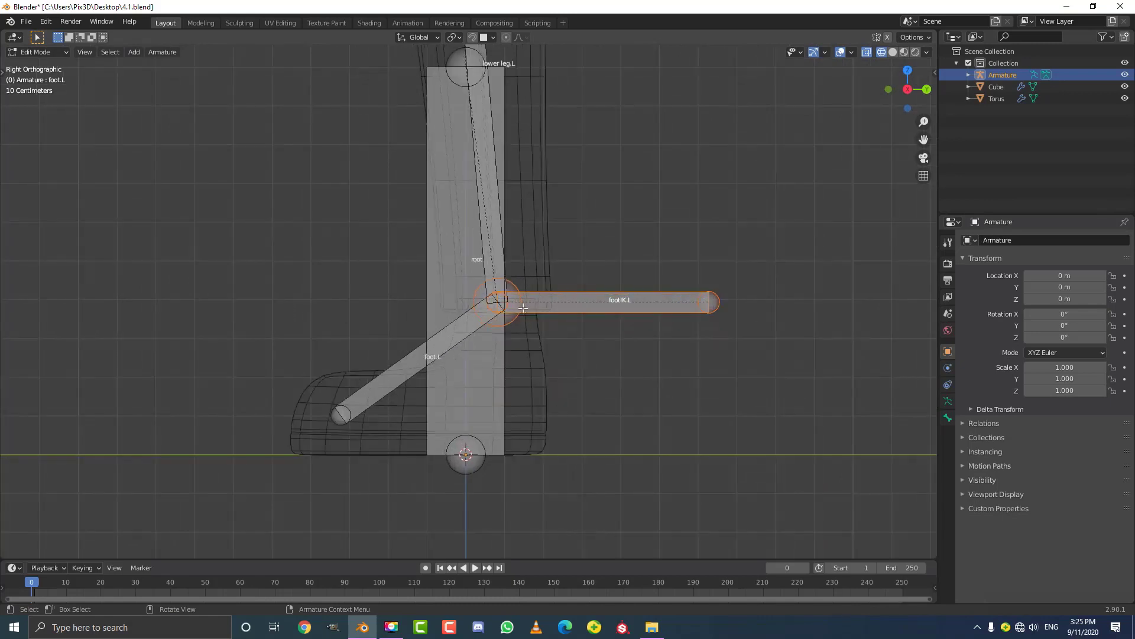
{"action": "key", "text": "g"}
{"action": "key", "text": "z"}
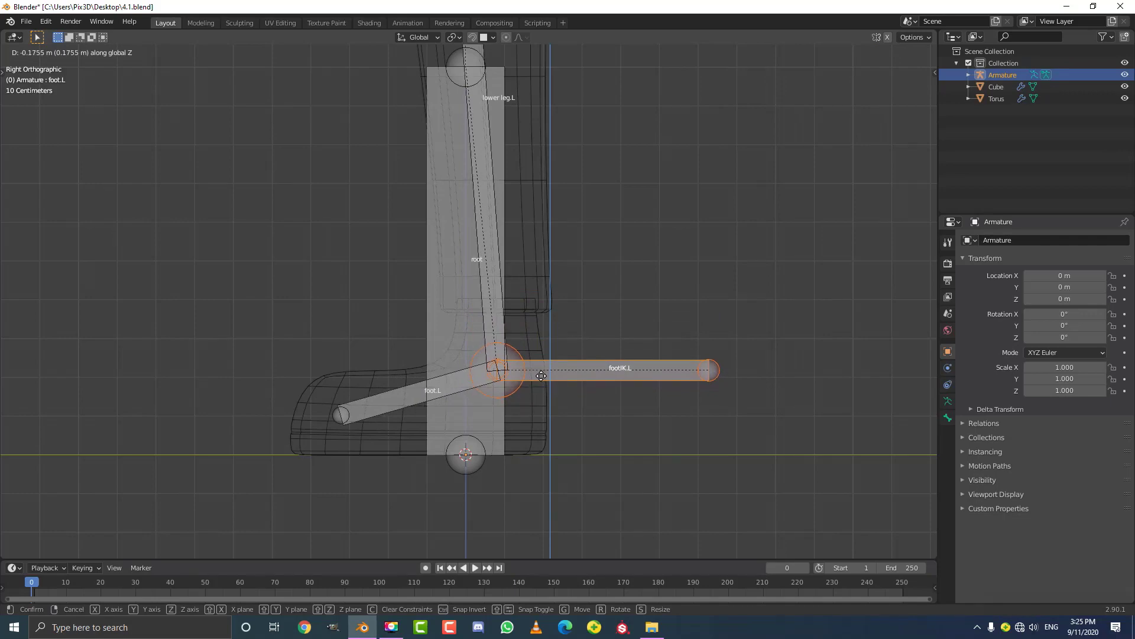
{"action": "left_click", "coordinate": [539, 380]}
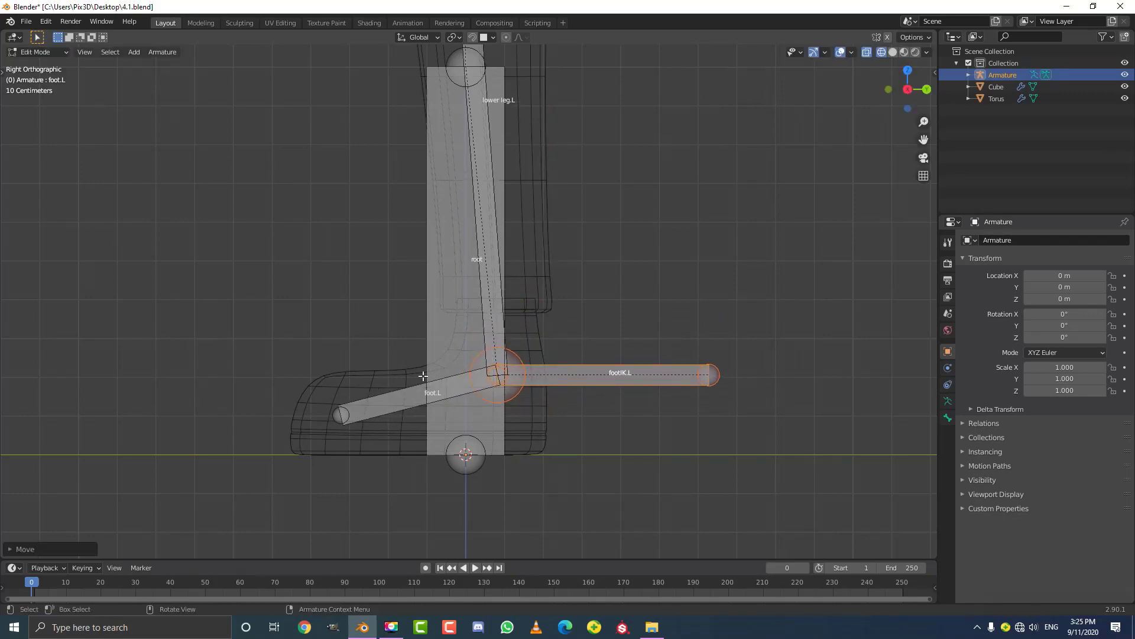
Step: Shorten the foot.L bone by moving its tip back to the ball of the foot, at about Y -0.16 m and Z 0.11 m
{"action": "scroll", "coordinate": [423, 376], "scroll_direction": "down", "scroll_amount": 1}
{"action": "scroll", "coordinate": [414, 394], "scroll_direction": "up", "scroll_amount": 3}
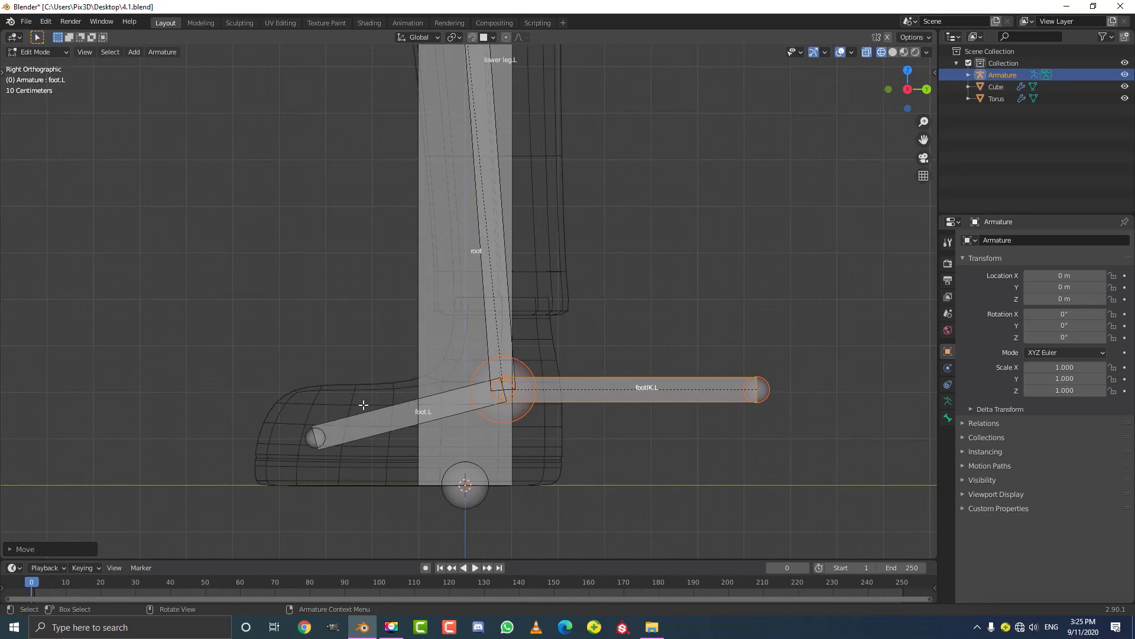
{"action": "left_click", "coordinate": [312, 440]}
{"action": "scroll", "coordinate": [361, 405], "scroll_direction": "up", "scroll_amount": 1}
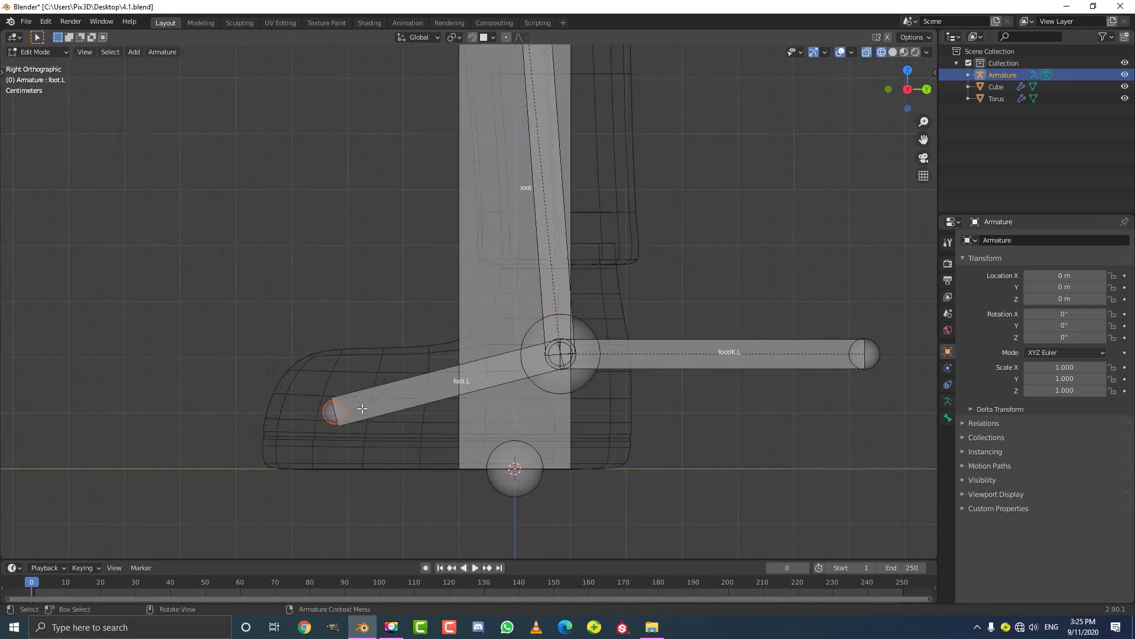
{"action": "scroll", "coordinate": [362, 408], "scroll_direction": "down", "scroll_amount": 1}
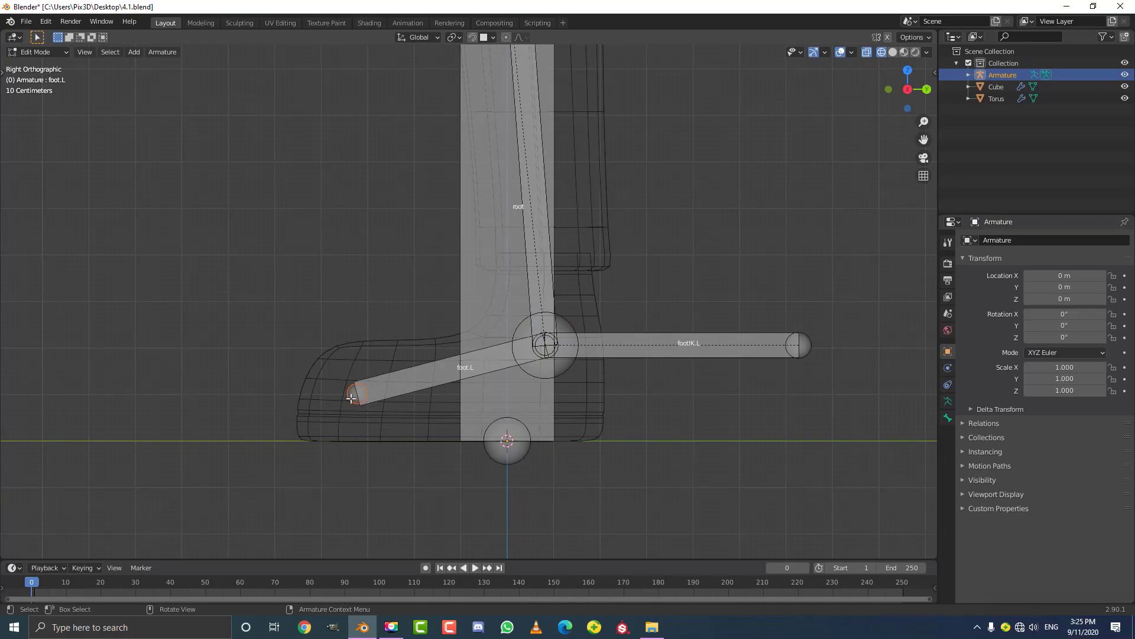
{"action": "left_click_drag", "start_coordinate": [353, 396], "coordinate": [429, 390]}
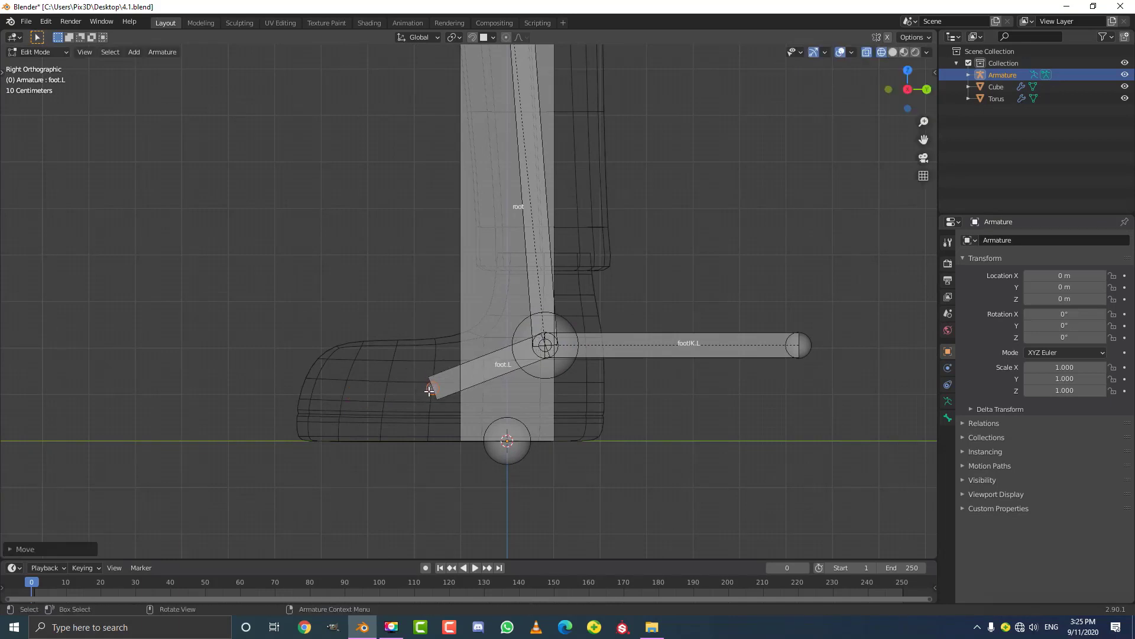
Step: Extrude a toe bone about 0.26 m forward along the Y axis from the tip of foot.L to the front of the shoe
{"action": "key", "text": "e"}
{"action": "key", "text": "y"}
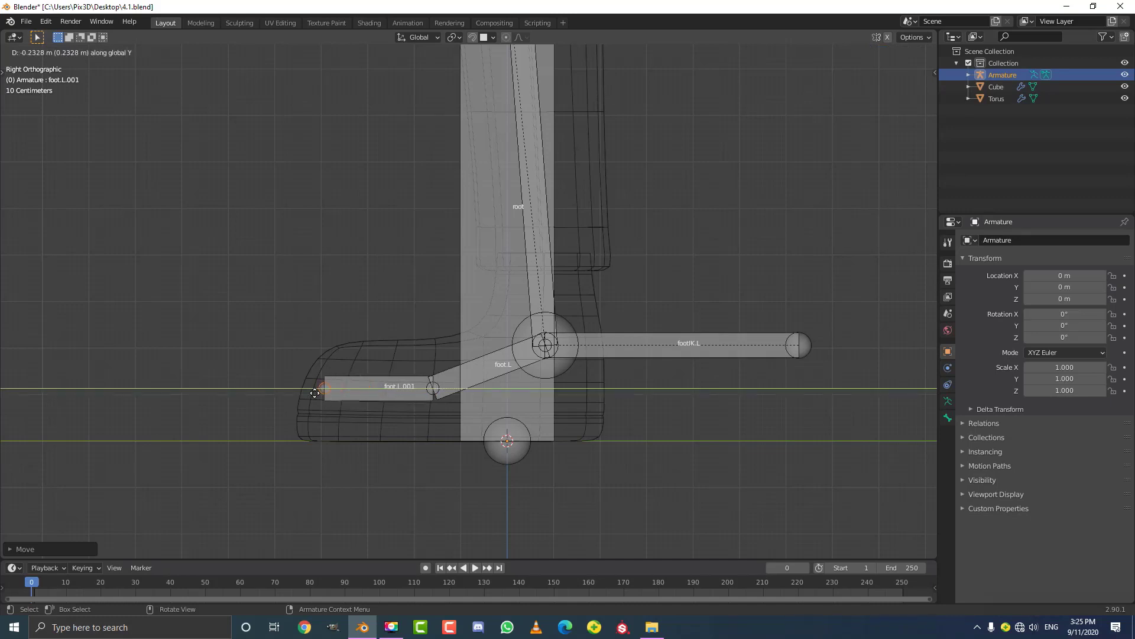
{"action": "left_click", "coordinate": [310, 394]}
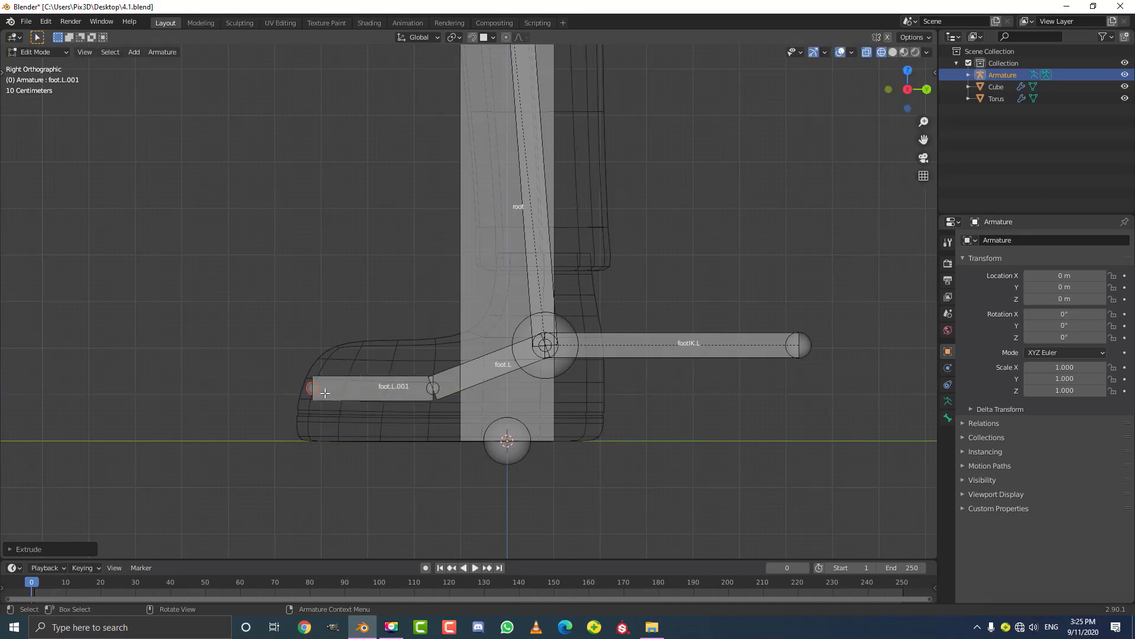
Step: Rename the newly extruded toe bone as toe.L
{"action": "left_click", "coordinate": [370, 378]}
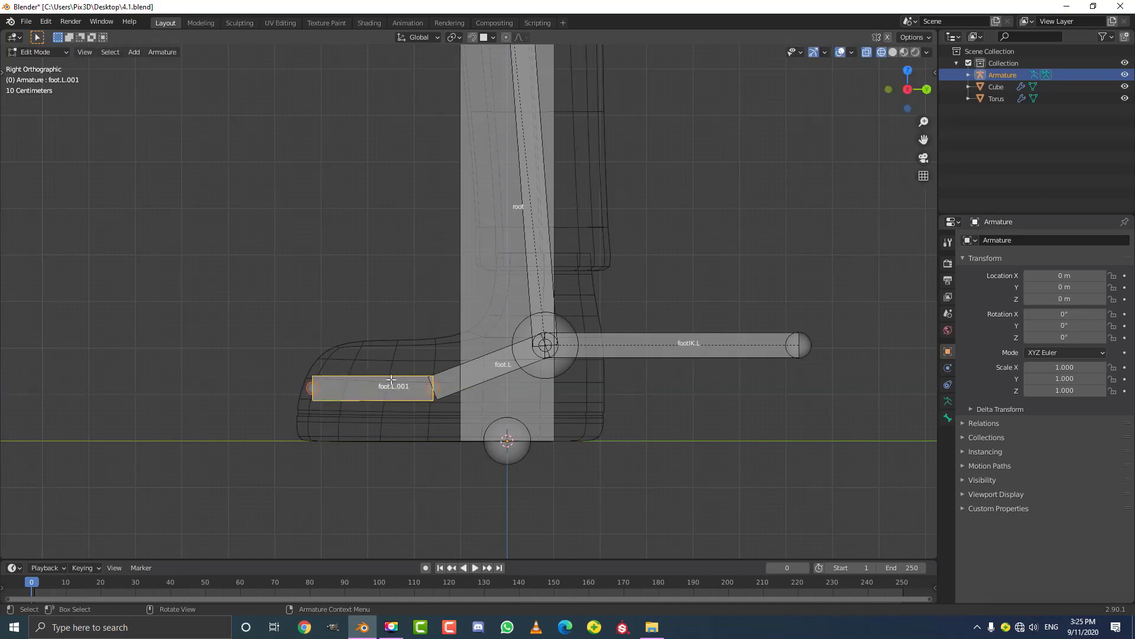
{"action": "left_click", "coordinate": [949, 418]}
{"action": "left_click", "coordinate": [1014, 240]}
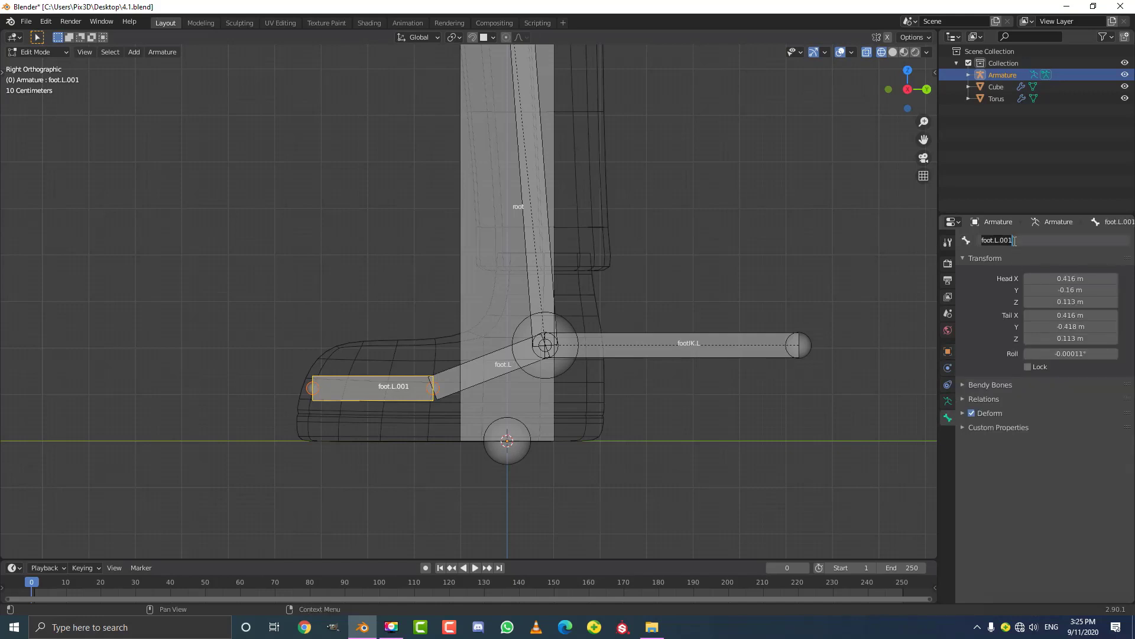
{"action": "type", "text": "toe.L"}
{"action": "key", "text": "Return"}
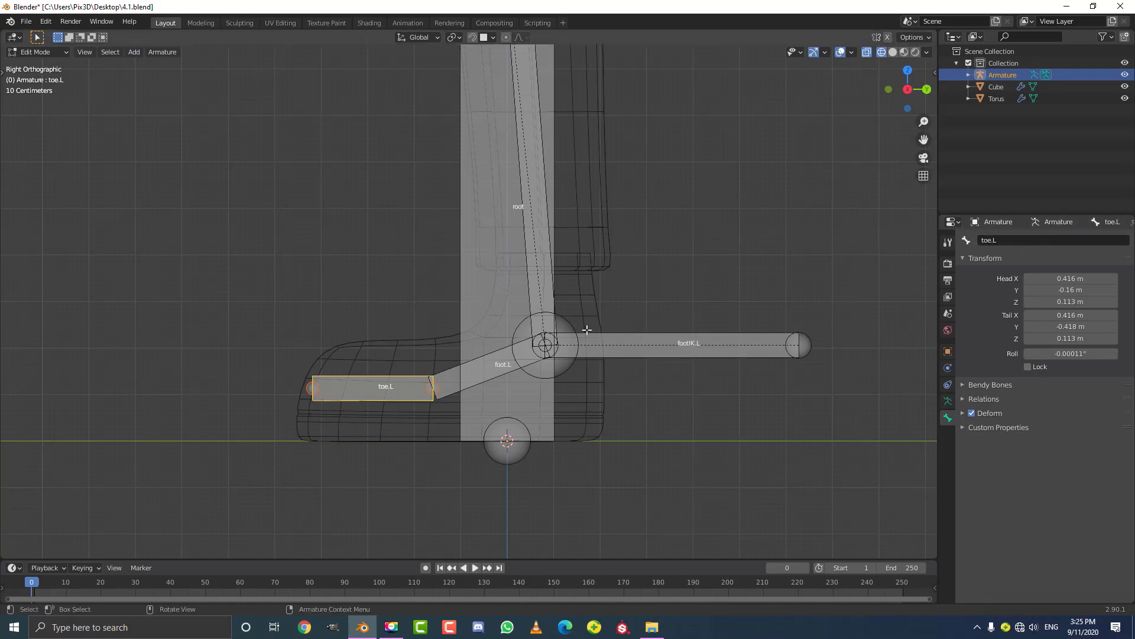
Step: Try moving the footIK.L bone in Pose Mode, cancel the move, and return to Edit Mode
{"action": "left_click", "coordinate": [34, 51]}
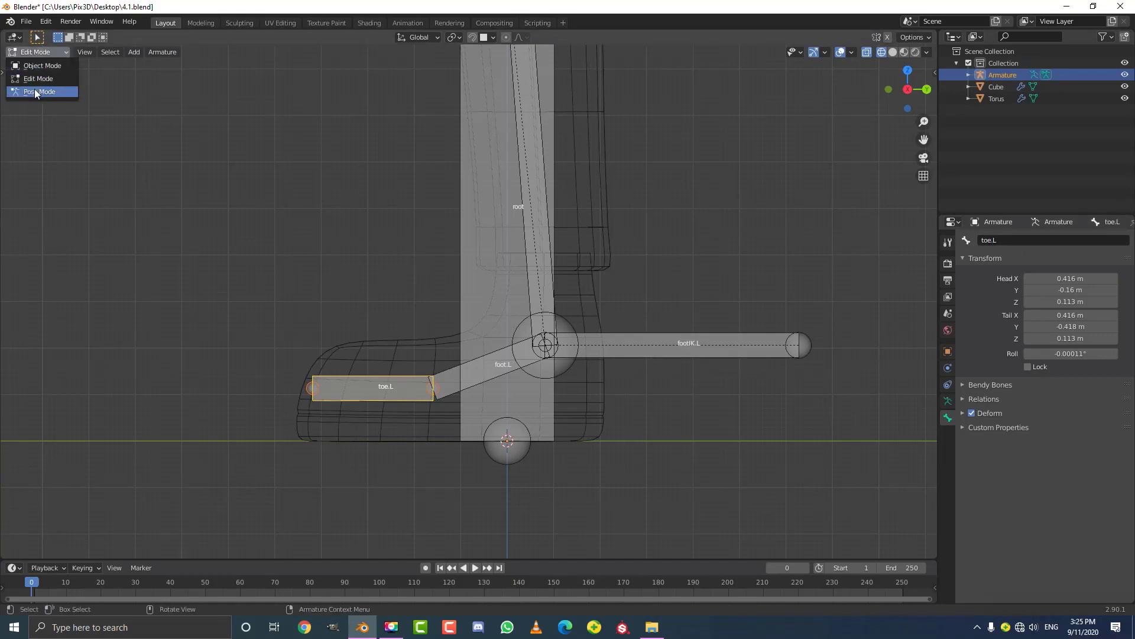
{"action": "left_click", "coordinate": [35, 91]}
{"action": "scroll", "coordinate": [616, 347], "scroll_direction": "down", "scroll_amount": 2}
{"action": "left_click", "coordinate": [613, 329]}
{"action": "key", "text": "g"}
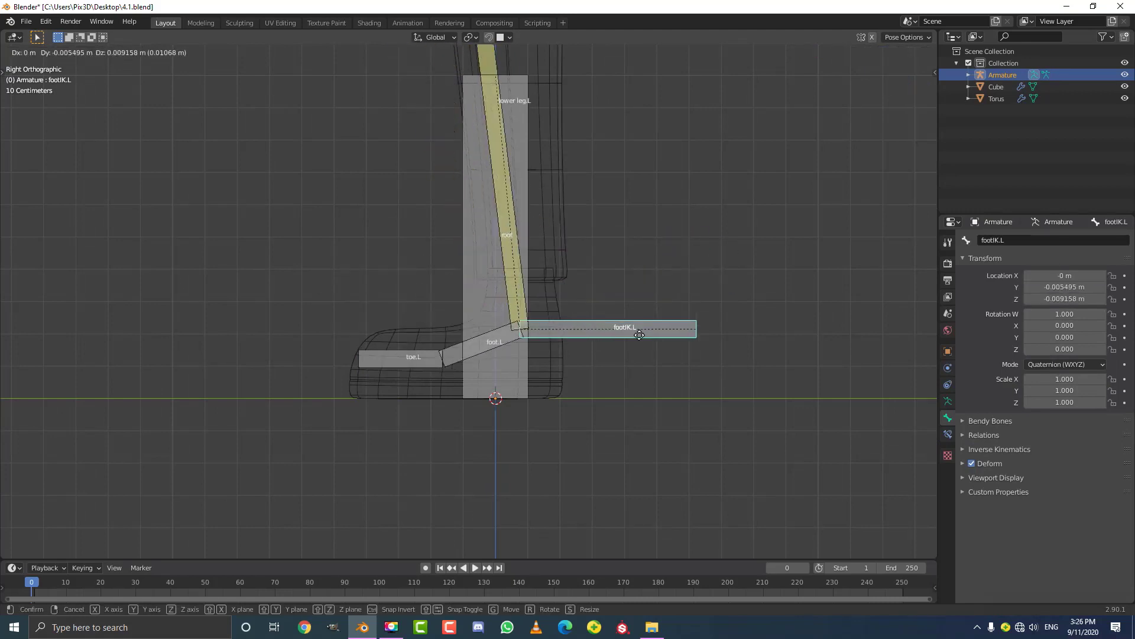
{"action": "key", "text": "Escape"}
{"action": "left_click", "coordinate": [40, 52]}
{"action": "left_click", "coordinate": [47, 80]}
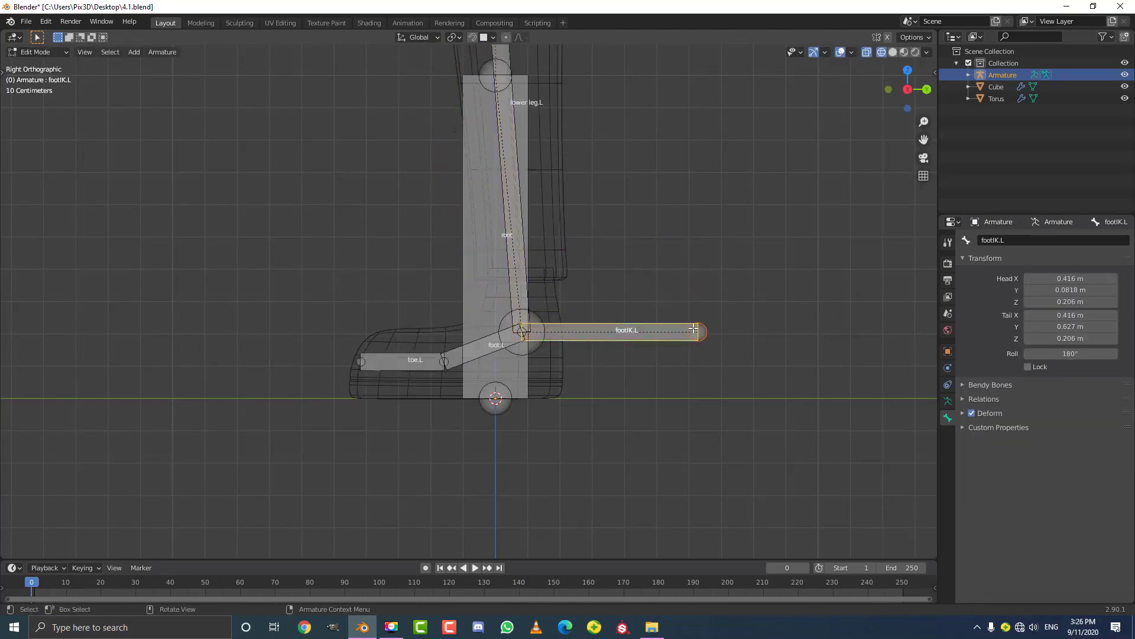
Step: Shorten the footIK.L bone by moving its tip along the Y axis to about Y 0.39 m
{"action": "left_click", "coordinate": [706, 331]}
{"action": "key", "text": "g"}
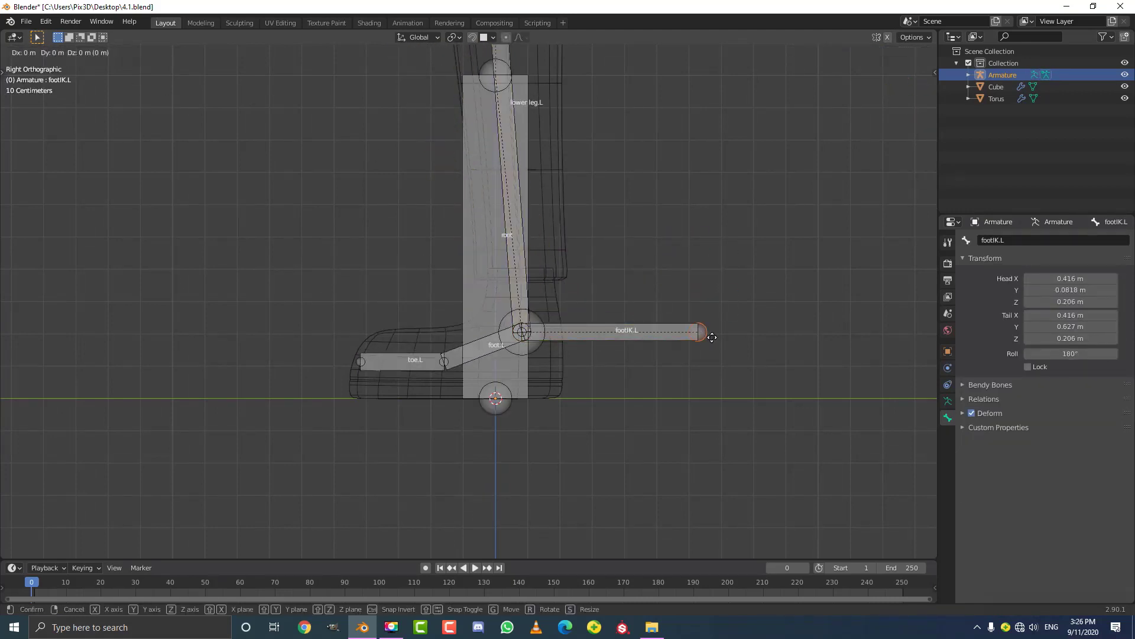
{"action": "key", "text": "y"}
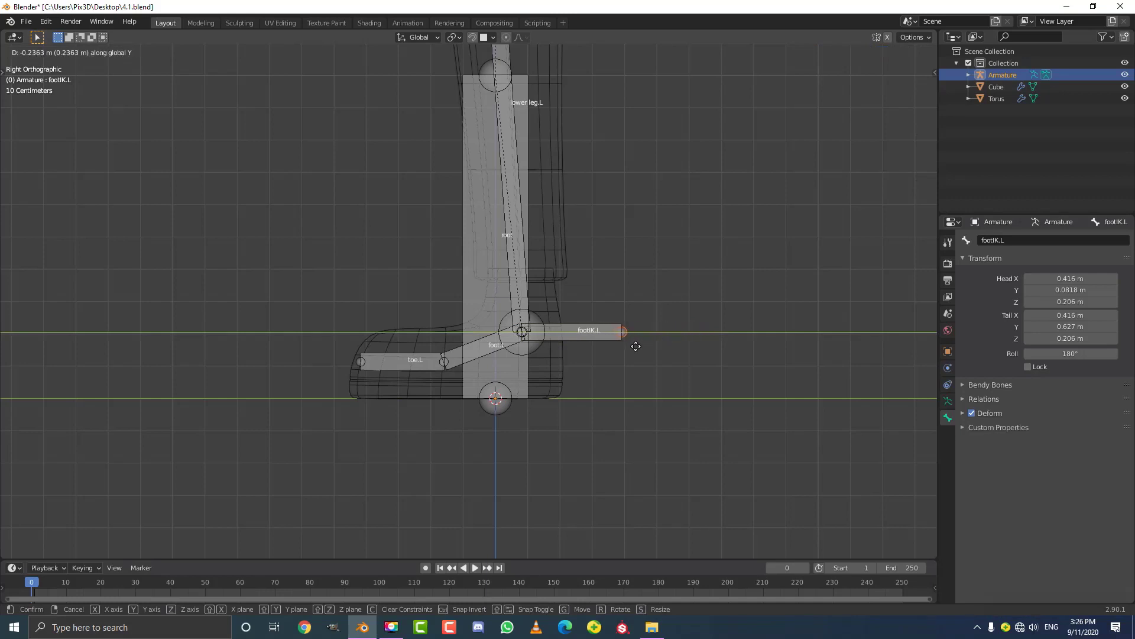
{"action": "left_click", "coordinate": [633, 342]}
Step: In Pose Mode, test the leg by moving the footIK.L bone about 0.42 m forward and 0.29 m up
{"action": "left_click", "coordinate": [56, 52]}
{"action": "left_click", "coordinate": [41, 91]}
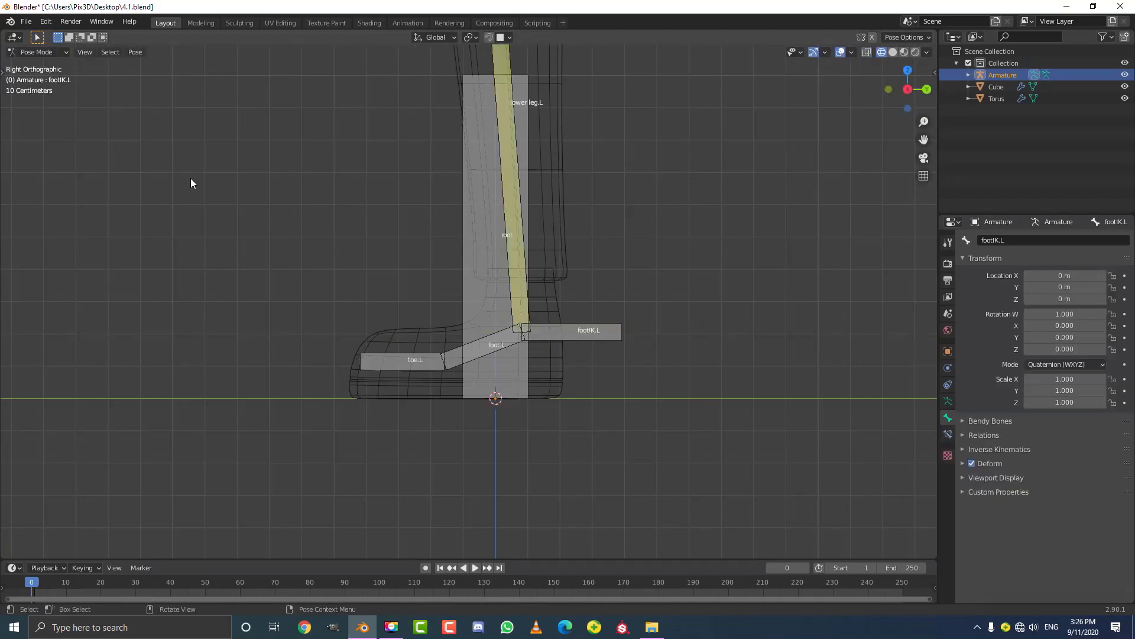
{"action": "left_click", "coordinate": [576, 326]}
{"action": "scroll", "coordinate": [583, 339], "scroll_direction": "down", "scroll_amount": 3}
{"action": "key", "text": "g"}
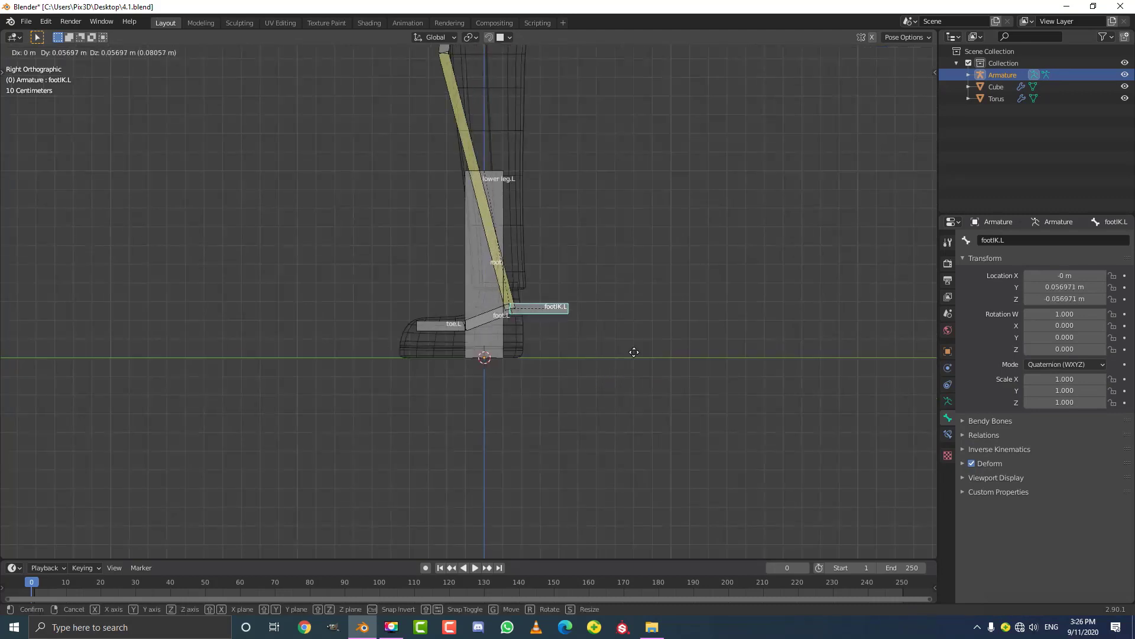
{"action": "left_click", "coordinate": [530, 321]}
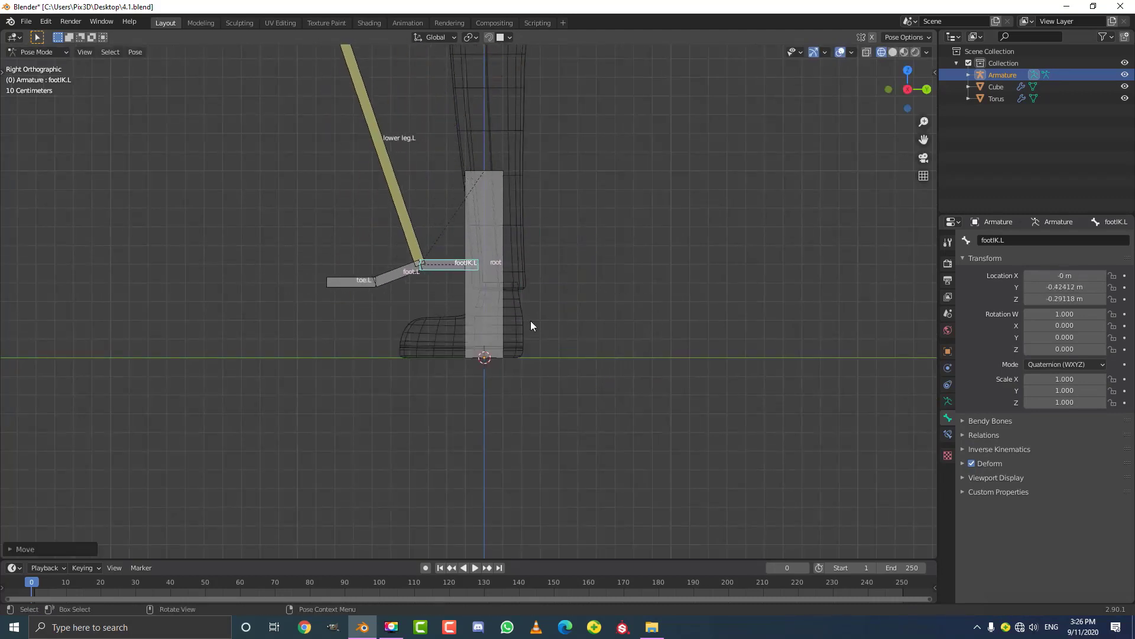
Step: Test the toe joint by rotating the toe.L bone upward
{"action": "scroll", "coordinate": [378, 270], "scroll_direction": "up", "scroll_amount": 1}
{"action": "left_click", "coordinate": [393, 279]}
{"action": "scroll", "coordinate": [393, 276], "scroll_direction": "up", "scroll_amount": 3}
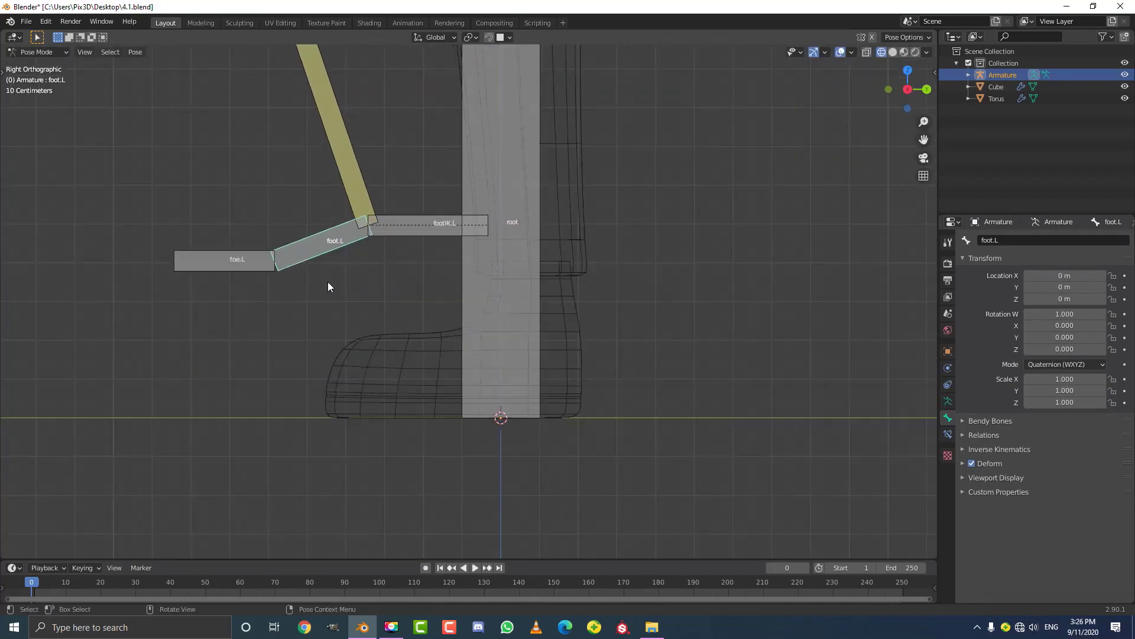
{"action": "left_click", "coordinate": [247, 268]}
{"action": "key", "text": "r"}
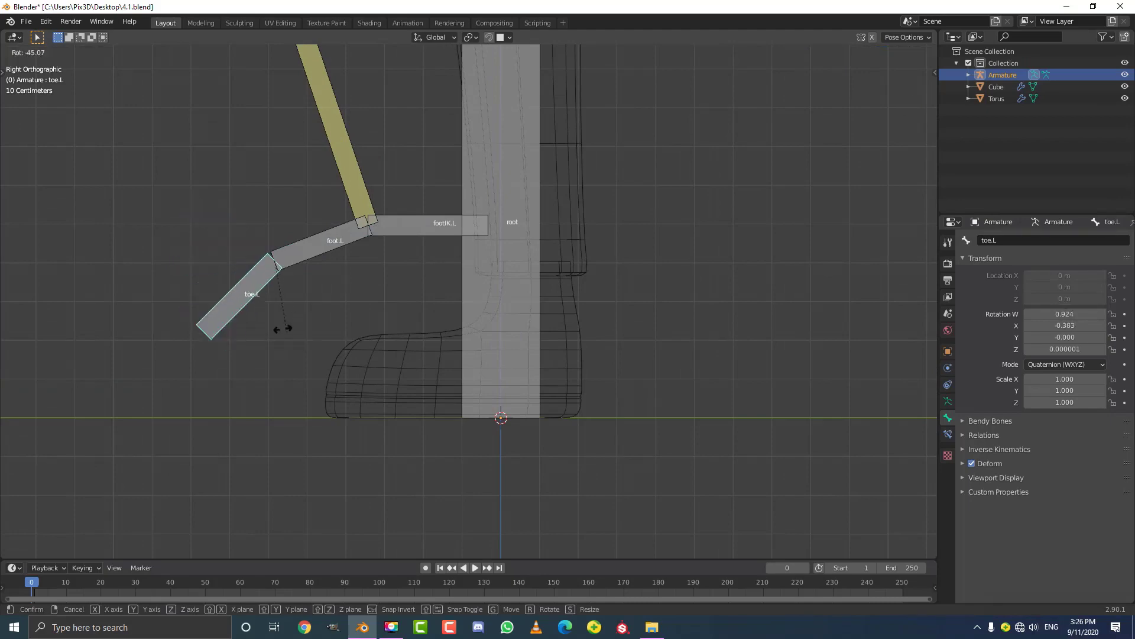
{"action": "left_click", "coordinate": [237, 291]}
{"action": "scroll", "coordinate": [380, 282], "scroll_direction": "down", "scroll_amount": 1}
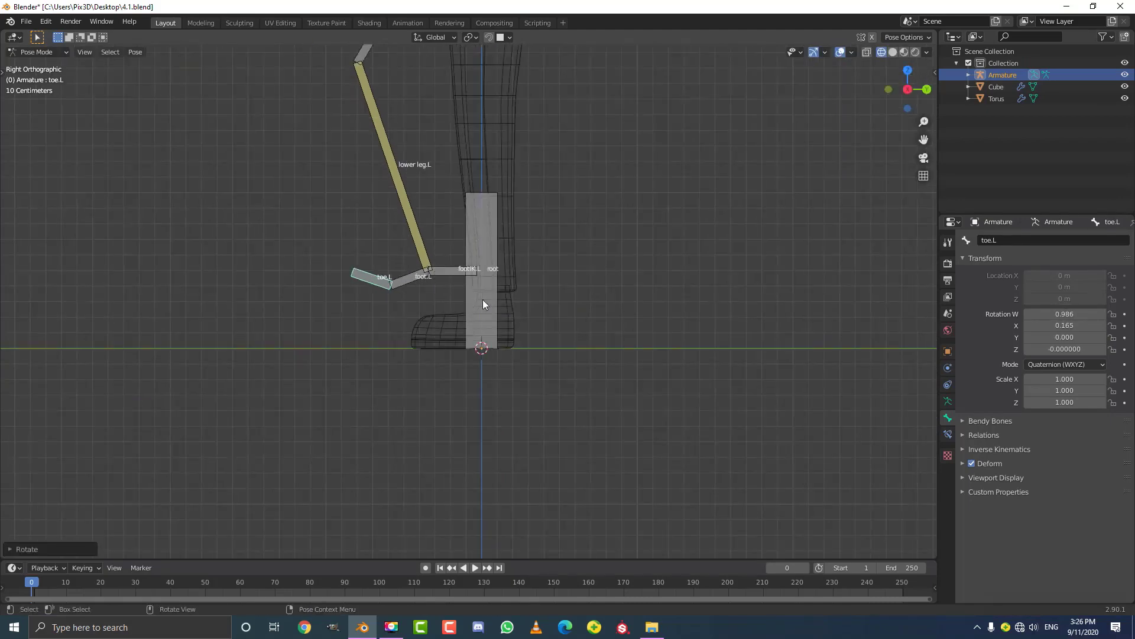
{"action": "key", "text": "r"}
{"action": "left_click", "coordinate": [483, 284]}
Step: Test the foot control by rotating the footIK.L bone so the foot tilts toe-down
{"action": "left_click", "coordinate": [463, 272]}
{"action": "key", "text": "r"}
{"action": "left_click", "coordinate": [495, 252]}
{"action": "scroll", "coordinate": [481, 266], "scroll_direction": "down", "scroll_amount": 1}
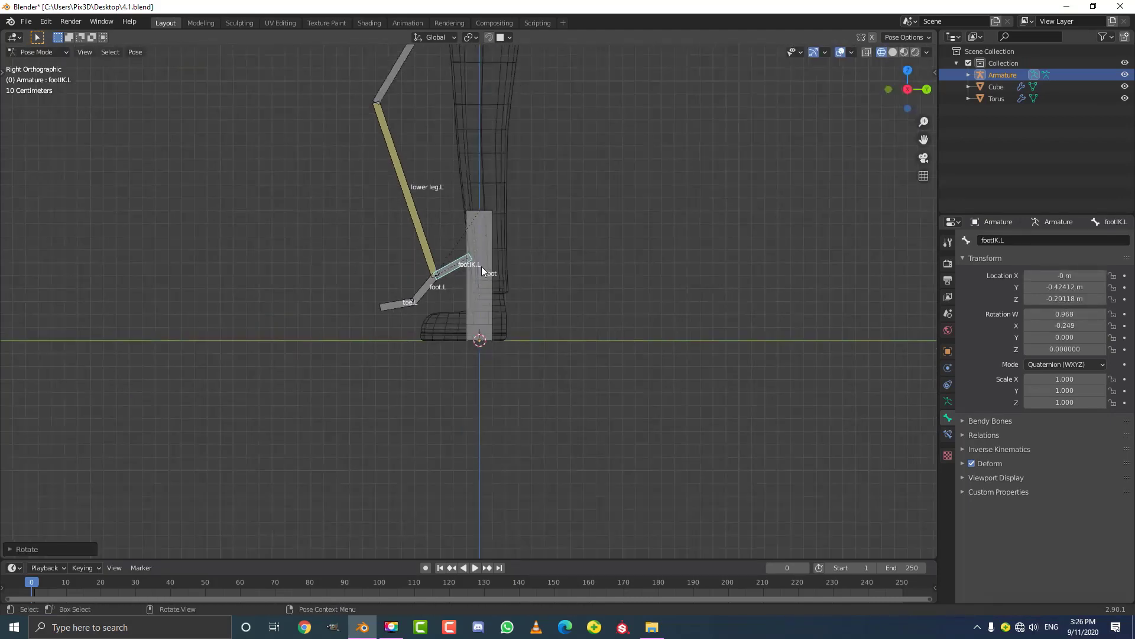
Step: Clear the location and rotation of all pose bones to restore the rest pose
{"action": "middle_click_drag", "start_coordinate": [483, 271], "coordinate": [503, 315]}
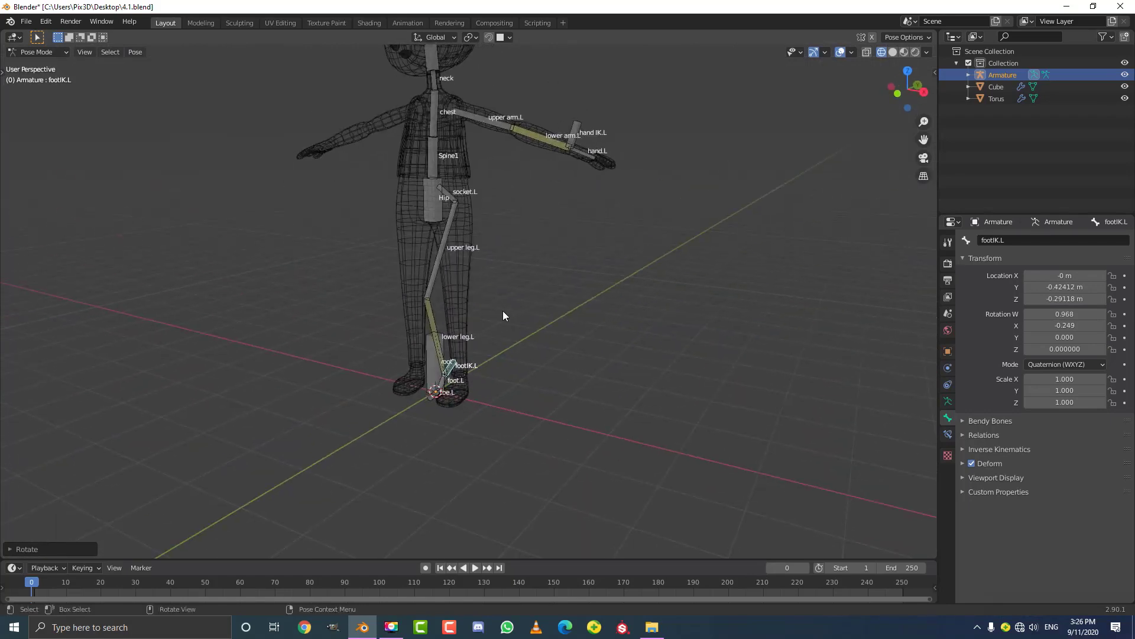
{"action": "key", "text": "a"}
{"action": "key", "text": "alt+g"}
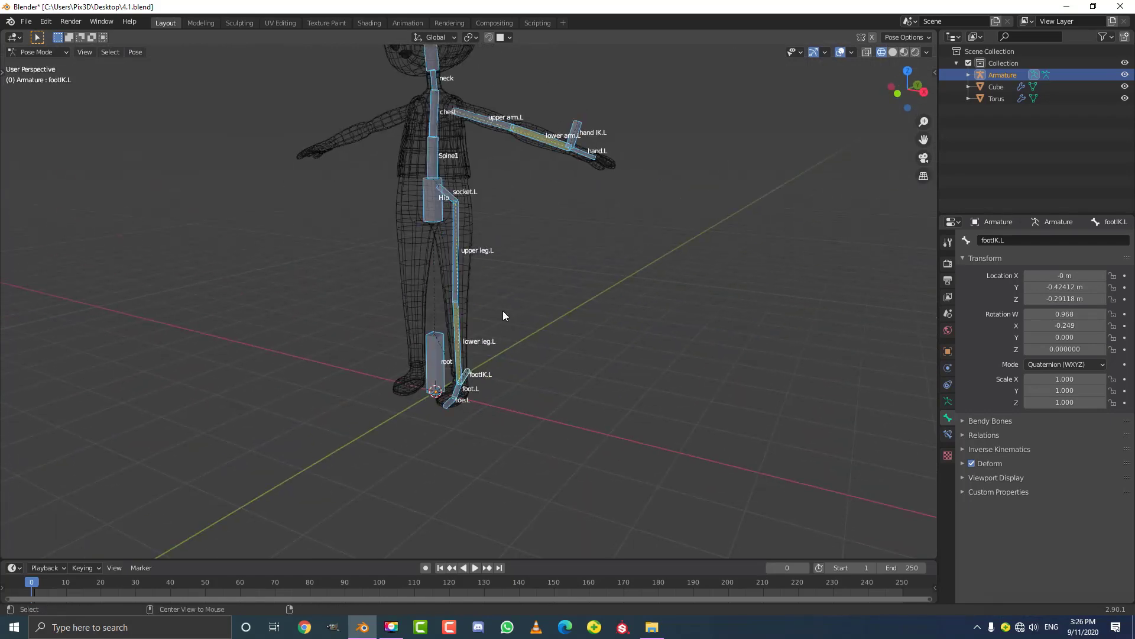
{"action": "key", "text": "alt+r"}
Step: Return the armature to Edit Mode and show it in wireframe from the front view
{"action": "key", "text": "z"}
{"action": "left_click", "coordinate": [587, 313]}
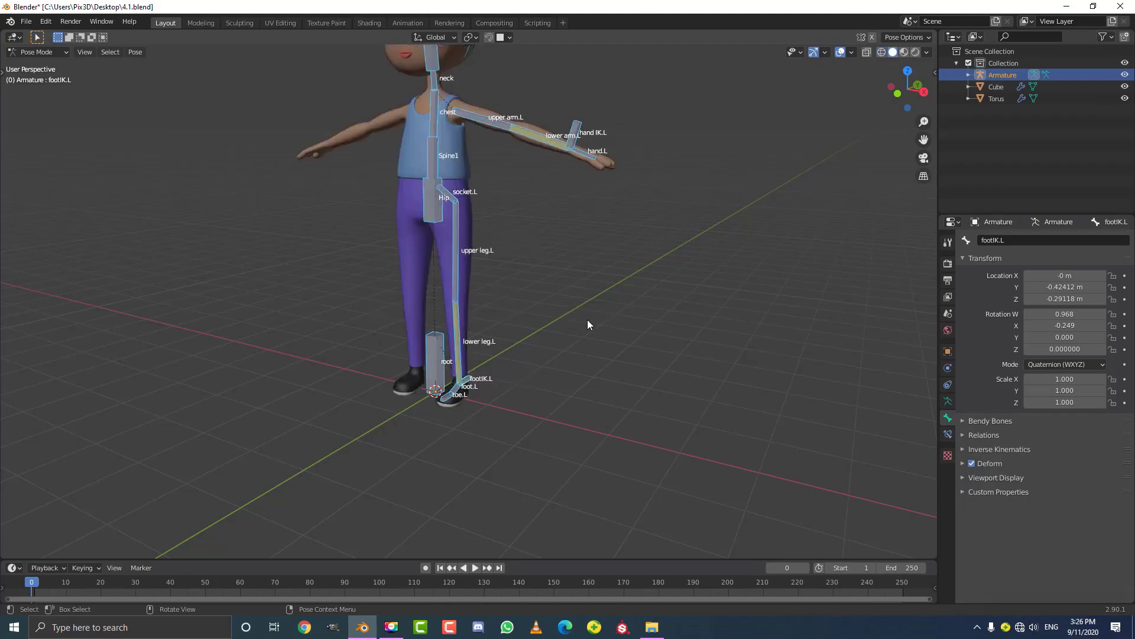
{"action": "mouse_move", "coordinate": [589, 322]}
{"action": "middle_mouse_down"}
{"action": "mouse_move", "coordinate": [601, 301]}
{"action": "mouse_move", "coordinate": [491, 322]}
{"action": "mouse_move", "coordinate": [593, 351]}
{"action": "mouse_move", "coordinate": [731, 312]}
{"action": "middle_mouse_up"}
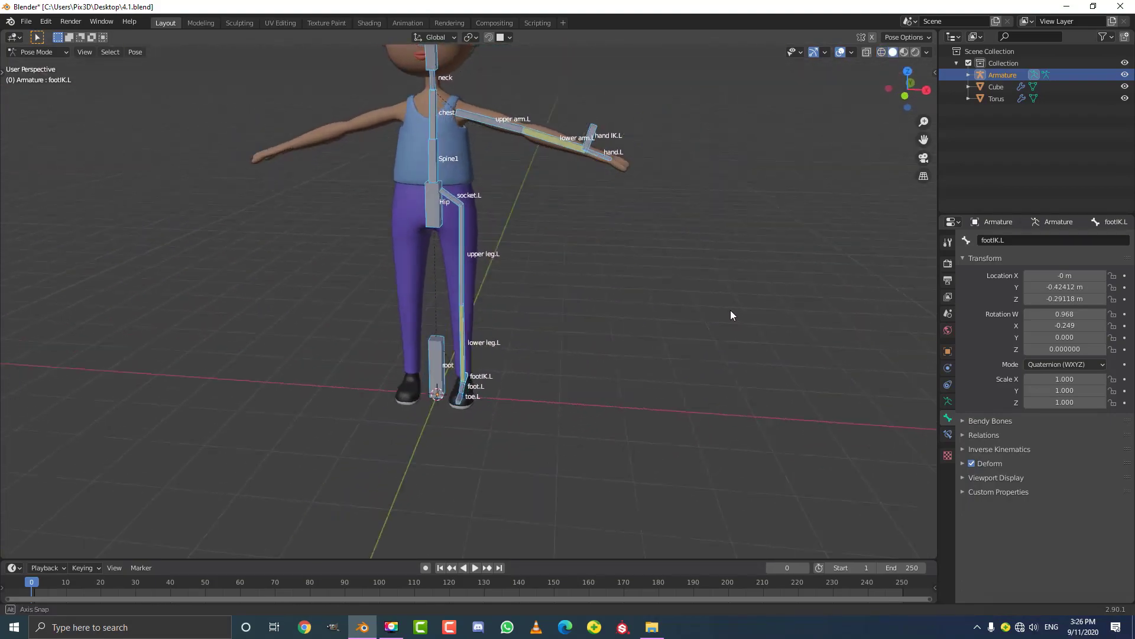
{"action": "mouse_move", "coordinate": [492, 141]}
{"action": "middle_mouse_down"}
{"action": "mouse_move", "coordinate": [481, 156]}
{"action": "mouse_move", "coordinate": [330, 147]}
{"action": "mouse_move", "coordinate": [296, 170]}
{"action": "mouse_move", "coordinate": [486, 162]}
{"action": "middle_mouse_up"}
{"action": "key", "text": "KP_1"}
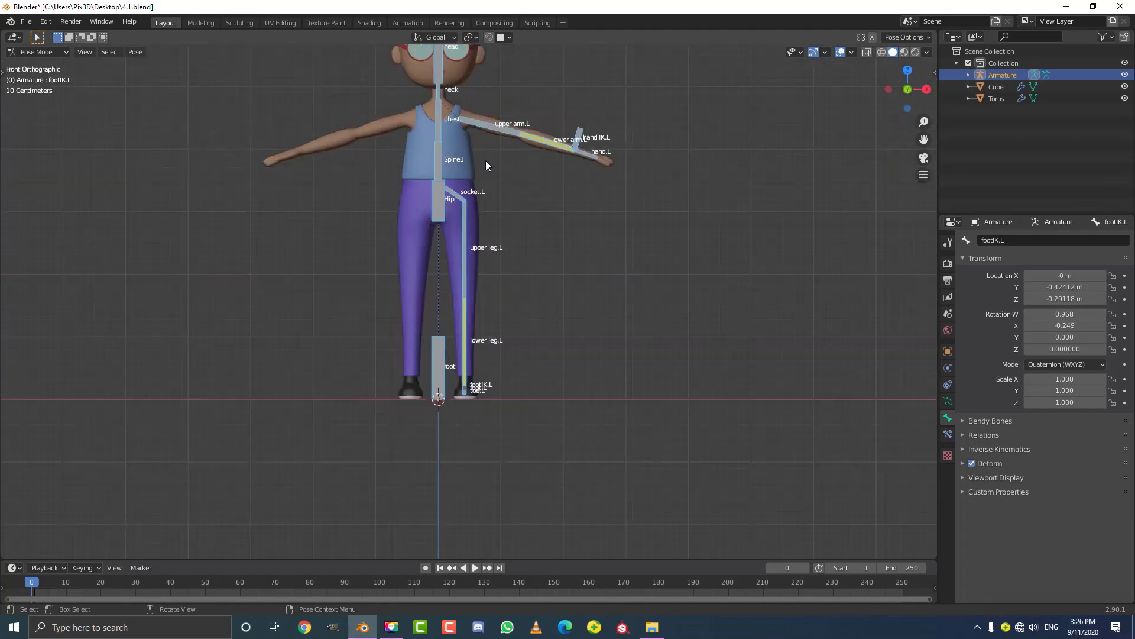
{"action": "scroll", "coordinate": [445, 200], "scroll_direction": "up", "scroll_amount": 1}
{"action": "scroll", "coordinate": [445, 200], "scroll_direction": "up", "scroll_amount": 1}
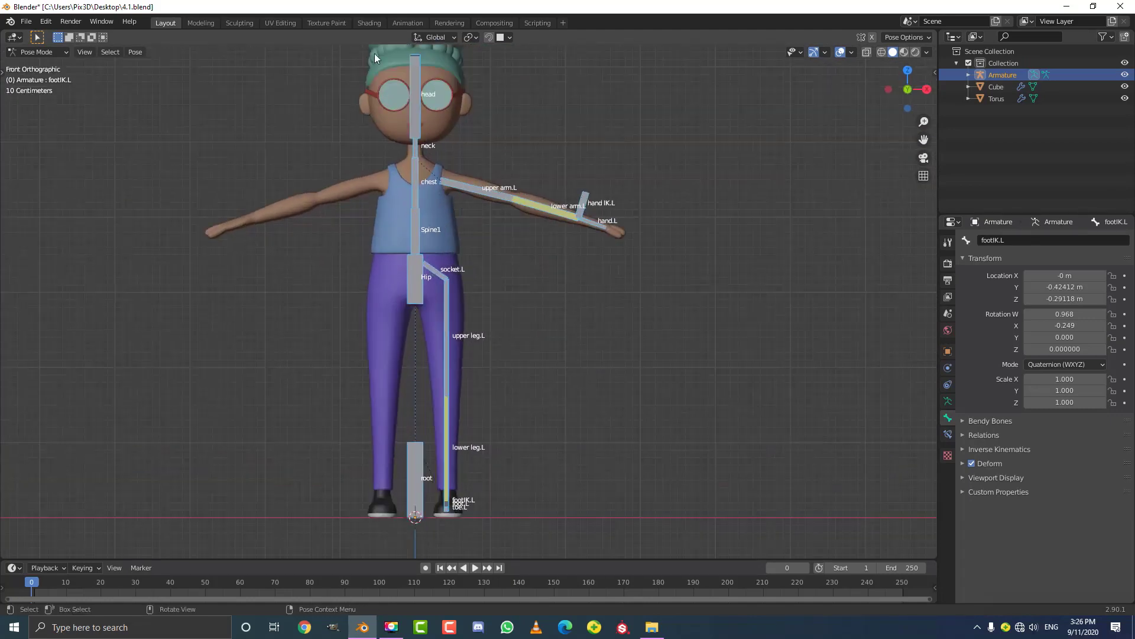
{"action": "left_click", "coordinate": [37, 52]}
{"action": "left_click", "coordinate": [33, 76]}
{"action": "scroll", "coordinate": [437, 314], "scroll_direction": "down", "scroll_amount": 3}
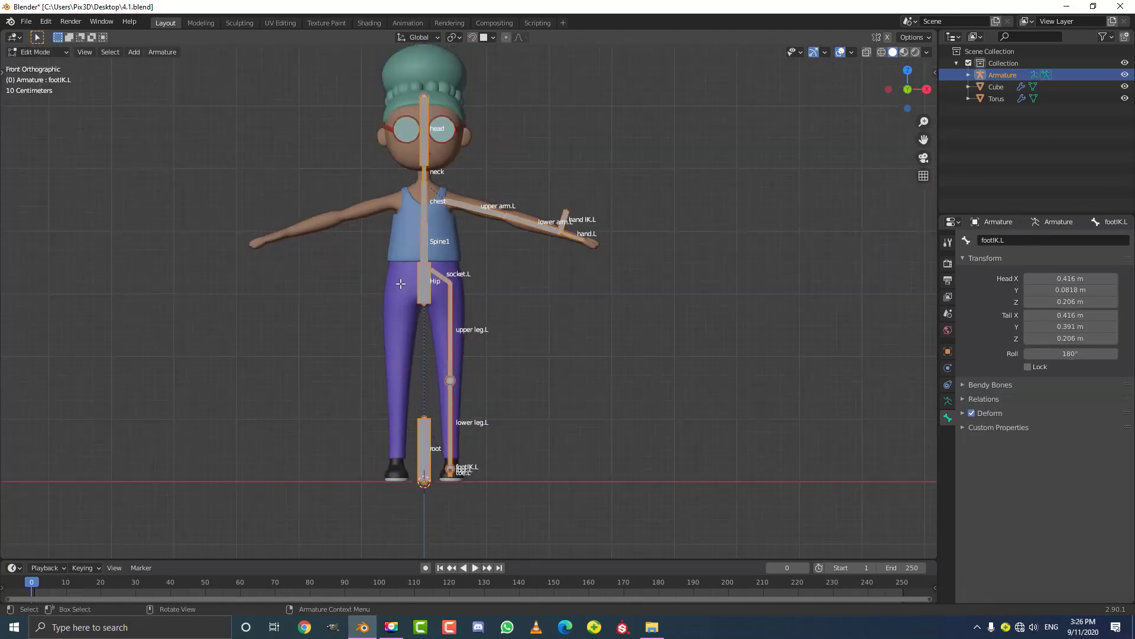
{"action": "scroll", "coordinate": [437, 314], "scroll_direction": "up", "scroll_amount": 3}
{"action": "key", "text": "z"}
{"action": "left_click", "coordinate": [388, 301]}
Step: Select only the left-side limb bones: the whole arm with hand IK.L, and the leg from socket.L to toe.L including footIK.L
{"action": "key", "text": "alt+a"}
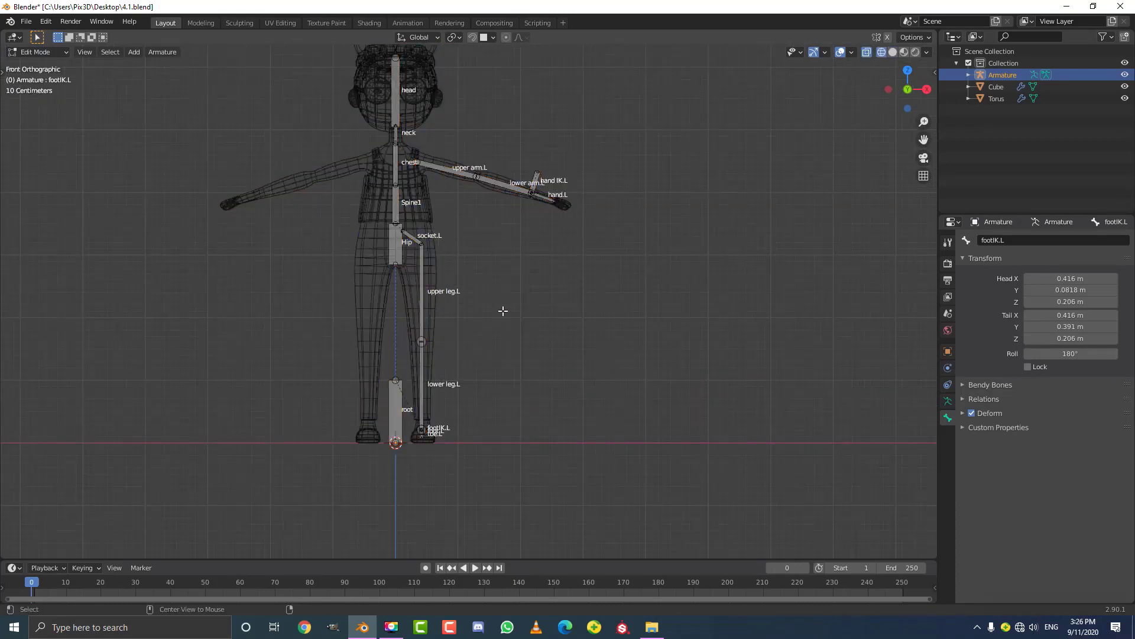
{"action": "key", "text": "c"}
{"action": "mouse_move", "coordinate": [552, 198]}
{"action": "left_mouse_down"}
{"action": "mouse_move", "coordinate": [460, 177]}
{"action": "mouse_move", "coordinate": [469, 283]}
{"action": "left_mouse_up"}
{"action": "right_click", "coordinate": [469, 283]}
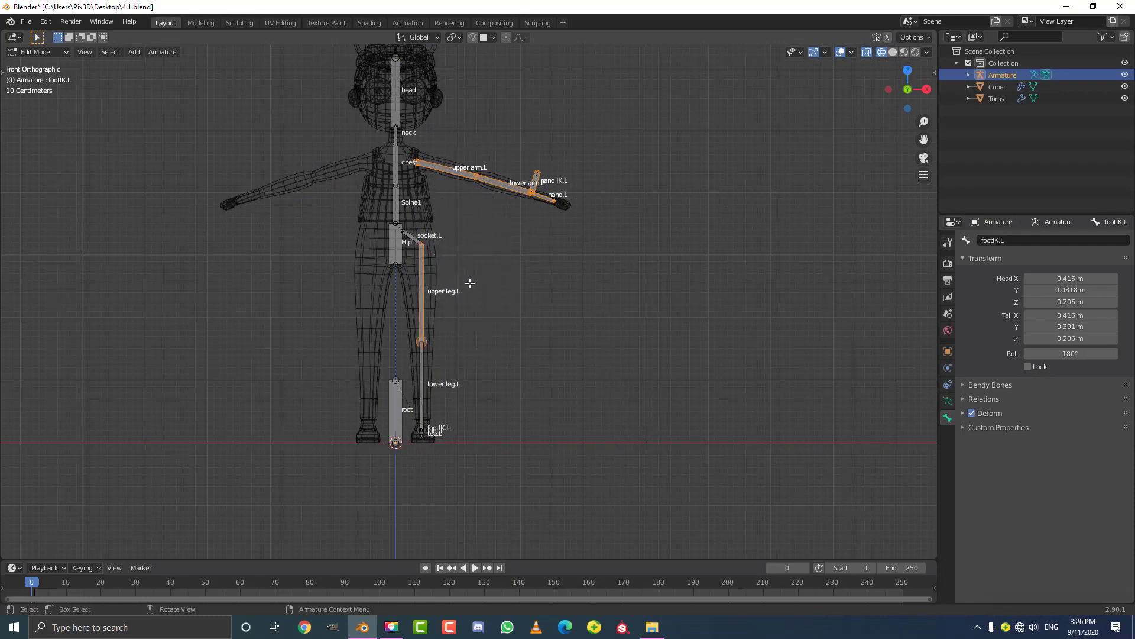
{"action": "scroll", "coordinate": [457, 423], "scroll_direction": "up", "scroll_amount": 2}
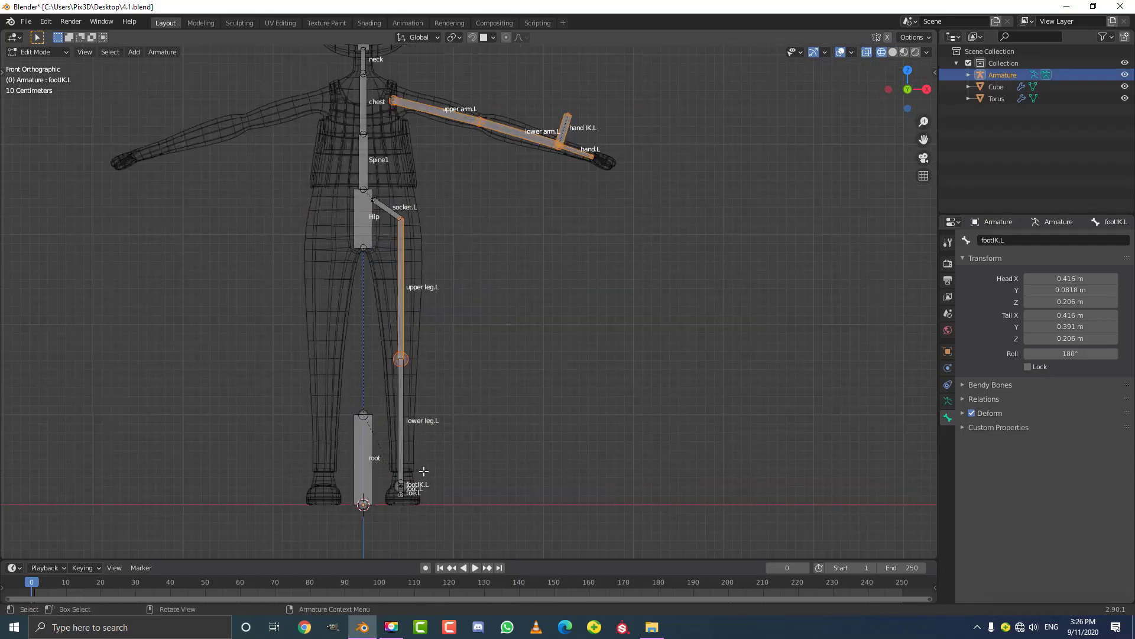
{"action": "key", "text": "c"}
{"action": "mouse_move", "coordinate": [424, 470]}
{"action": "left_mouse_down"}
{"action": "mouse_move", "coordinate": [406, 474]}
{"action": "mouse_move", "coordinate": [410, 359]}
{"action": "mouse_move", "coordinate": [455, 258]}
{"action": "left_mouse_up"}
{"action": "right_click", "coordinate": [392, 217]}
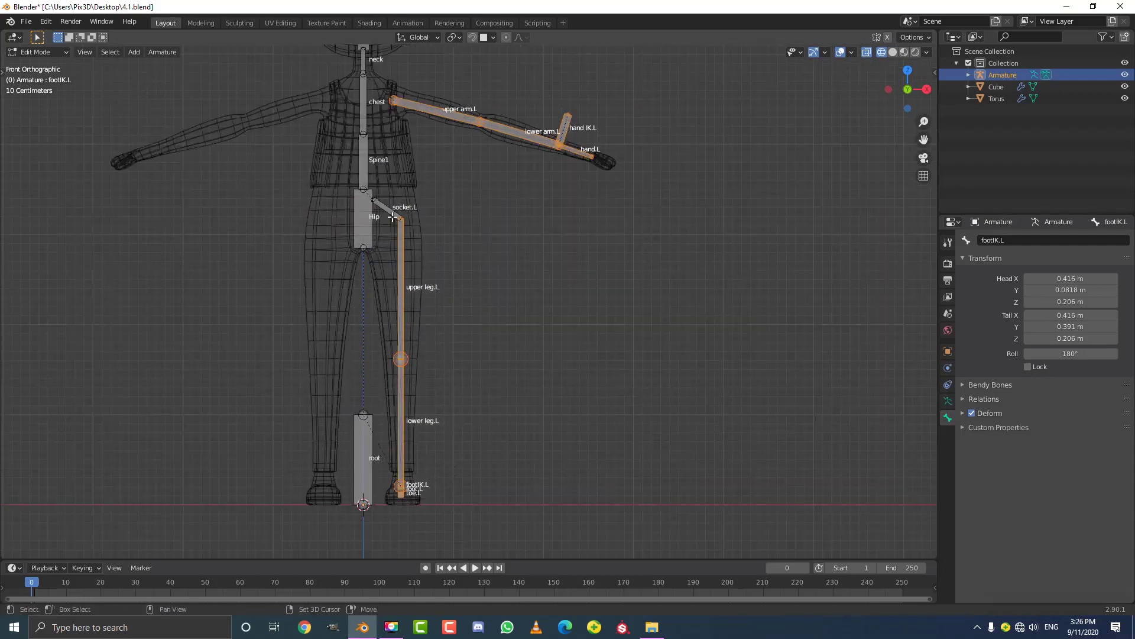
{"action": "left_click", "coordinate": [393, 217], "text": "shift"}
Step: Symmetrize the selected left arm and leg bones to create their right-side counterparts
{"action": "scroll", "coordinate": [392, 217], "scroll_direction": "down", "scroll_amount": 3}
{"action": "key", "text": "g"}
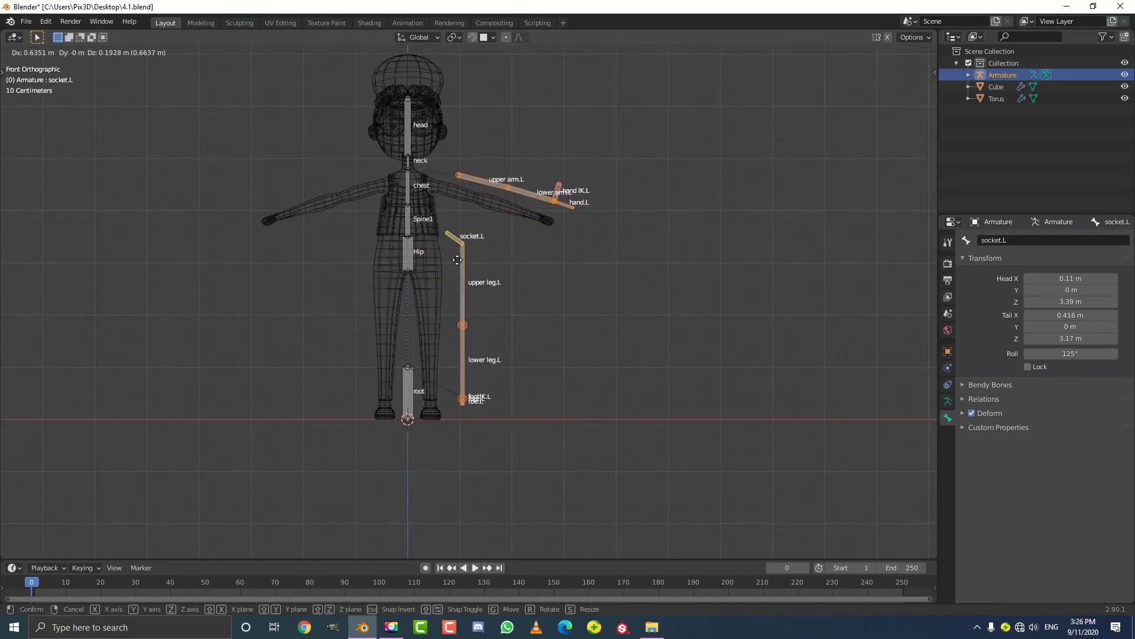
{"action": "right_click", "coordinate": [458, 260]}
{"action": "scroll", "coordinate": [443, 198], "scroll_direction": "up", "scroll_amount": 1}
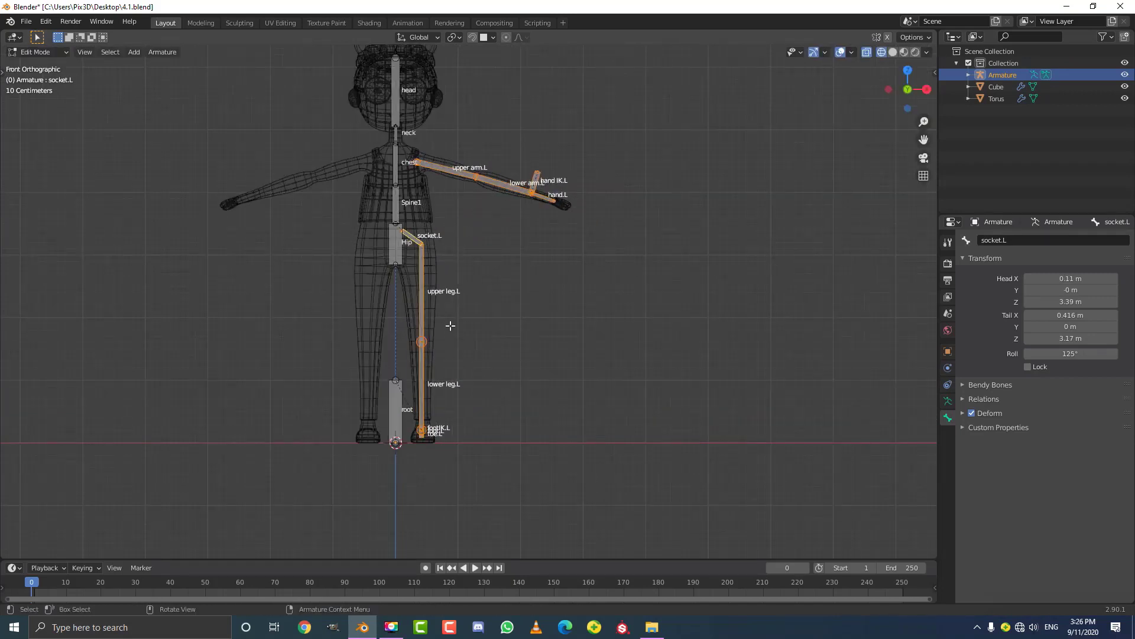
{"action": "left_click", "coordinate": [169, 53]}
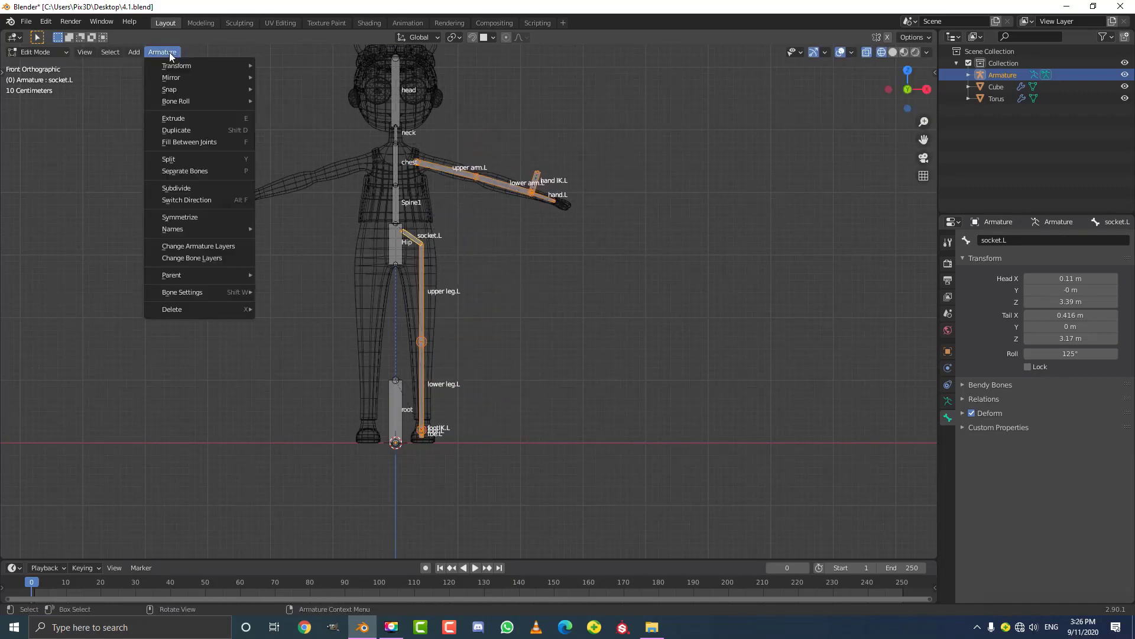
{"action": "left_click", "coordinate": [184, 217]}
{"action": "scroll", "coordinate": [435, 216], "scroll_direction": "up", "scroll_amount": 2}
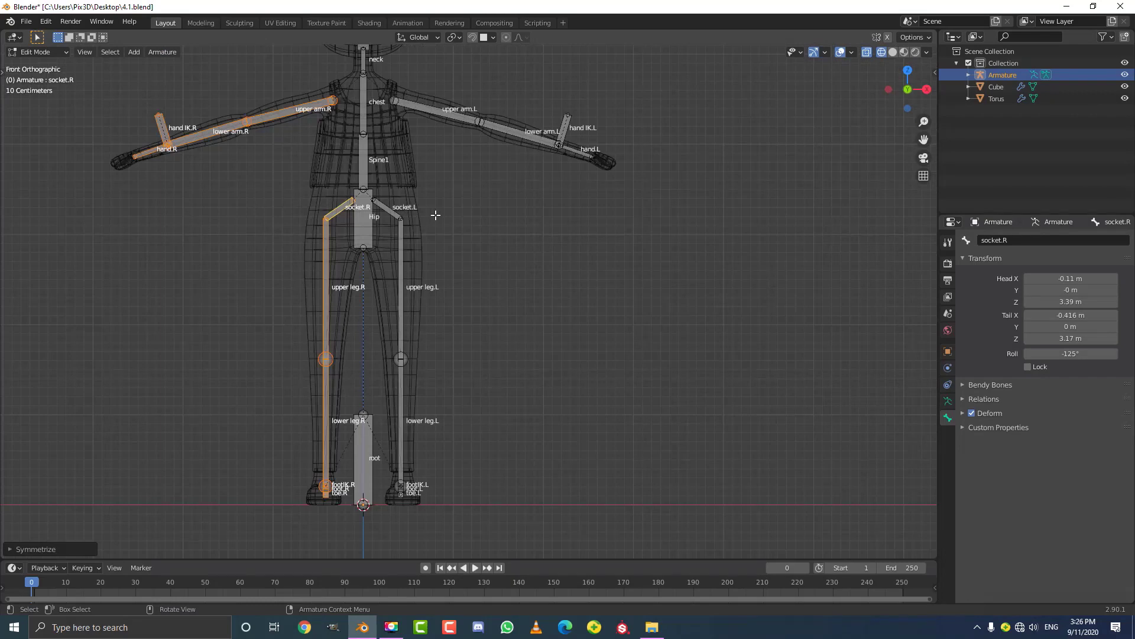
Step: Examine the mirrored right-side bones, checking their .R names and their alignment with the body
{"action": "scroll", "coordinate": [415, 213], "scroll_direction": "up", "scroll_amount": 1}
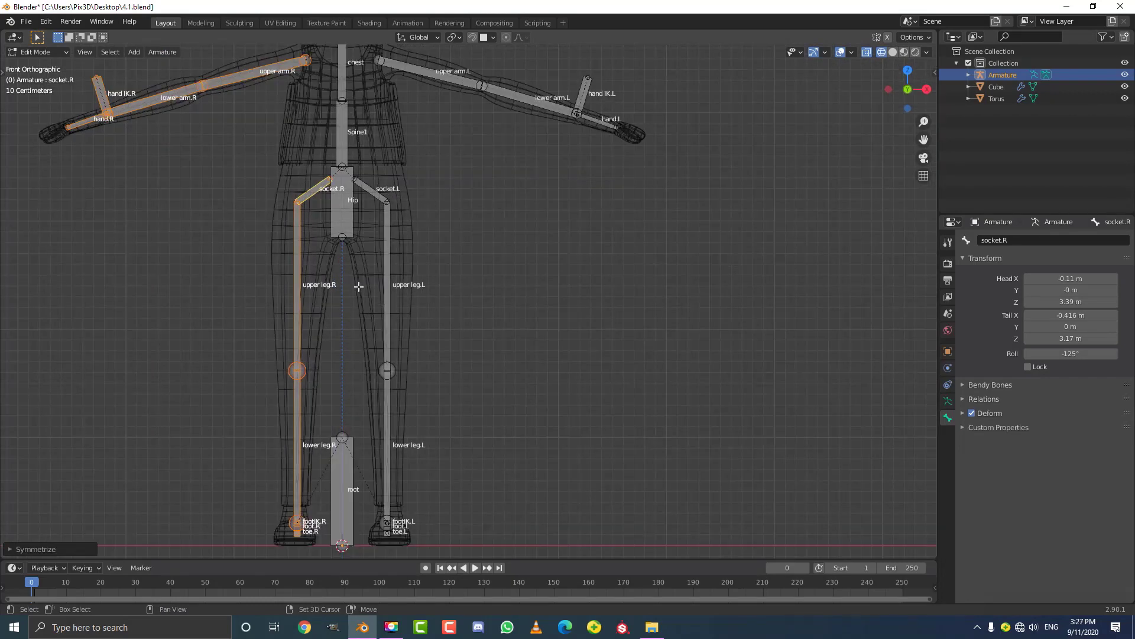
{"action": "scroll", "coordinate": [359, 286], "scroll_direction": "up", "scroll_amount": 3}
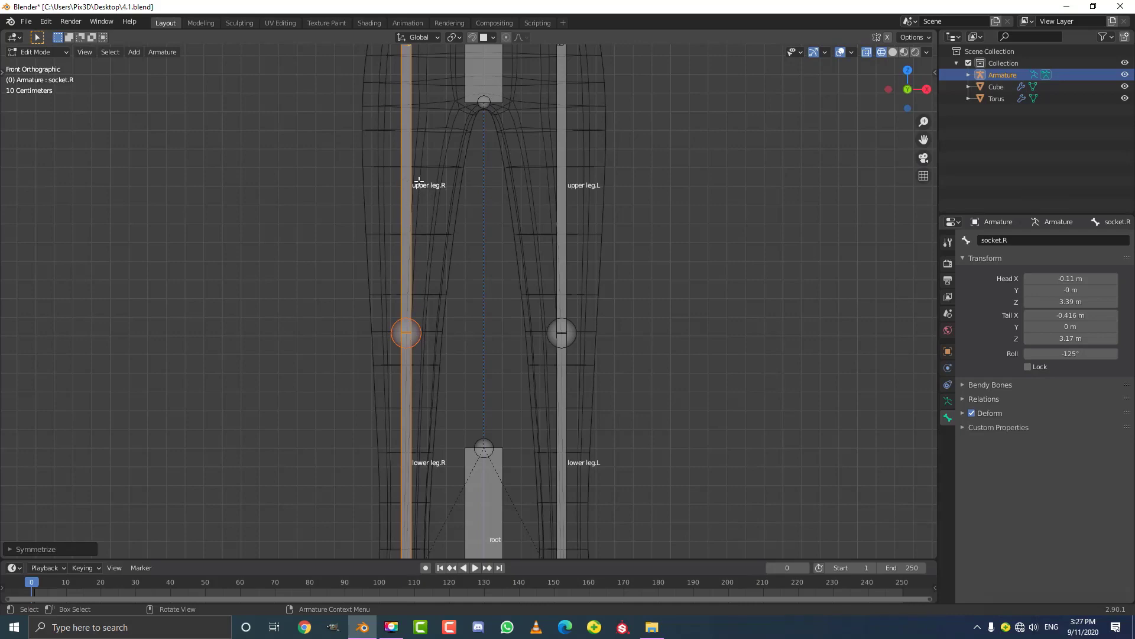
{"action": "scroll", "coordinate": [418, 181], "scroll_direction": "up", "scroll_amount": 4}
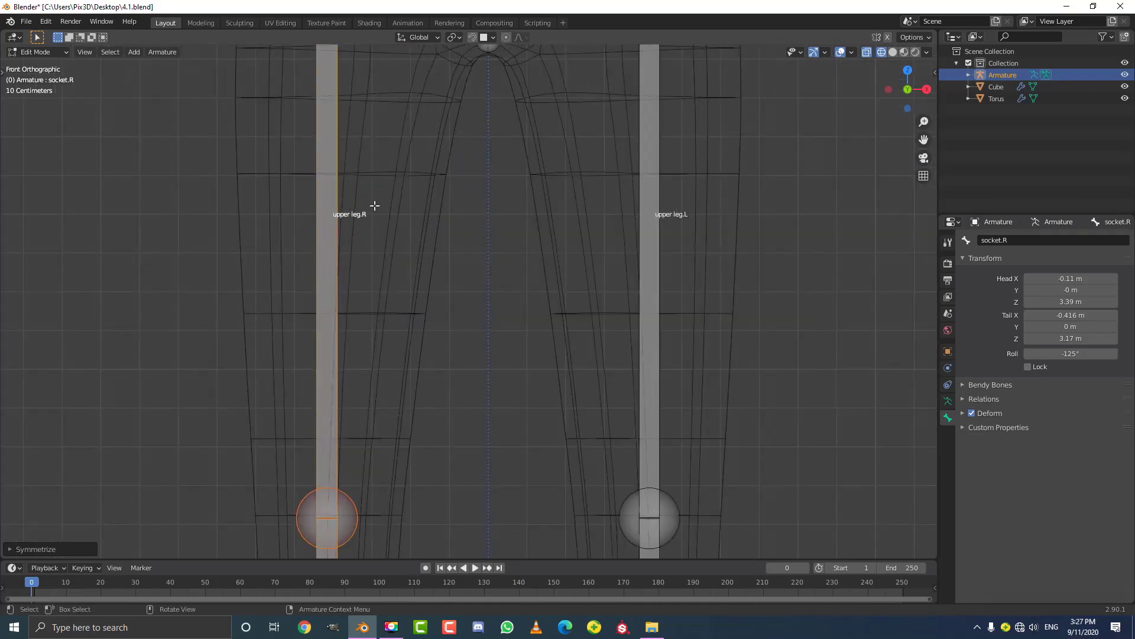
{"action": "scroll", "coordinate": [410, 251], "scroll_direction": "down", "scroll_amount": 4}
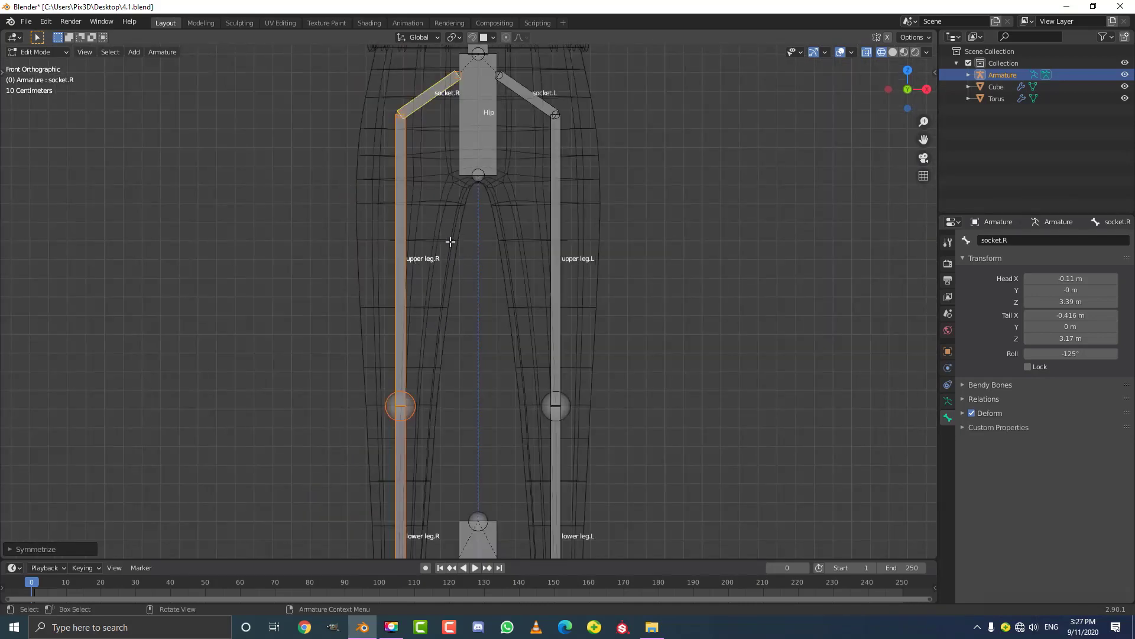
{"action": "scroll", "coordinate": [450, 242], "scroll_direction": "down", "scroll_amount": 3}
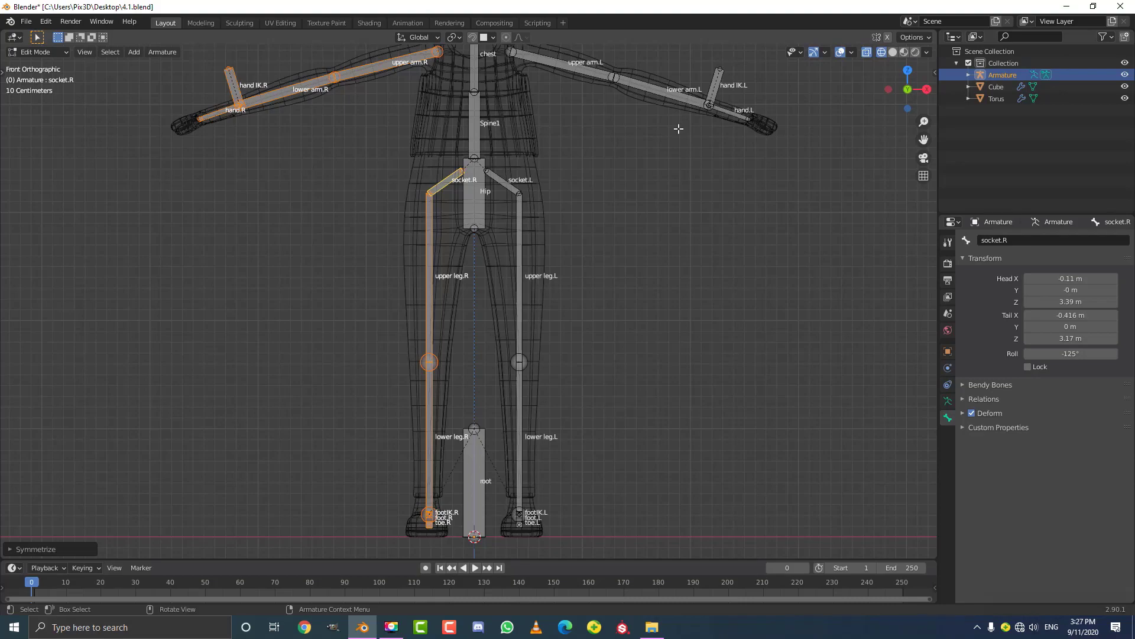
{"action": "middle_click_drag", "start_coordinate": [413, 98], "coordinate": [497, 237], "text": "shift"}
{"action": "scroll", "coordinate": [424, 207], "scroll_direction": "down", "scroll_amount": 4}
{"action": "scroll", "coordinate": [497, 236], "scroll_direction": "up", "scroll_amount": 1}
Step: Display the character in solid shading and switch the armature to Pose Mode
{"action": "key", "text": "z"}
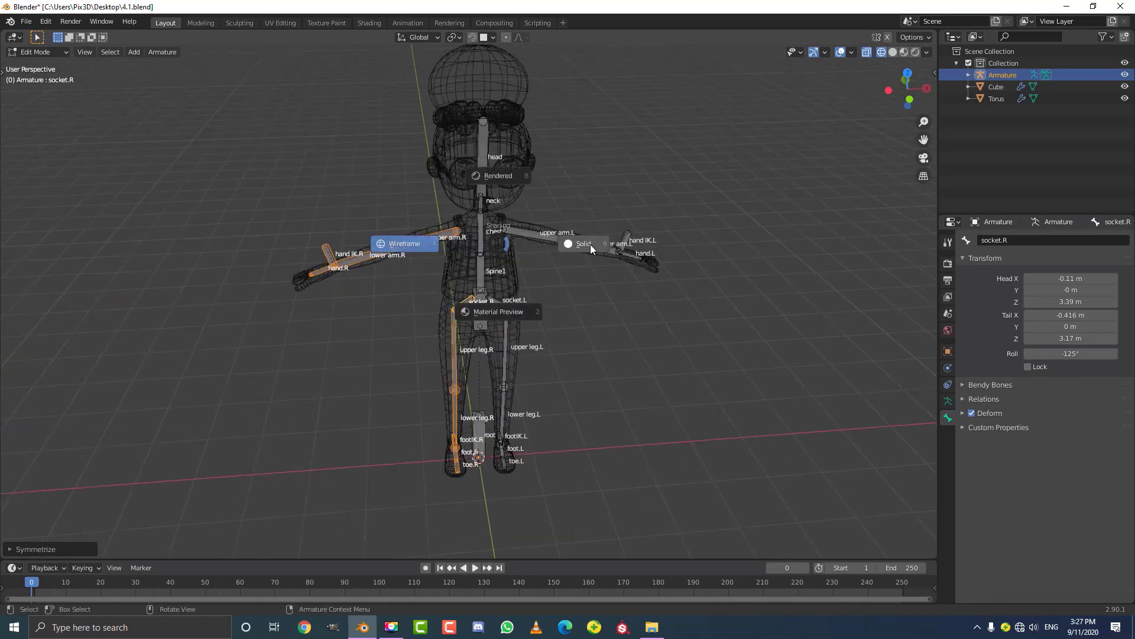
{"action": "left_click", "coordinate": [590, 247]}
{"action": "left_click", "coordinate": [51, 53]}
{"action": "left_click", "coordinate": [33, 91]}
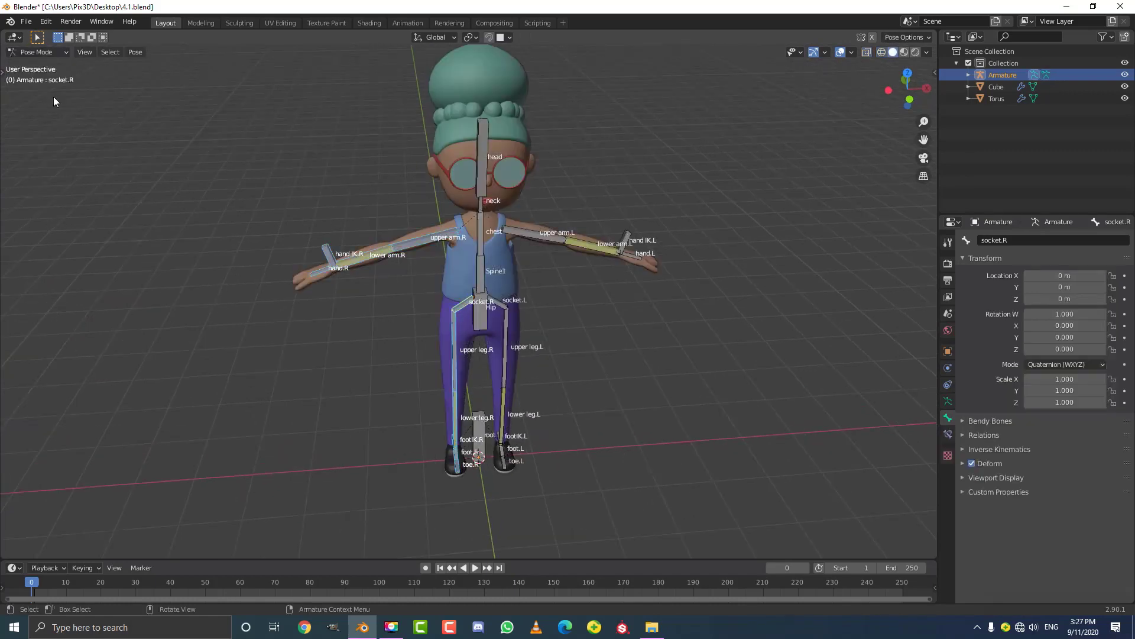
Step: Test the rig by trying to move the Hip bone and the root bone, cancelling each move
{"action": "middle_click_drag", "start_coordinate": [511, 302], "coordinate": [467, 240], "text": "shift"}
{"action": "left_click", "coordinate": [444, 253]}
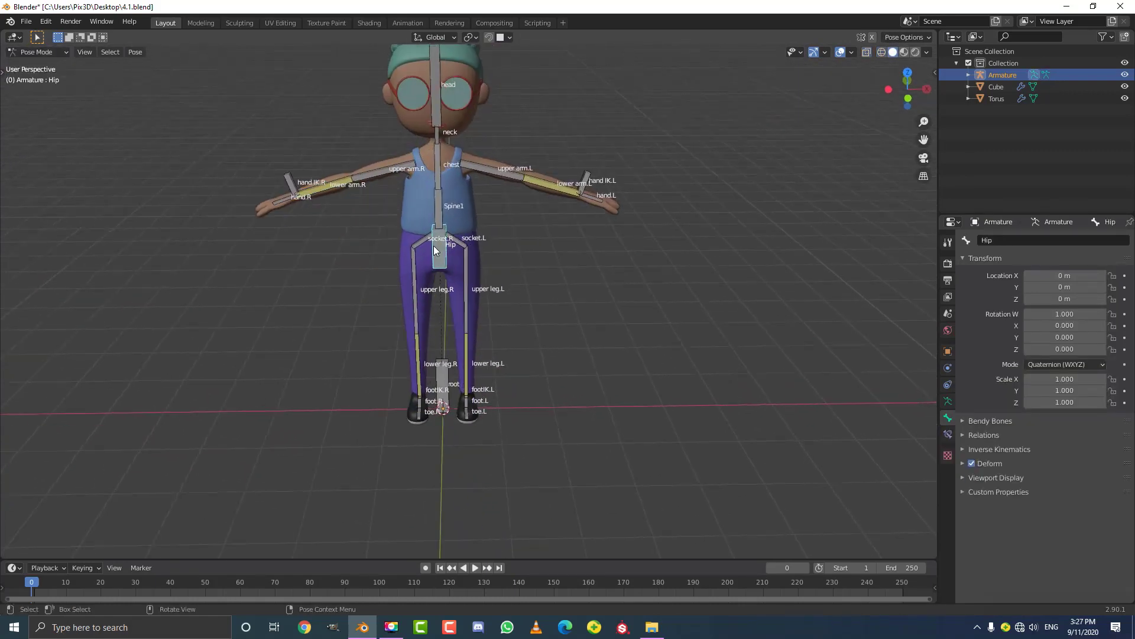
{"action": "key", "text": "g"}
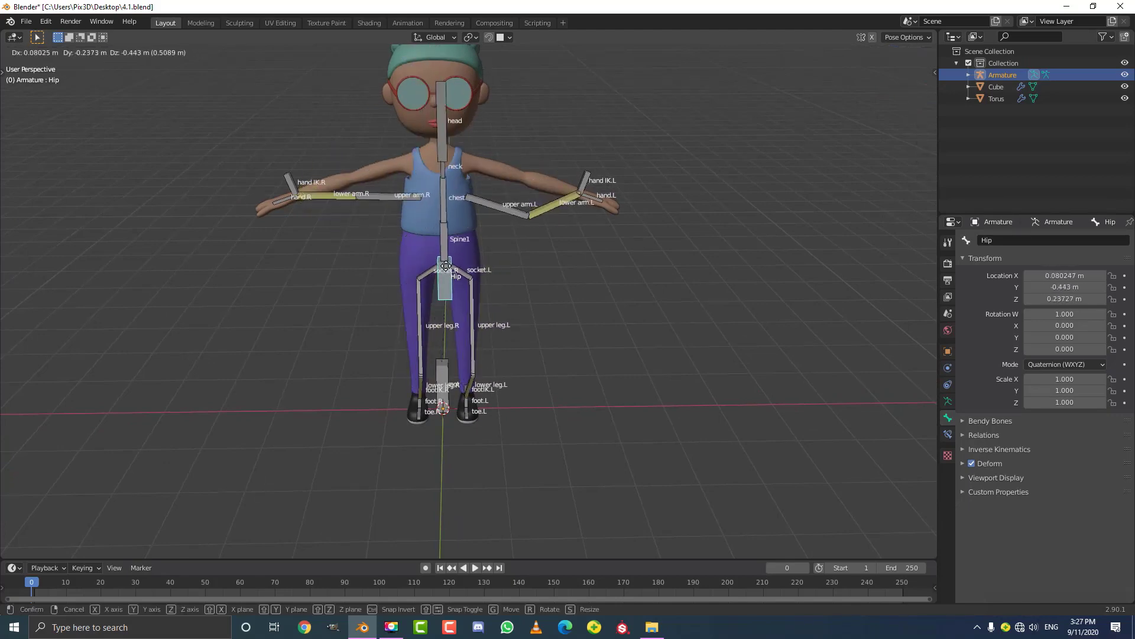
{"action": "right_click", "coordinate": [429, 255]}
{"action": "left_click", "coordinate": [441, 388]}
{"action": "key", "text": "g"}
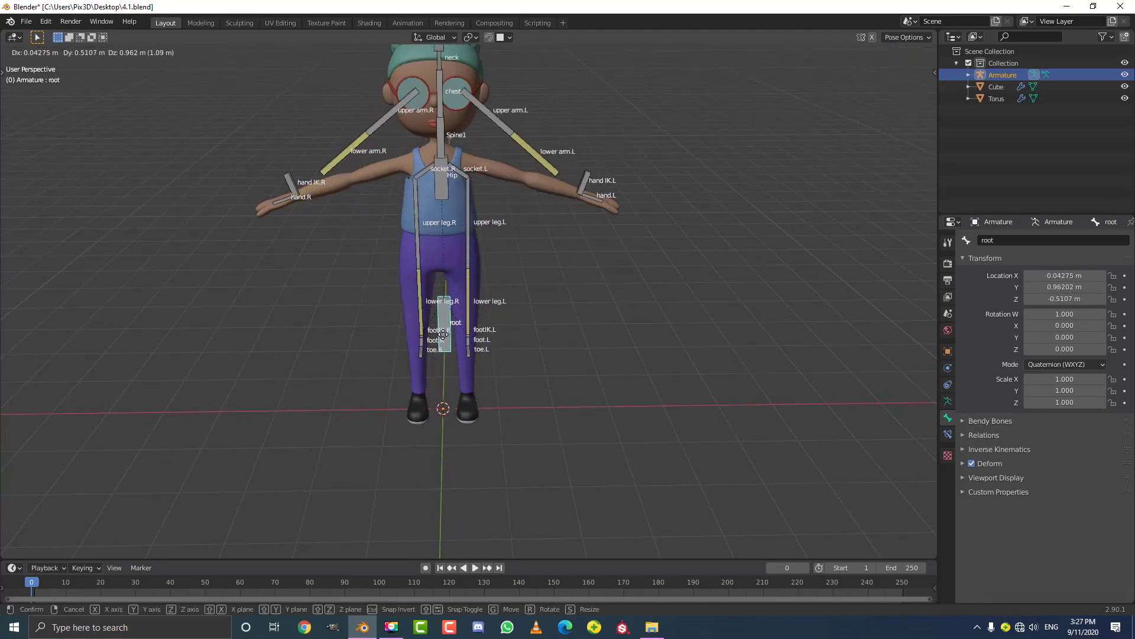
{"action": "right_click", "coordinate": [588, 172]}
{"action": "scroll", "coordinate": [611, 147], "scroll_direction": "up", "scroll_amount": 2}
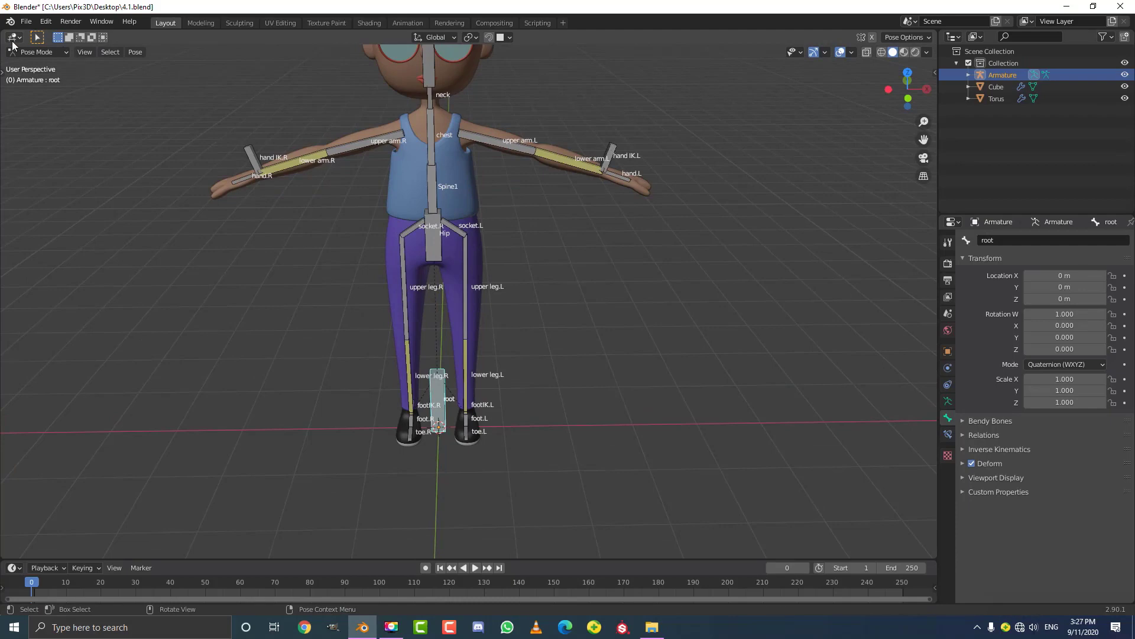
Step: In Edit Mode, parent the hand IK.L and hand IK.R bones to the chest bone with Keep Offset
{"action": "left_click", "coordinate": [36, 52]}
{"action": "left_click", "coordinate": [30, 75]}
{"action": "scroll", "coordinate": [535, 236], "scroll_direction": "up", "scroll_amount": 4}
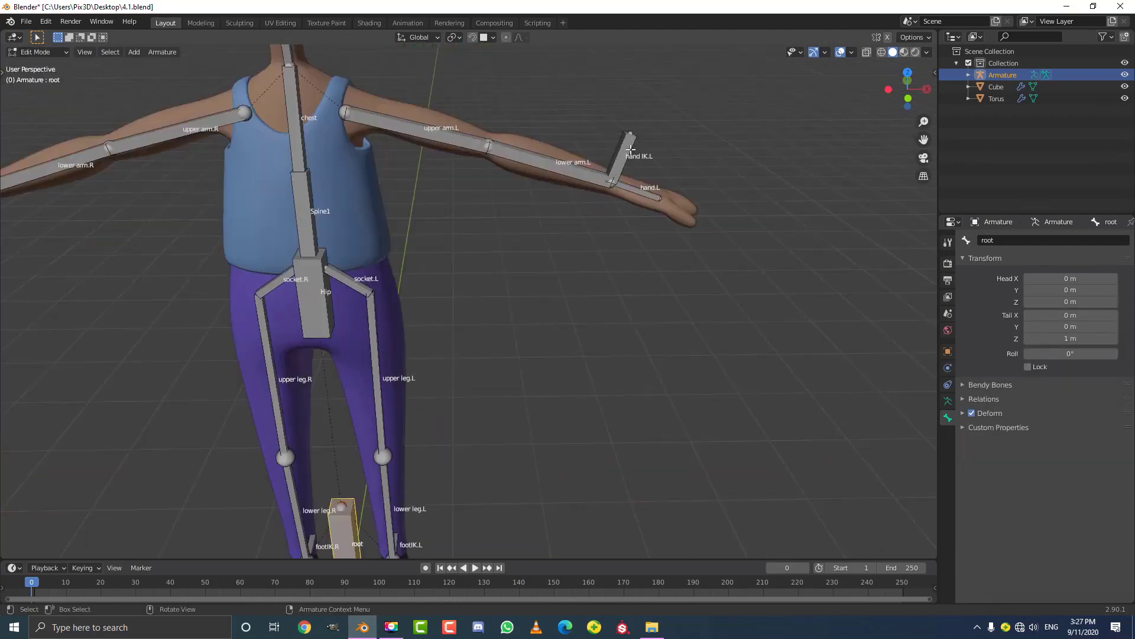
{"action": "left_click", "coordinate": [631, 150]}
{"action": "middle_click_drag", "start_coordinate": [631, 150], "coordinate": [496, 251]}
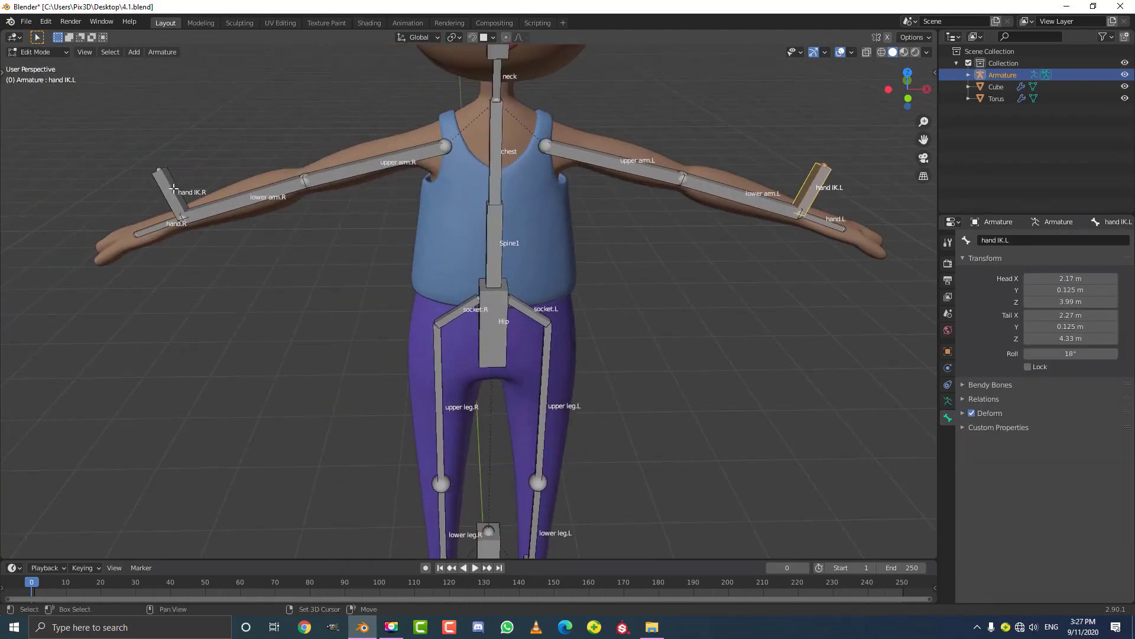
{"action": "left_click", "coordinate": [173, 188]}
{"action": "scroll", "coordinate": [302, 211], "scroll_direction": "down", "scroll_amount": 1}
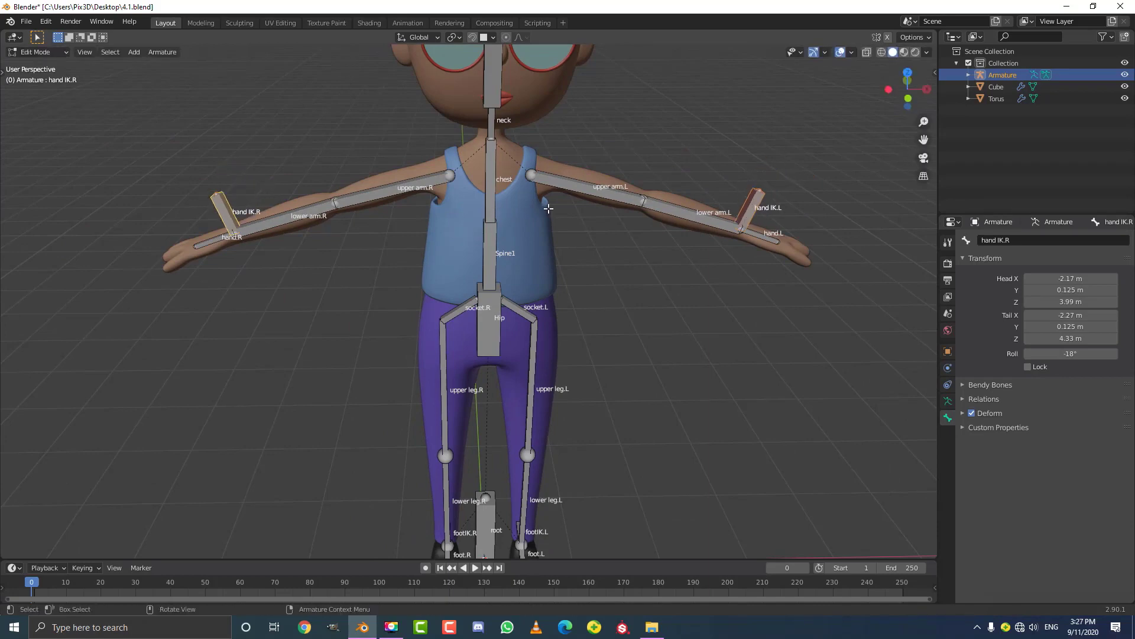
{"action": "left_click", "coordinate": [493, 191]}
{"action": "middle_click_drag", "start_coordinate": [502, 211], "coordinate": [510, 202]}
{"action": "key", "text": "ctrl+p"}
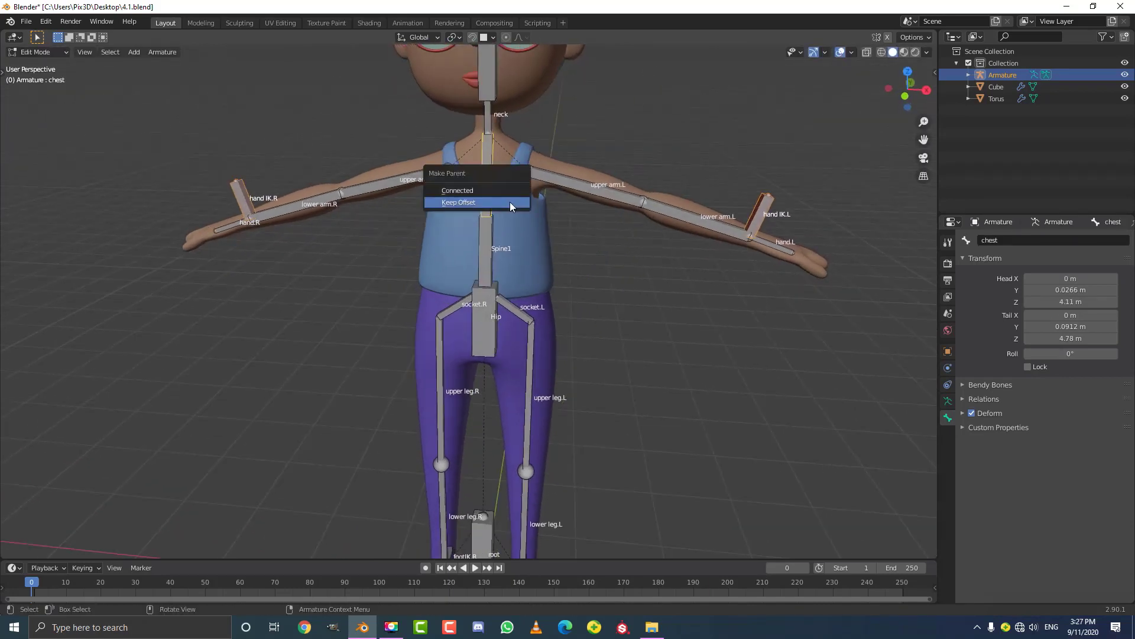
{"action": "left_click", "coordinate": [509, 202]}
Step: Return to Pose Mode and test the new hand IK parenting by trying to move the Hip bone
{"action": "left_click", "coordinate": [53, 53]}
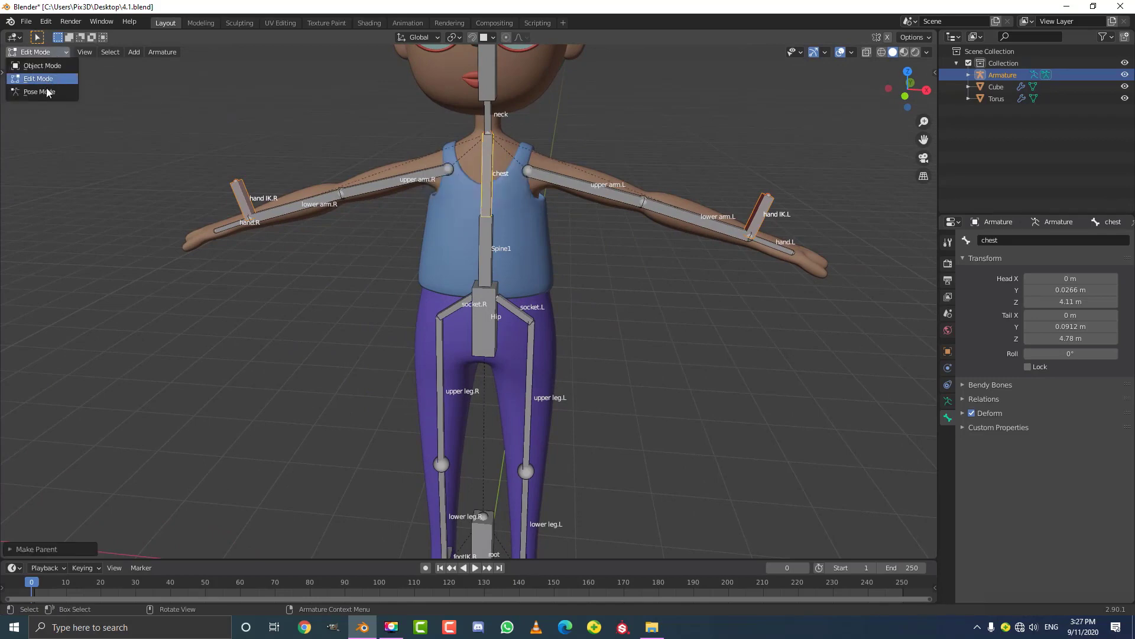
{"action": "left_click", "coordinate": [47, 92]}
{"action": "scroll", "coordinate": [455, 283], "scroll_direction": "down", "scroll_amount": 5}
{"action": "scroll", "coordinate": [495, 357], "scroll_direction": "up", "scroll_amount": 3}
{"action": "left_click", "coordinate": [482, 321]}
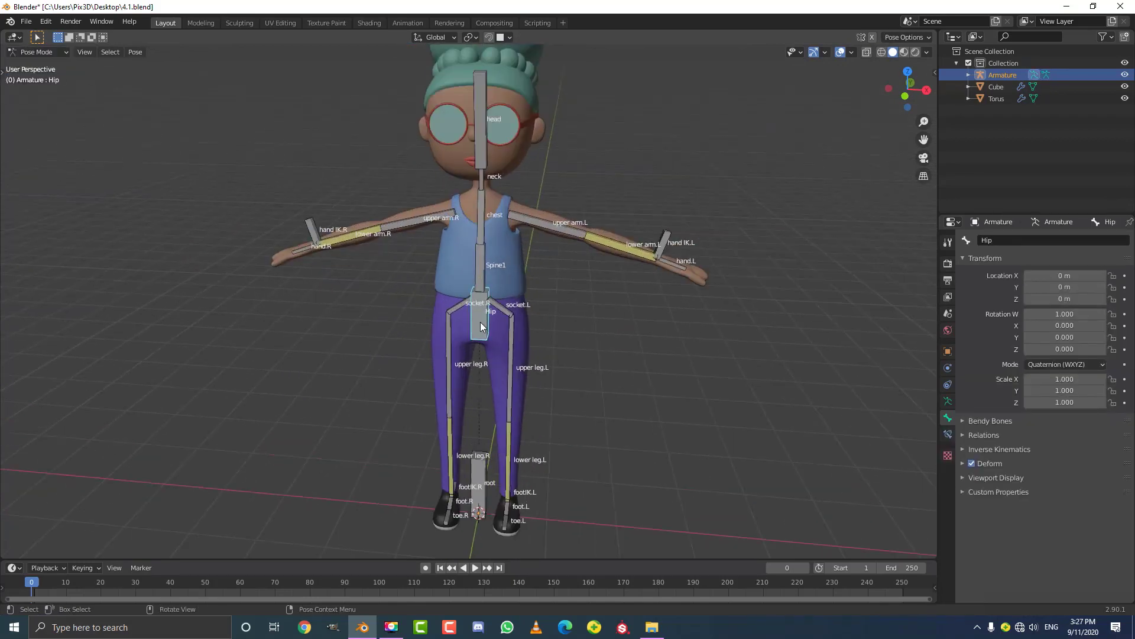
{"action": "key", "text": "g"}
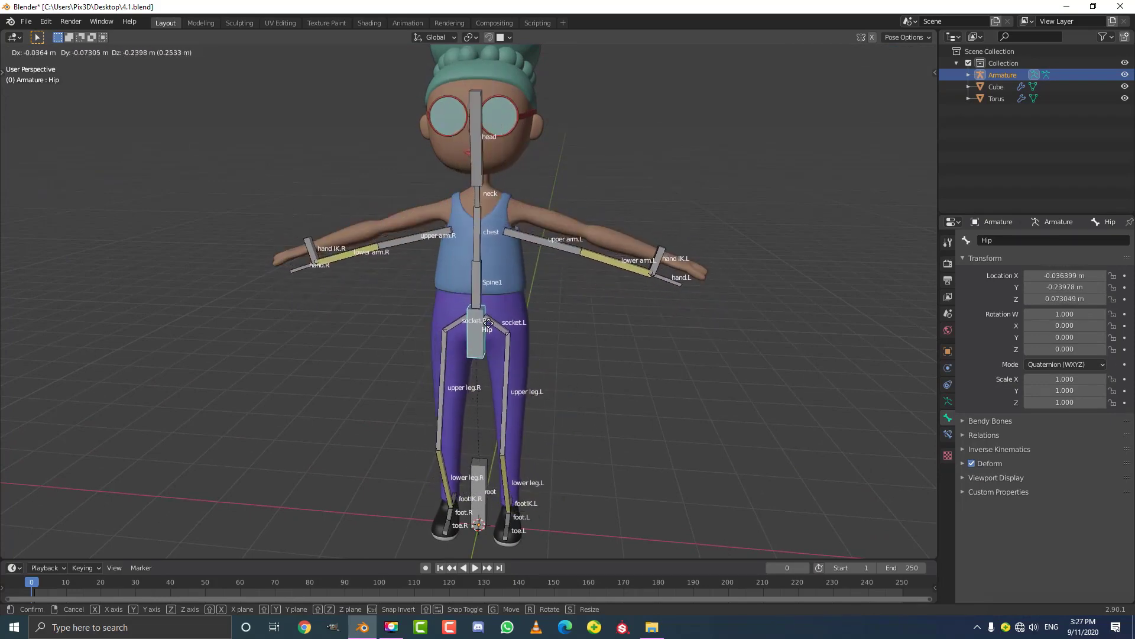
{"action": "right_click", "coordinate": [580, 266]}
Step: Test the left arm by moving the hand IK.L bone down and inward, then rotating it
{"action": "left_click", "coordinate": [663, 235]}
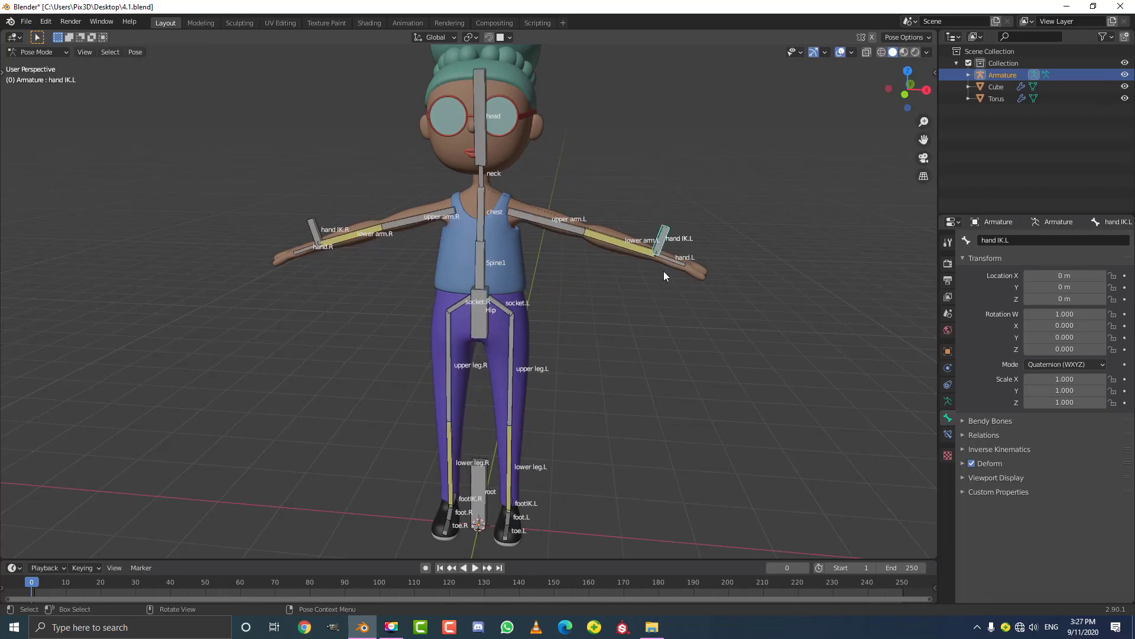
{"action": "key", "text": "g"}
{"action": "left_click", "coordinate": [642, 317]}
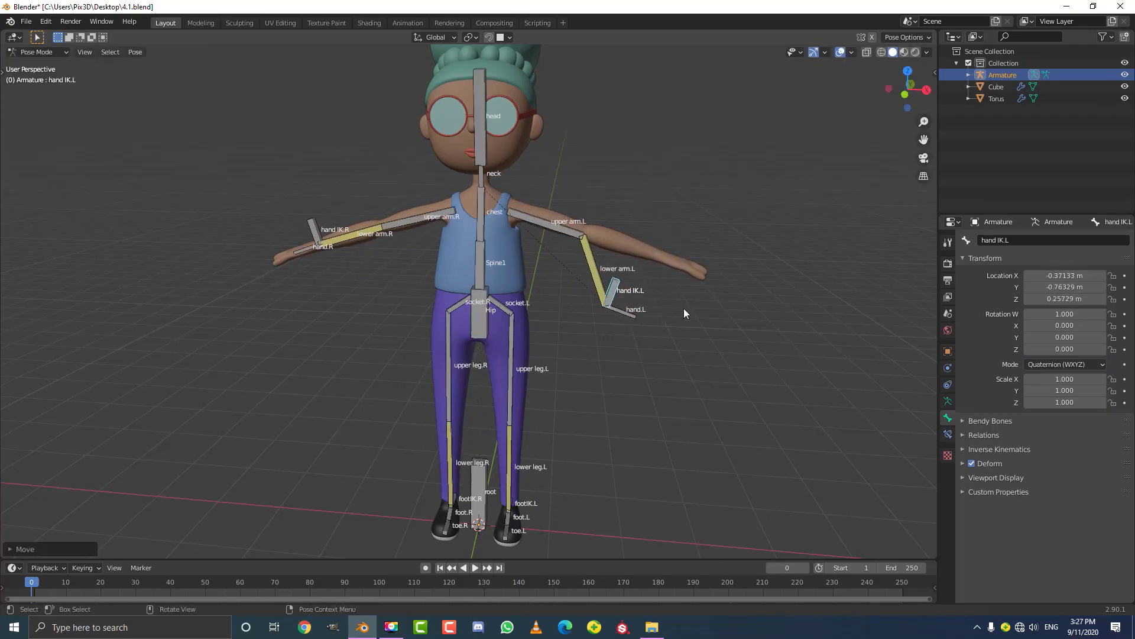
{"action": "key", "text": "r"}
{"action": "left_click", "coordinate": [631, 355]}
Step: Lower the Hip bone, then move the hand IK.R bone inward to bend the right arm
{"action": "left_click", "coordinate": [480, 314]}
{"action": "key", "text": "g"}
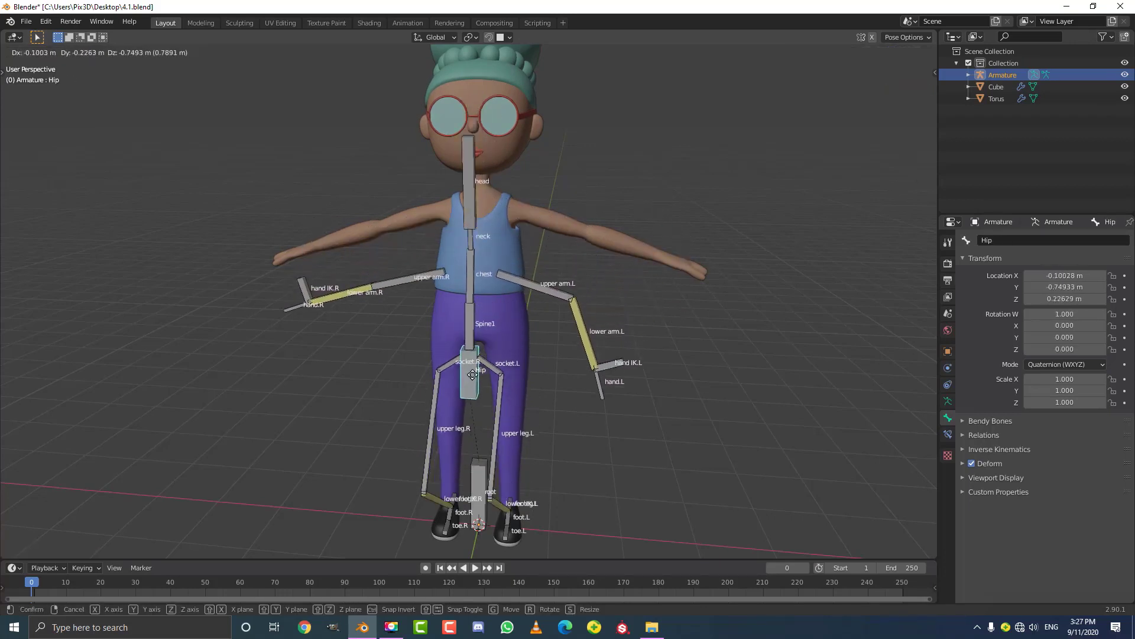
{"action": "left_click", "coordinate": [310, 292]}
{"action": "key", "text": "g"}
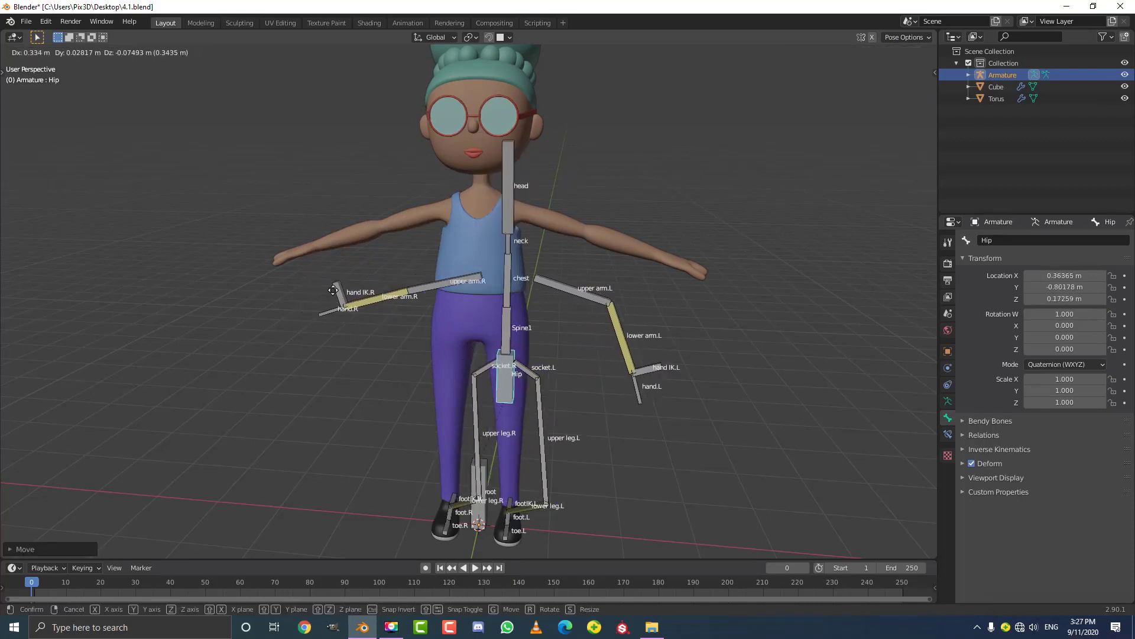
{"action": "right_click", "coordinate": [334, 291]}
{"action": "left_click", "coordinate": [312, 288]}
{"action": "key", "text": "g"}
{"action": "left_click", "coordinate": [351, 297]}
Step: Shift the Hip bone toward the character's right side and rotate it to tilt the whole upper body
{"action": "left_click", "coordinate": [480, 358]}
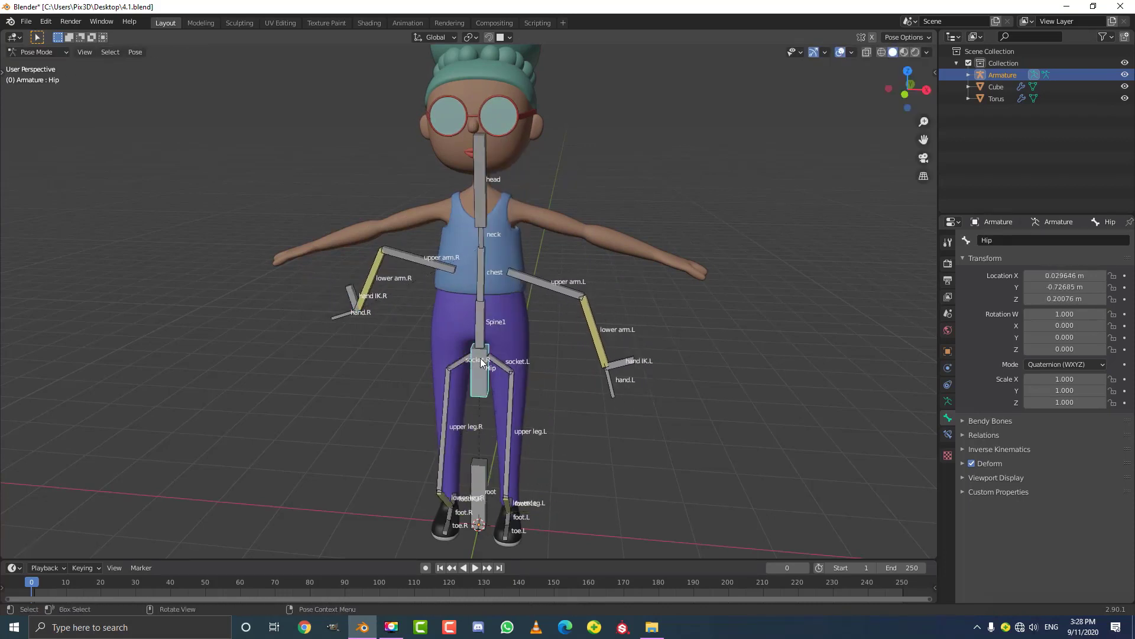
{"action": "key", "text": "g"}
{"action": "left_click", "coordinate": [447, 344]}
{"action": "key", "text": "r"}
{"action": "left_click", "coordinate": [518, 330]}
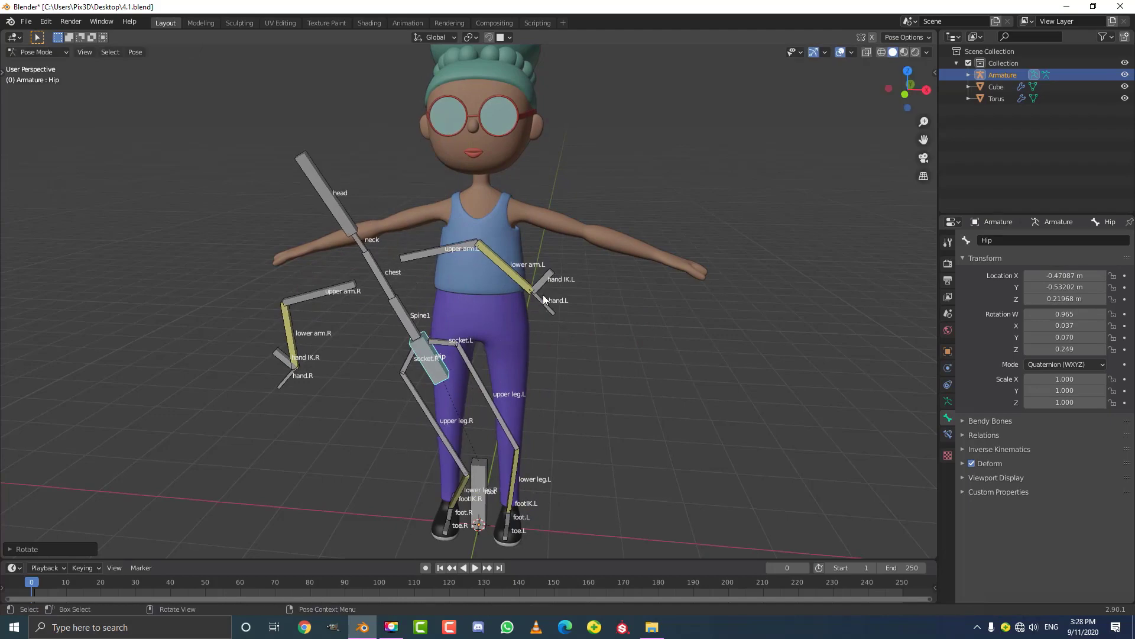
Step: Raise the hand IK.L bone to bend the left arm in the tilted pose
{"action": "left_click", "coordinate": [548, 287]}
{"action": "key", "text": "g"}
{"action": "left_click", "coordinate": [539, 241]}
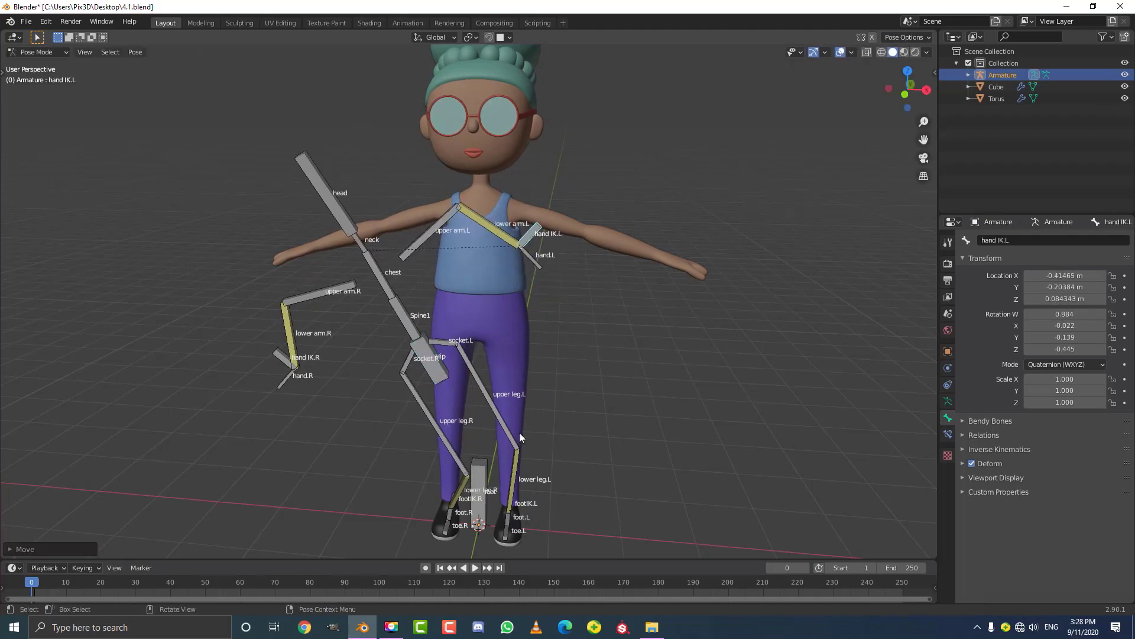
Step: Test the left leg by trying to move the footIK.L bone outward and up
{"action": "mouse_move", "coordinate": [512, 519]}
{"action": "middle_mouse_down"}
{"action": "mouse_move", "coordinate": [503, 462]}
{"action": "mouse_move", "coordinate": [351, 446]}
{"action": "mouse_move", "coordinate": [579, 467]}
{"action": "mouse_move", "coordinate": [521, 499]}
{"action": "middle_mouse_up"}
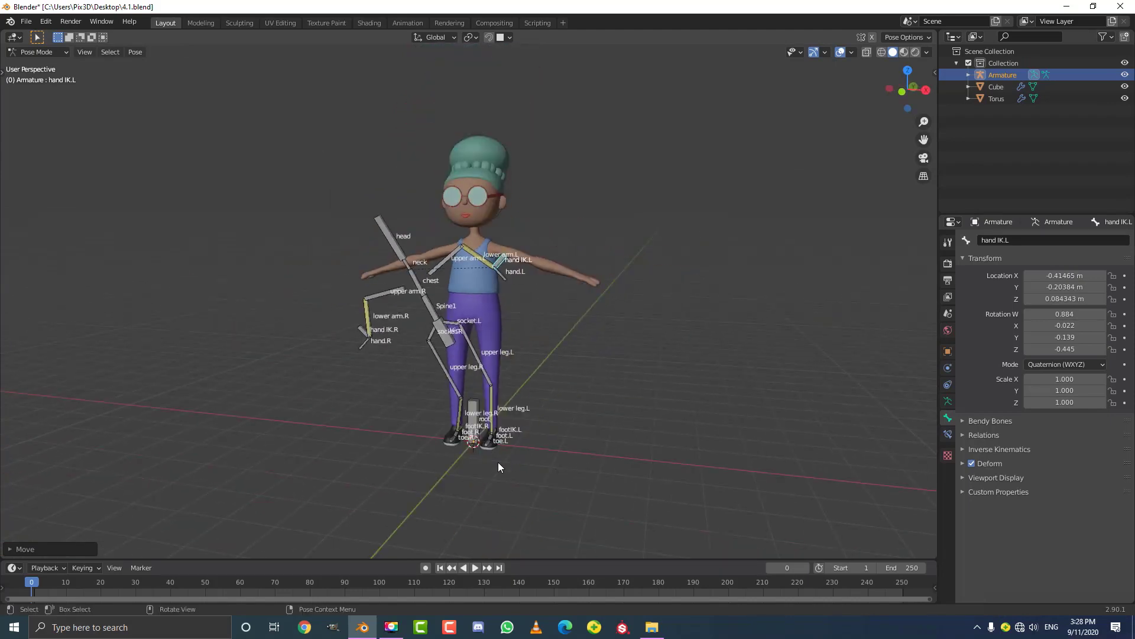
{"action": "scroll", "coordinate": [498, 462], "scroll_direction": "up", "scroll_amount": 3}
{"action": "middle_click_drag", "start_coordinate": [498, 462], "coordinate": [533, 431]}
{"action": "scroll", "coordinate": [492, 379], "scroll_direction": "up", "scroll_amount": 3}
{"action": "left_click", "coordinate": [513, 439]}
{"action": "scroll", "coordinate": [512, 441], "scroll_direction": "up", "scroll_amount": 1}
{"action": "key", "text": "g"}
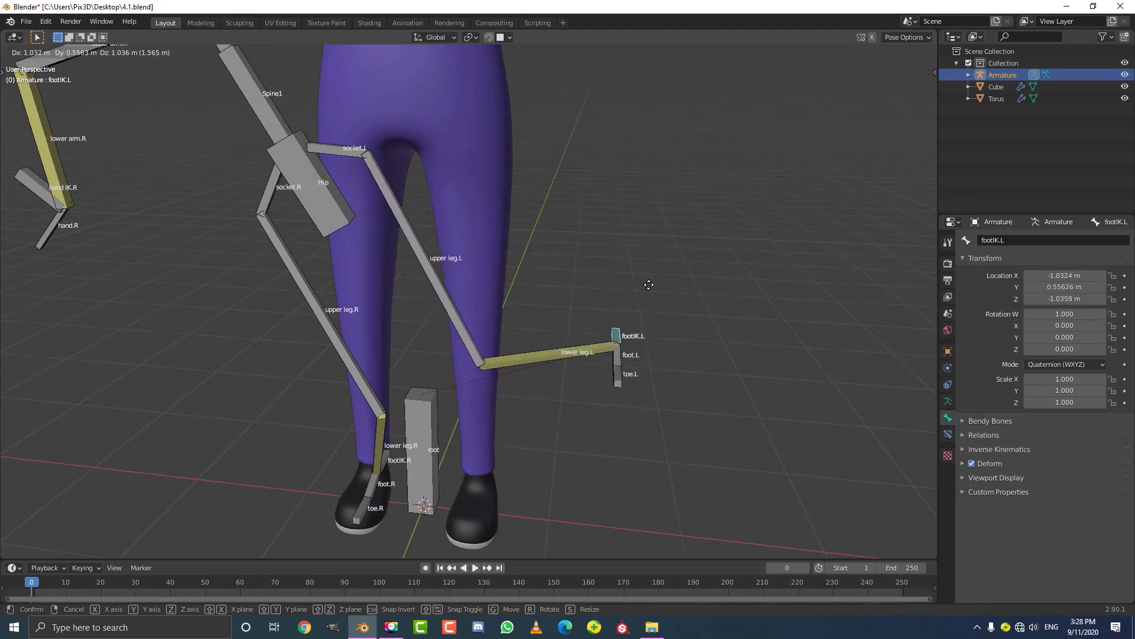
{"action": "key", "text": "Escape"}
Step: Examine the posed armature from several angles, checking how the knees and leg bones bend
{"action": "scroll", "coordinate": [425, 389], "scroll_direction": "up", "scroll_amount": 4}
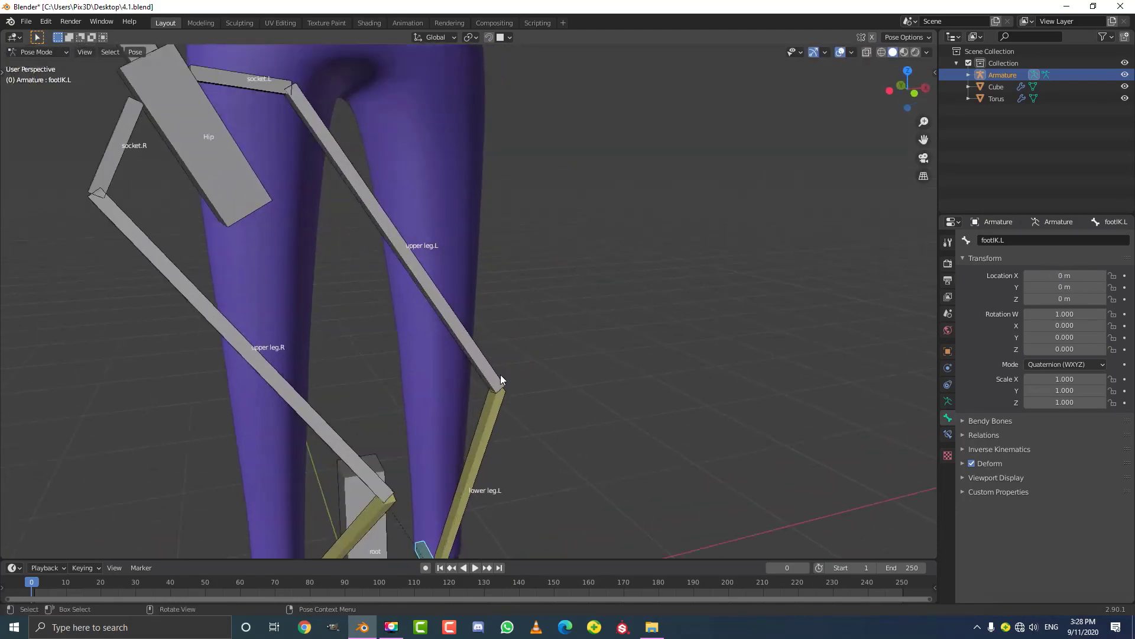
{"action": "scroll", "coordinate": [510, 374], "scroll_direction": "down", "scroll_amount": 4}
{"action": "middle_click_drag", "start_coordinate": [509, 377], "coordinate": [514, 346]}
{"action": "scroll", "coordinate": [466, 365], "scroll_direction": "up", "scroll_amount": 2}
{"action": "scroll", "coordinate": [615, 324], "scroll_direction": "down", "scroll_amount": 4}
{"action": "scroll", "coordinate": [514, 345], "scroll_direction": "down", "scroll_amount": 2}
{"action": "middle_click_drag", "start_coordinate": [473, 268], "coordinate": [491, 317], "text": "shift"}
{"action": "middle_click_drag", "start_coordinate": [554, 300], "coordinate": [521, 305]}
{"action": "scroll", "coordinate": [486, 302], "scroll_direction": "up", "scroll_amount": 2}
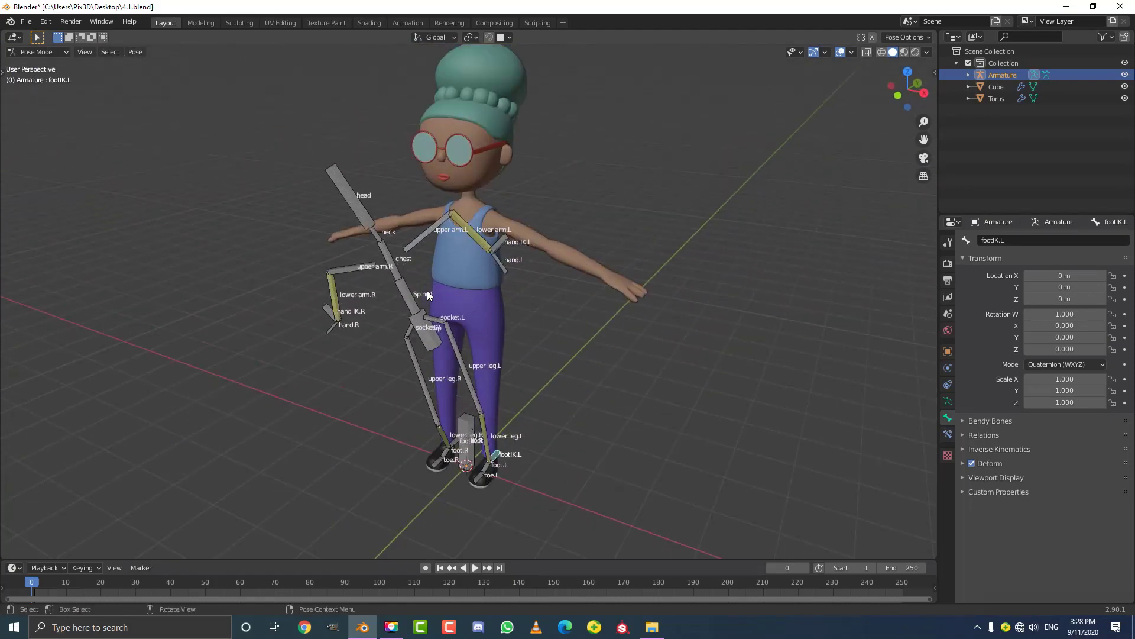
{"action": "middle_click_drag", "start_coordinate": [429, 295], "coordinate": [481, 275]}
Step: Clear the rotation and location of all bones to return the armature to its rest pose
{"action": "key", "text": "a"}
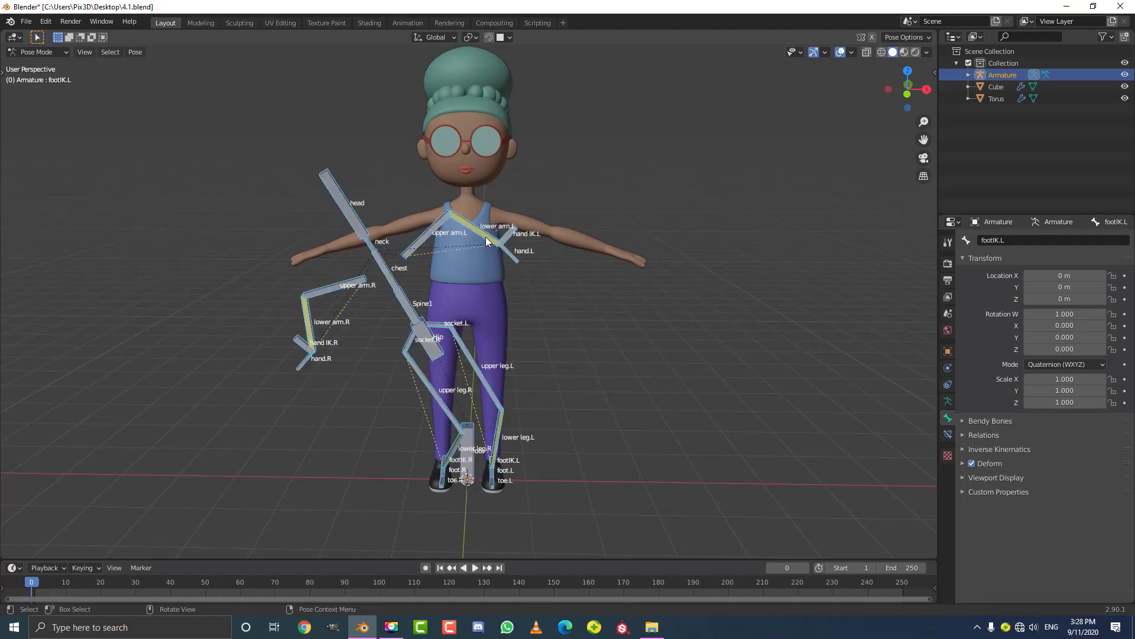
{"action": "key", "text": "alt+r"}
{"action": "key", "text": "alt+g"}
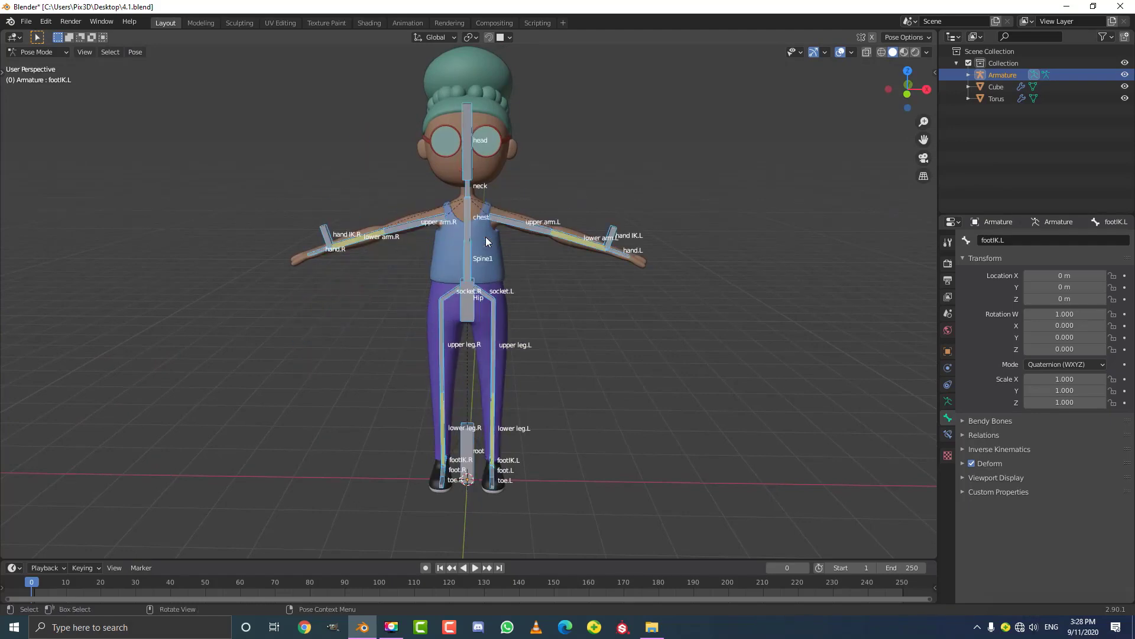
Step: Switch the armature from Pose Mode to Object Mode
{"action": "middle_click_drag", "start_coordinate": [607, 260], "coordinate": [478, 380]}
{"action": "scroll", "coordinate": [481, 448], "scroll_direction": "up", "scroll_amount": 5}
{"action": "scroll", "coordinate": [461, 367], "scroll_direction": "down", "scroll_amount": 4}
{"action": "middle_click_drag", "start_coordinate": [379, 281], "coordinate": [534, 281]}
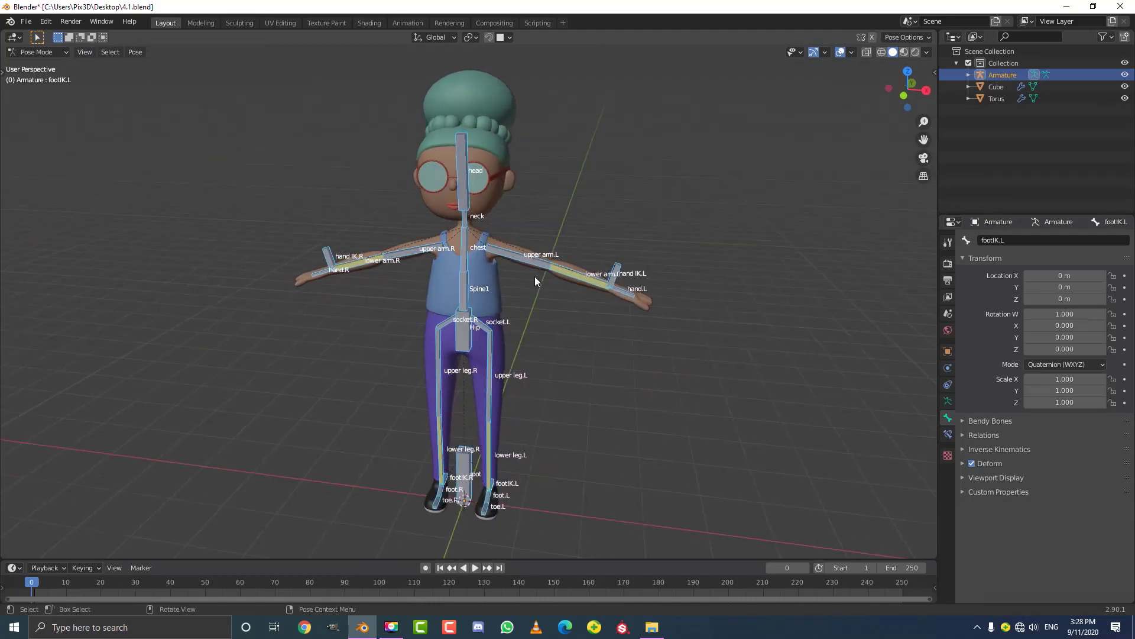
{"action": "left_click", "coordinate": [44, 53]}
{"action": "left_click", "coordinate": [46, 64]}
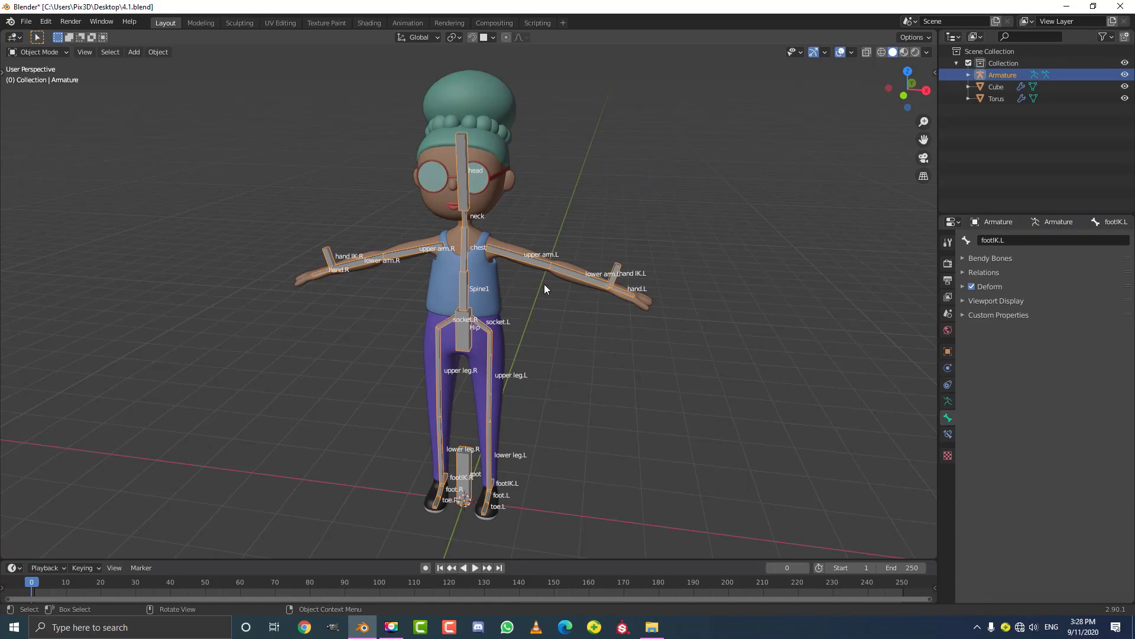
Step: Select the character's body mesh, Cube, in the front orthographic view
{"action": "middle_click_drag", "start_coordinate": [524, 284], "coordinate": [550, 262]}
{"action": "scroll", "coordinate": [550, 261], "scroll_direction": "up", "scroll_amount": 5}
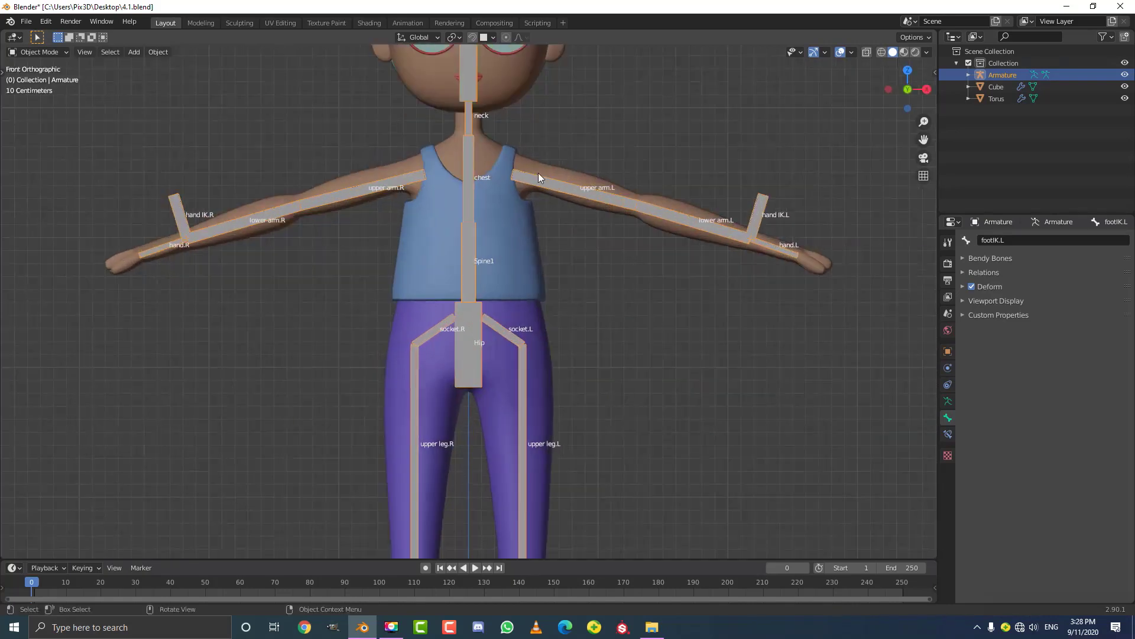
{"action": "left_click", "coordinate": [538, 176]}
{"action": "scroll", "coordinate": [597, 130], "scroll_direction": "down", "scroll_amount": 4}
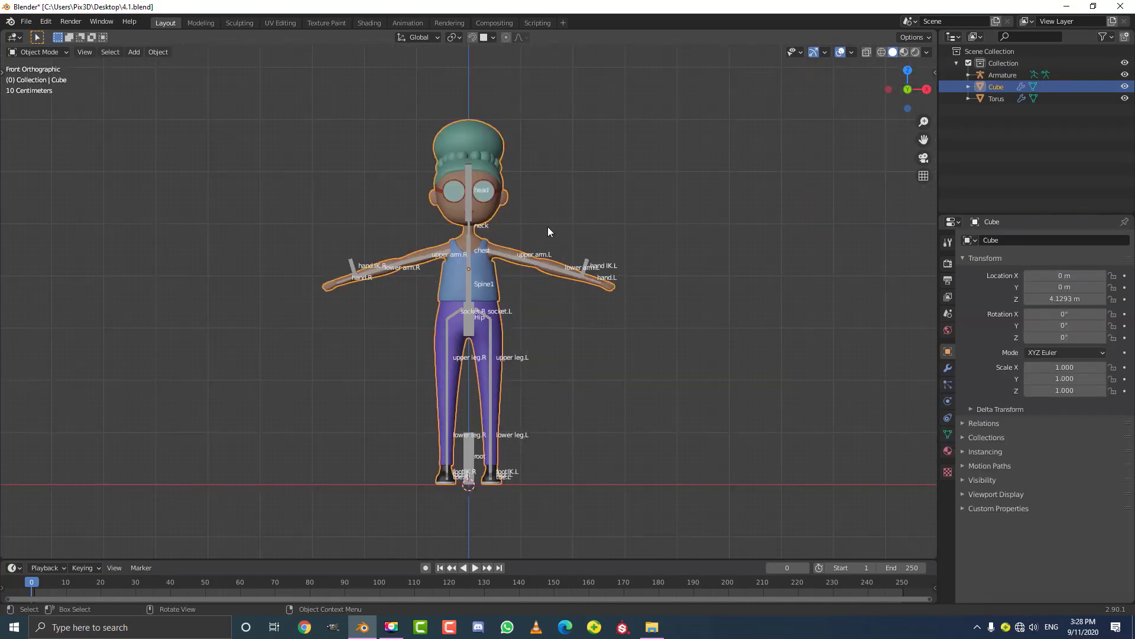
{"action": "left_click", "coordinate": [499, 246]}
{"action": "left_click", "coordinate": [505, 245]}
{"action": "scroll", "coordinate": [544, 273], "scroll_direction": "up", "scroll_amount": 2}
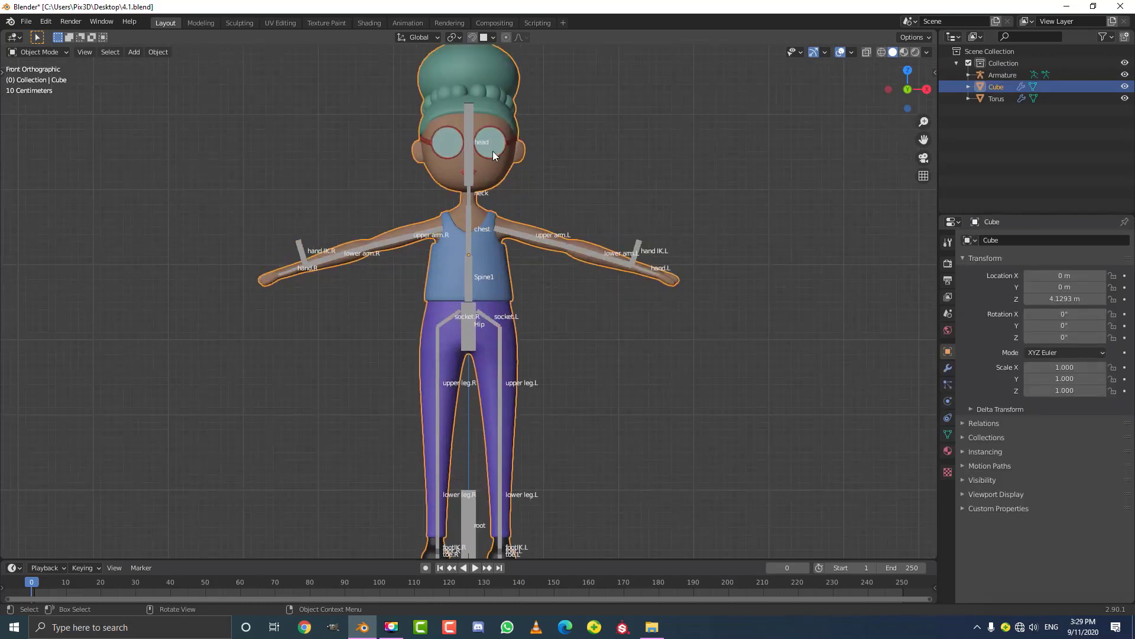
{"action": "scroll", "coordinate": [515, 227], "scroll_direction": "down", "scroll_amount": 1}
{"action": "scroll", "coordinate": [516, 251], "scroll_direction": "down", "scroll_amount": 2}
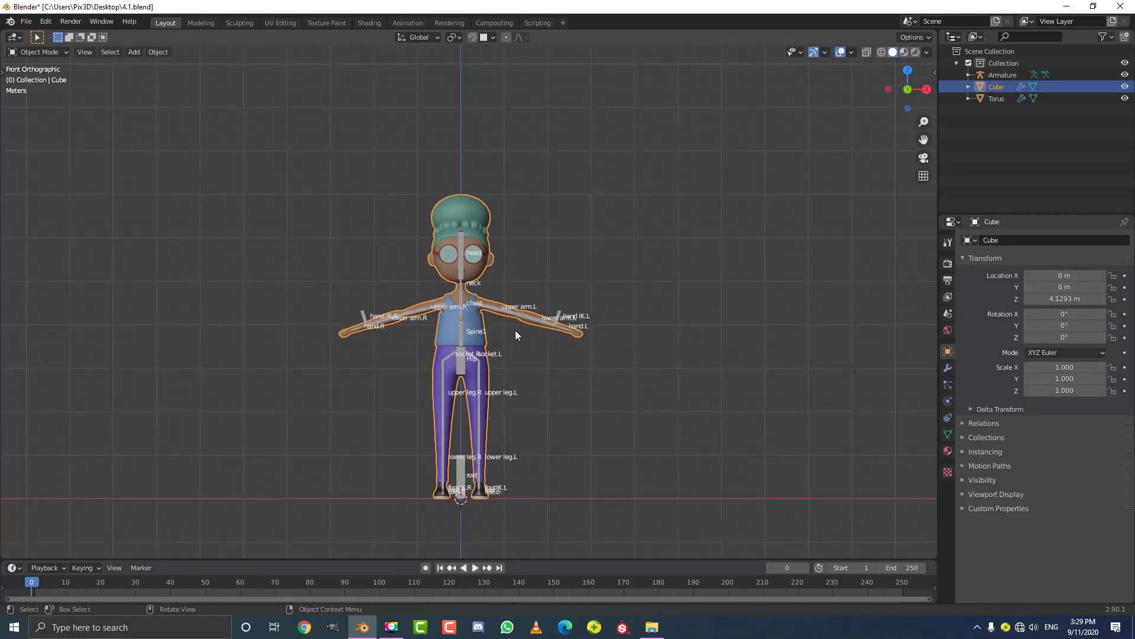
{"action": "scroll", "coordinate": [679, 336], "scroll_direction": "up", "scroll_amount": 1}
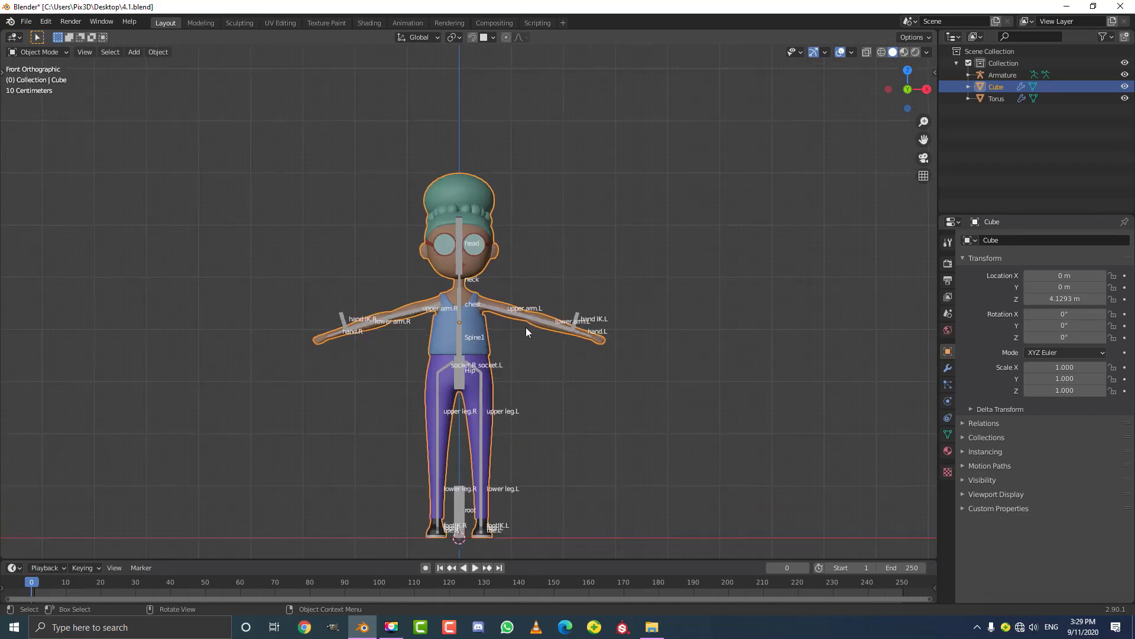